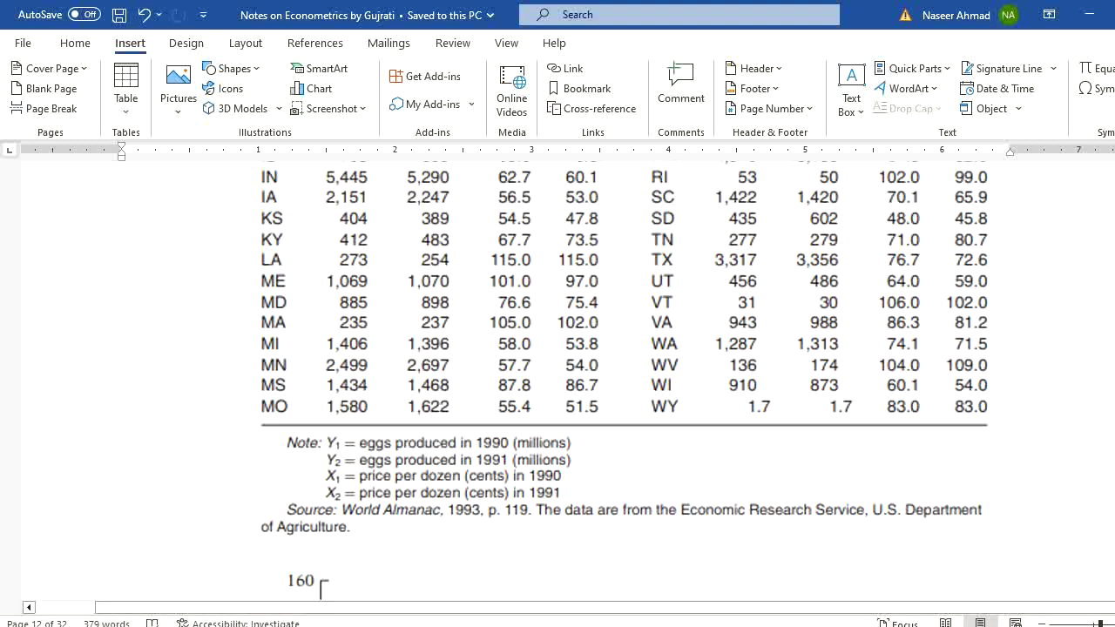
- View the notes below the egg production table and the egg price scatterplot in the Word notes
scroll(624, 380, "down", 5)
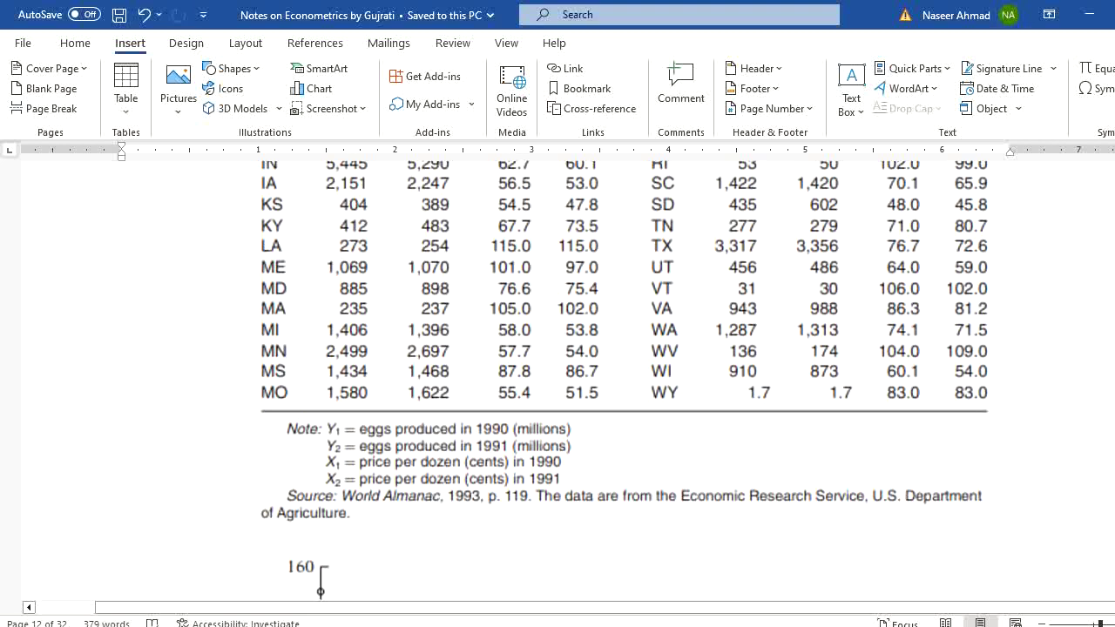
scroll(623, 381, "down", 3)
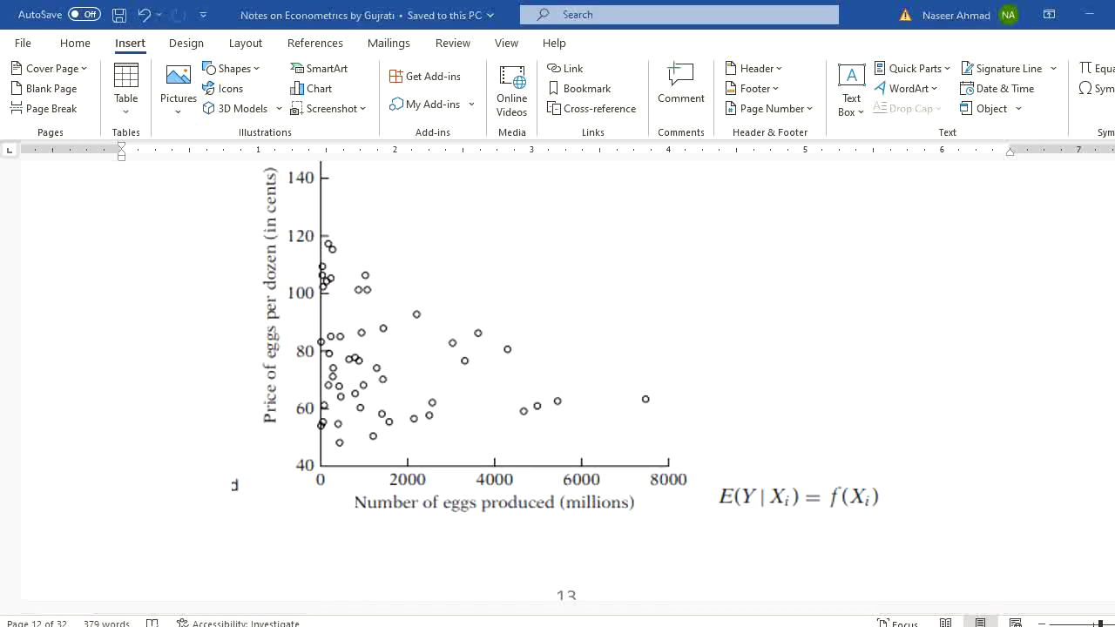
- Switch to the Excel workbook, move the "Infalation Vs Time" chart off the CPI table, and add a blank worksheet
key("alt+Tab")
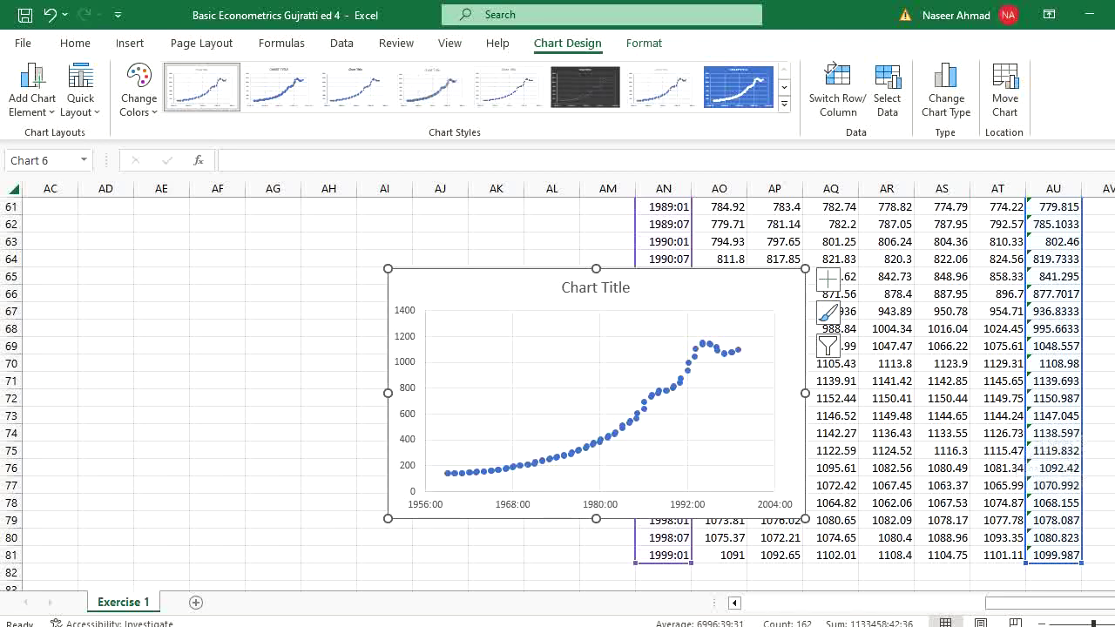
scroll(557, 392, "up", 20)
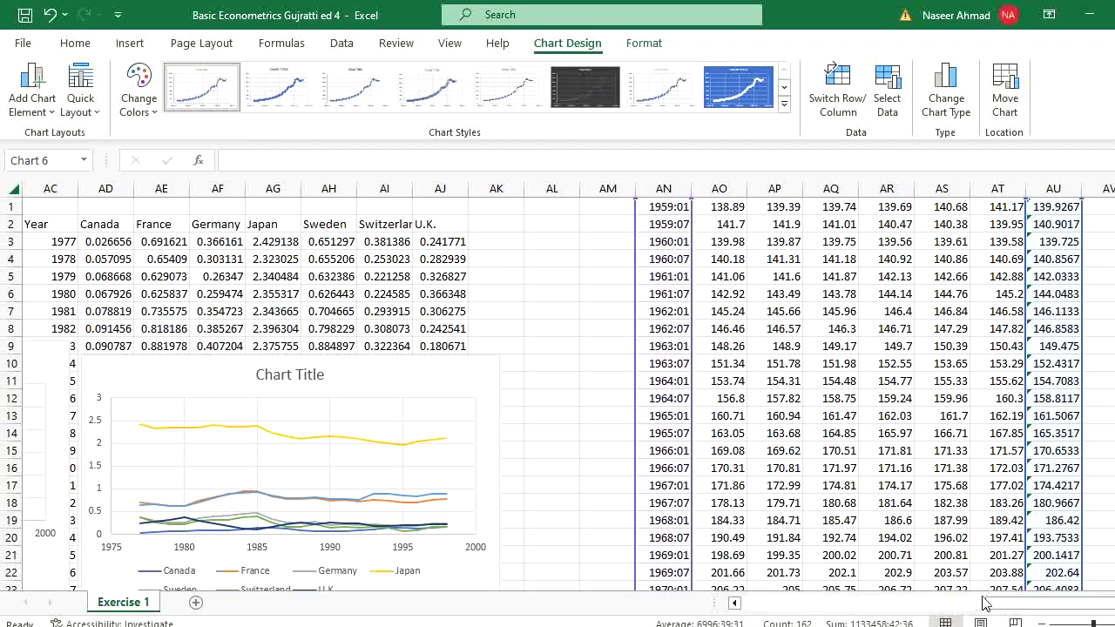
left_click_drag(993, 604, 636, 622)
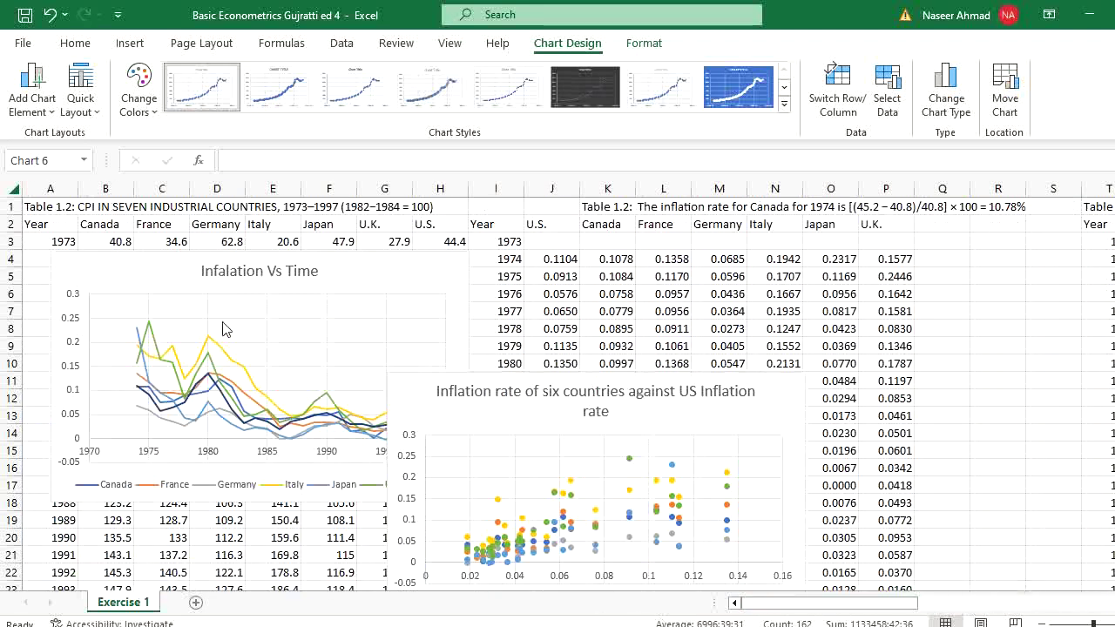
left_click(181, 260)
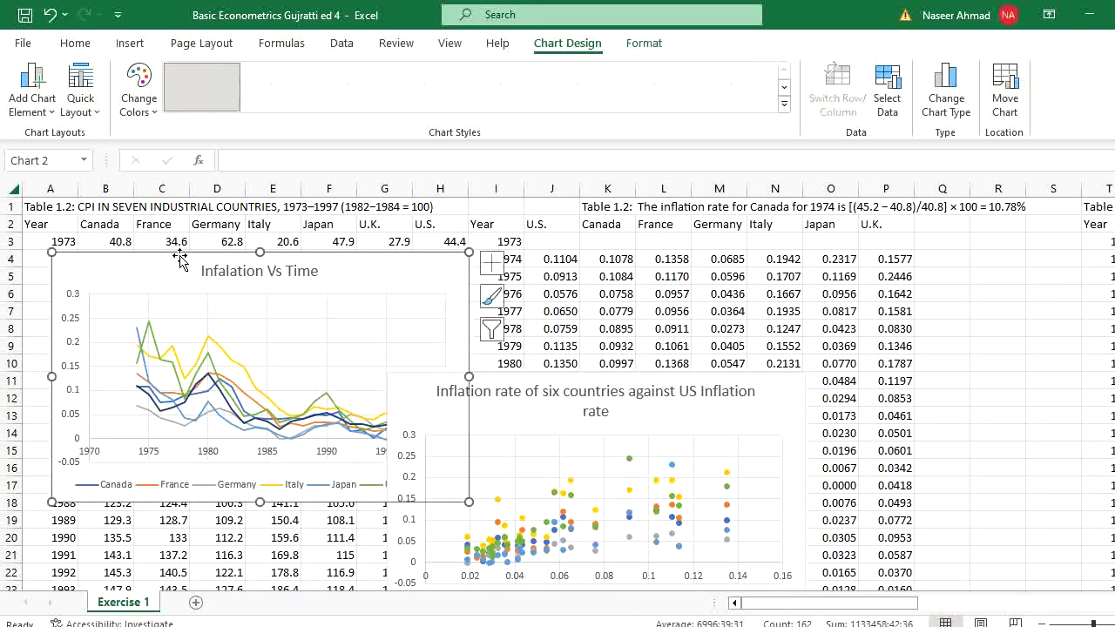
left_click_drag(181, 260, 672, 389)
left_click(103, 323)
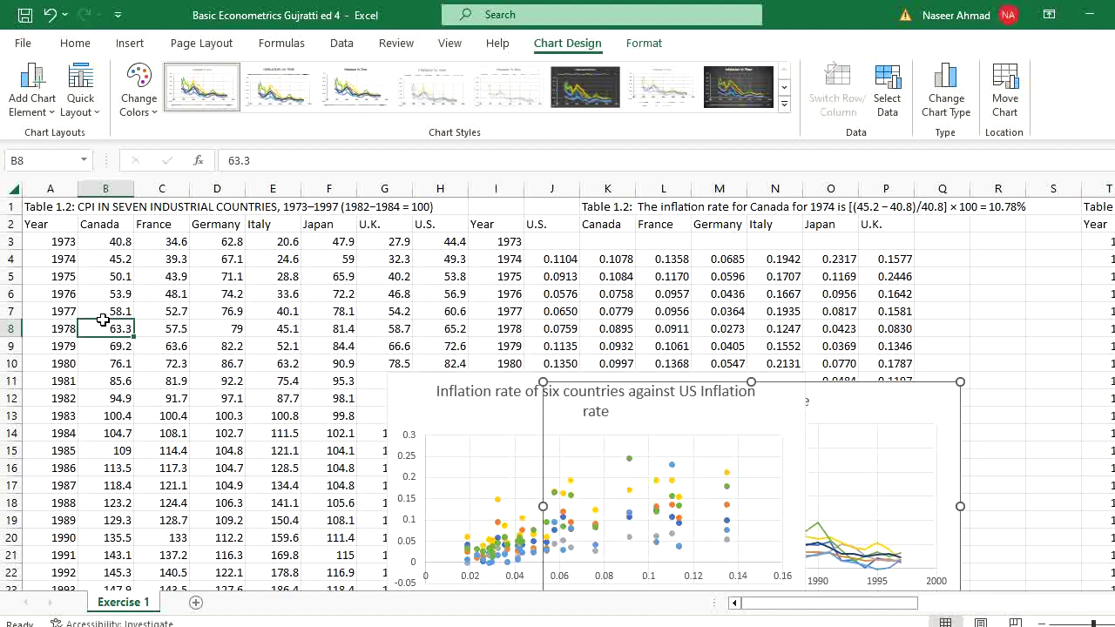
left_click(288, 313)
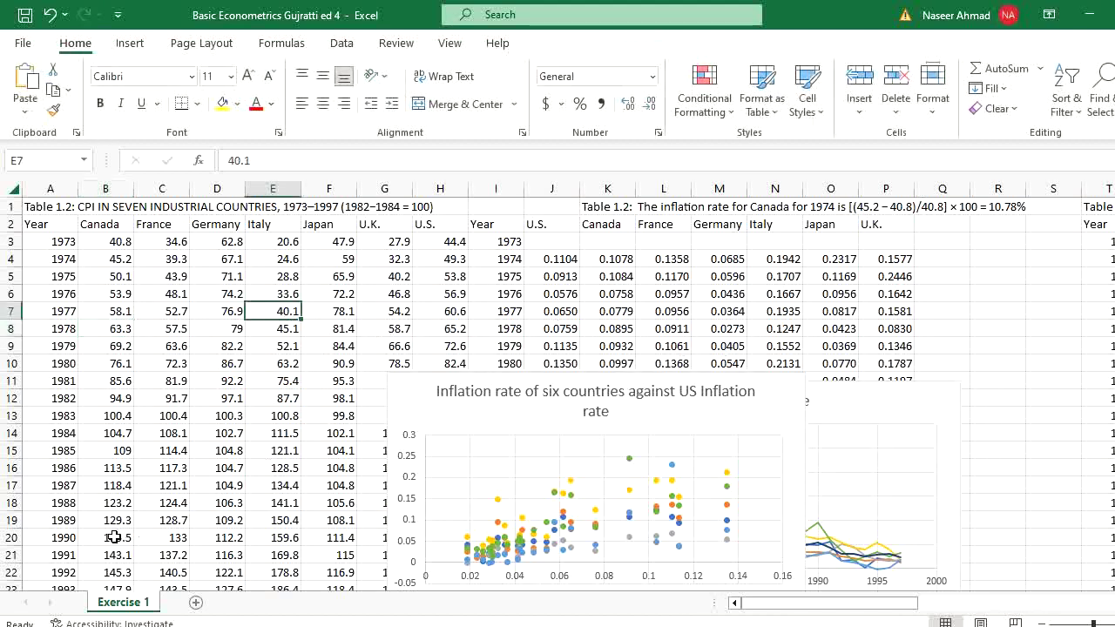
left_click(196, 603)
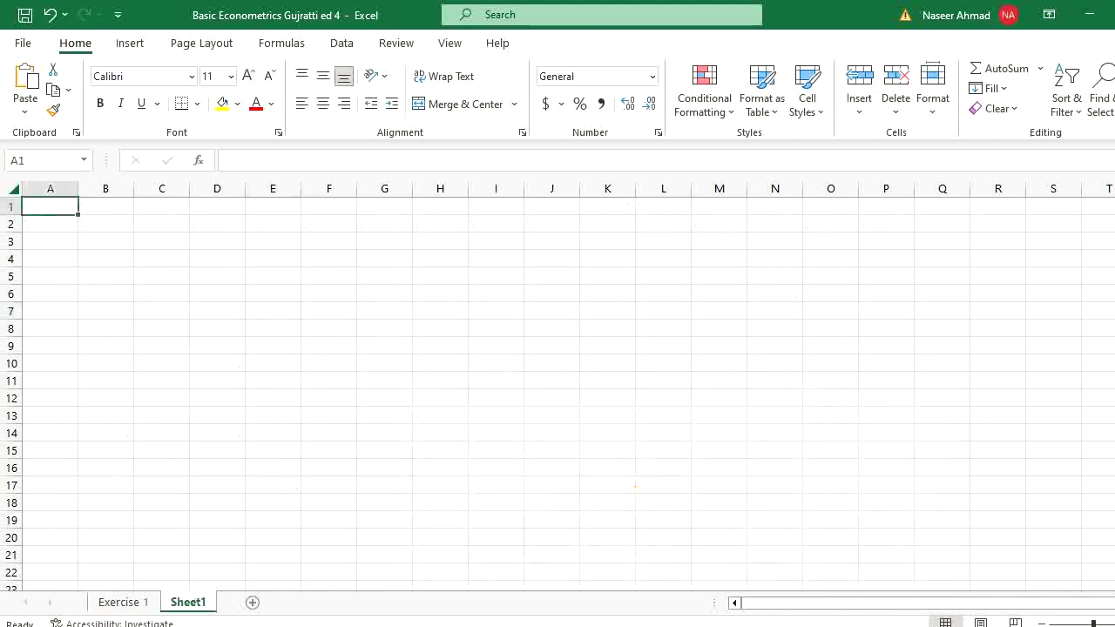
- Switch to the browser and bring up the Gujarati Econometrics 4th ed PDF
key("alt+Tab")
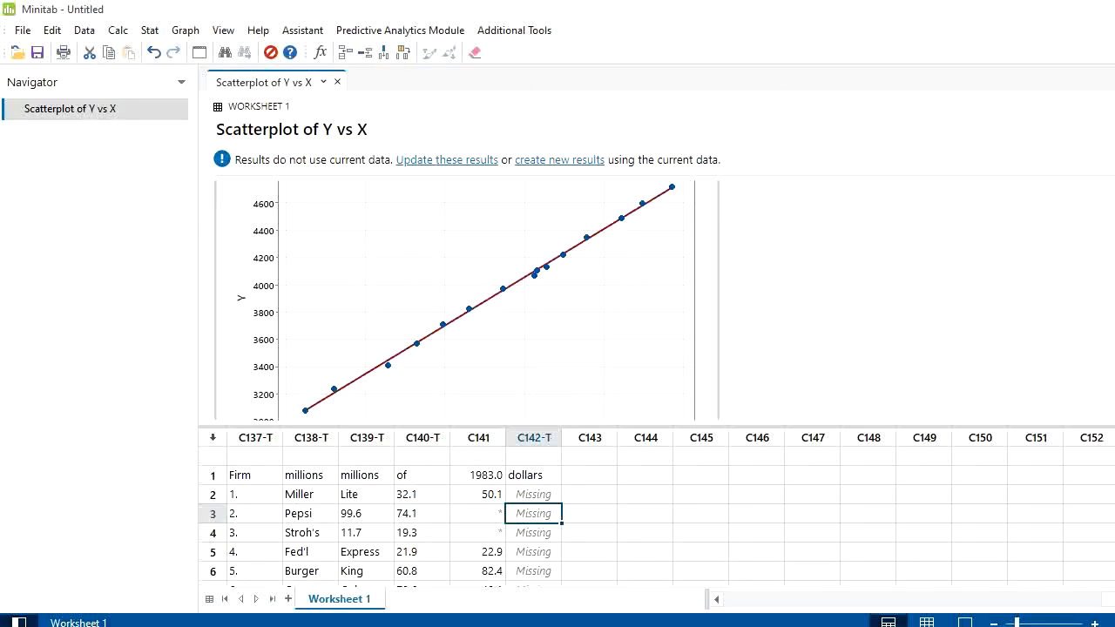
key("alt+Tab")
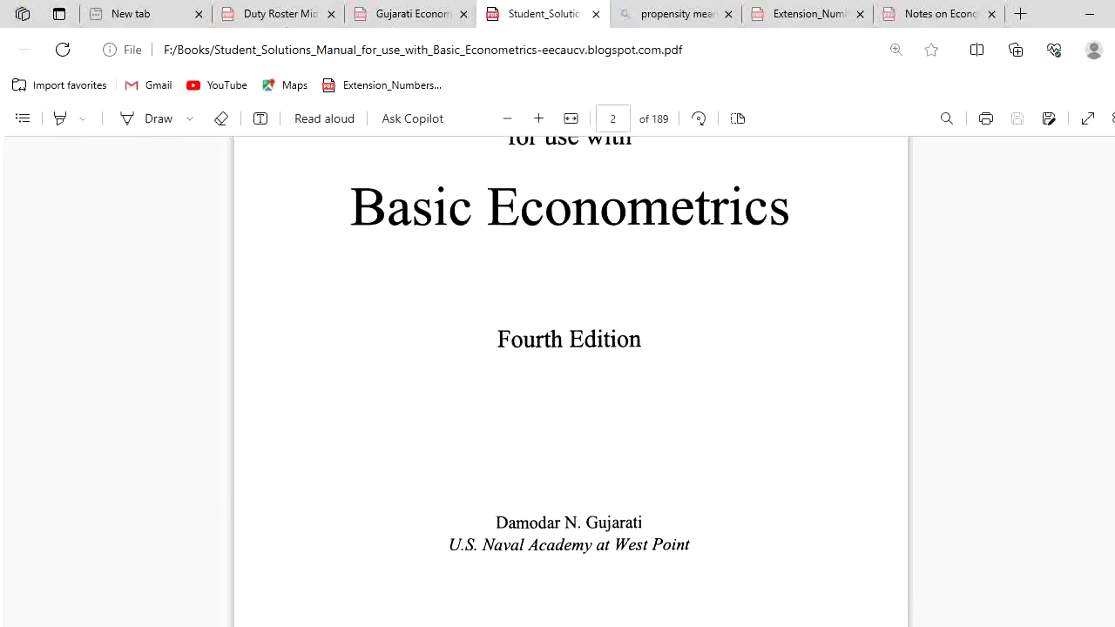
key("alt+Tab")
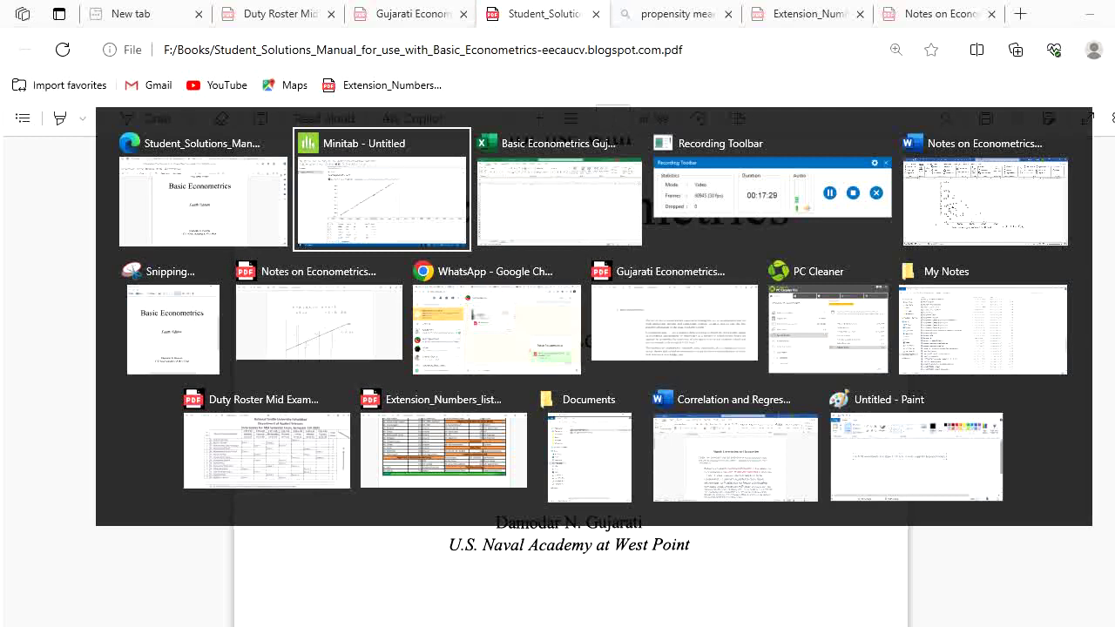
key("alt+Tab")
key("alt+Tab")
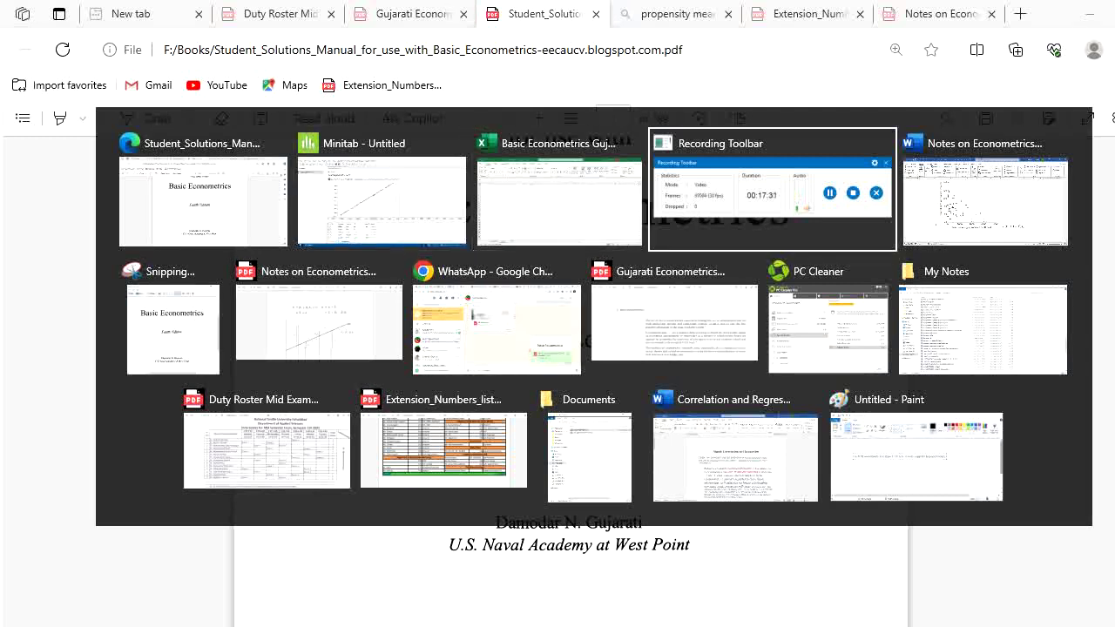
key("Escape")
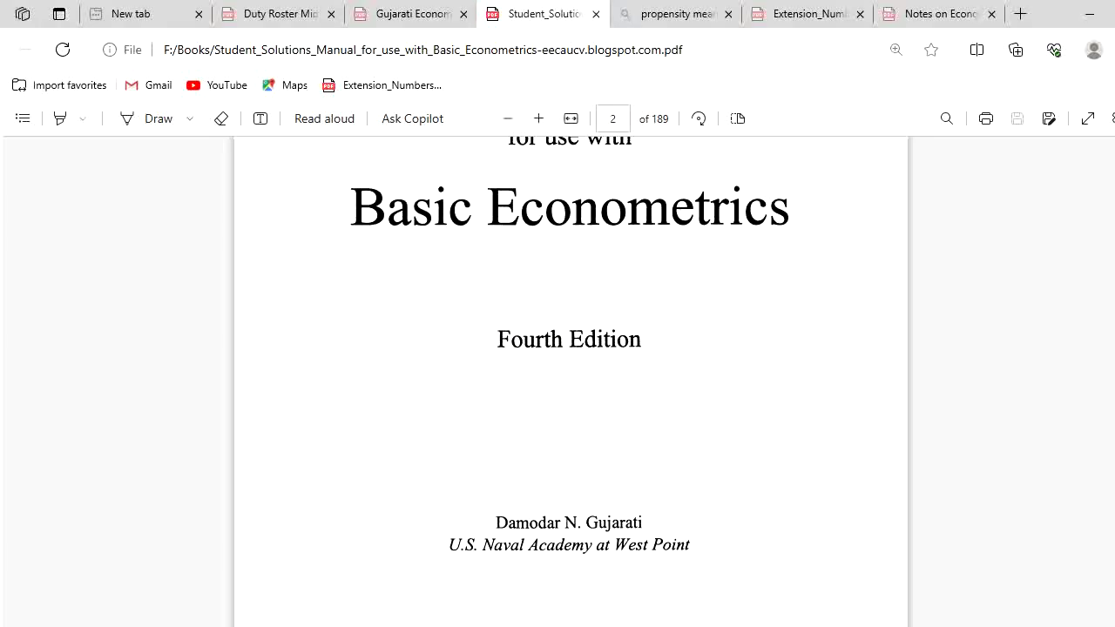
left_click(395, 21)
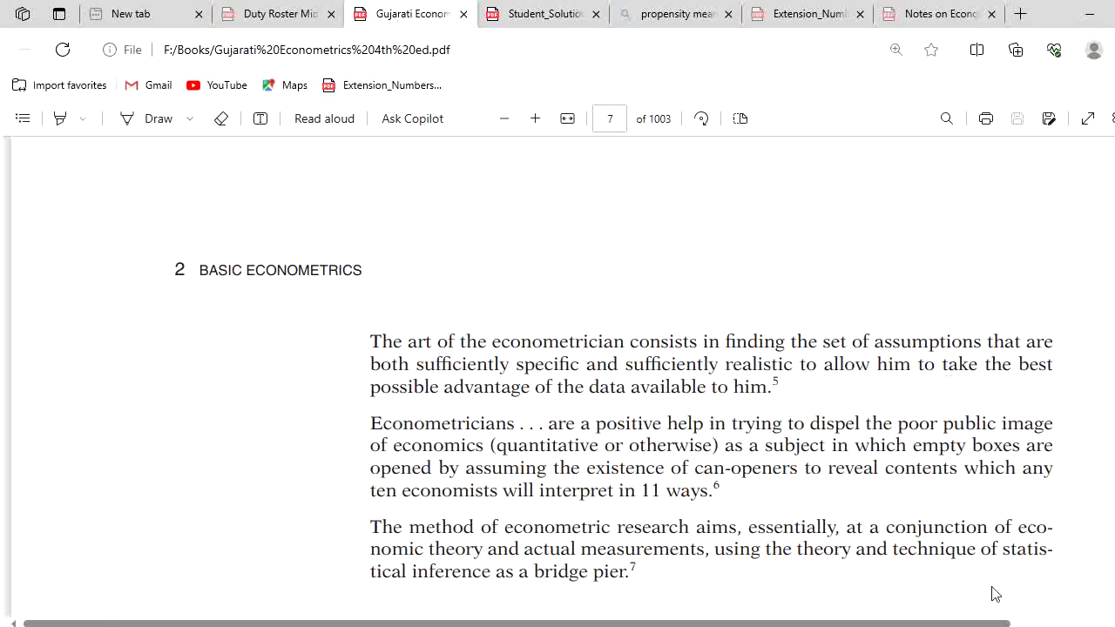
- Look through the textbook's Introduction from section I.2 to Choosing among Competing Models, checking its data tables
scroll(557, 374, "down", 15)
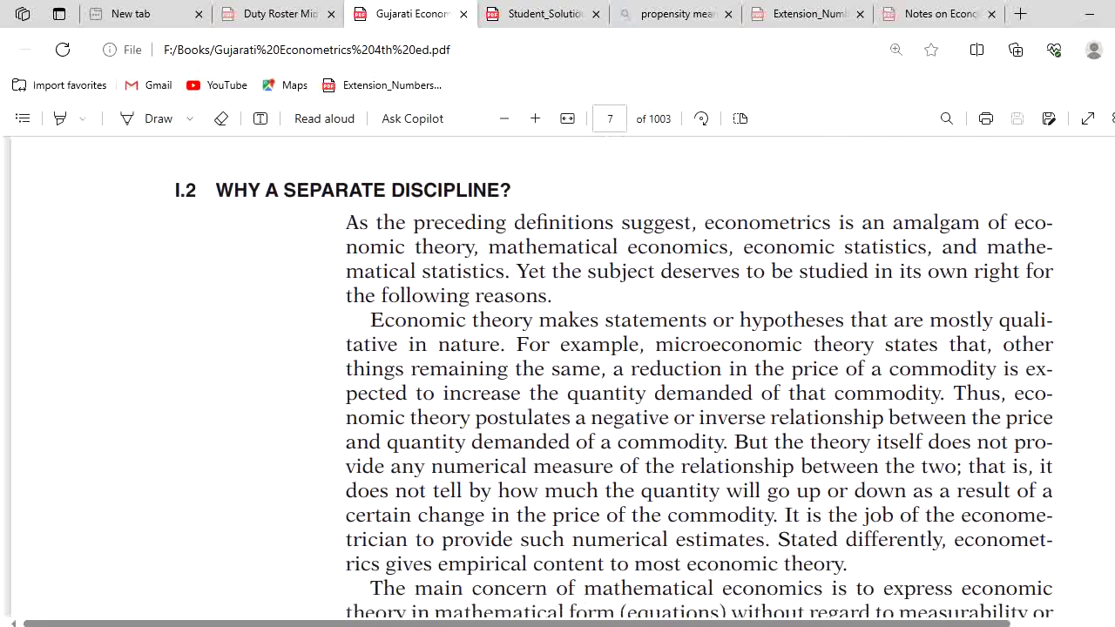
scroll(557, 375, "down", 15)
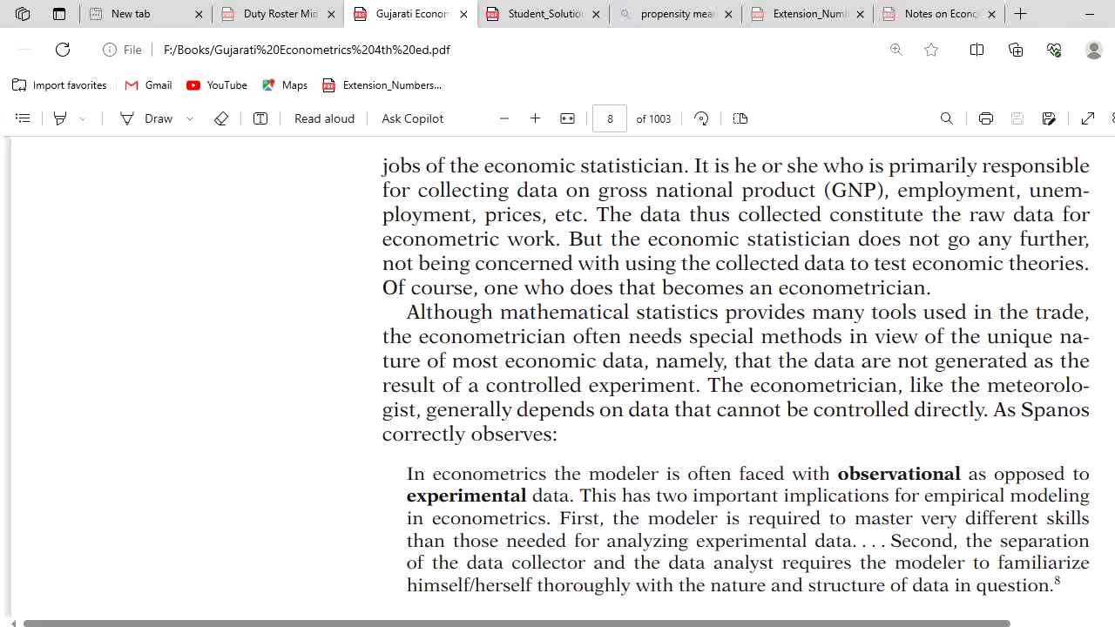
scroll(557, 375, "down", 15)
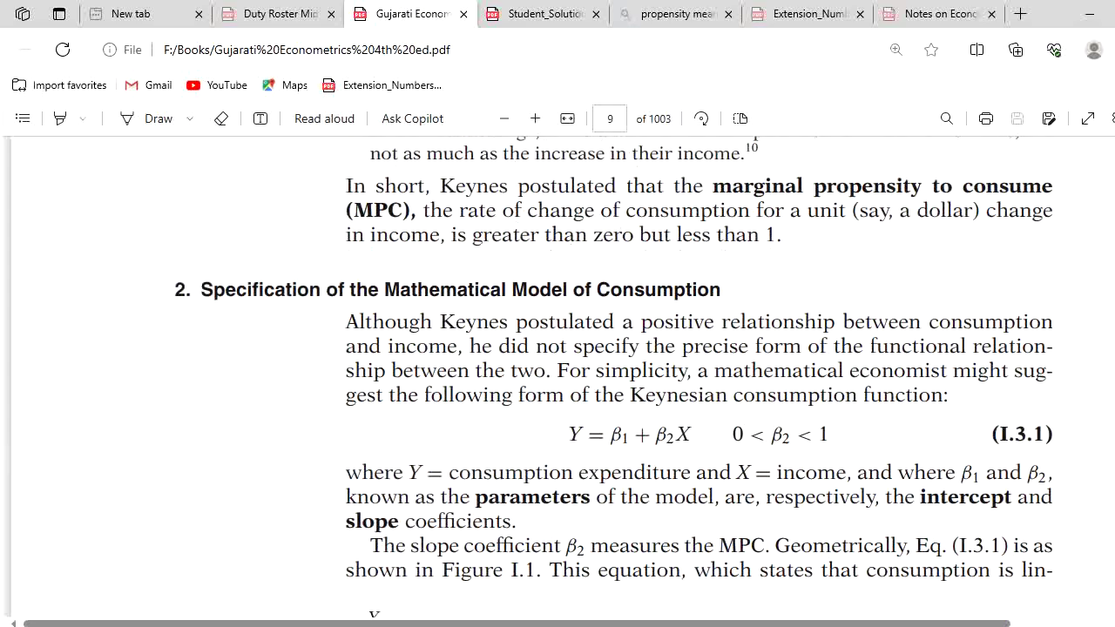
scroll(557, 375, "down", 15)
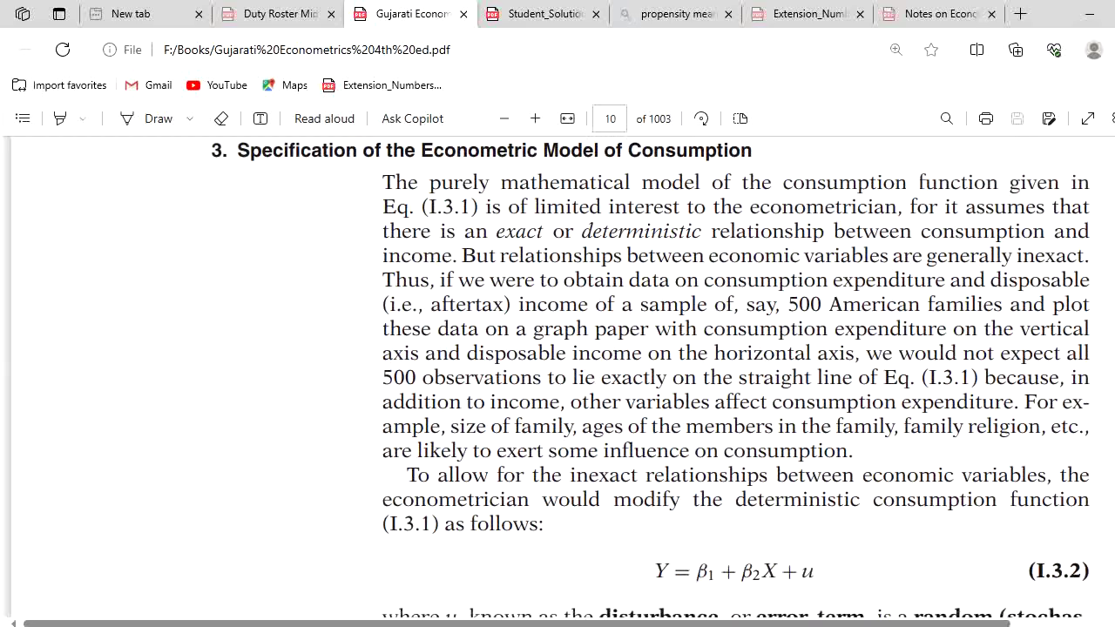
scroll(558, 374, "down", 10)
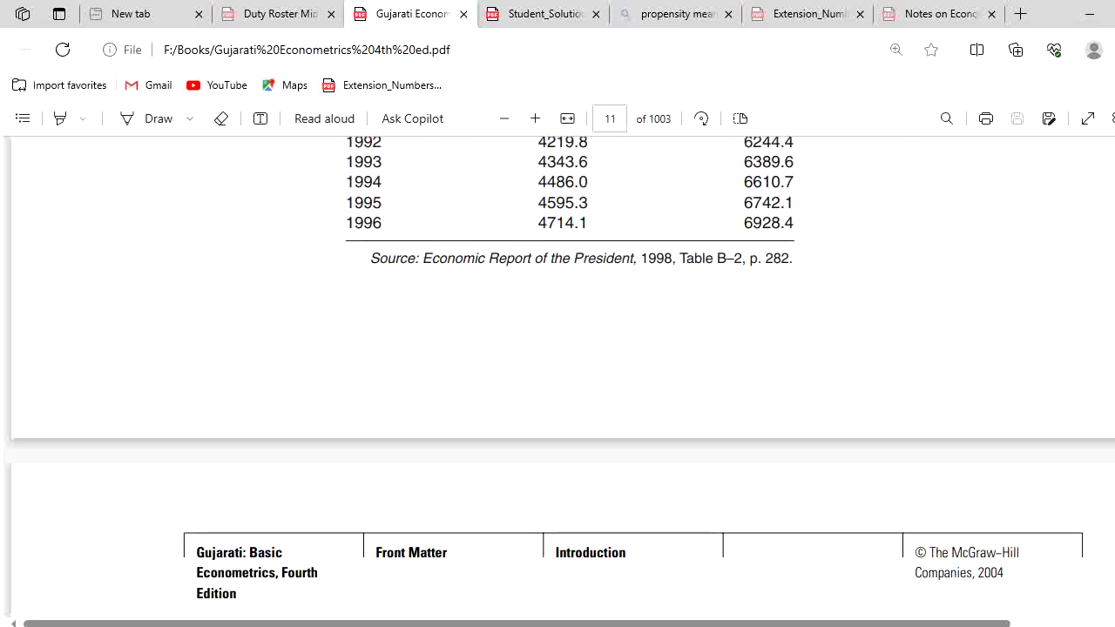
scroll(557, 374, "up", 8)
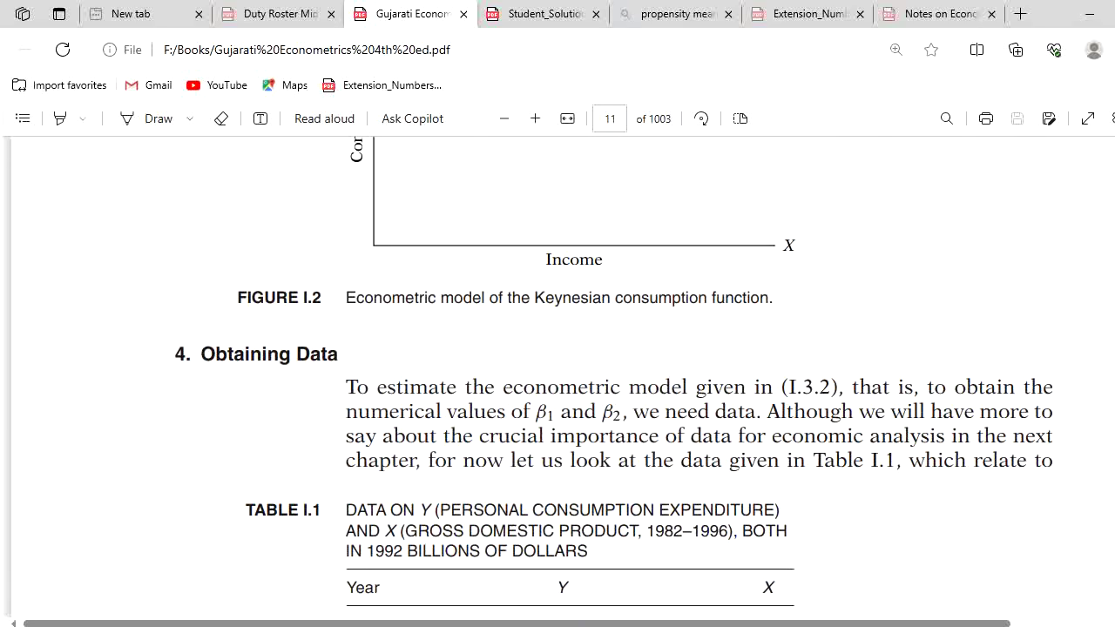
scroll(558, 374, "down", 15)
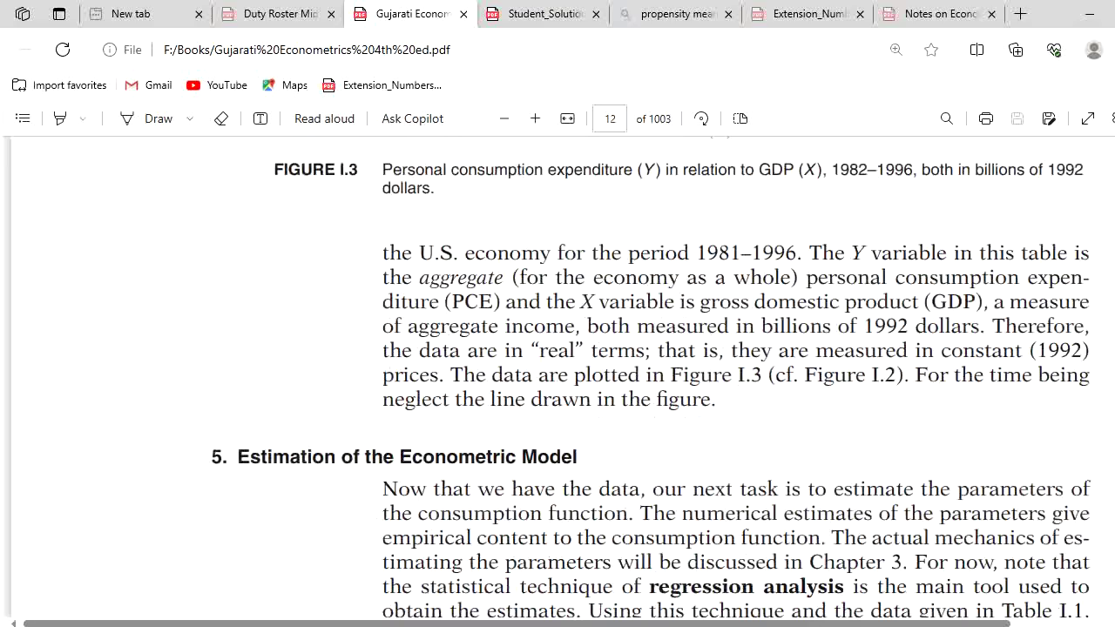
scroll(557, 375, "down", 20)
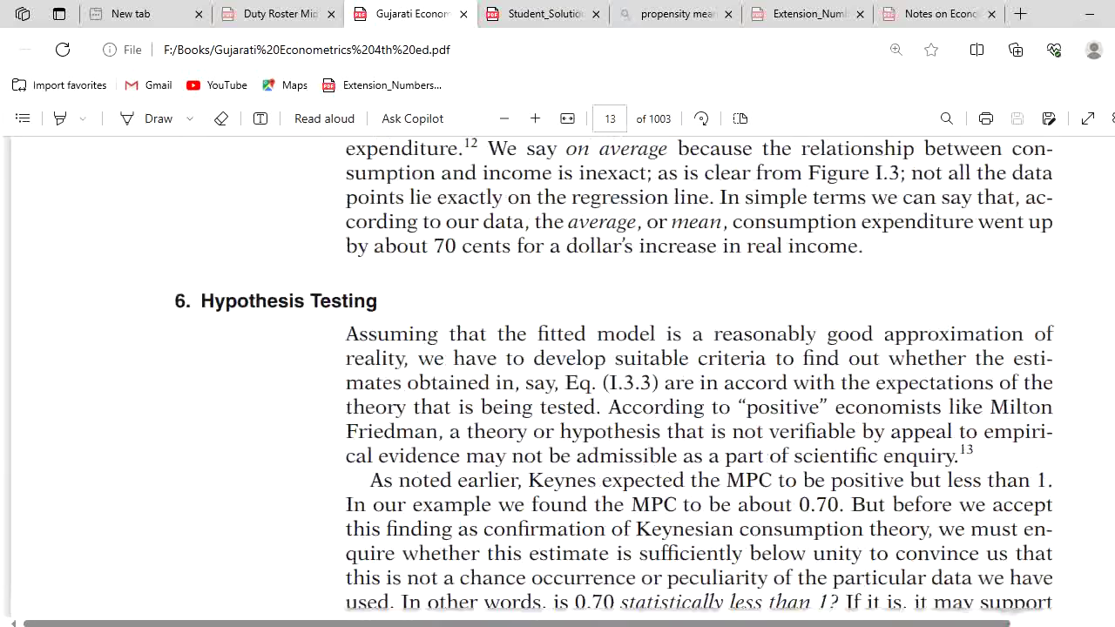
scroll(558, 375, "down", 20)
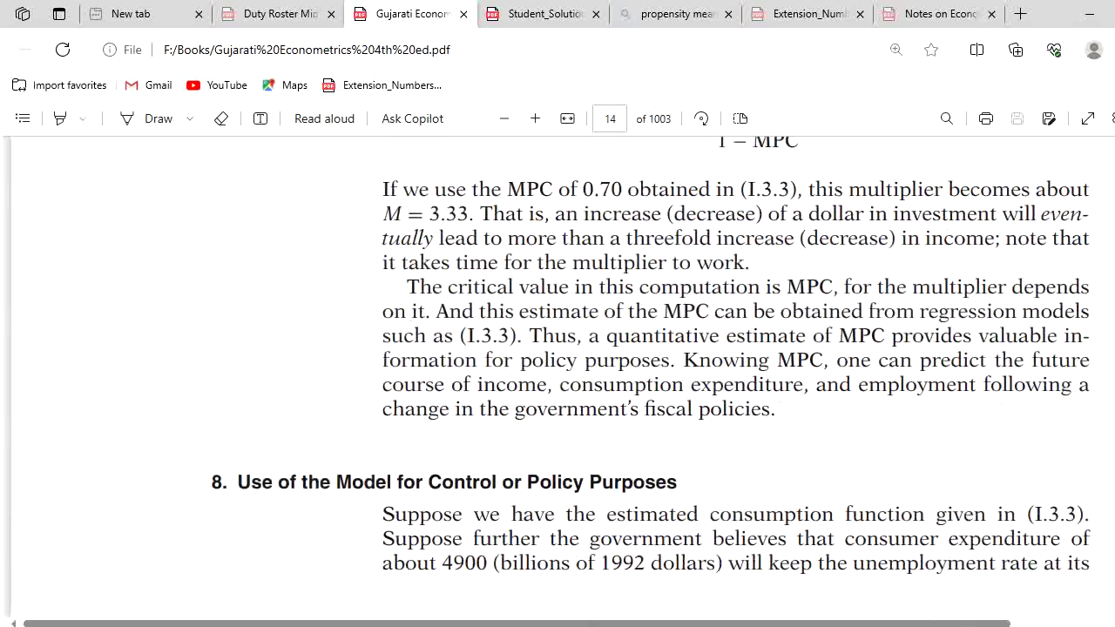
scroll(557, 375, "down", 20)
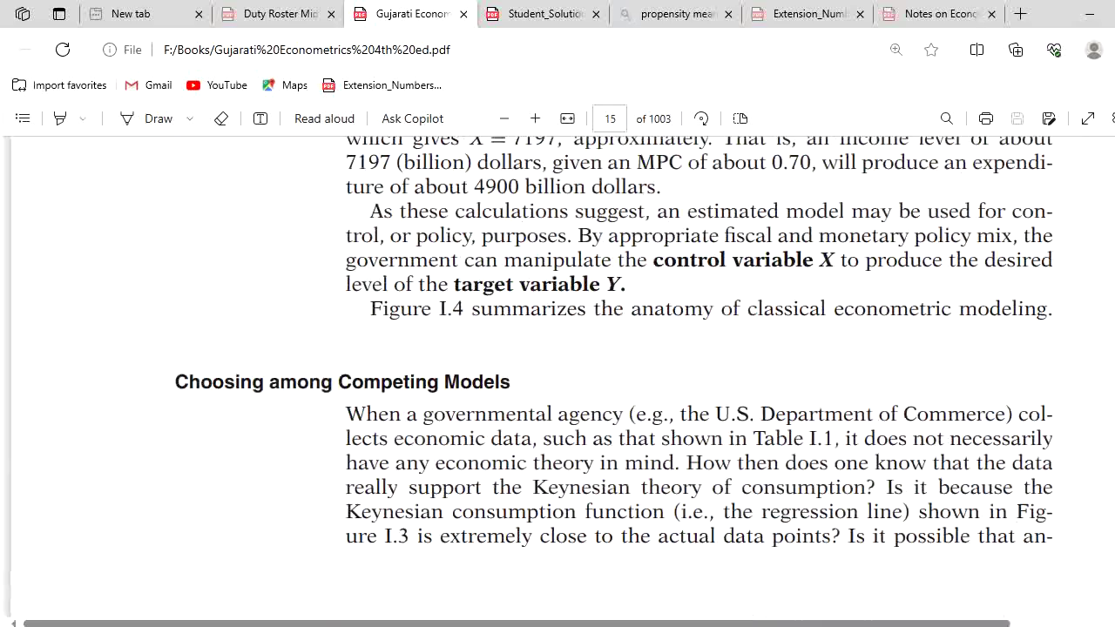
scroll(558, 374, "down", 18)
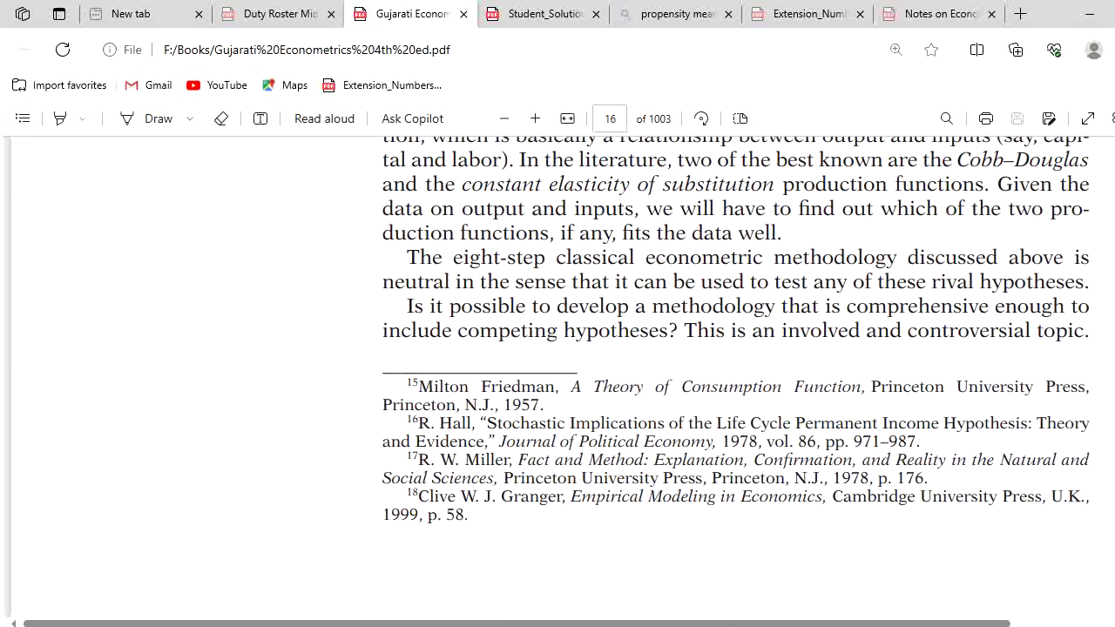
- Switch to the Word econometrics notes and examine Table 1.1, U.S. Egg Production
key("alt+Tab")
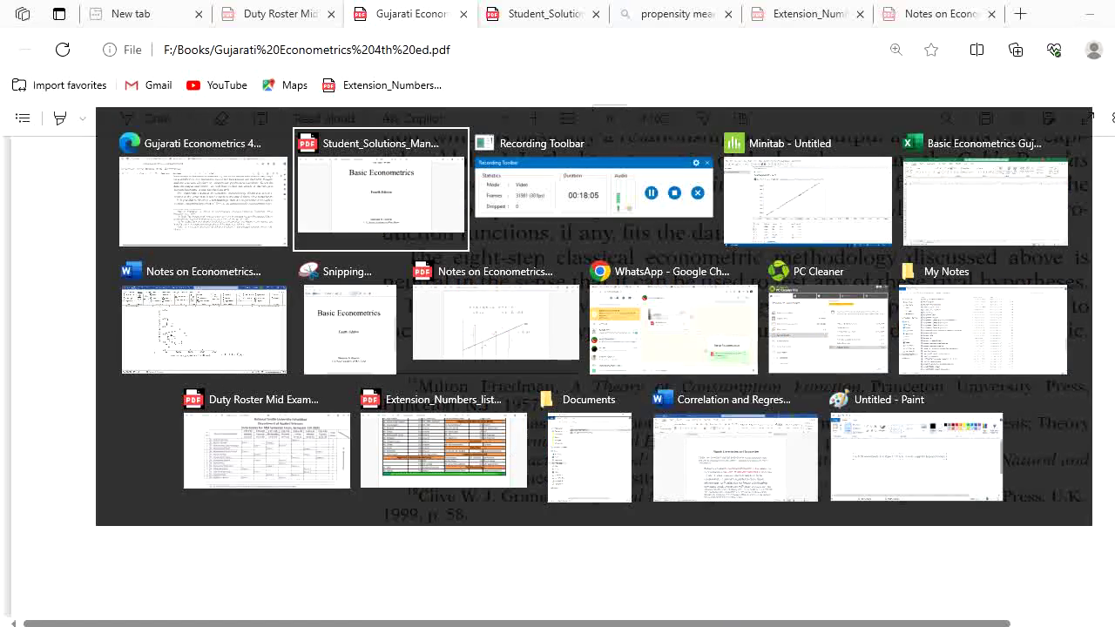
key("alt+Tab")
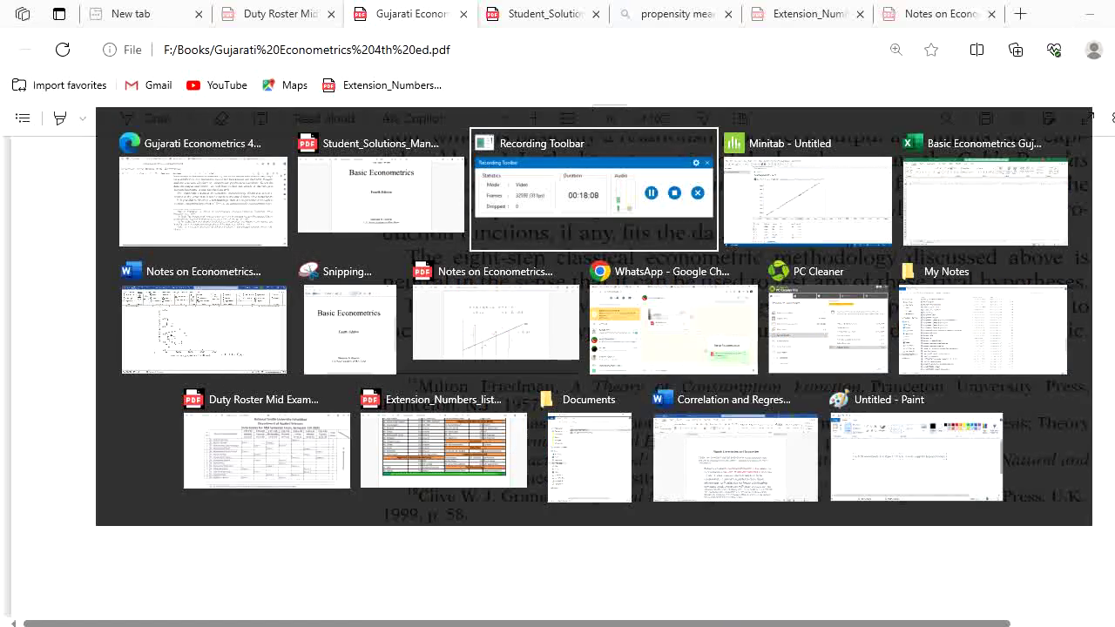
key("alt+Tab")
key("alt+Tab")
key("alt+Tab")
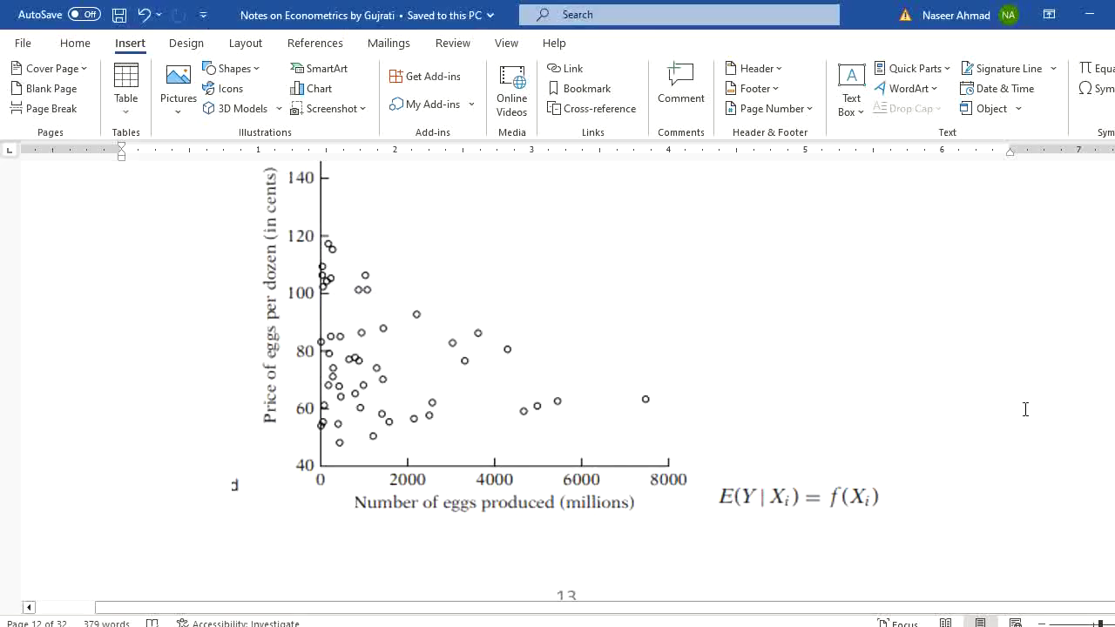
scroll(557, 374, "up", 10)
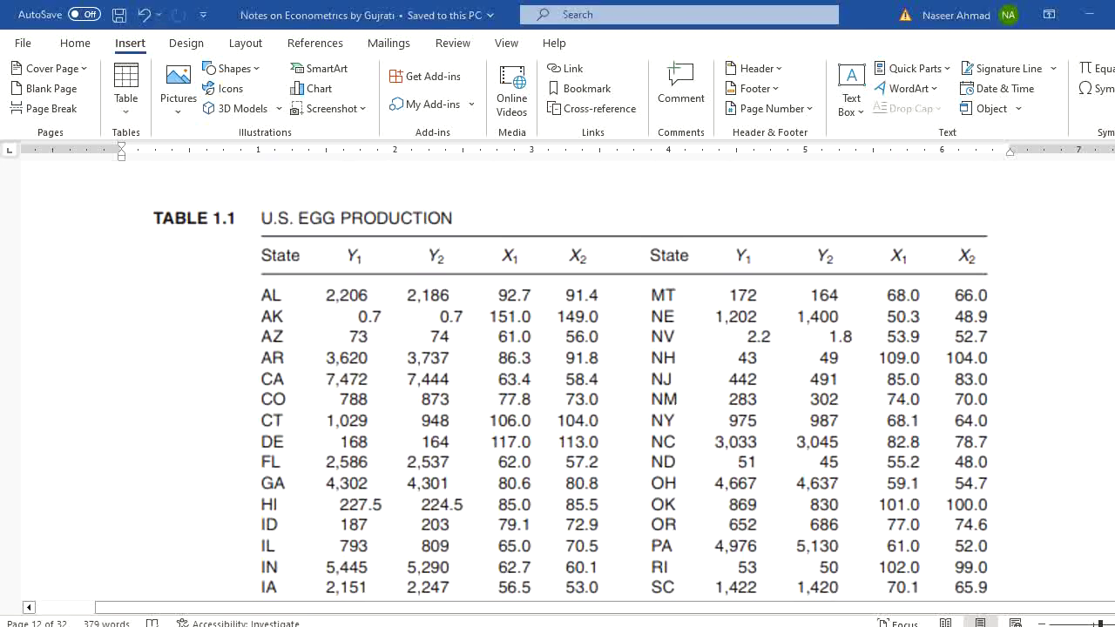
- Return to the Gujarati Econometrics PDF and go back to Table I.1 under Obtaining Data
key("alt+Tab")
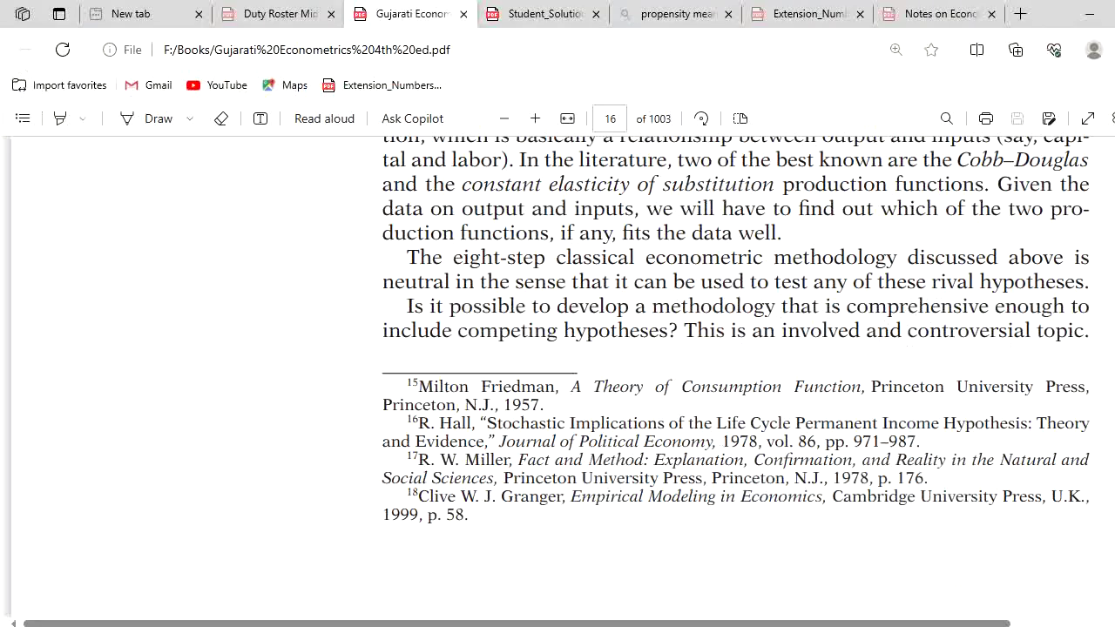
scroll(736, 366, "up", 15)
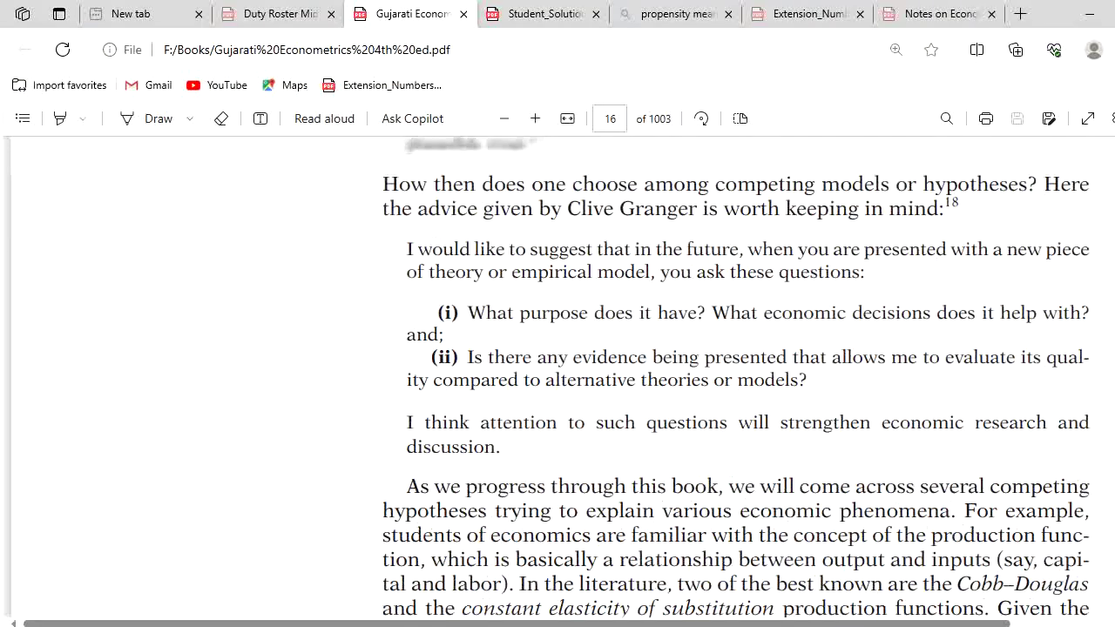
scroll(557, 366, "up", 15)
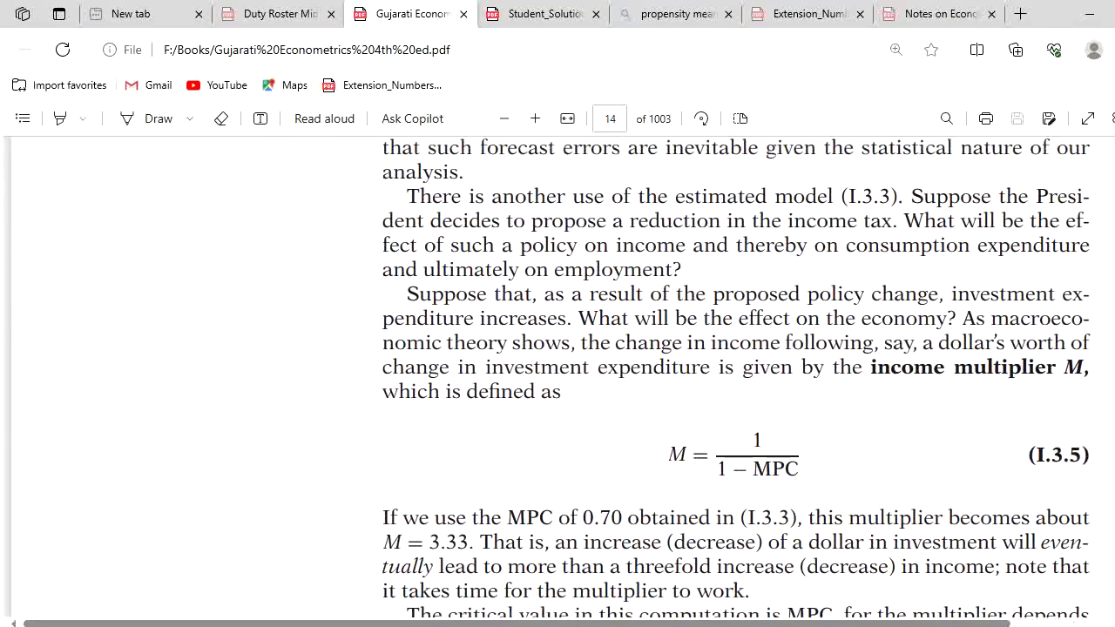
scroll(557, 366, "up", 15)
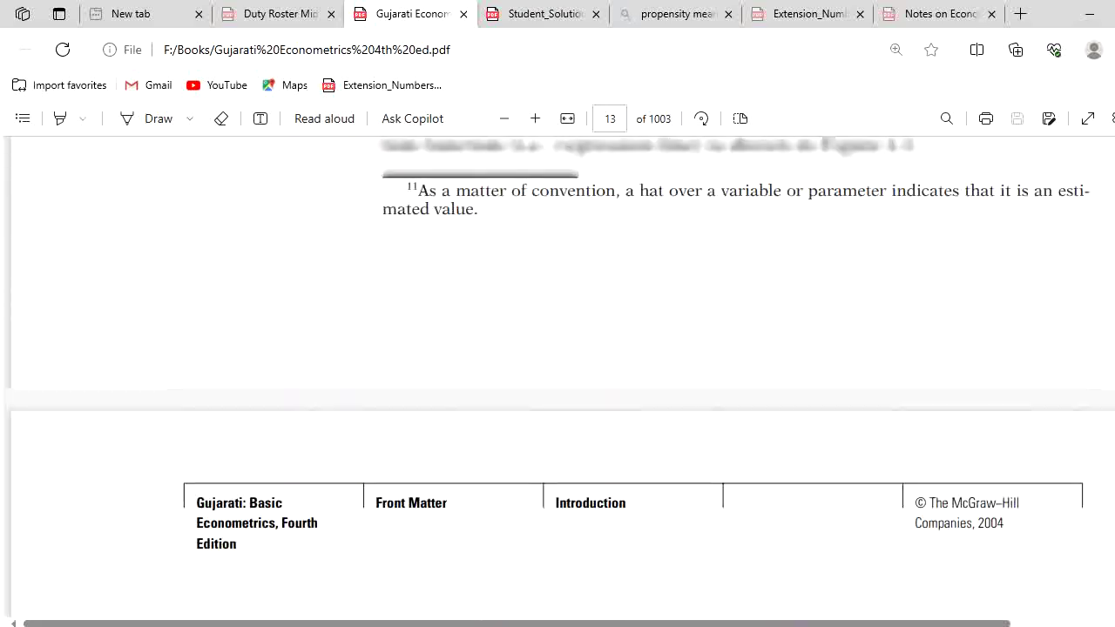
scroll(557, 366, "up", 10)
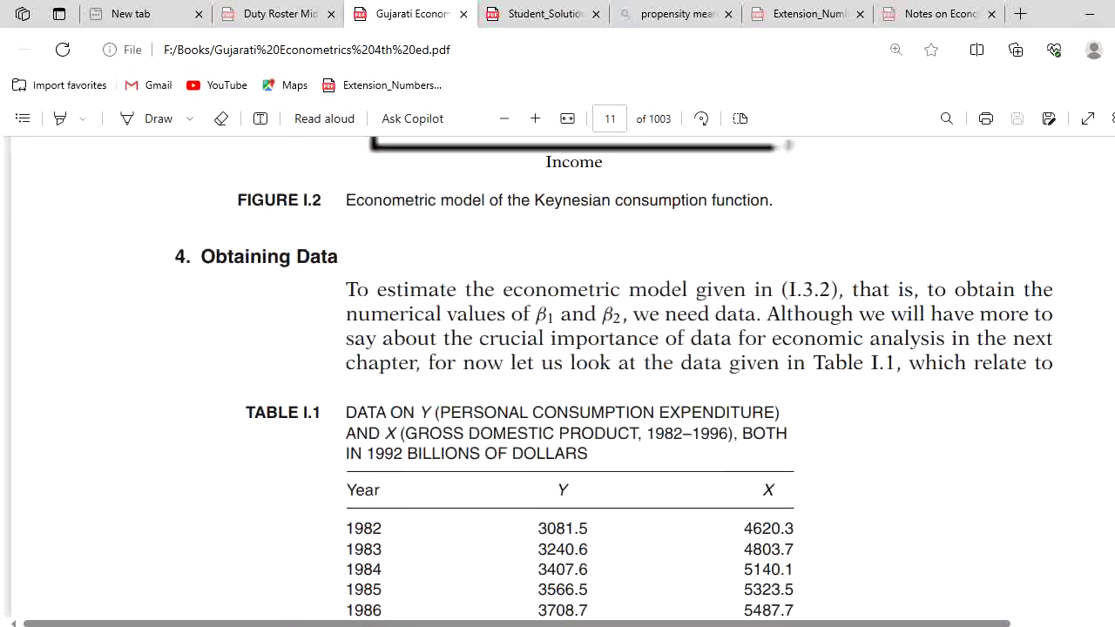
- Search the textbook from the Introduction through Chapter 1 for Table 1.1, U.S. Egg Production
scroll(557, 366, "up", 15)
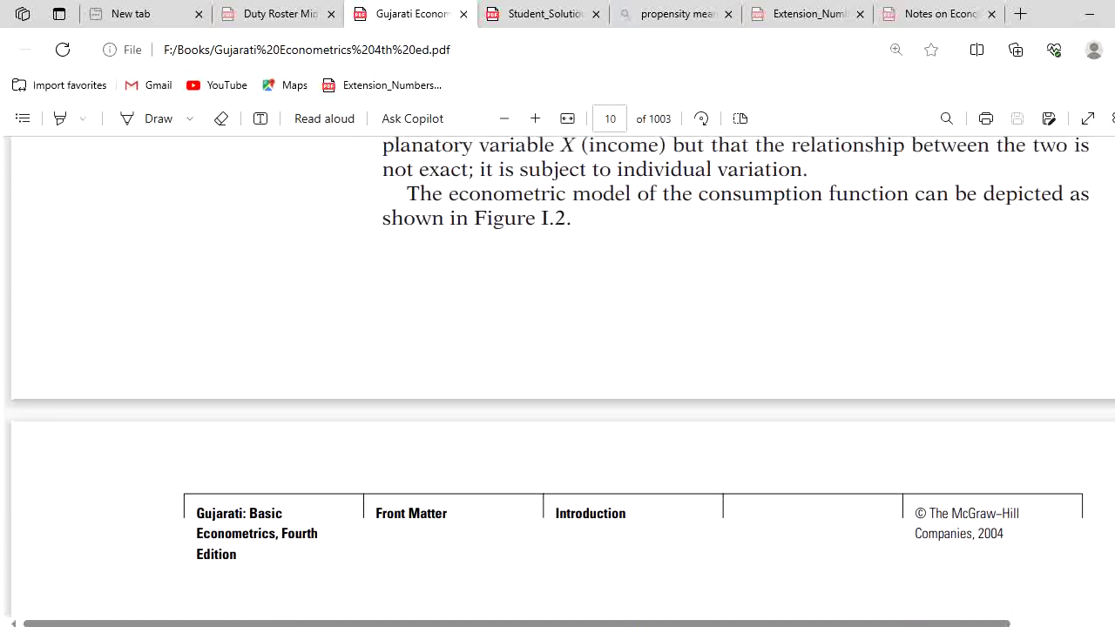
scroll(558, 365, "up", 5)
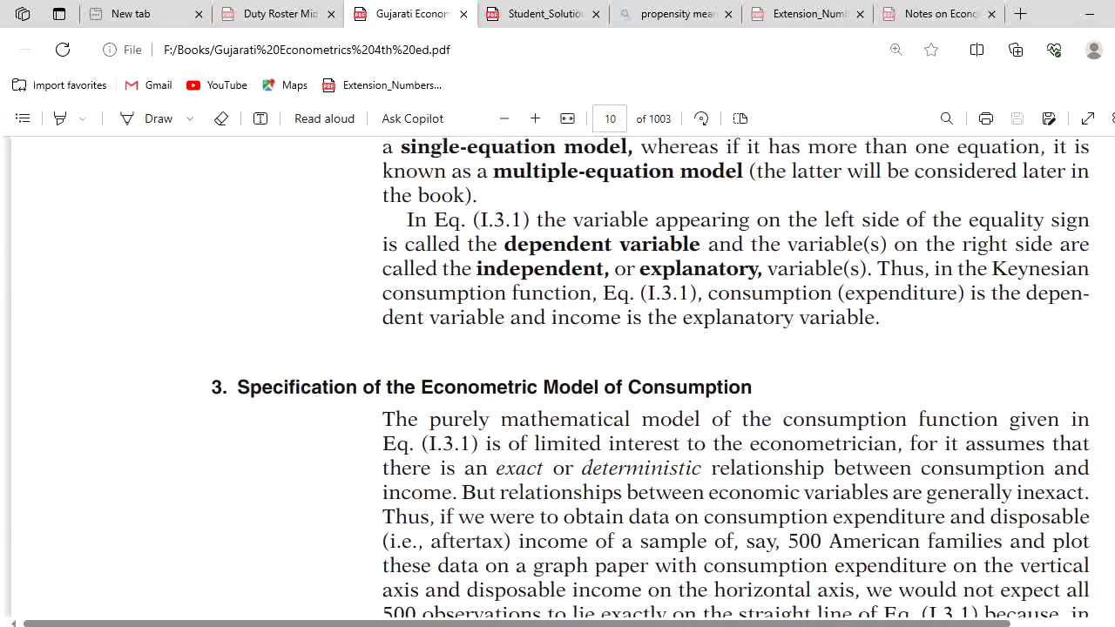
scroll(557, 366, "down", 20)
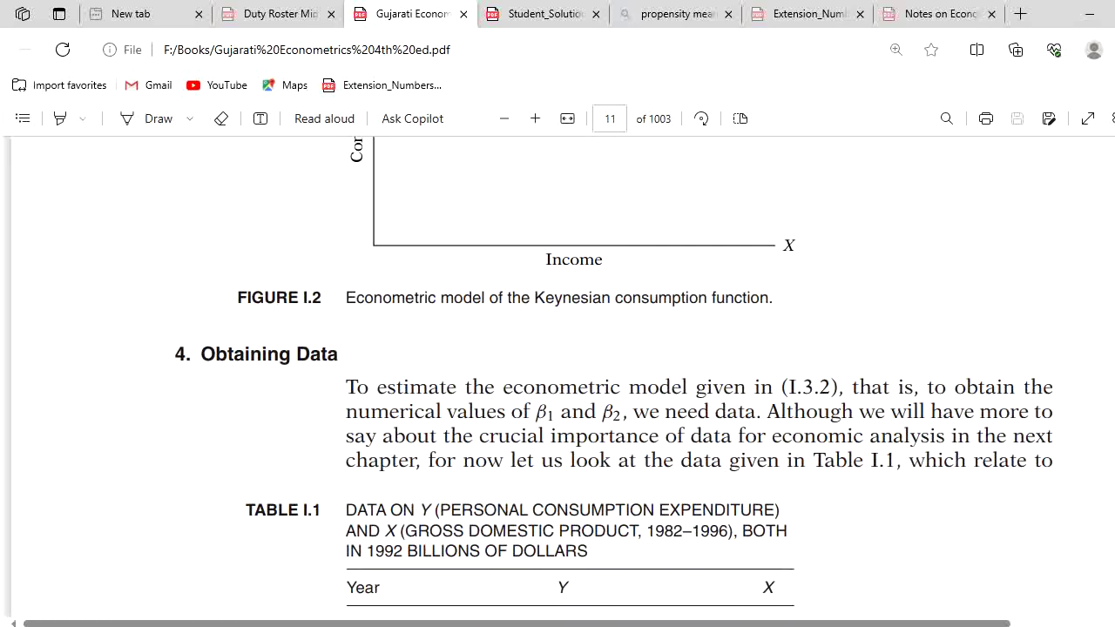
scroll(557, 365, "down", 2)
scroll(558, 366, "down", 20)
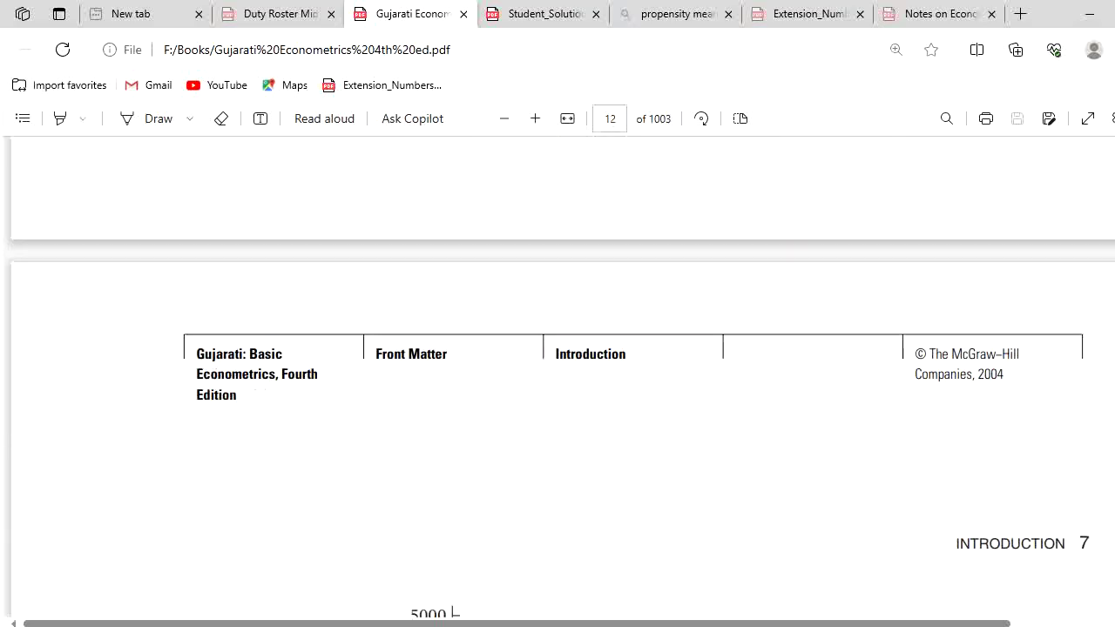
scroll(557, 365, "down", 20)
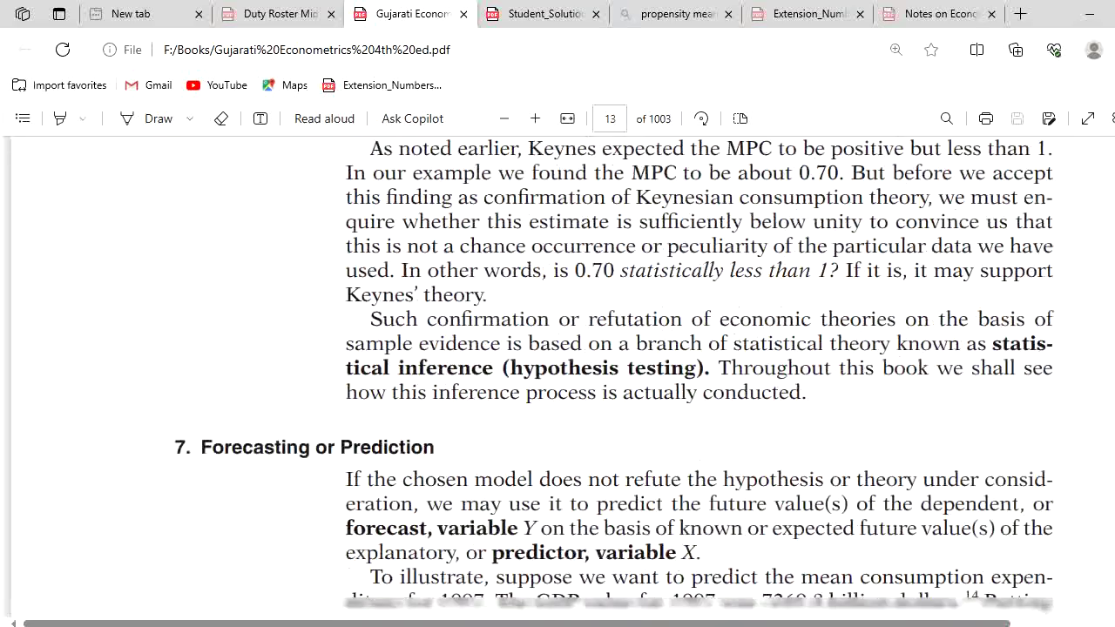
scroll(558, 366, "down", 20)
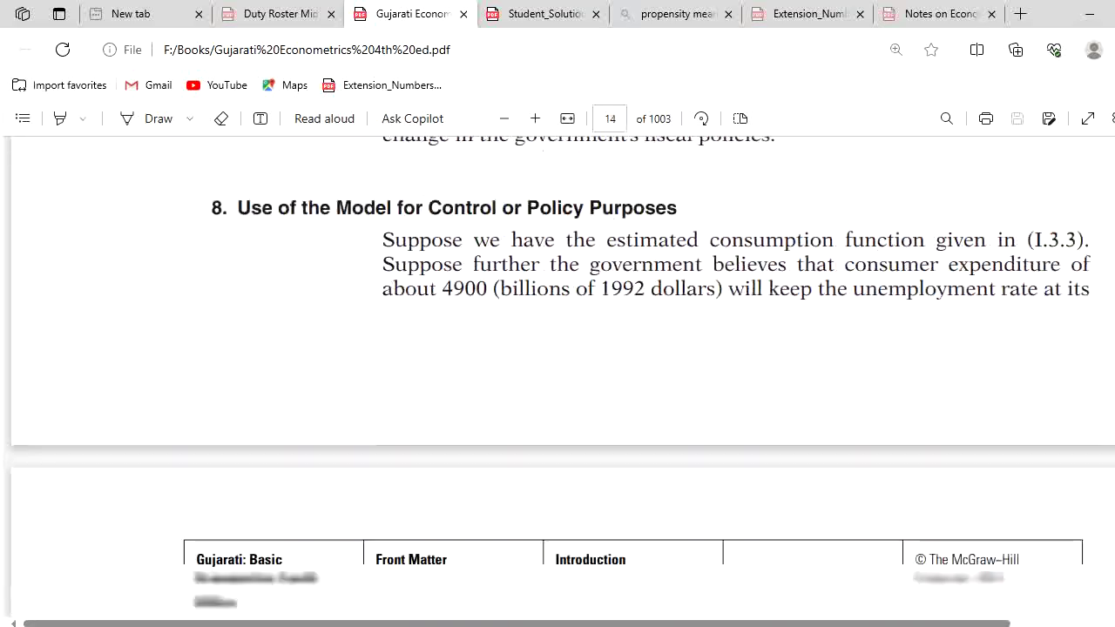
scroll(557, 366, "down", 20)
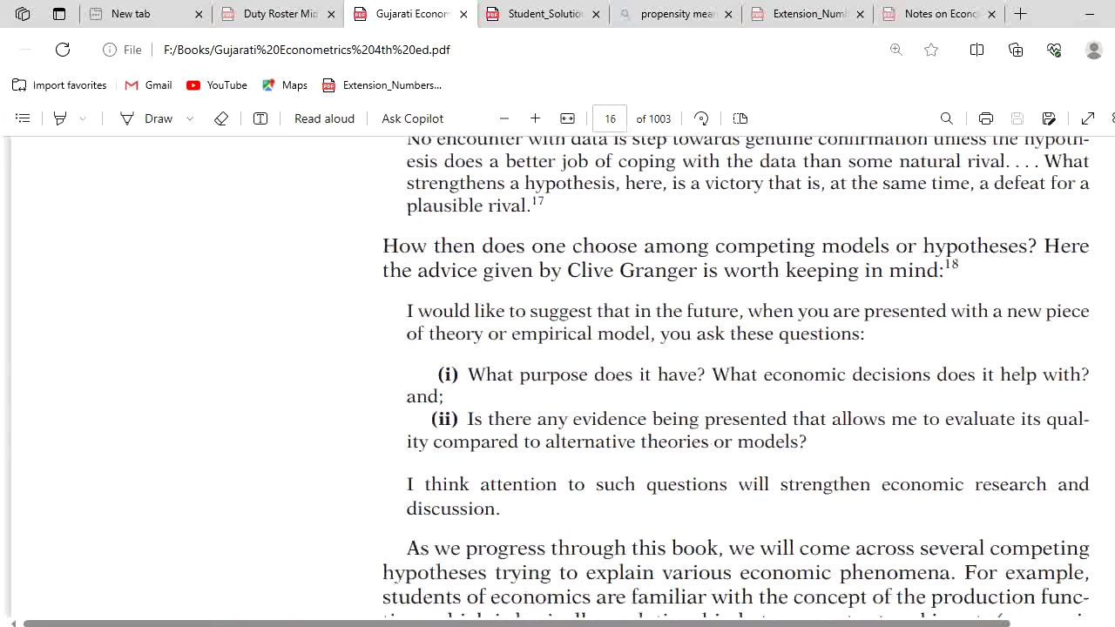
scroll(557, 366, "down", 20)
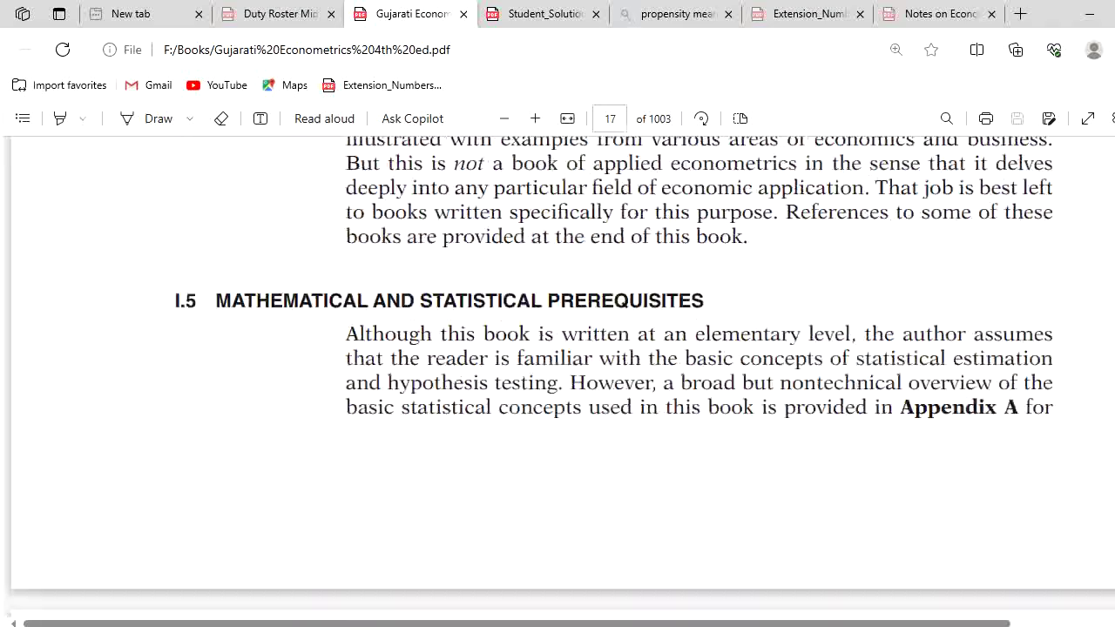
scroll(557, 366, "down", 3)
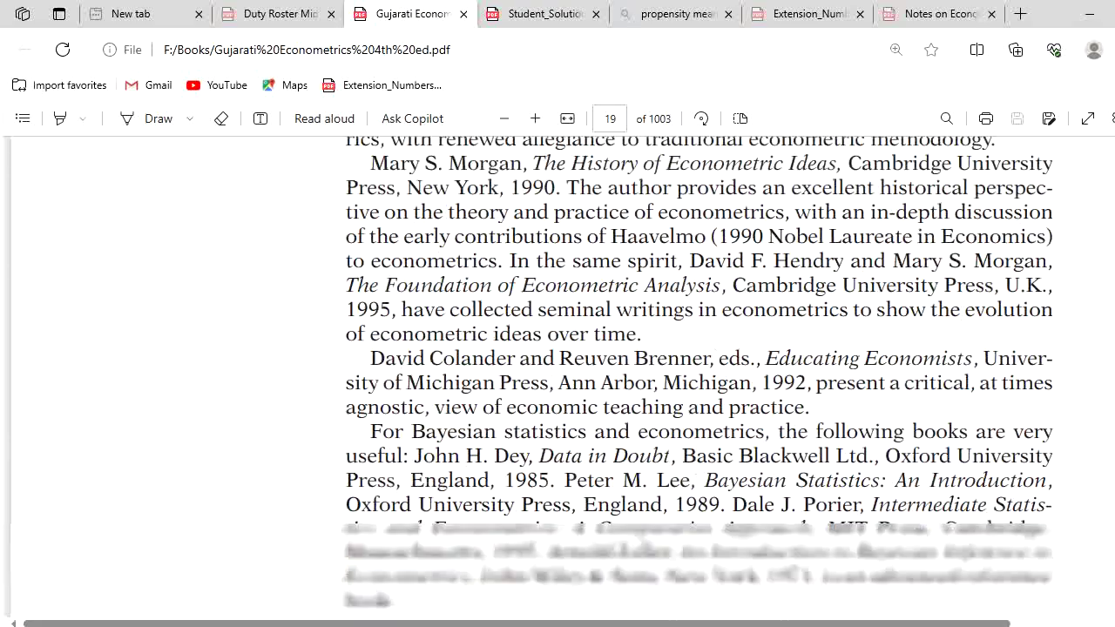
scroll(557, 366, "down", 6)
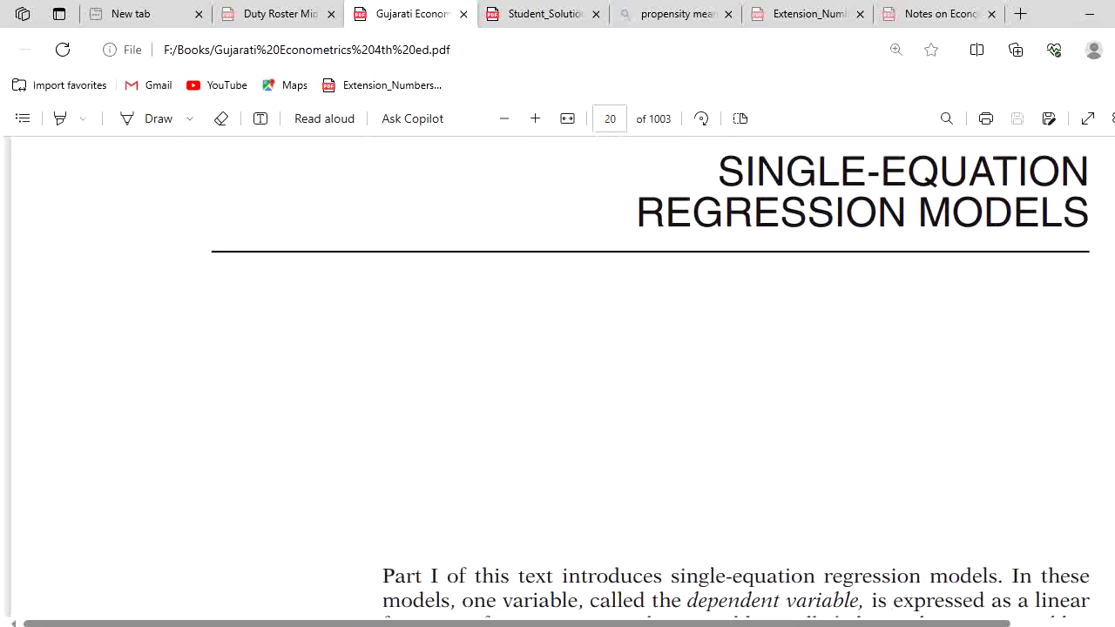
scroll(557, 366, "down", 20)
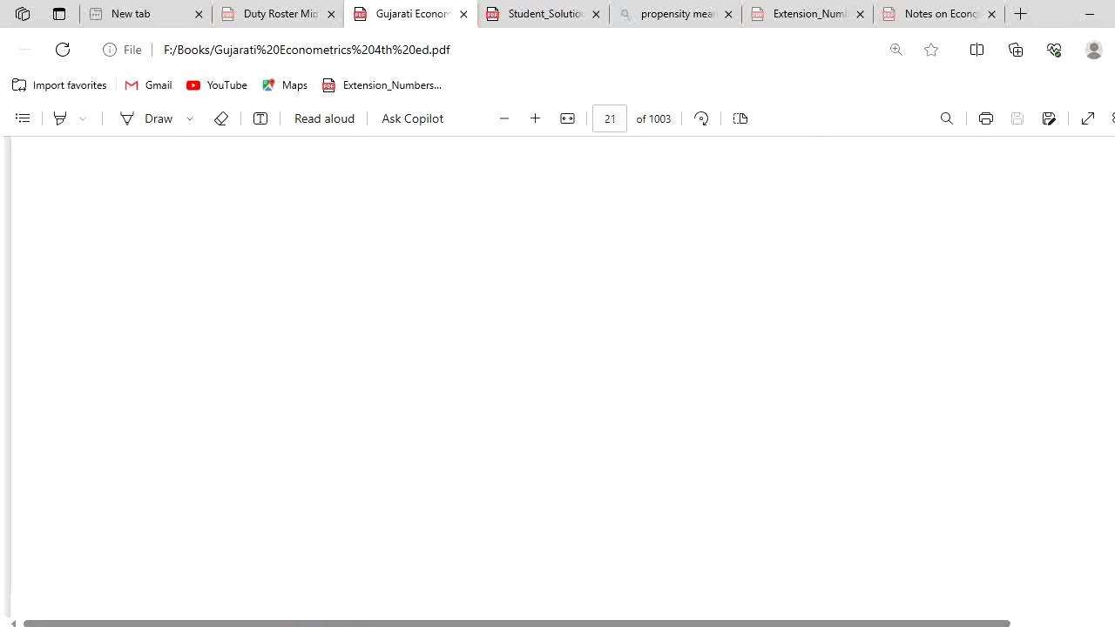
scroll(557, 366, "down", 20)
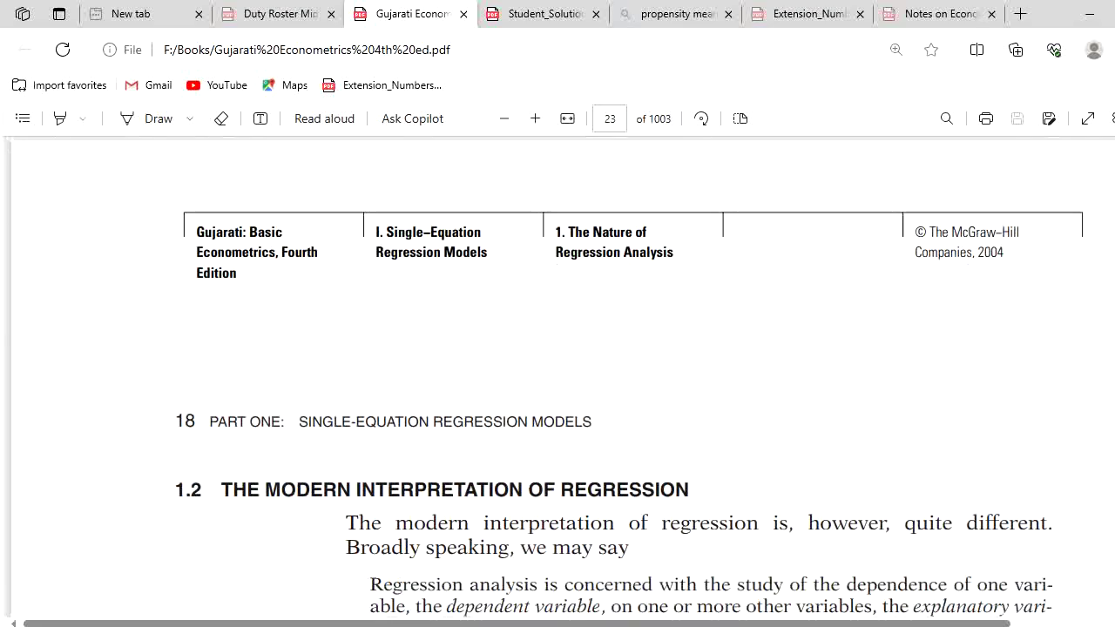
scroll(557, 365, "down", 20)
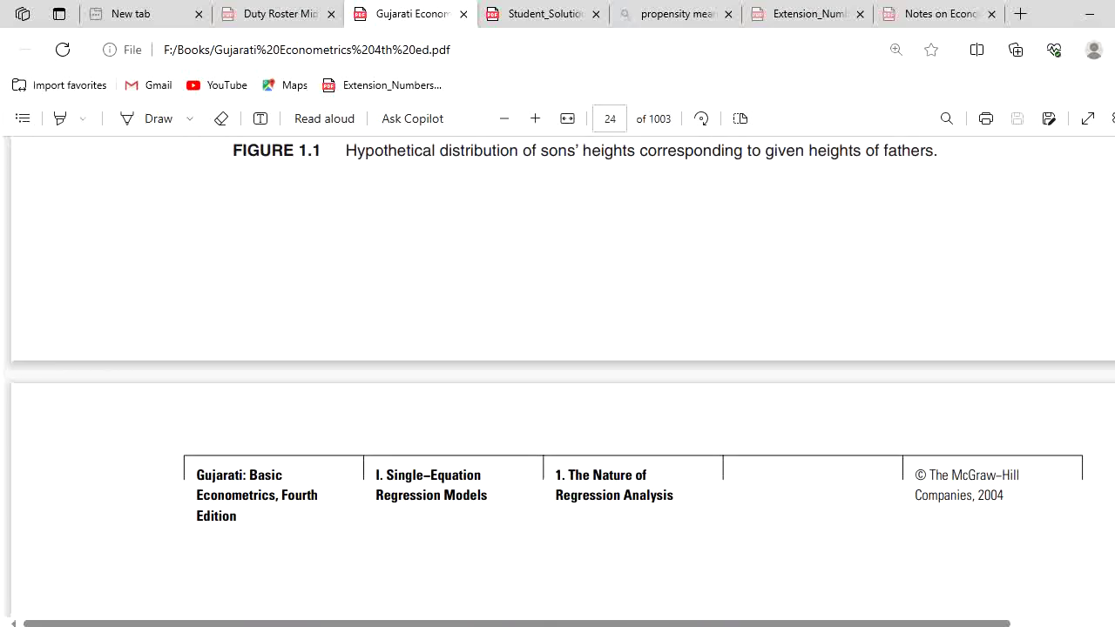
scroll(557, 366, "down", 6)
scroll(557, 366, "down", 20)
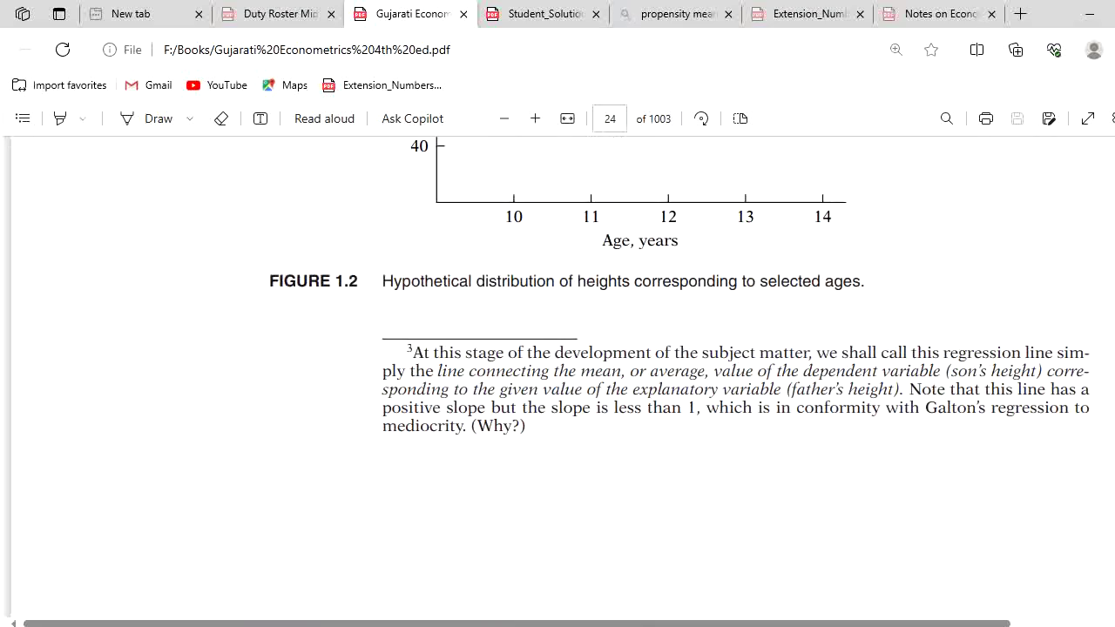
scroll(558, 366, "down", 20)
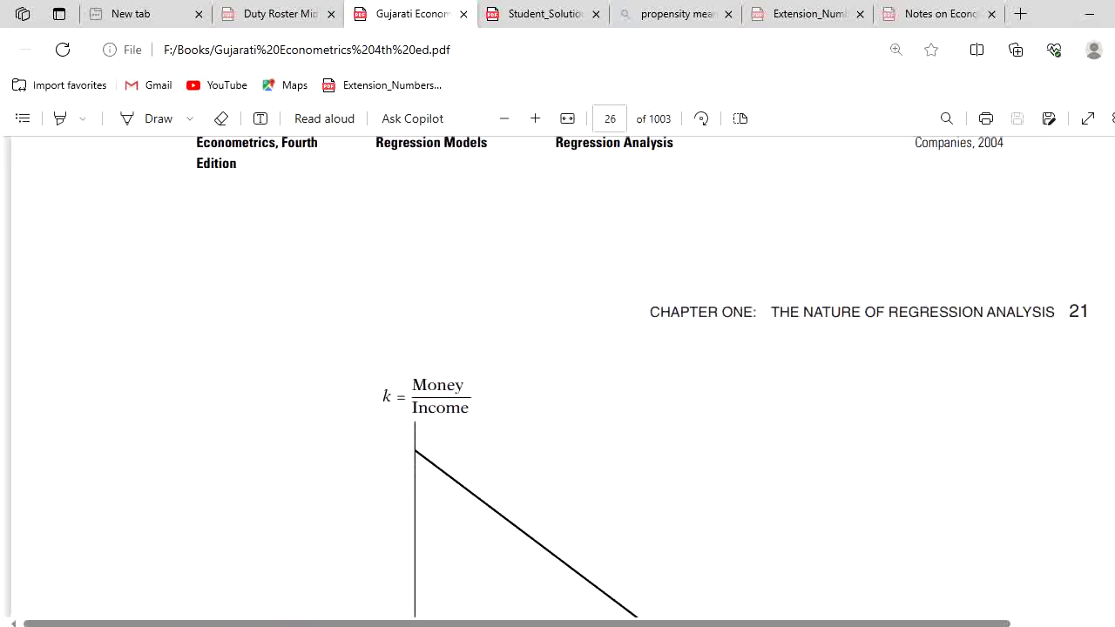
scroll(558, 366, "down", 20)
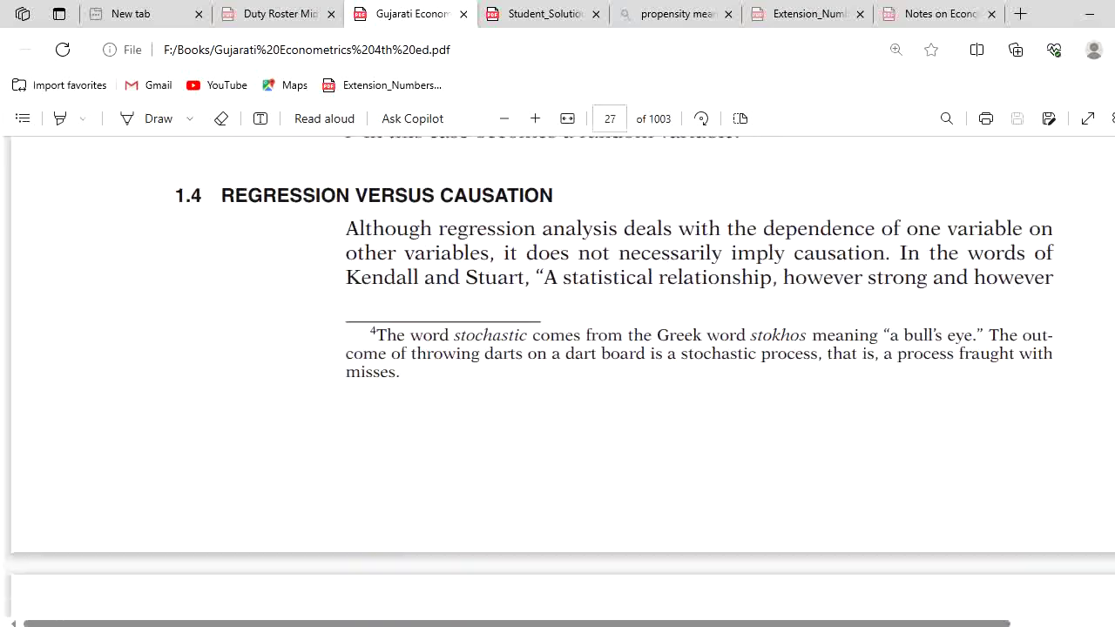
scroll(558, 366, "down", 20)
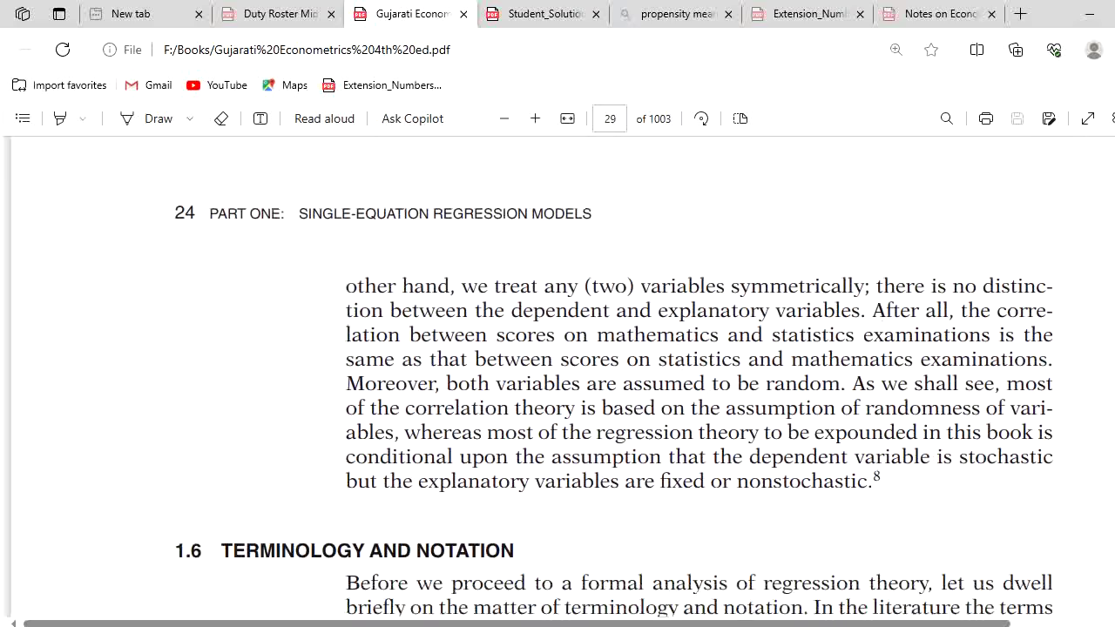
scroll(558, 366, "down", 20)
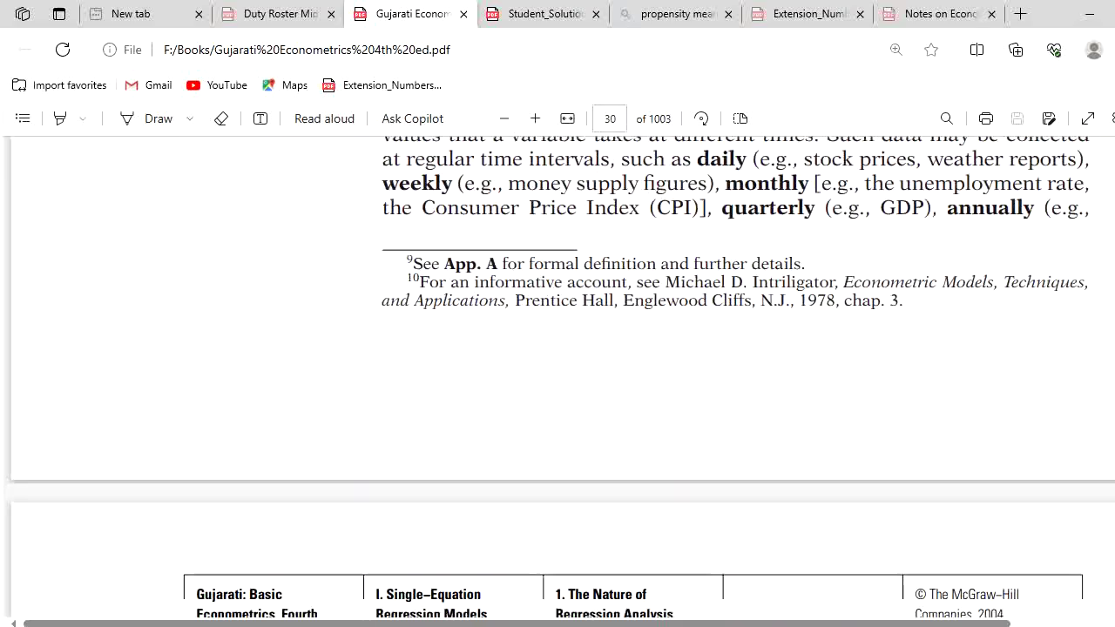
scroll(558, 366, "down", 20)
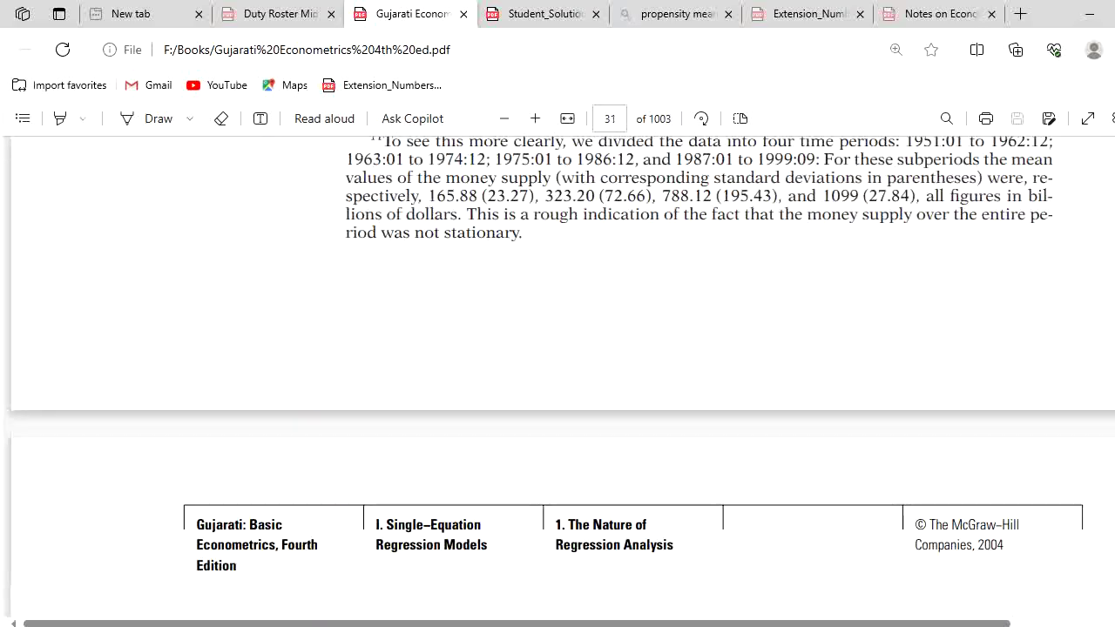
scroll(557, 366, "down", 1)
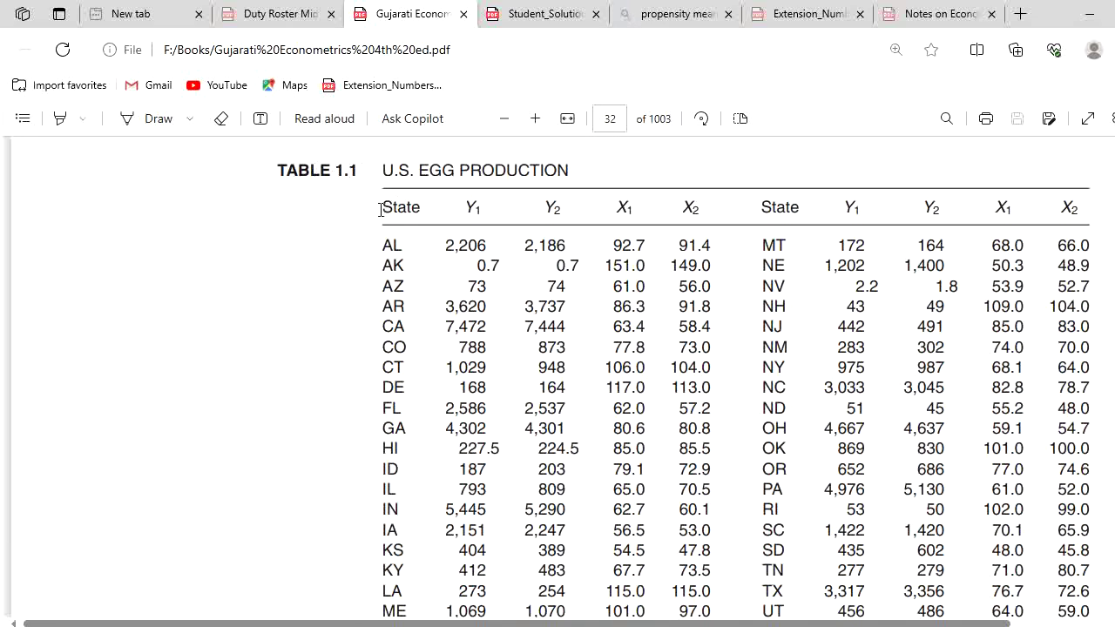
- Copy all of Table 1.1 from the State header row through the MO and WY row, and switch to Minitab
left_click_drag(381, 209, 1078, 370)
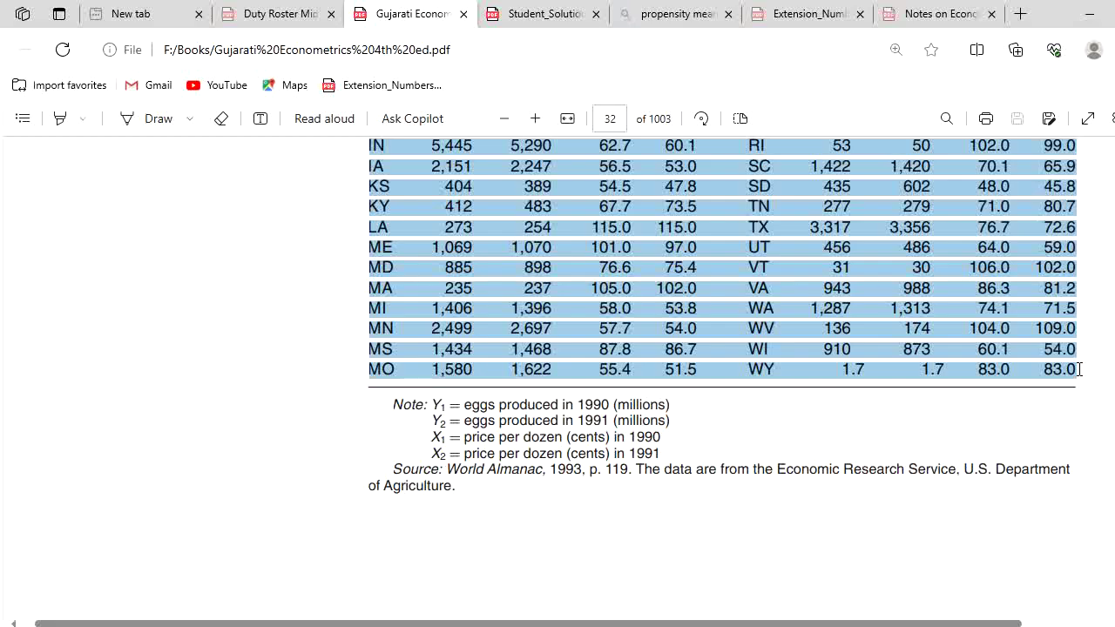
key("alt+Tab")
key("alt+Tab")
key("alt+Tab")
key("alt+Tab")
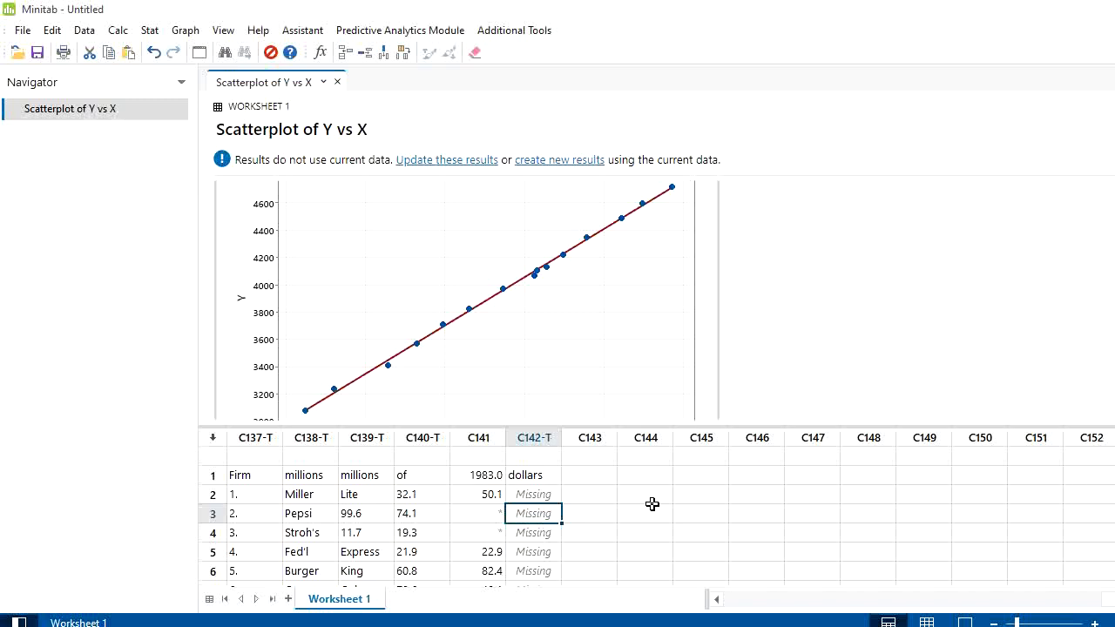
- Paste the egg production table into Worksheet 1 from row 1 of C144, using spaces as delimiters and keeping the headings in row 1
left_click(605, 457)
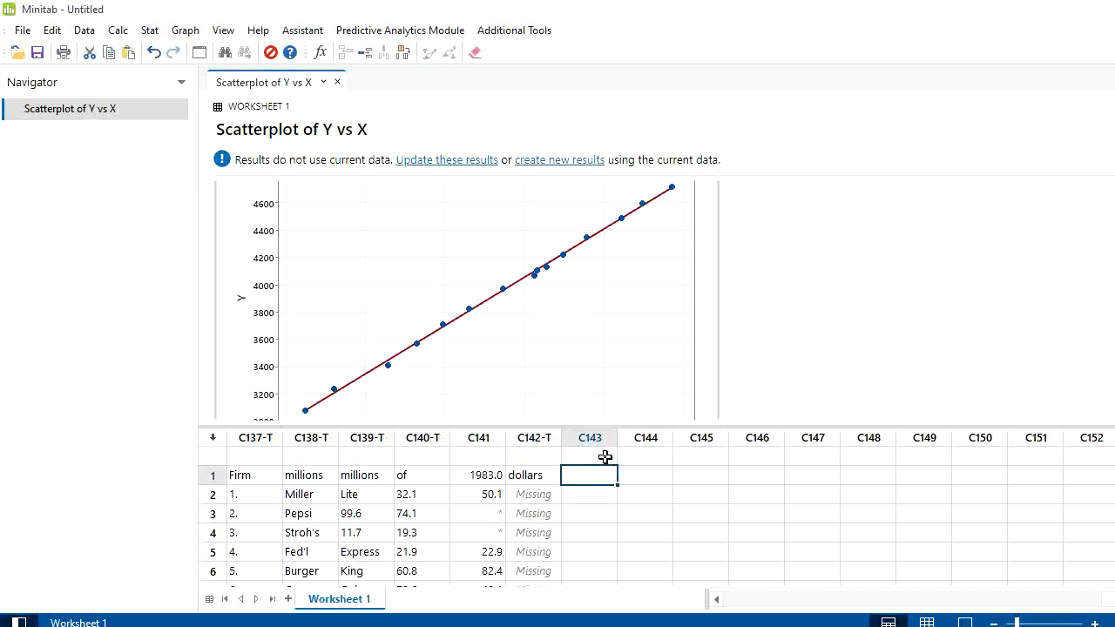
left_click(656, 453)
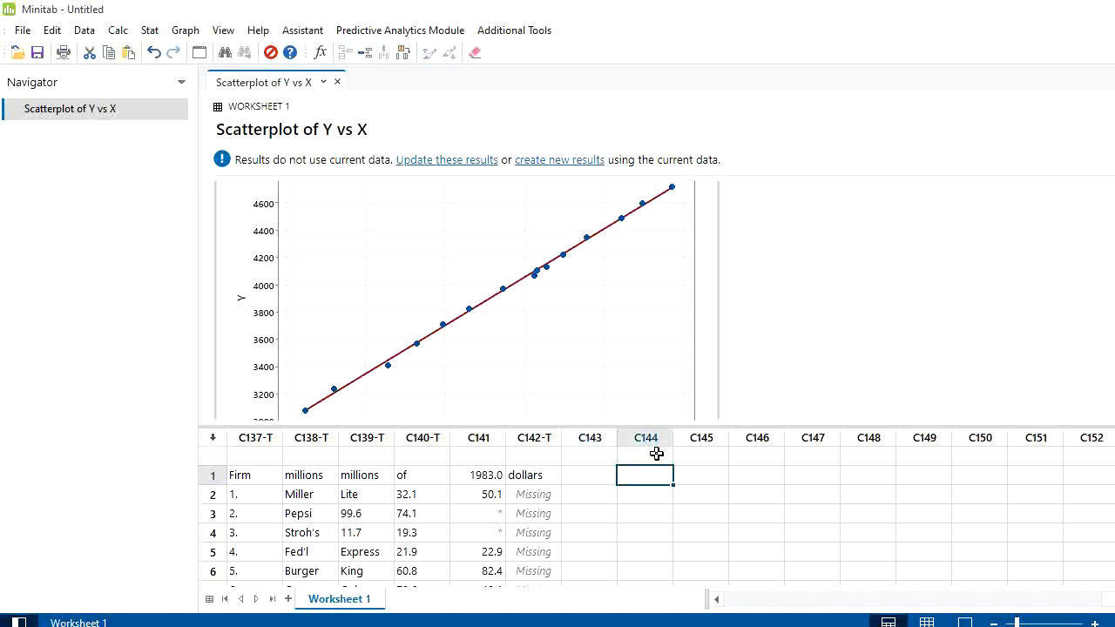
left_click(692, 477)
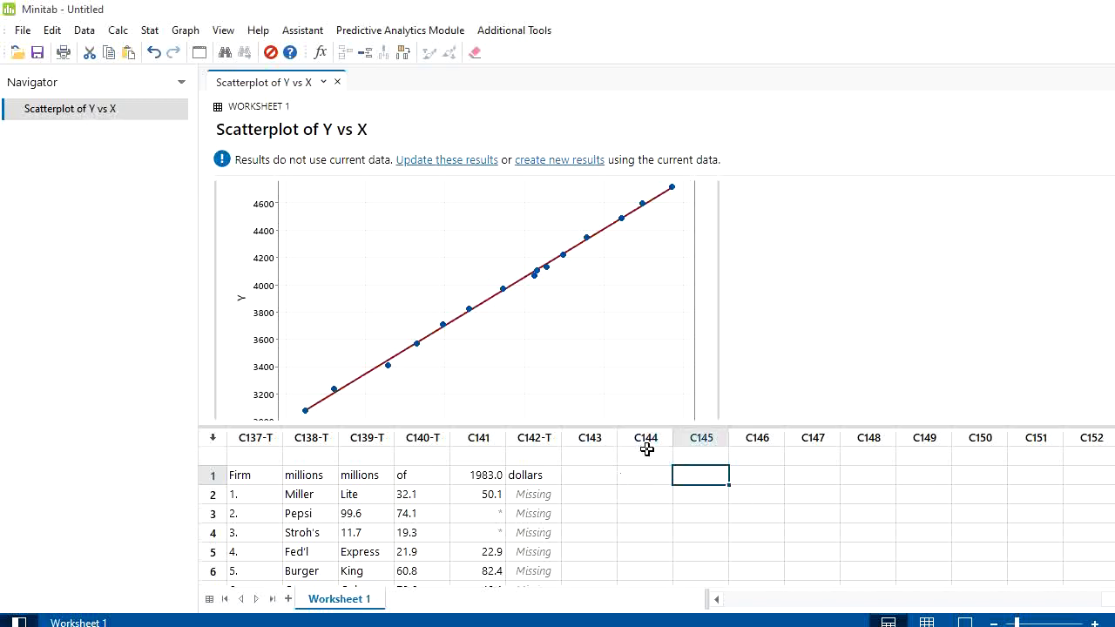
key("Left")
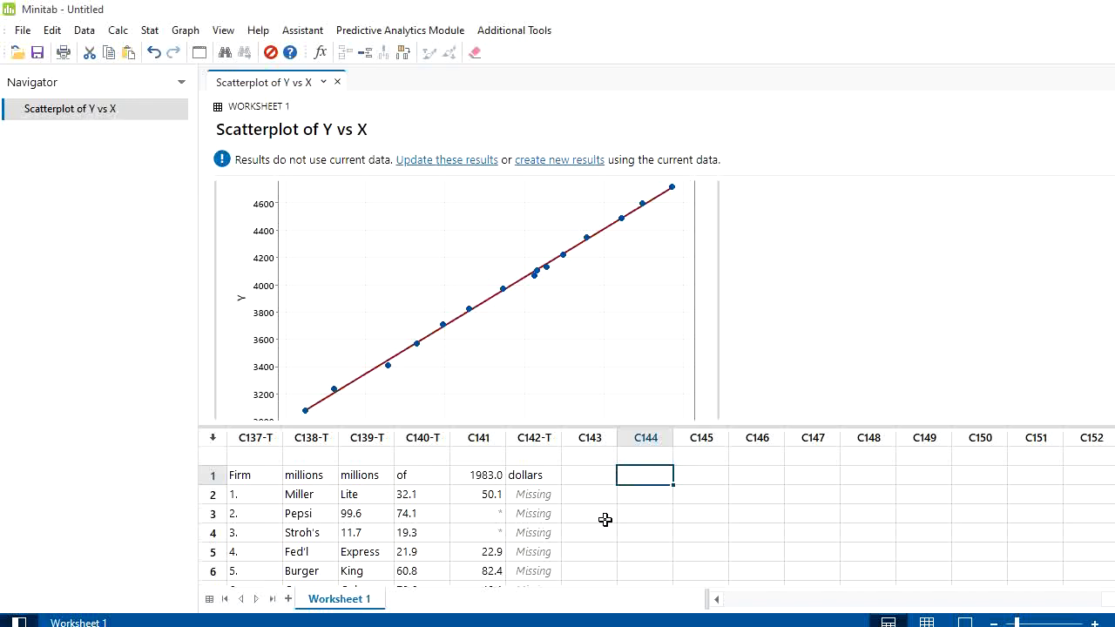
key("ctrl+v")
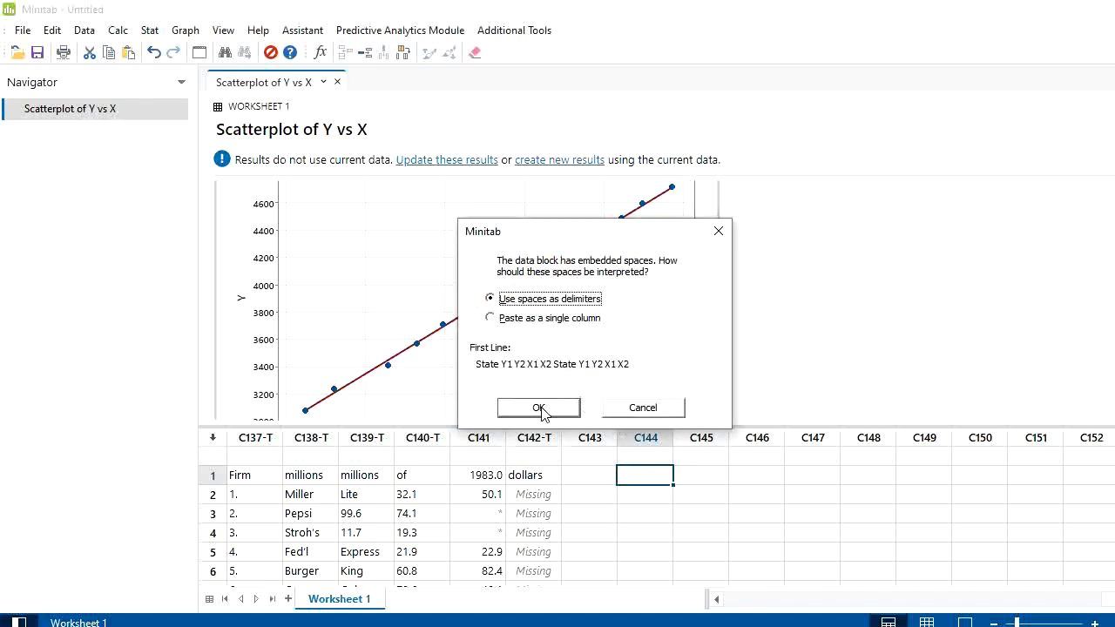
left_click(541, 406)
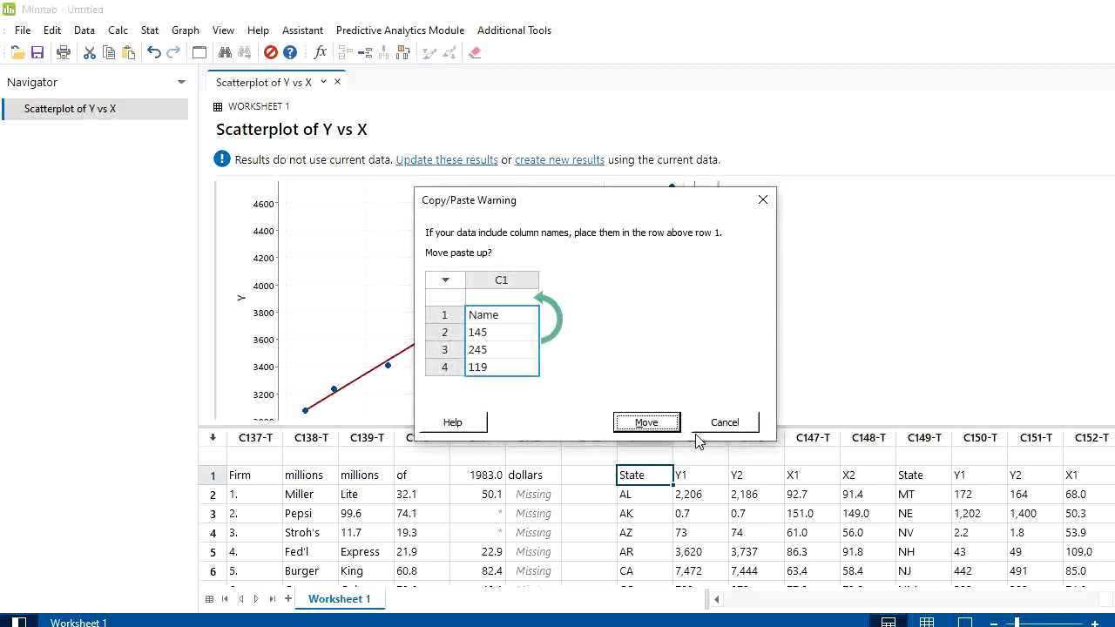
left_click(716, 423)
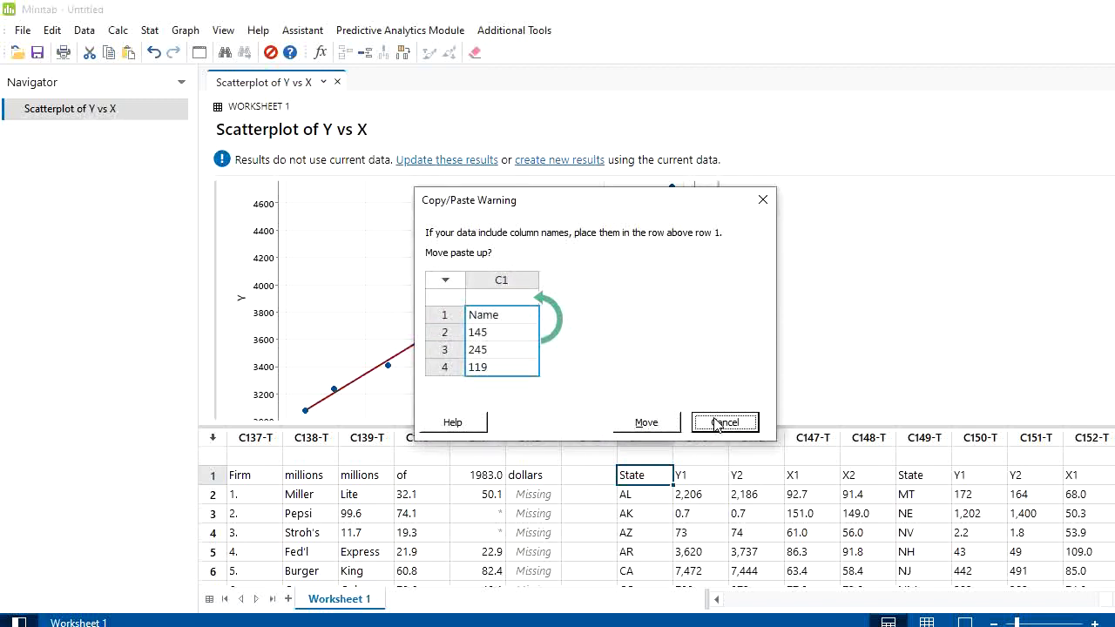
- Copy the pasted block in C144 to C153, rows 1 to 26, and paste it at C2 of Sheet1 in the Excel econometrics workbook
left_click_drag(653, 479, 915, 571)
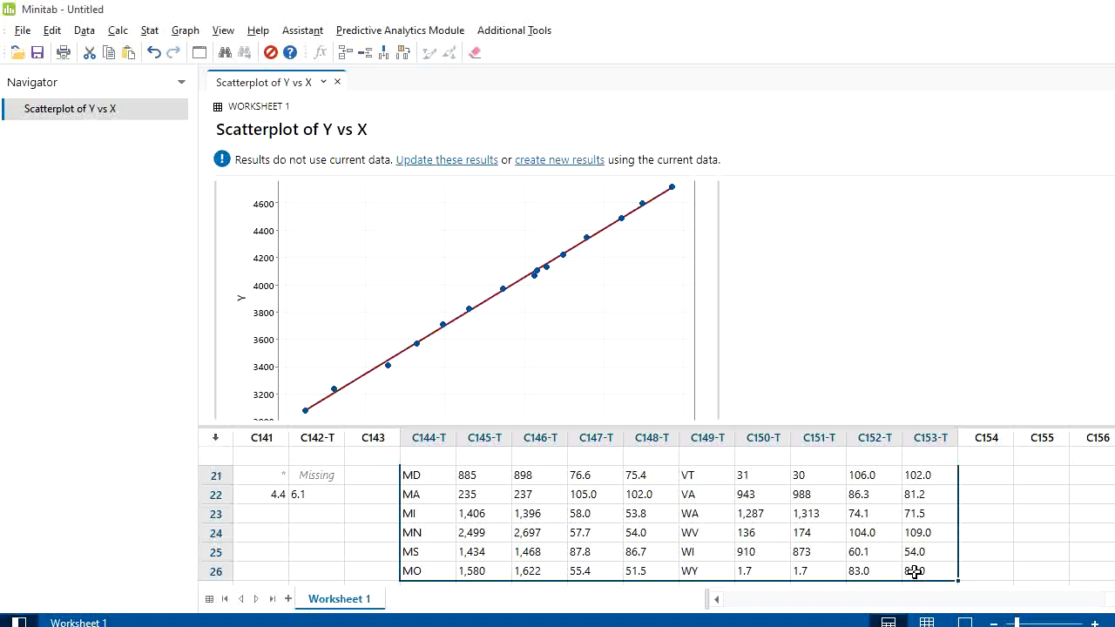
key("alt+Tab")
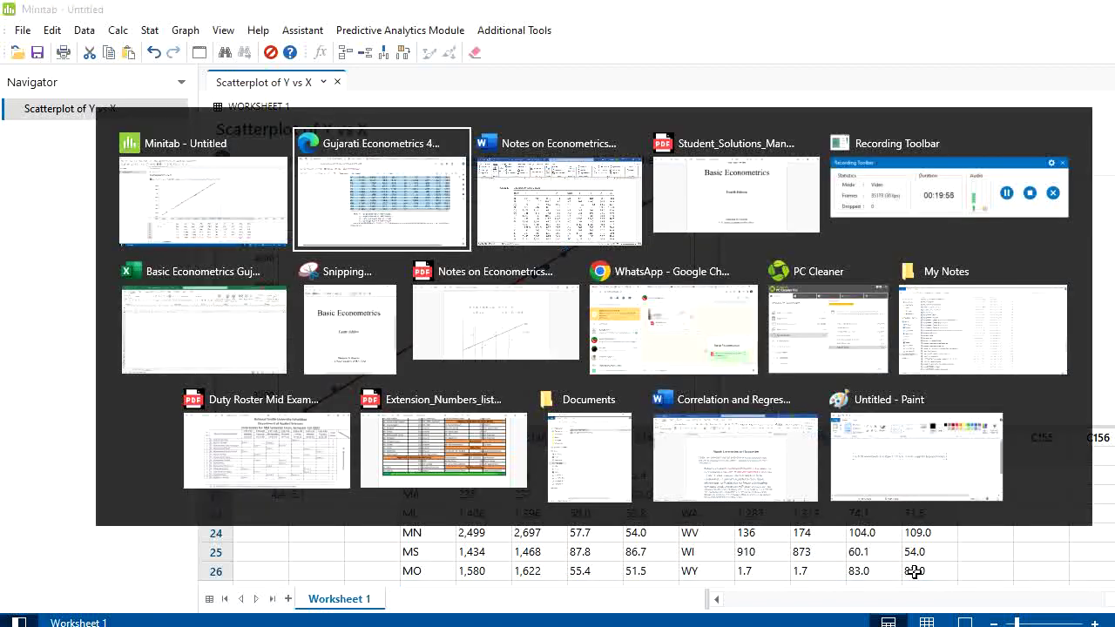
key("alt+Tab")
key("alt+Tab")
key("alt+Tab")
key("alt+Tab")
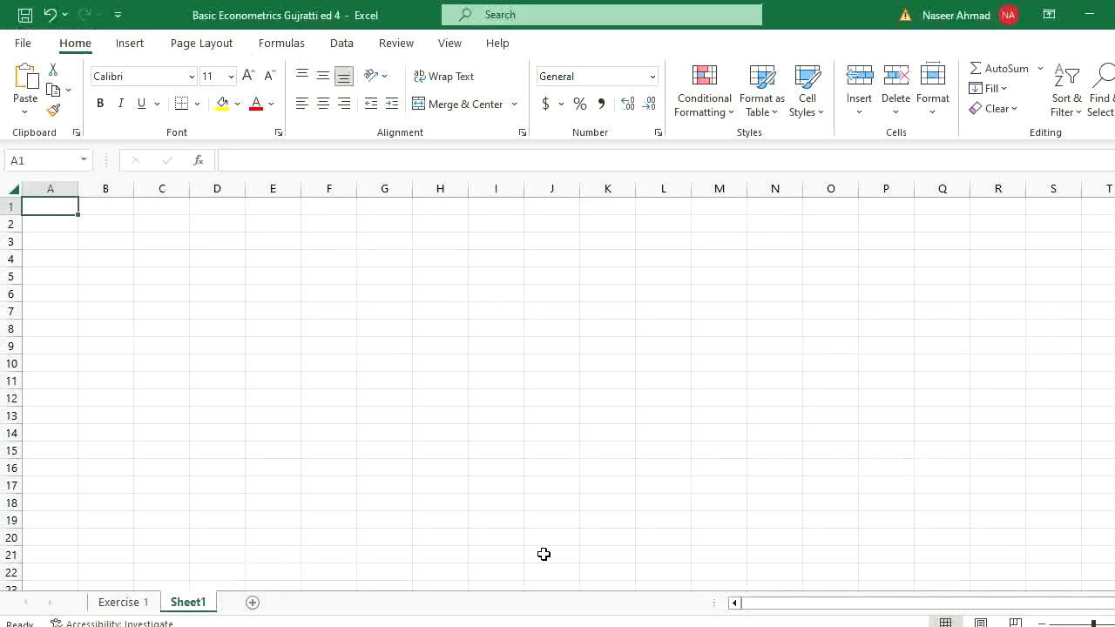
left_click(184, 229)
key("ctrl+v")
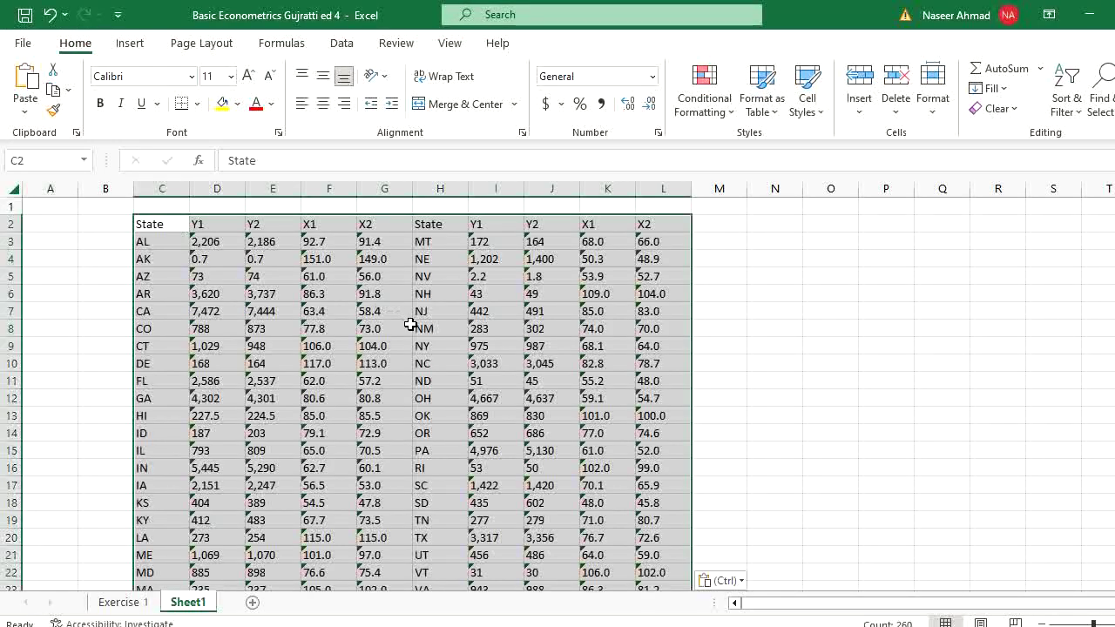
- Convert the text-stored Y1 values in D3:D27 of Sheet1 to numbers
left_click(203, 239)
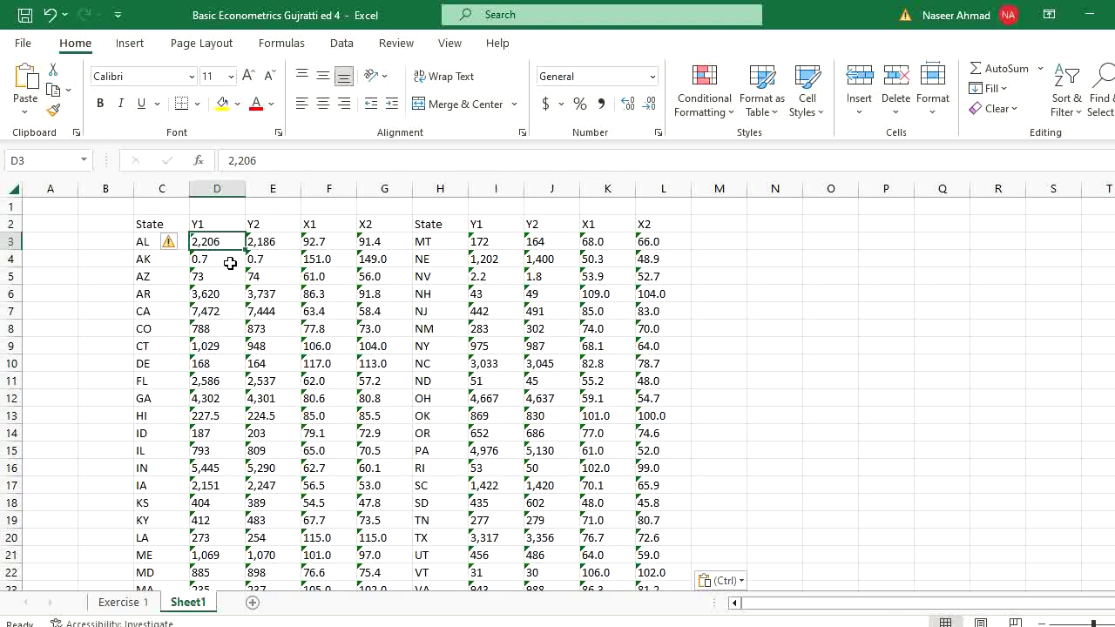
left_click_drag(212, 240, 641, 534)
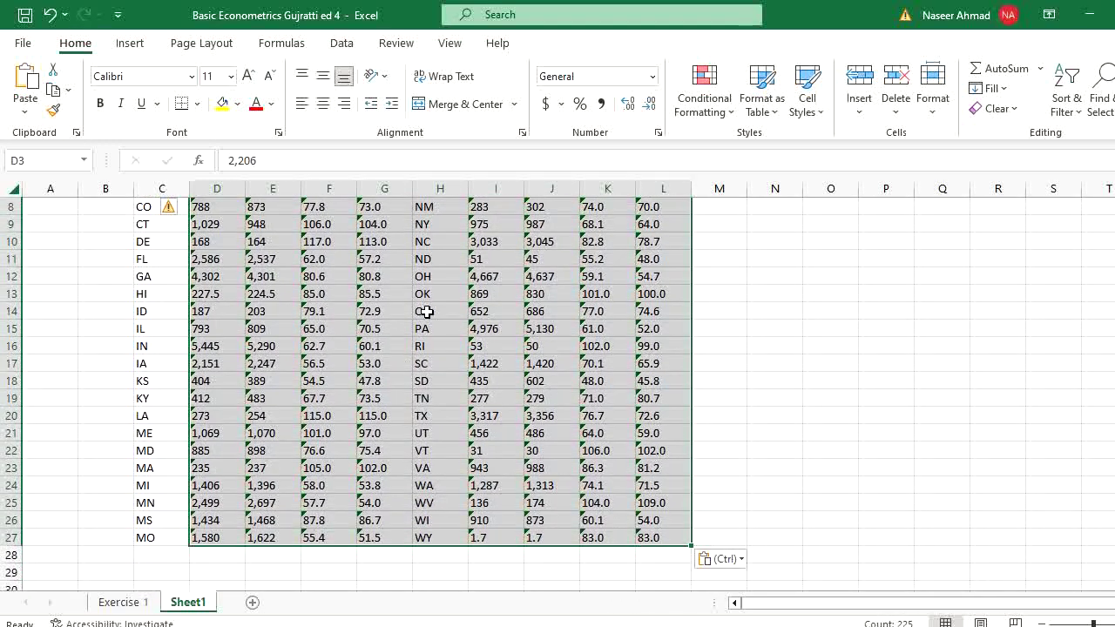
left_click(223, 268)
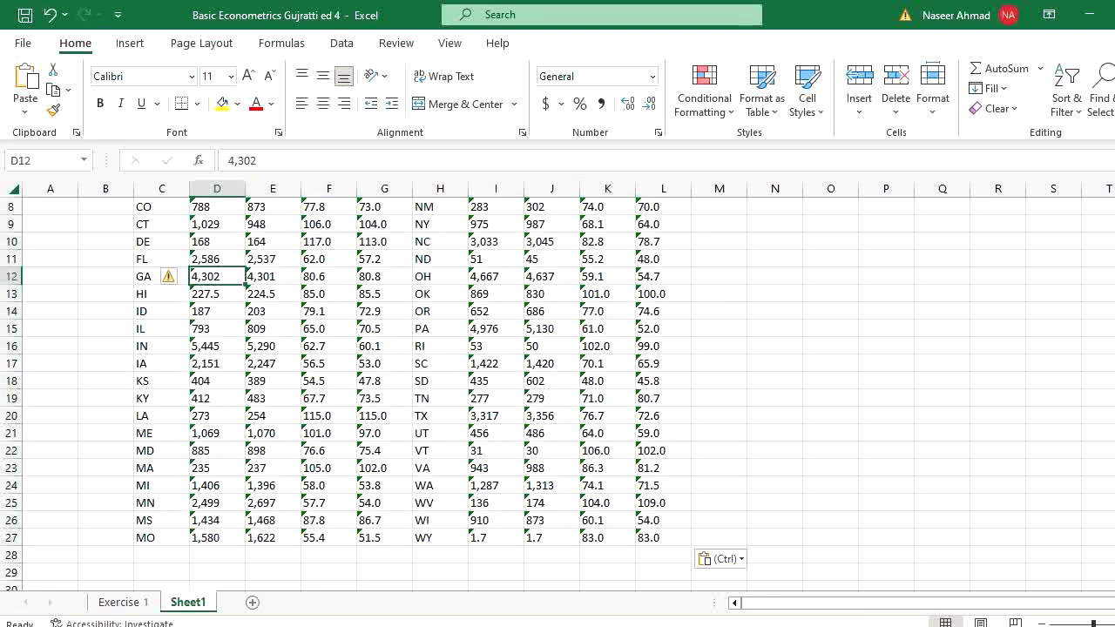
scroll(558, 392, "up", 3)
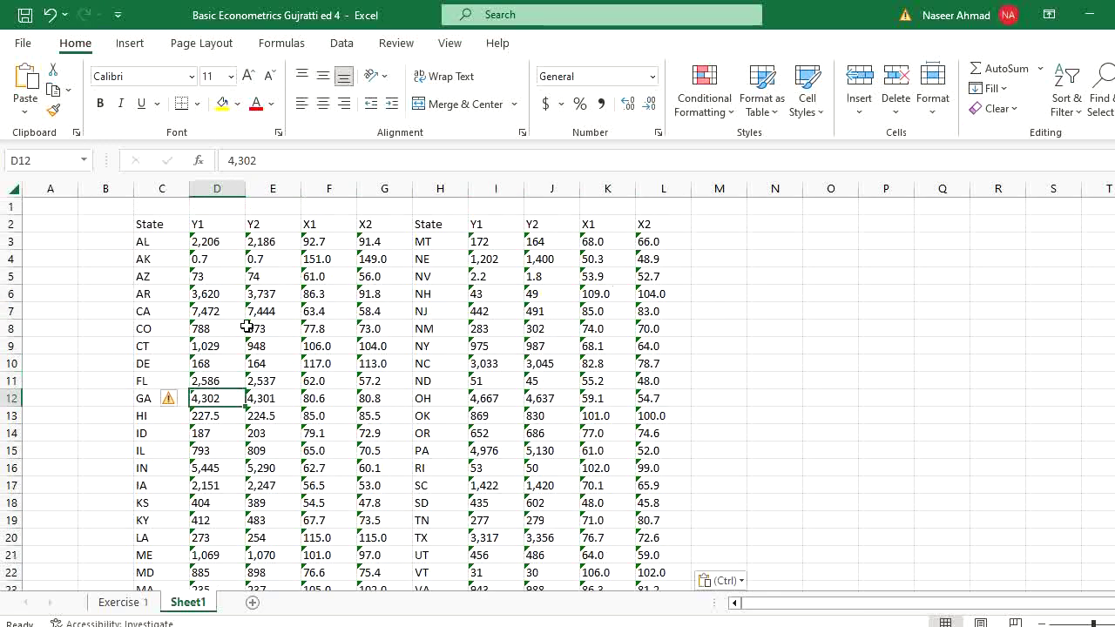
left_click_drag(217, 241, 220, 571)
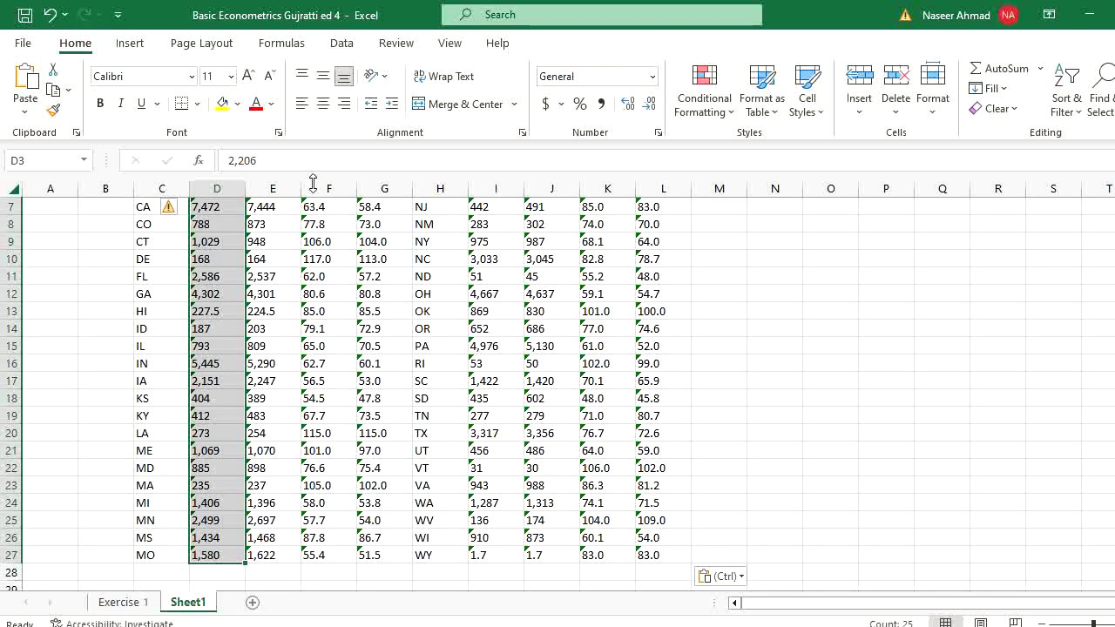
left_click(171, 207)
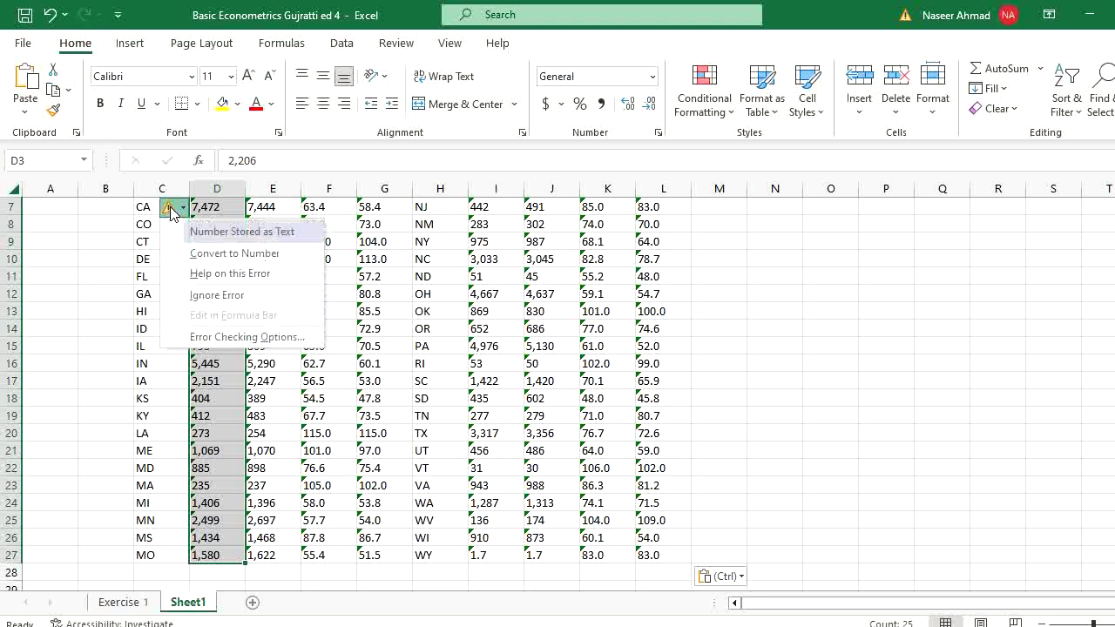
left_click(211, 253)
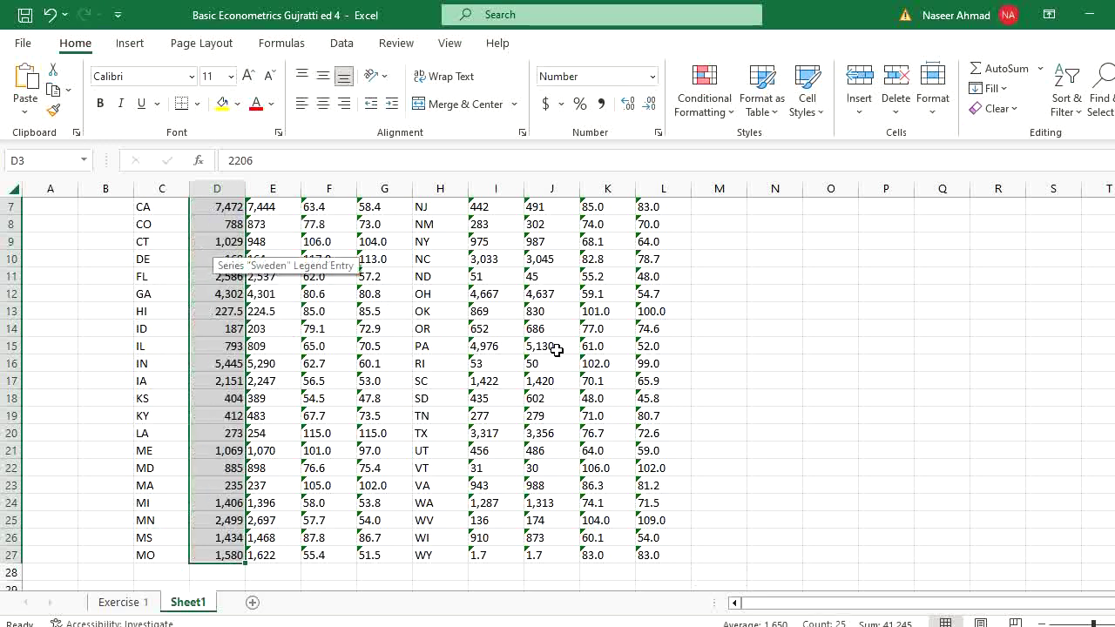
- Convert the remaining text-stored values in E3:L27 to numbers
scroll(557, 392, "up", 2)
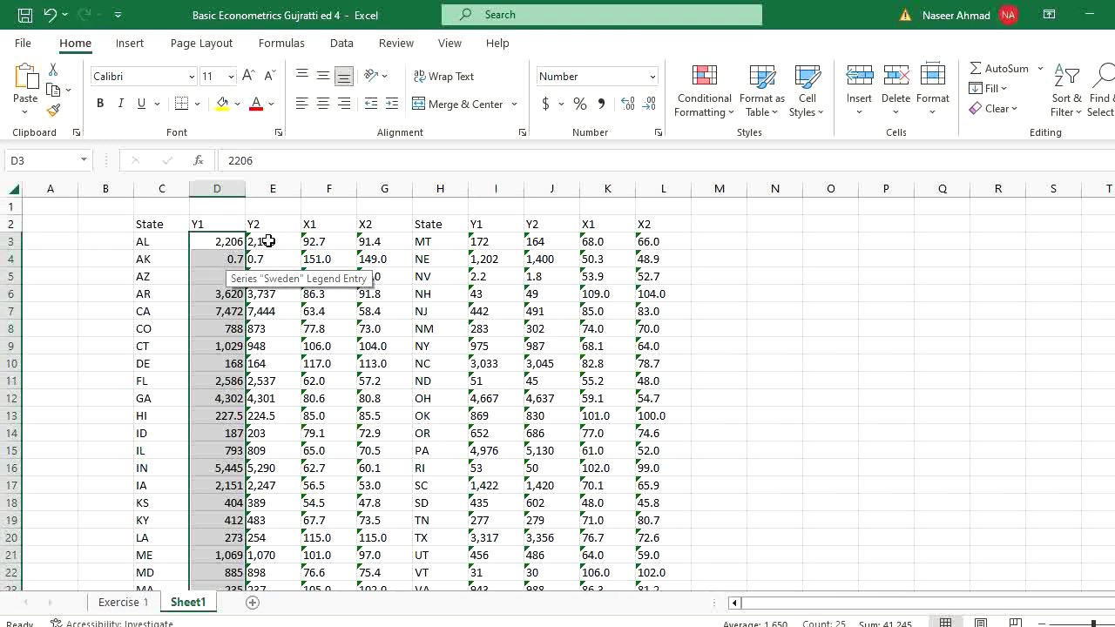
left_click_drag(266, 241, 644, 493)
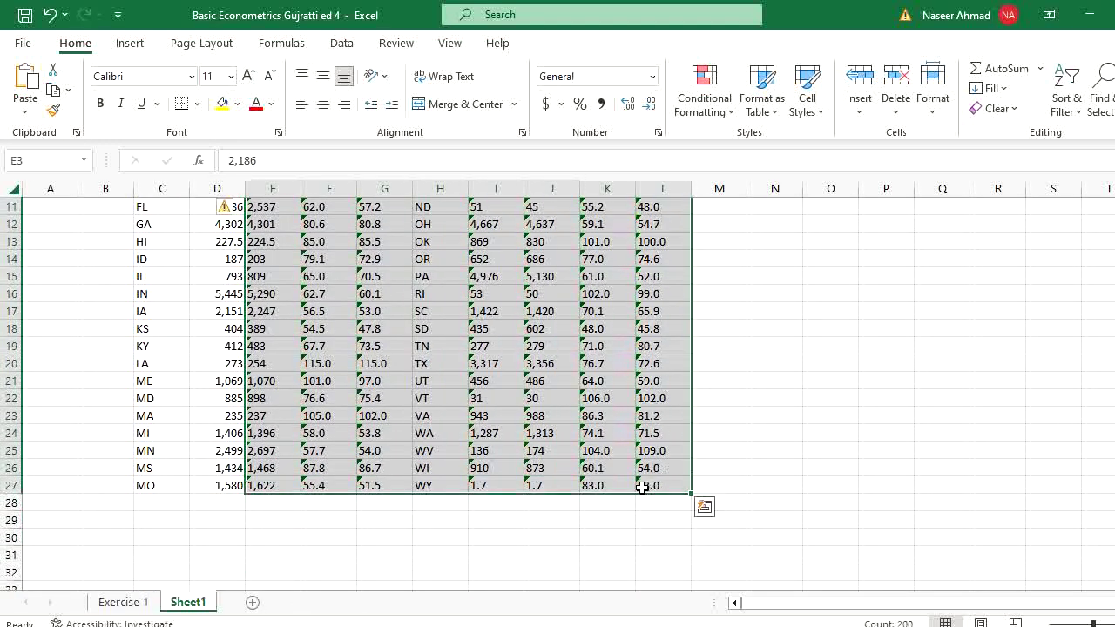
scroll(231, 243, "up", 4)
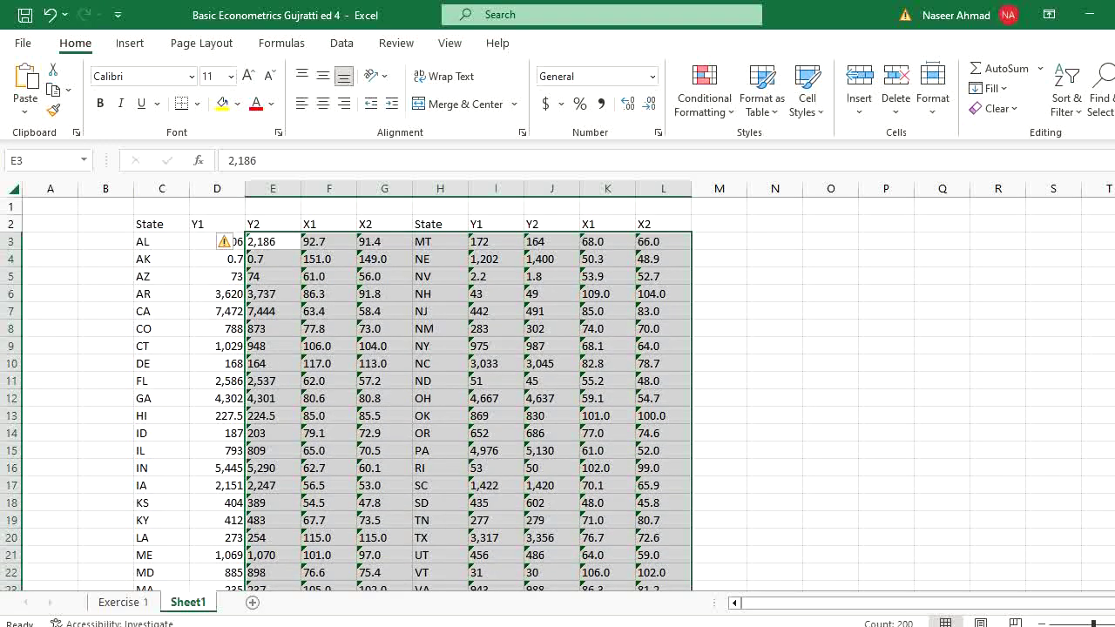
left_click(229, 242)
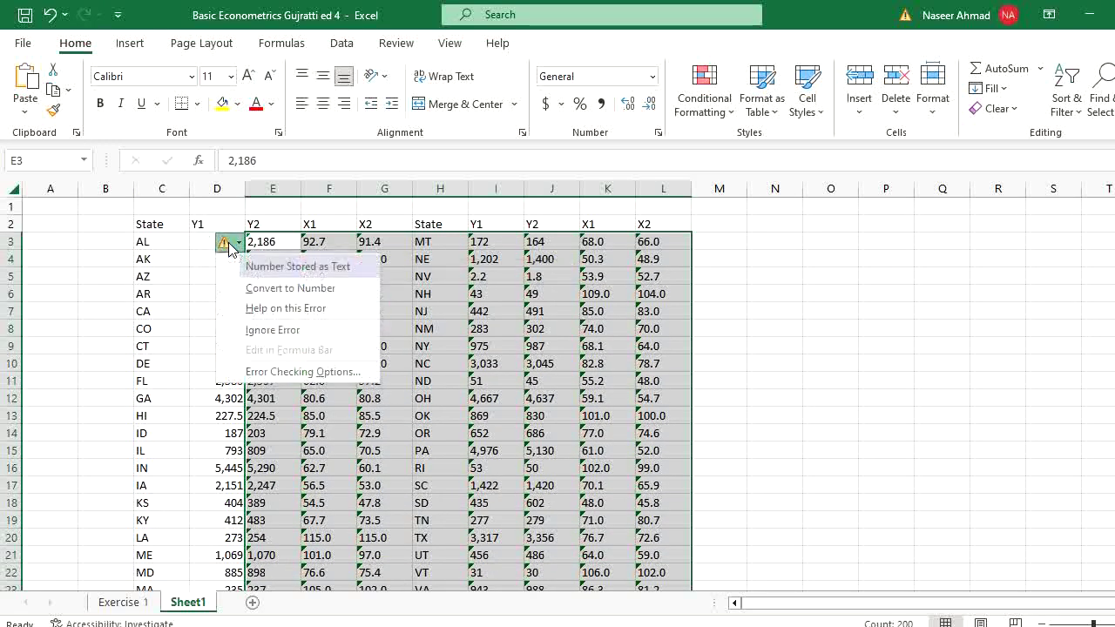
left_click(269, 290)
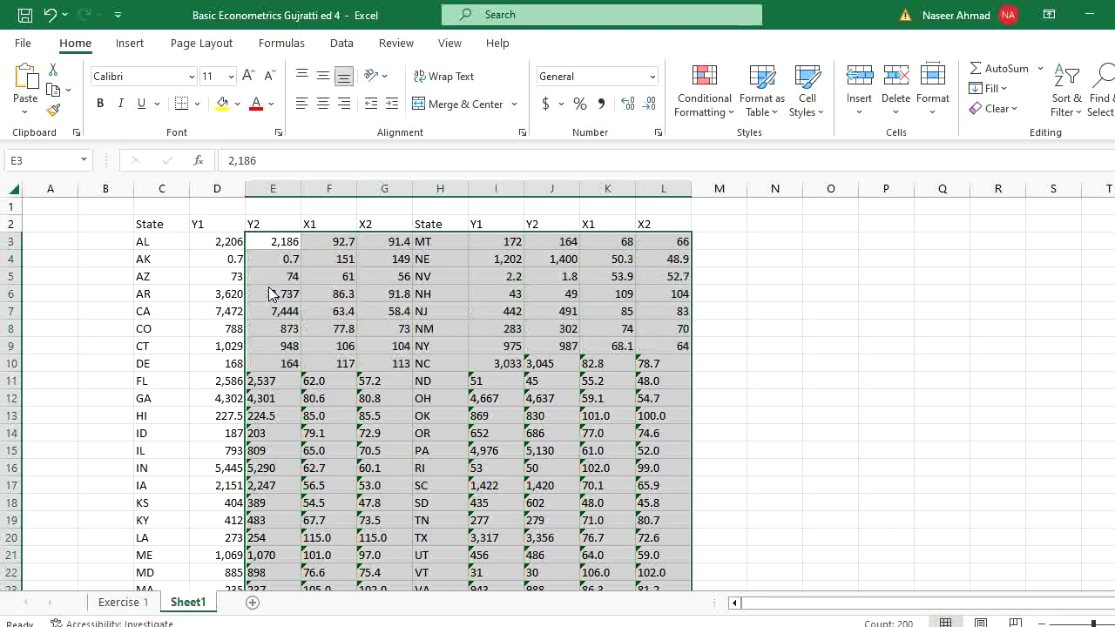
left_click(451, 327)
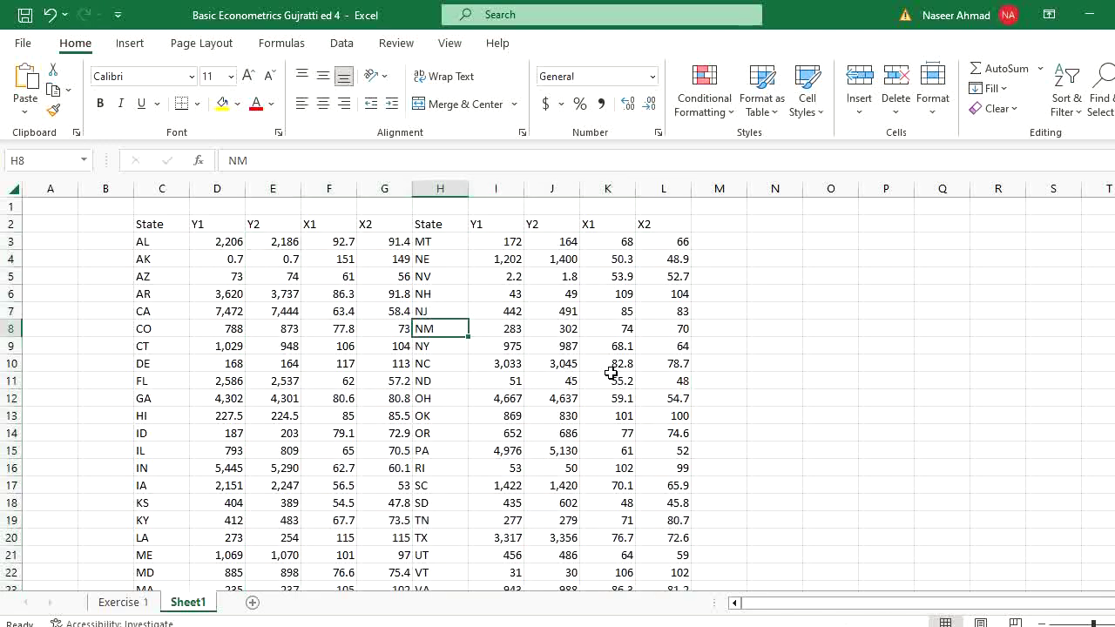
- Switch to the Word econometrics notes, examine the scatter plot of egg price against eggs produced, and return to the Excel workbook
key("alt+Tab")
key("Tab")
key("Tab")
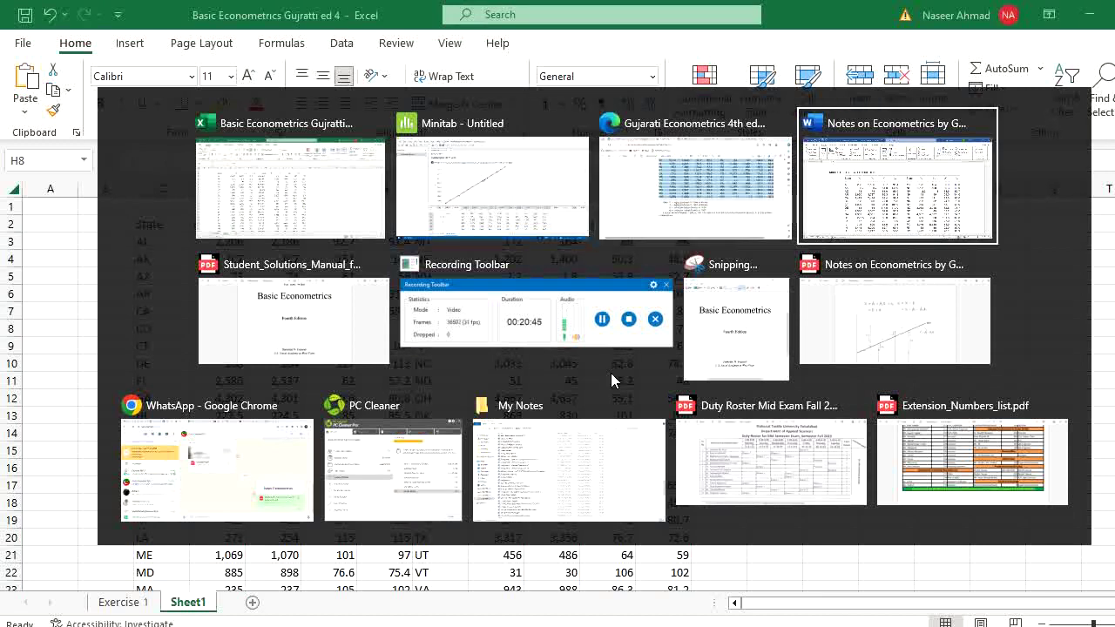
scroll(233, 484, "down", 15)
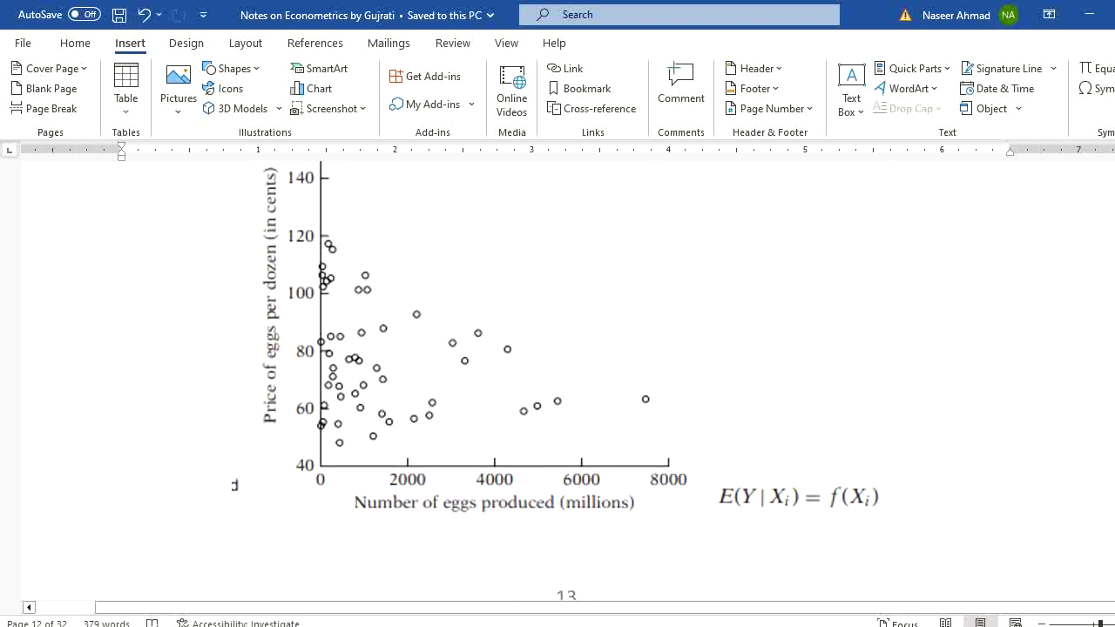
key("alt+Tab")
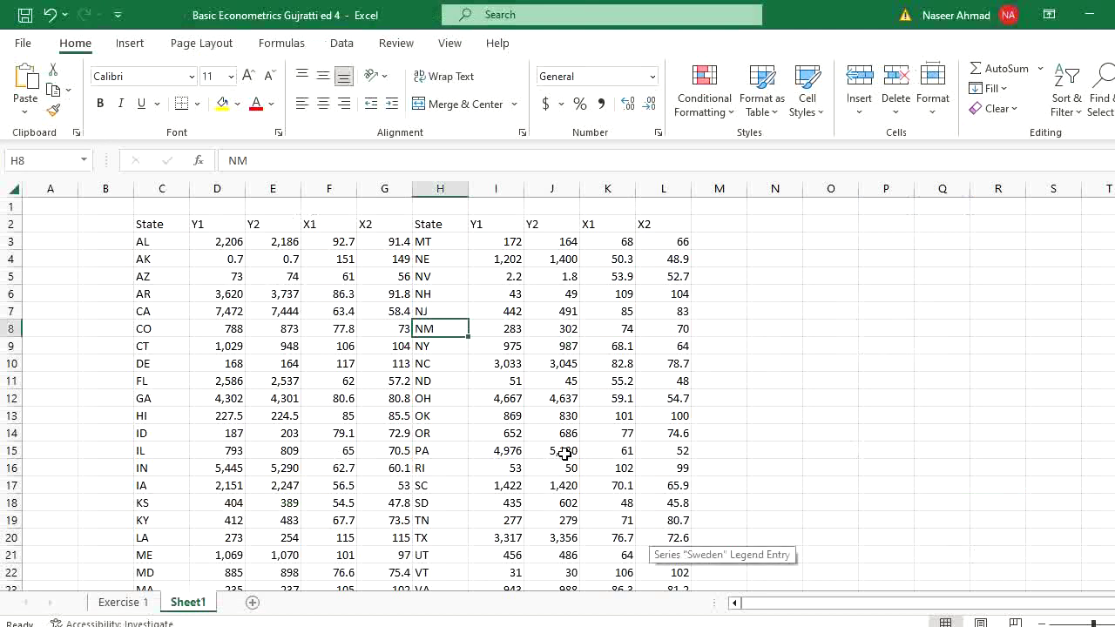
left_click(211, 229)
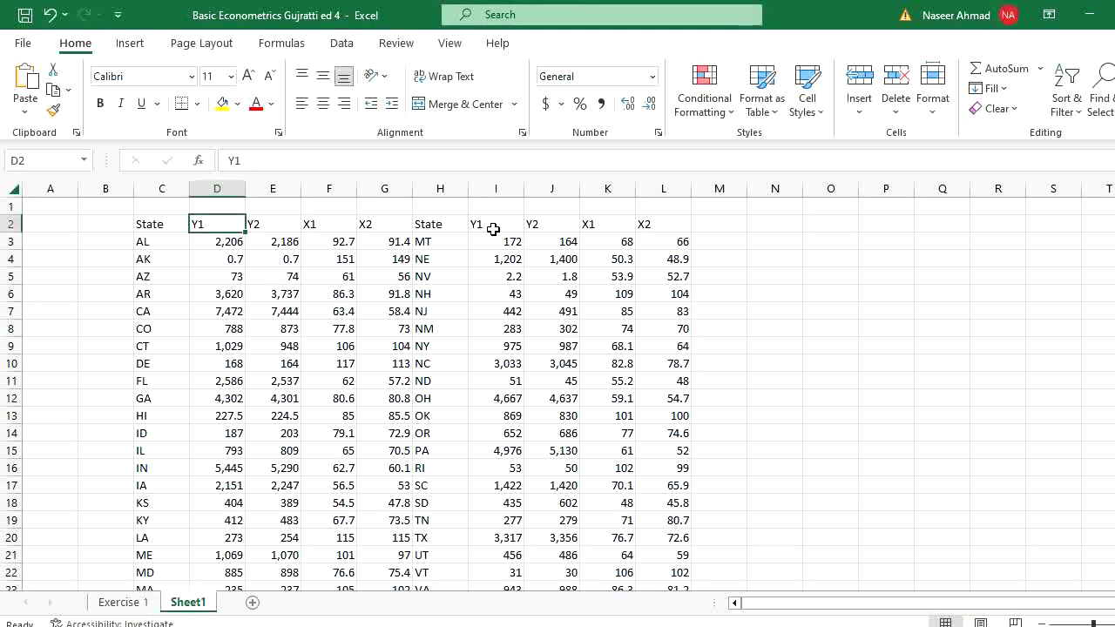
left_click_drag(493, 241, 505, 398)
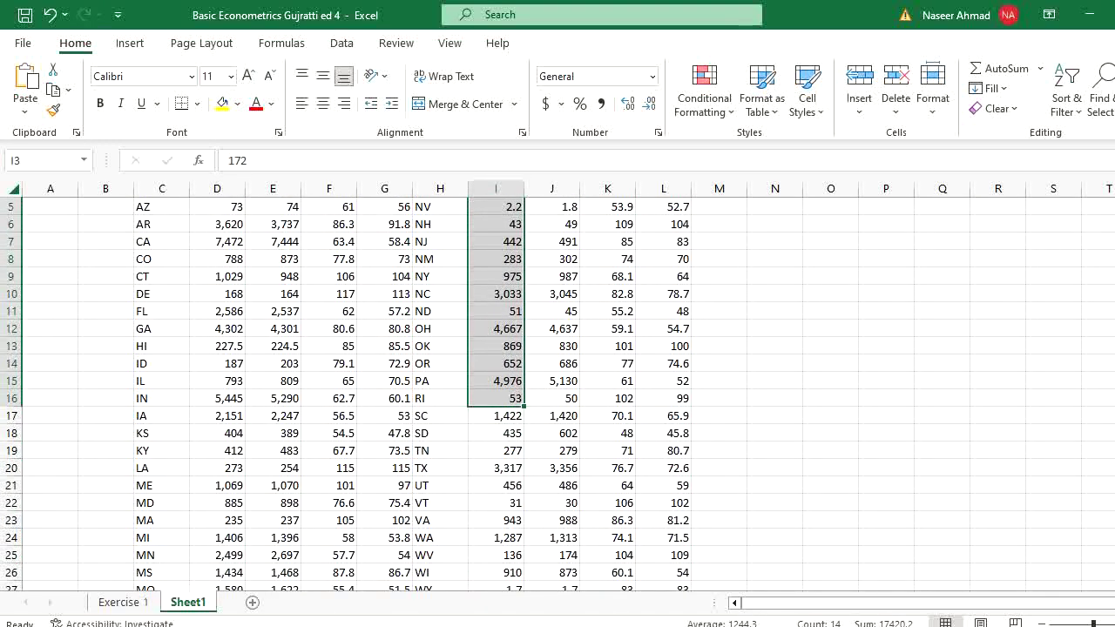
scroll(557, 392, "up", 2)
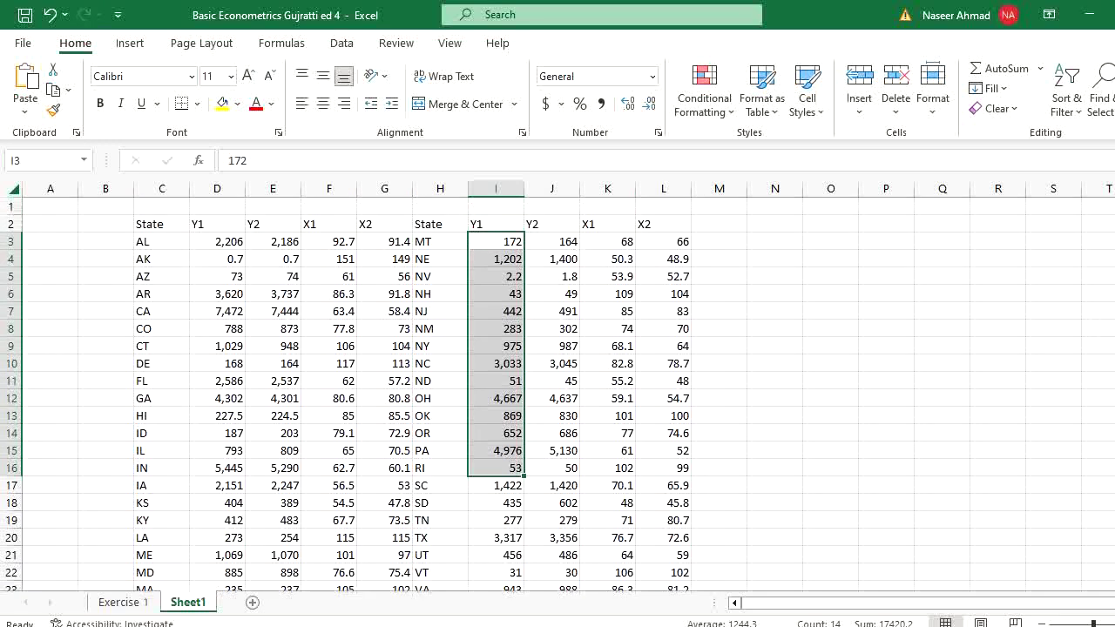
left_click_drag(505, 235, 676, 535)
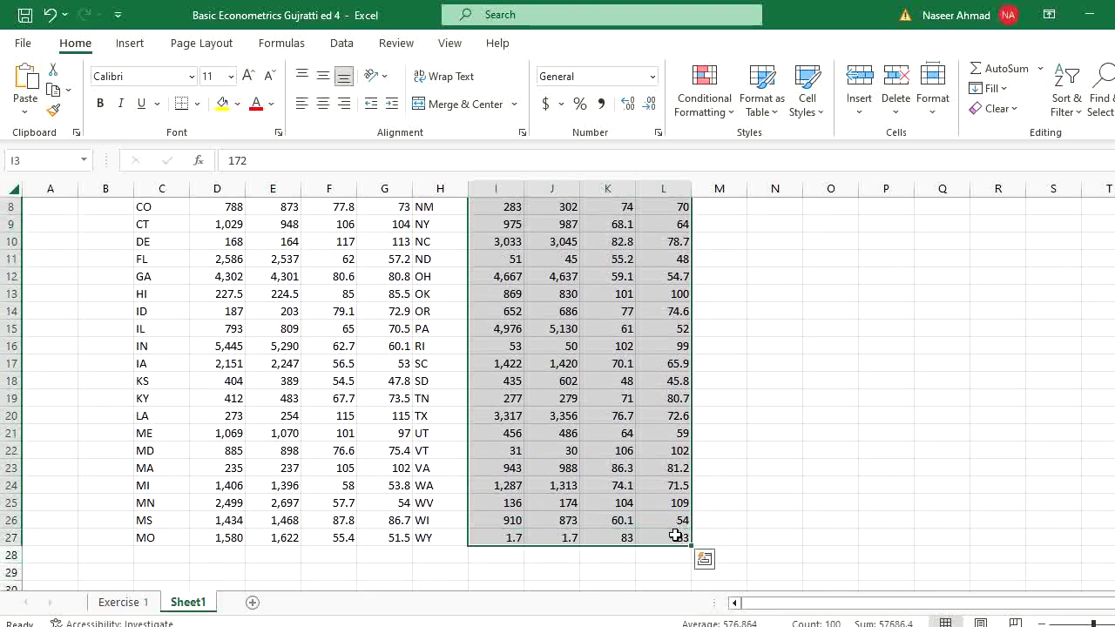
key("ctrl+c")
scroll(676, 535, "up", 3)
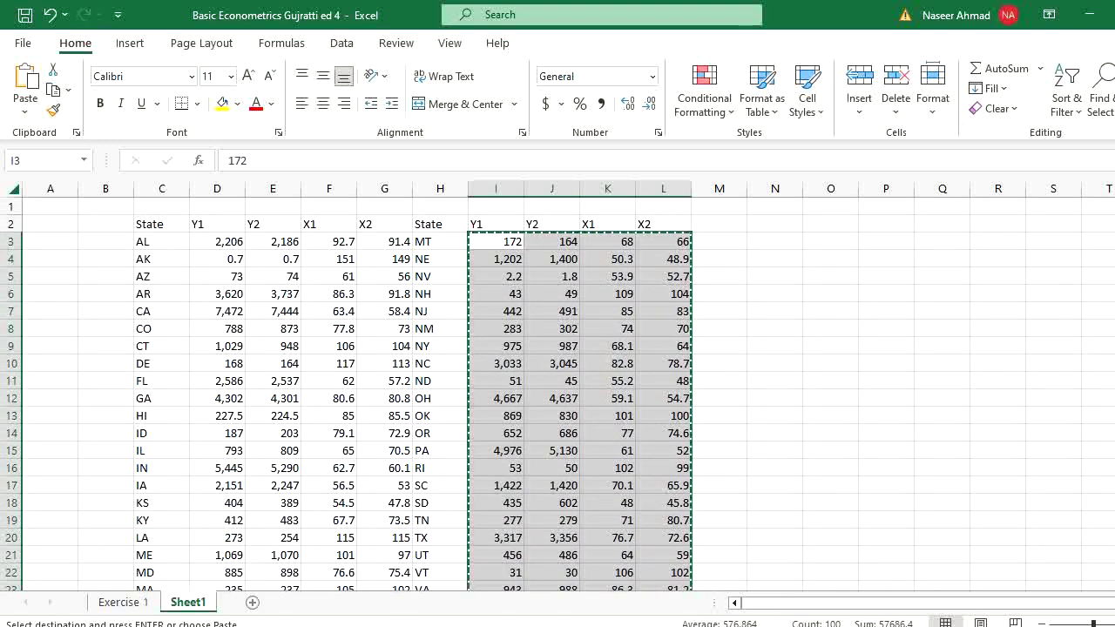
scroll(1106, 481, "down", 2)
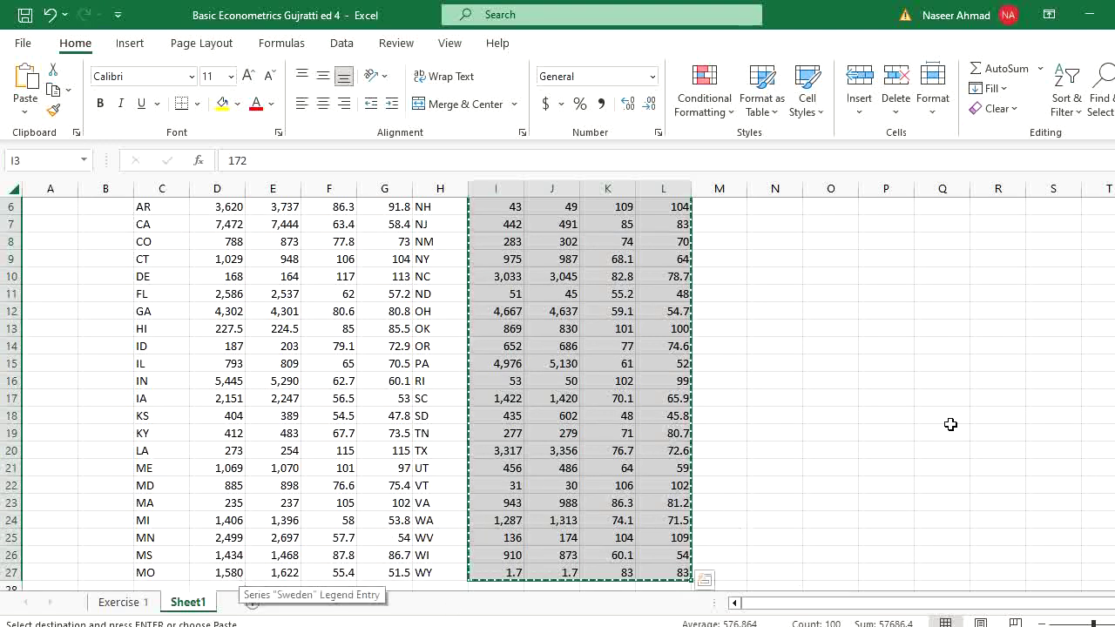
scroll(511, 273, "up", 2)
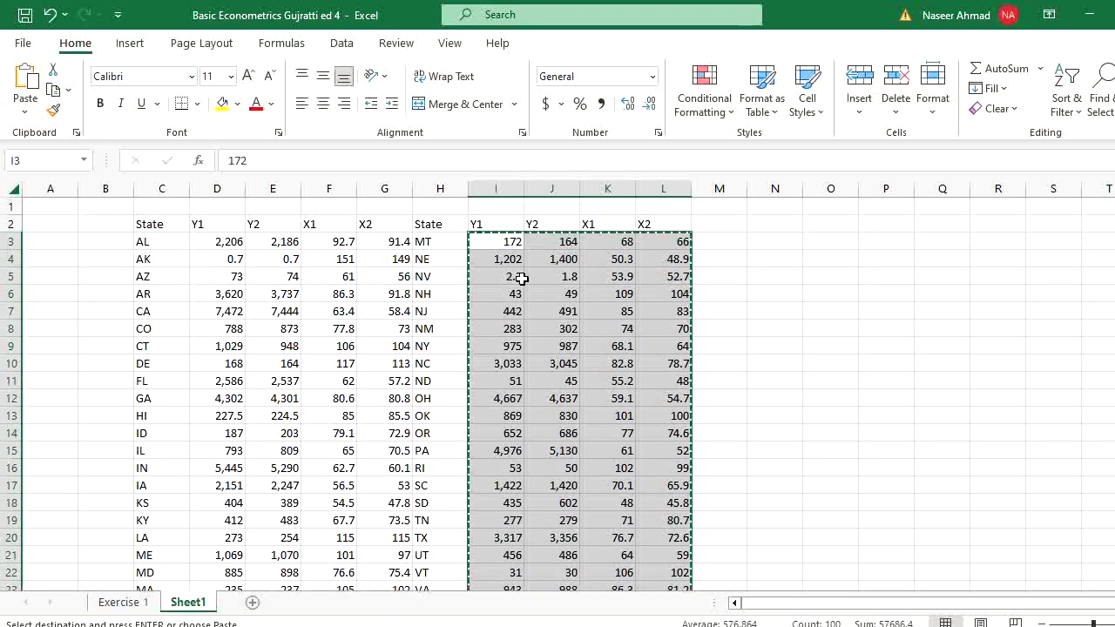
- Move the second block of states, H3:L27 from MT to WY, to C28 directly beneath the MO row
left_click(435, 228)
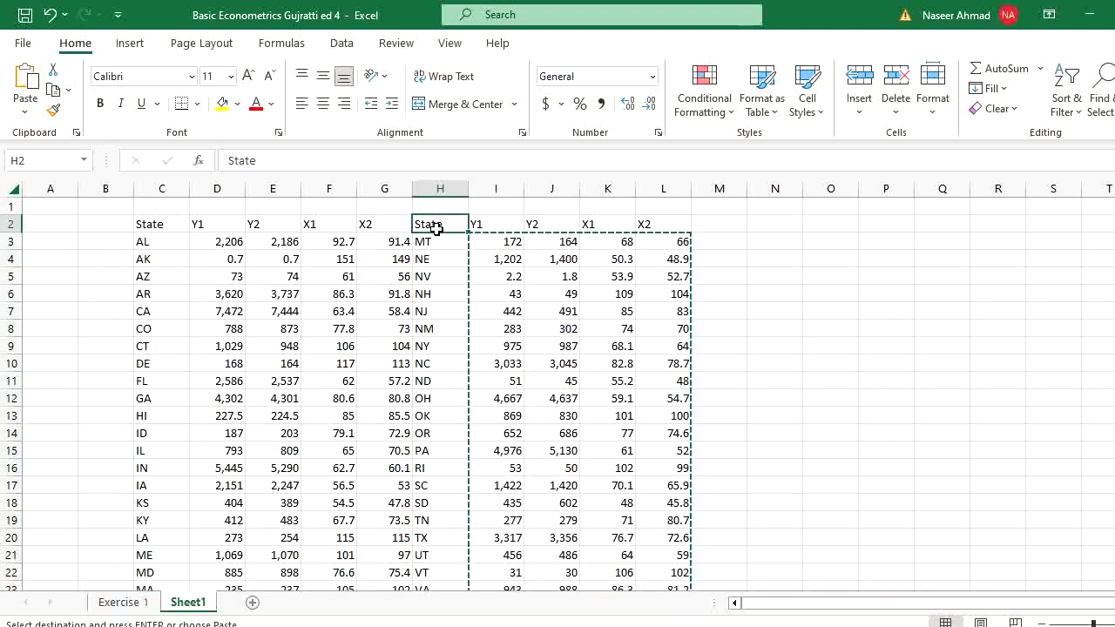
left_click_drag(430, 241, 664, 507)
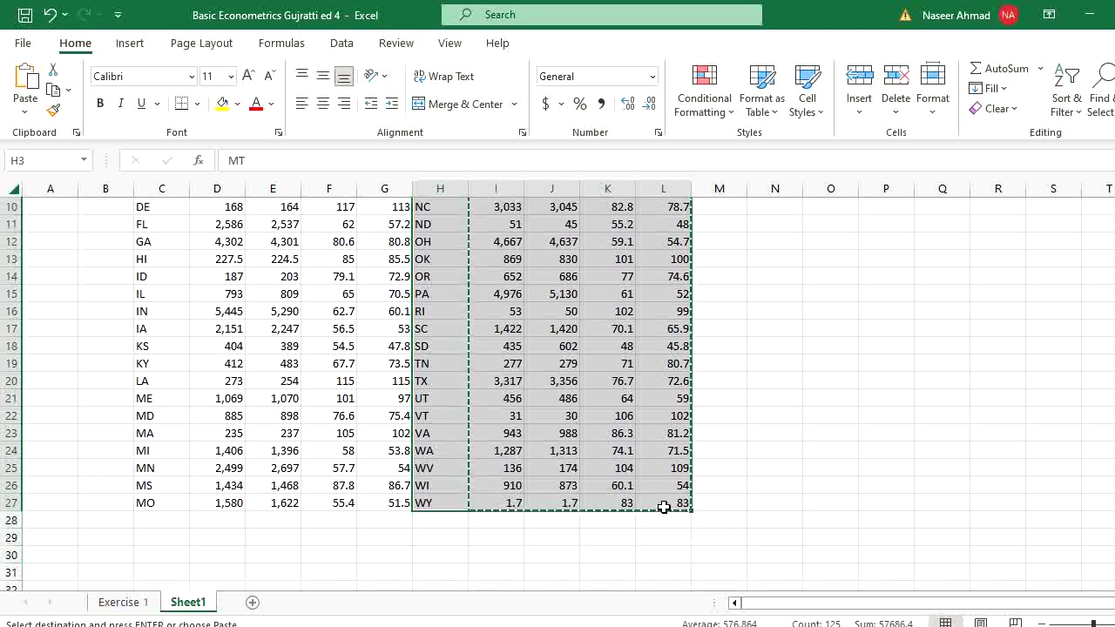
scroll(664, 507, "up", 3)
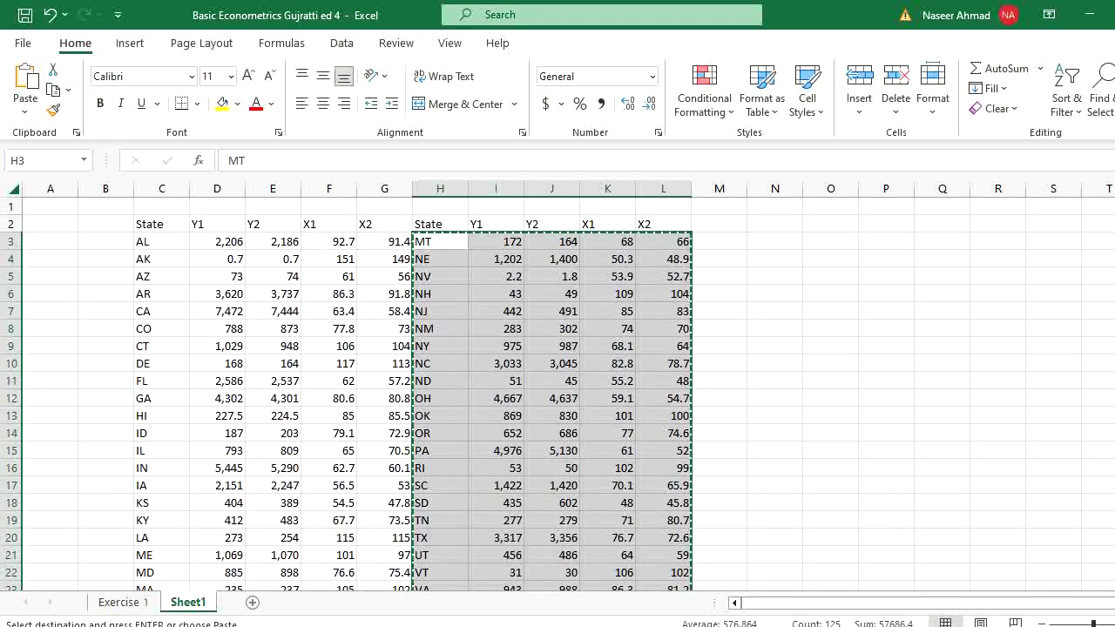
scroll(663, 507, "down", 7)
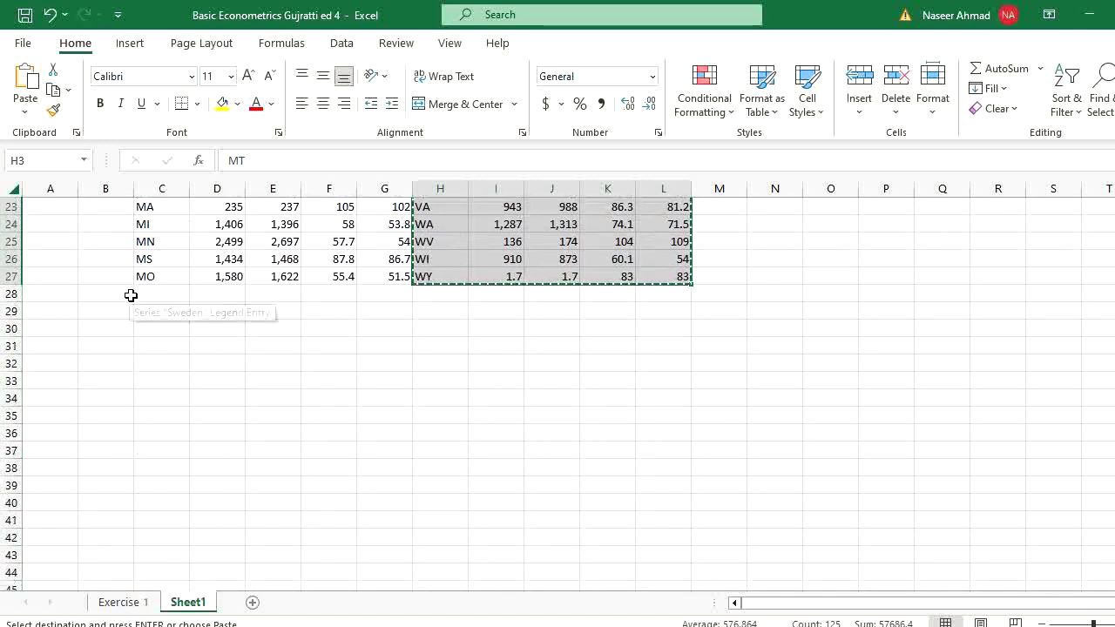
left_click(154, 294)
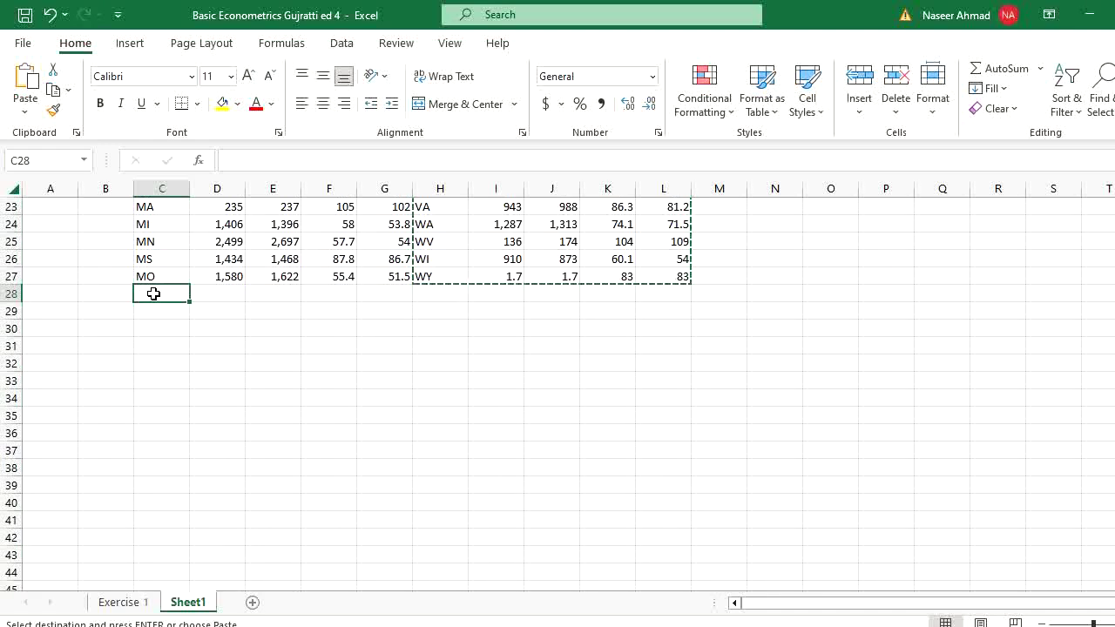
key("Return")
left_click(524, 334)
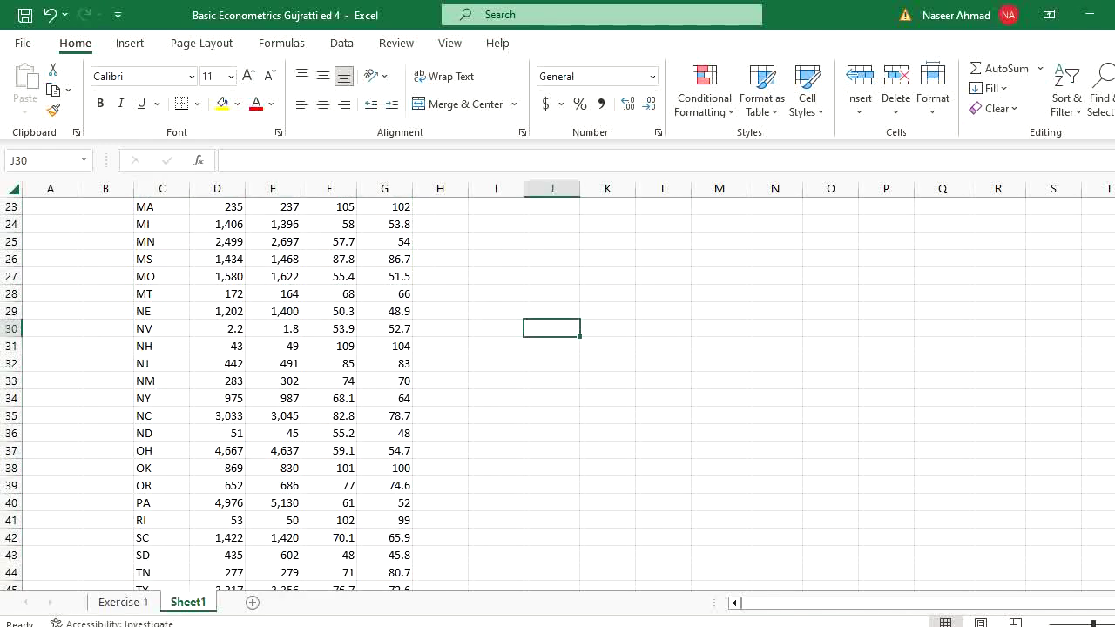
scroll(558, 392, "up", 7)
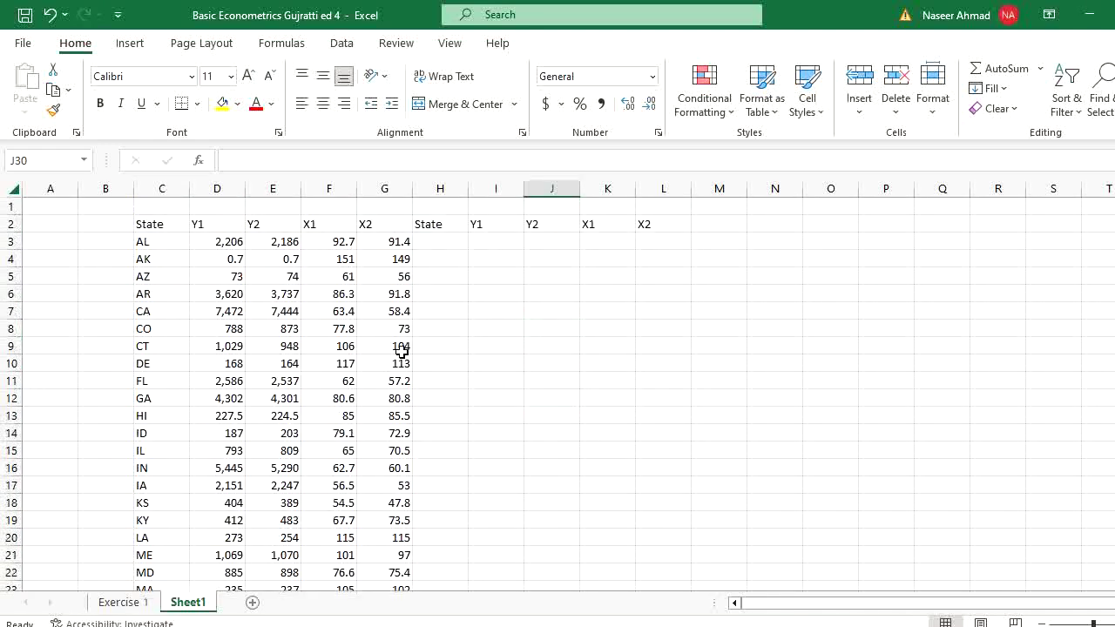
- Check the definitions of Y1, Y2, X1 and X2 below the egg table in the Word notes, and return to the Excel workbook
left_click(213, 223)
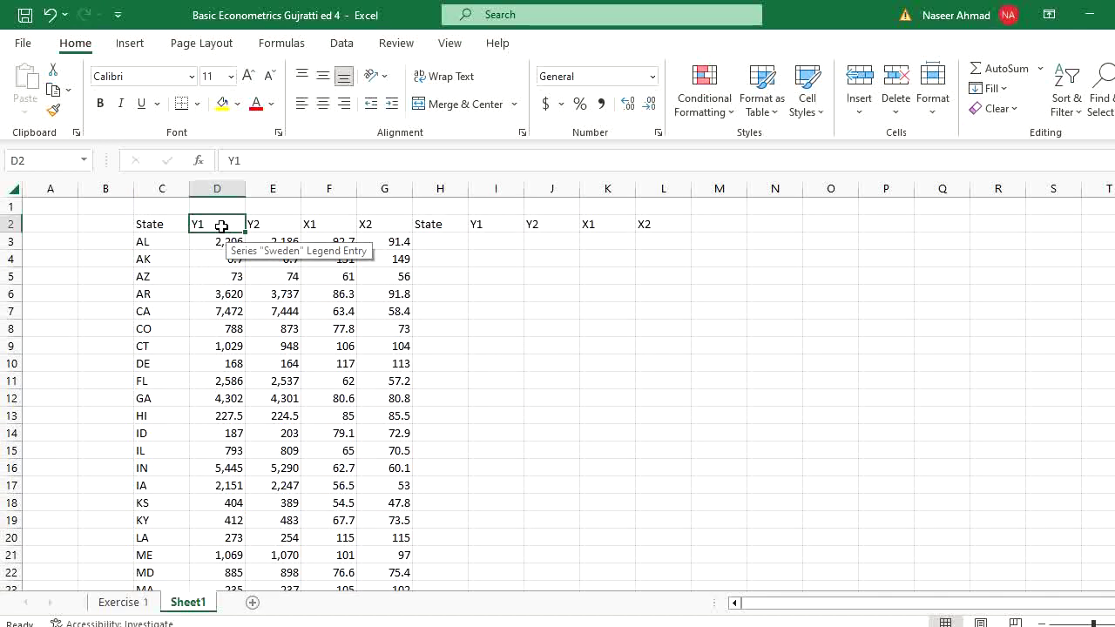
left_click_drag(221, 224, 228, 421)
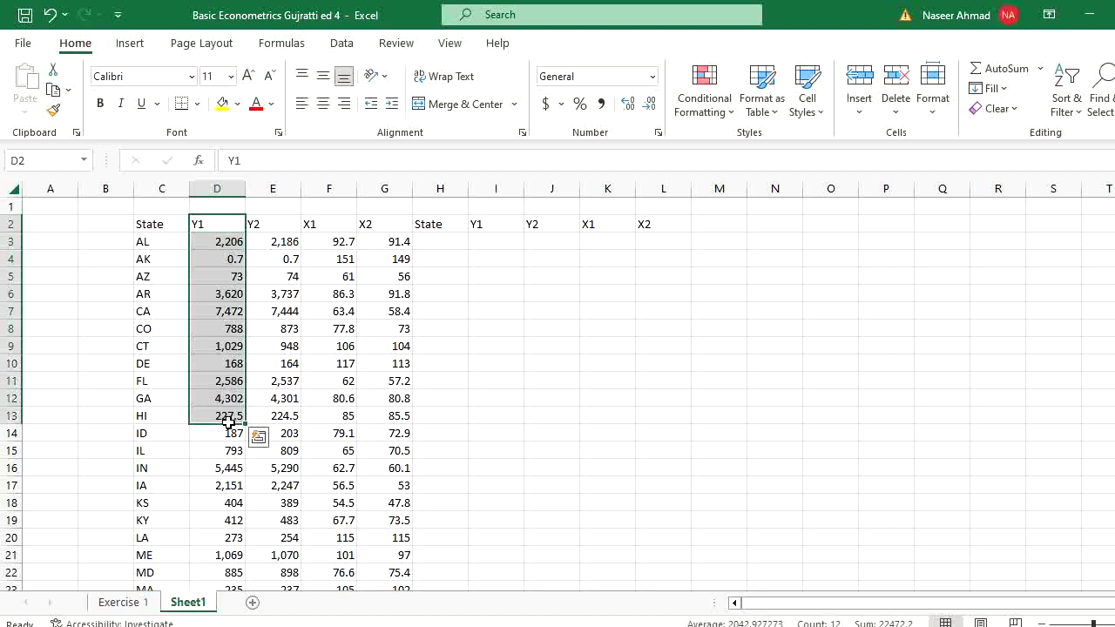
key("alt+Tab")
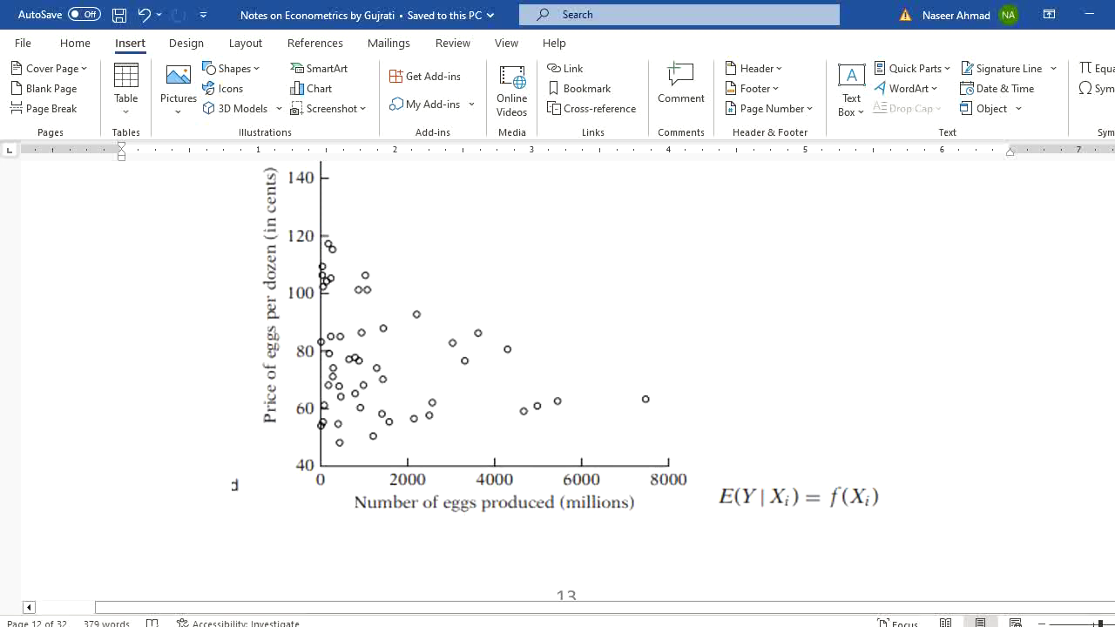
scroll(233, 484, "up", 8)
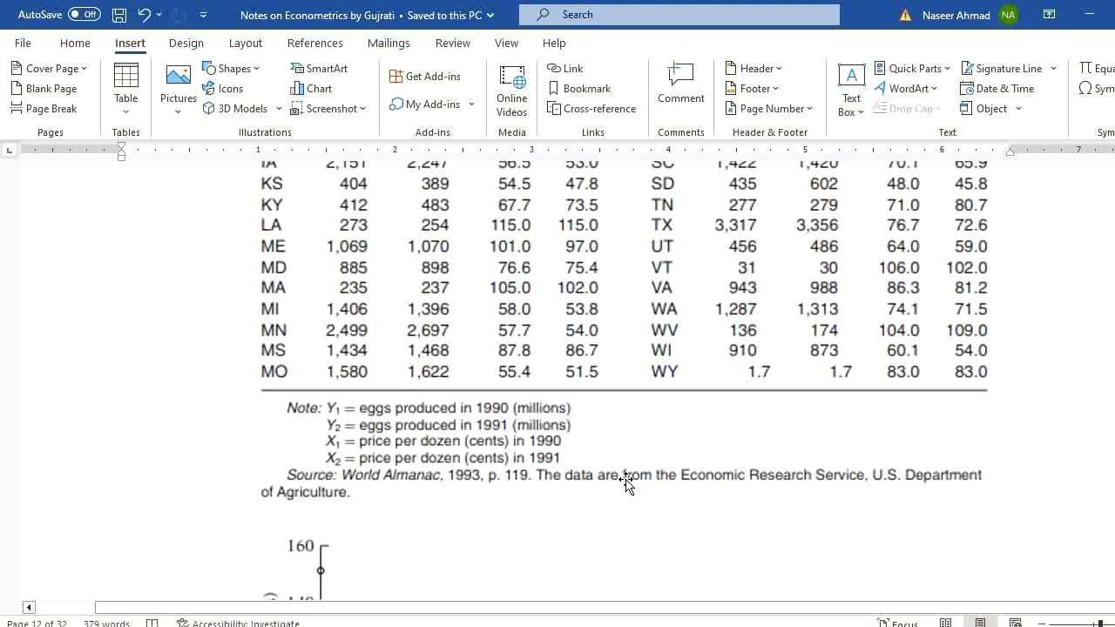
key("alt+Tab")
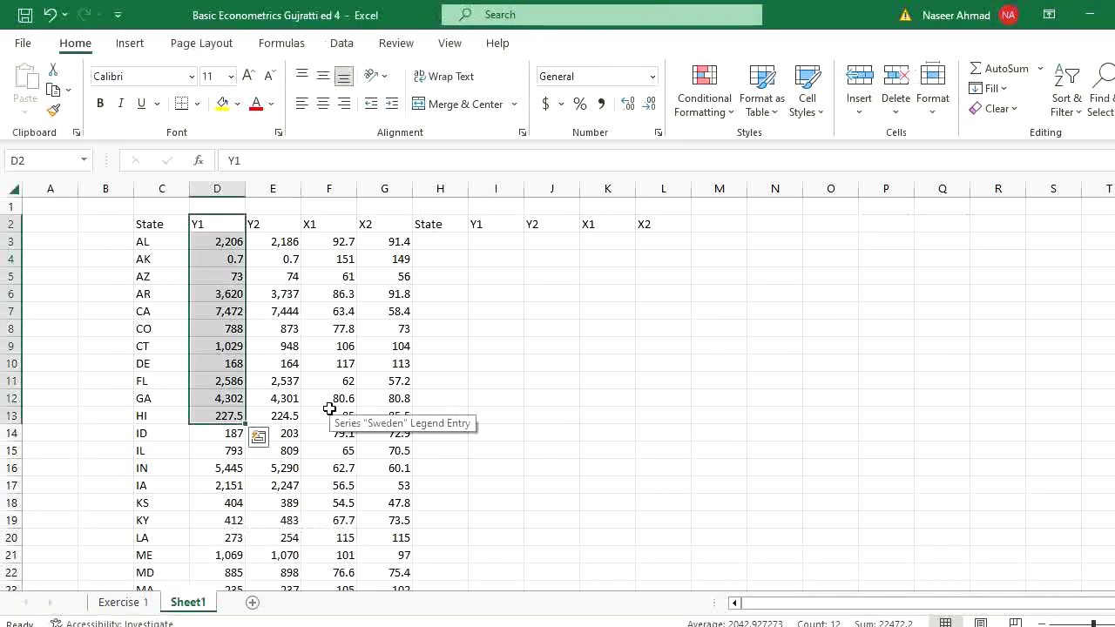
- Clear the leftover State, Y1, Y2, X1 and X2 headers from columns H to L
left_click(312, 264)
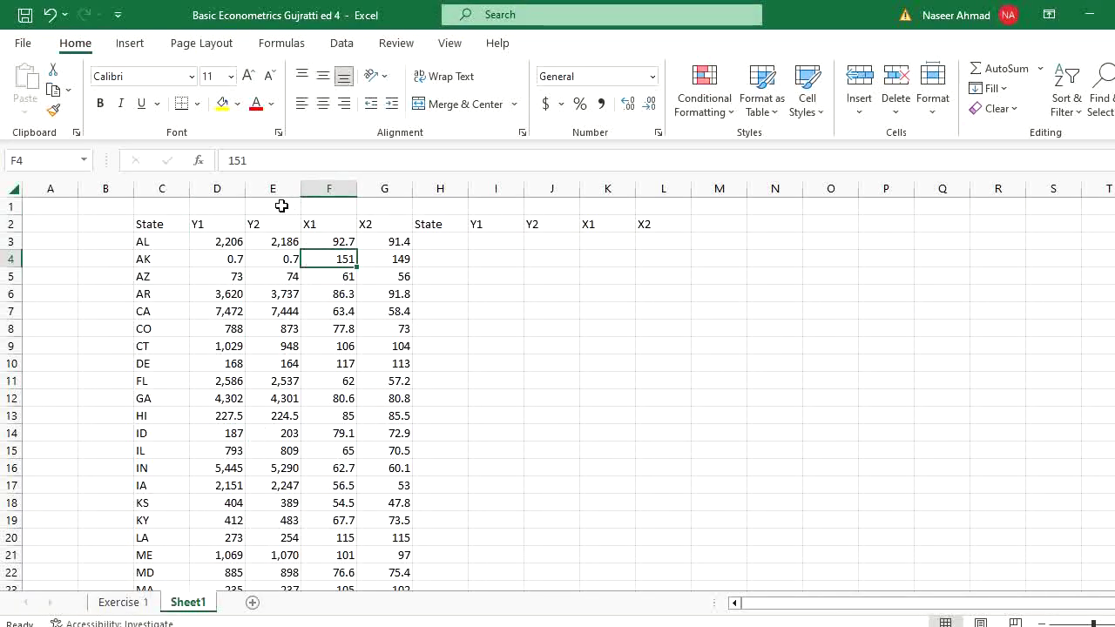
left_click_drag(435, 188, 662, 191)
key("Delete")
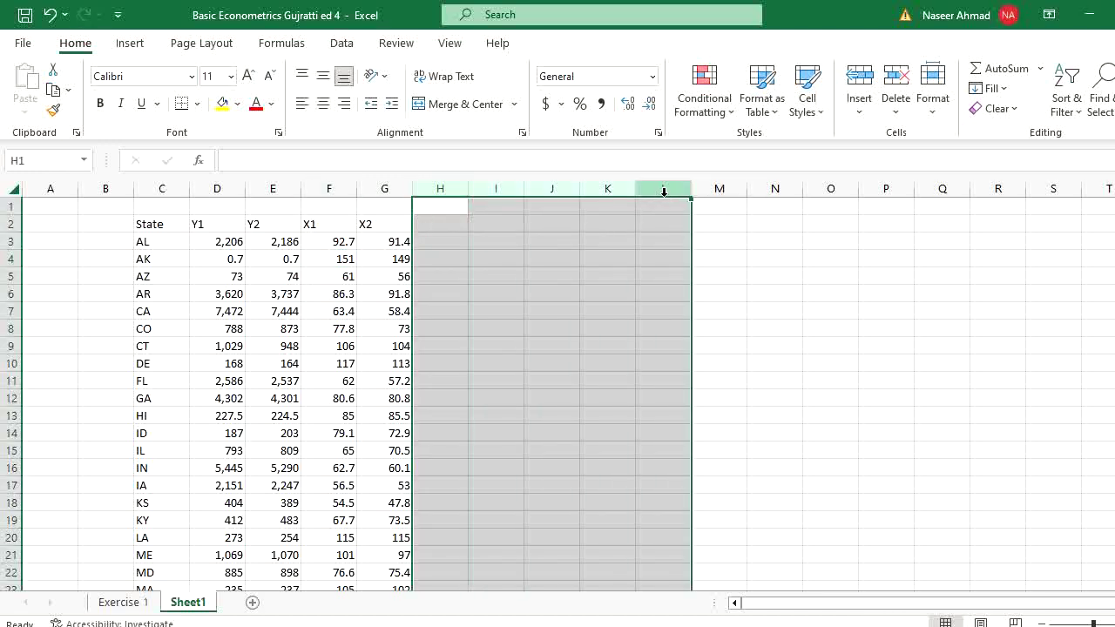
left_click(659, 347)
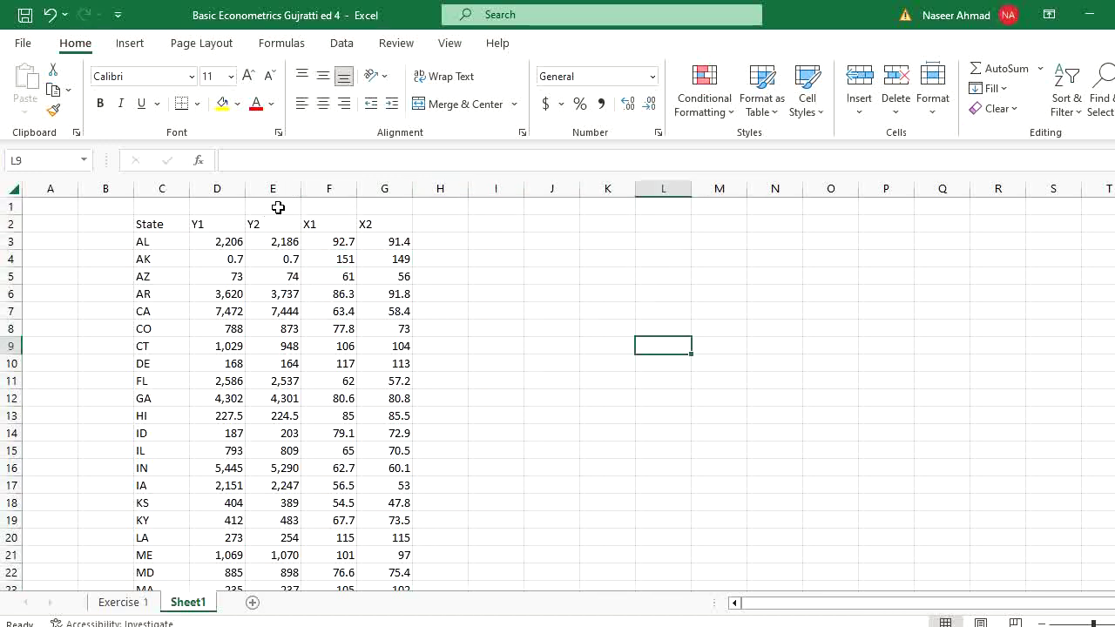
- Insert a blank column between the X1 and X2 columns
right_click(381, 190)
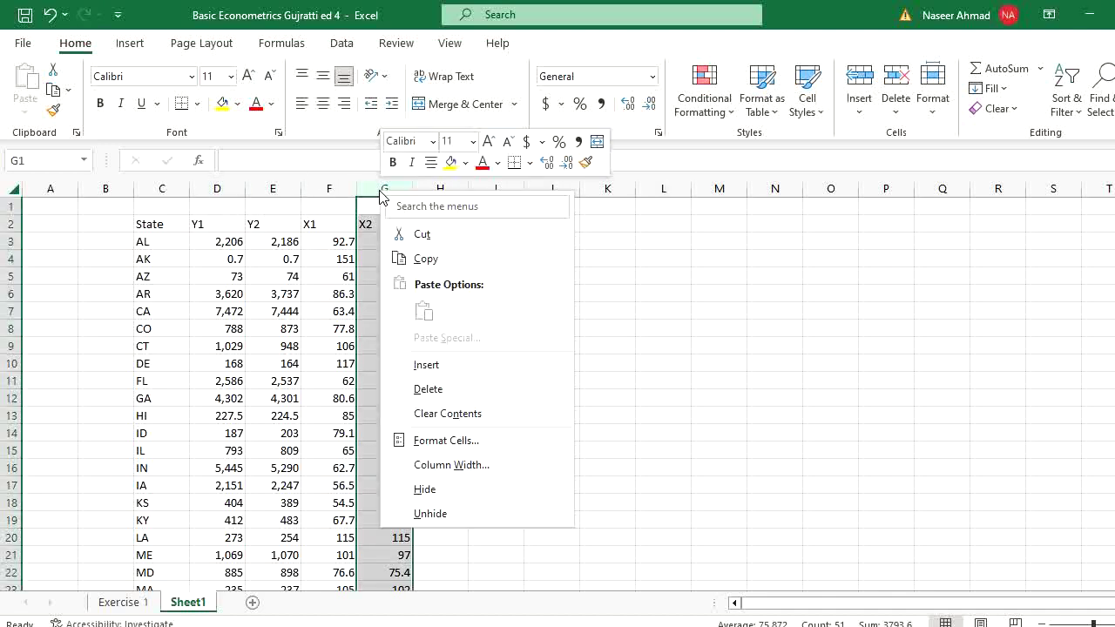
left_click(449, 367)
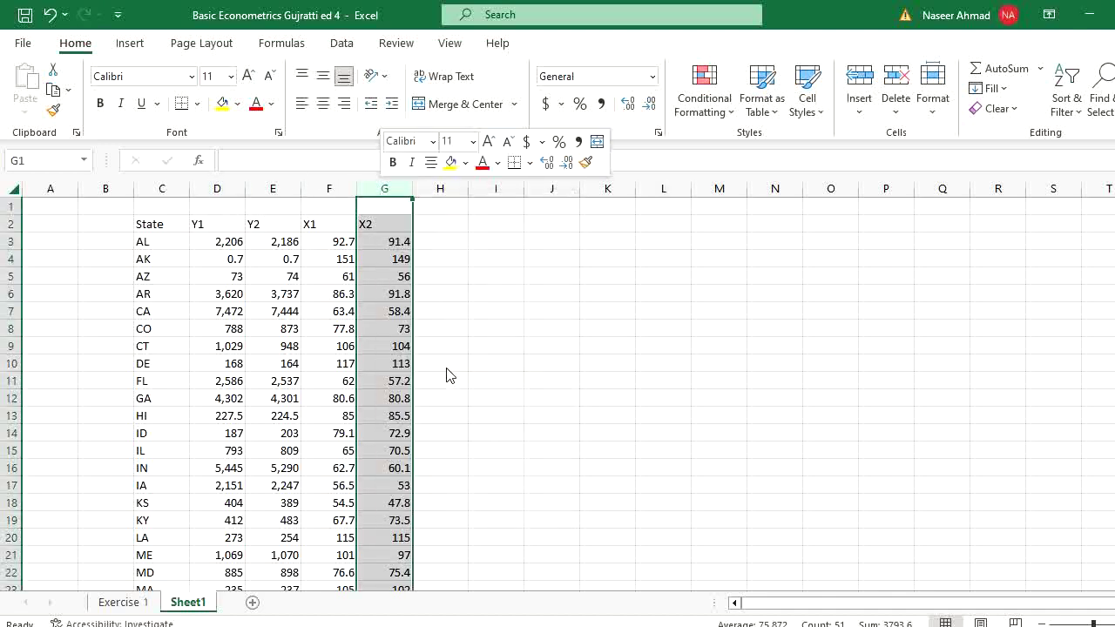
left_click_drag(731, 282, 218, 193)
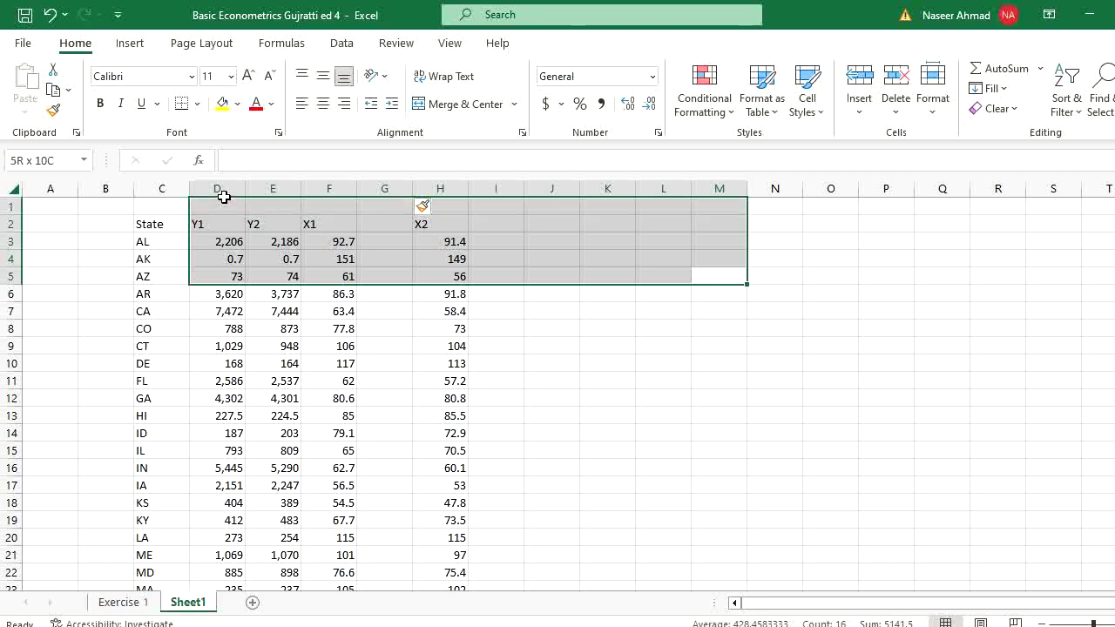
- Try moving the Y1 column into blank column G after X1, check the data down to WY, and undo the move
left_click(222, 189)
left_click_drag(248, 236, 398, 510)
left_click(532, 271)
left_click(714, 366)
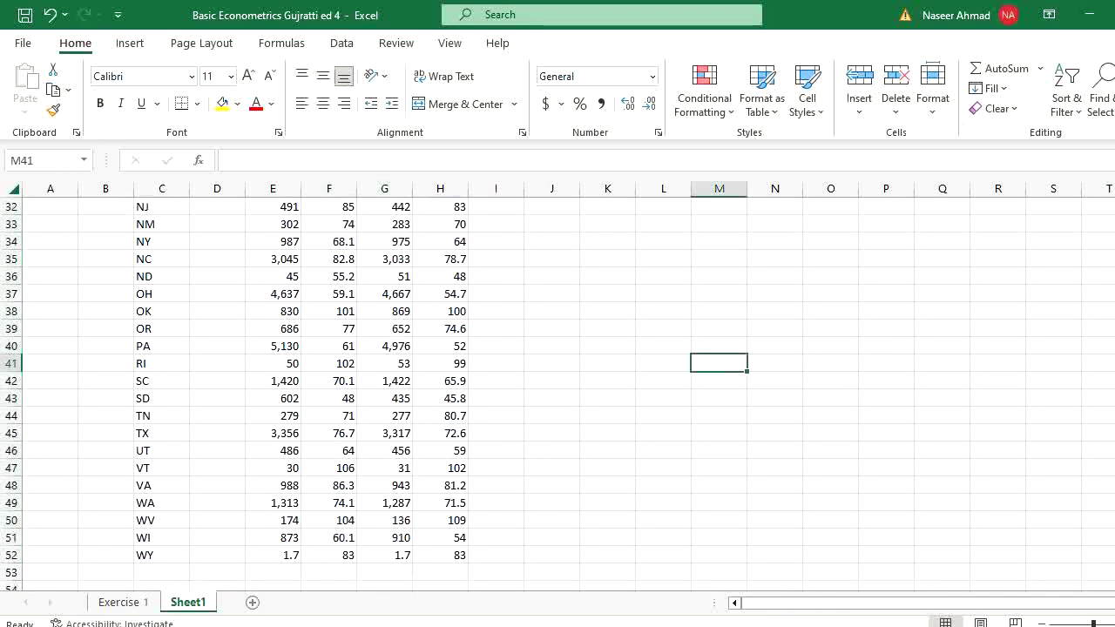
scroll(558, 395, "up", 10)
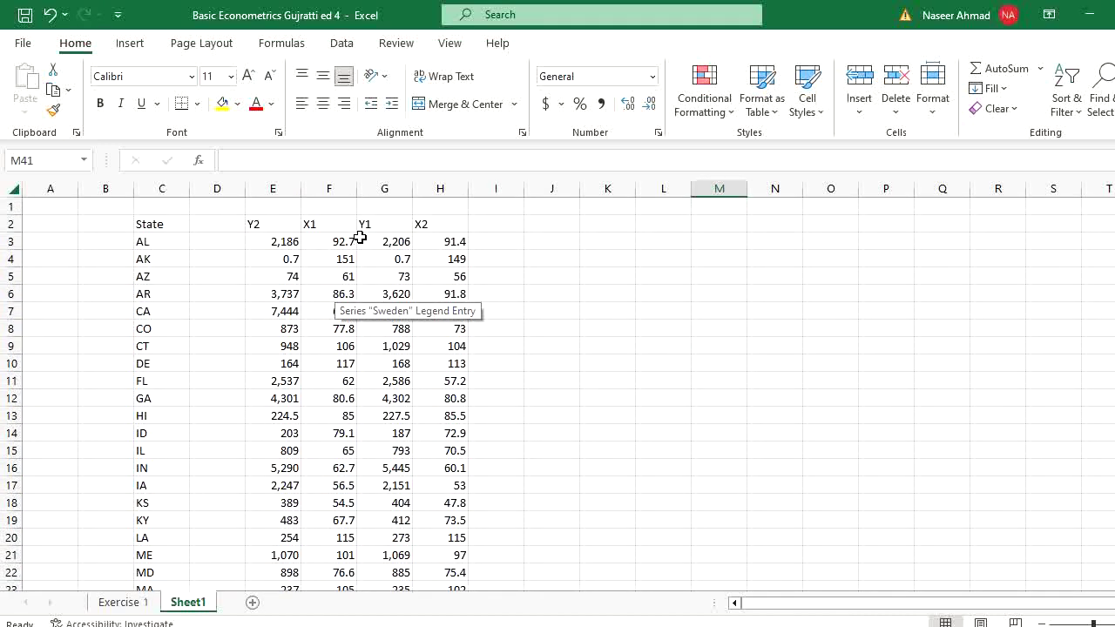
key("ctrl+z")
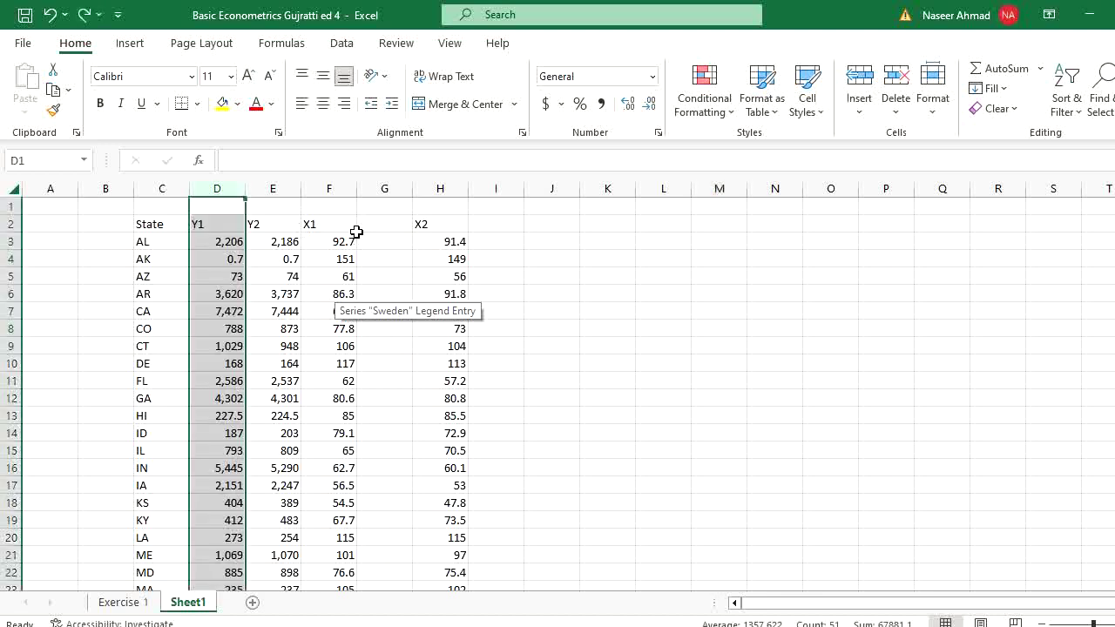
- Insert a blank column before Y2, and shift Y2 into column E and Y1 into column F, directly before X1
left_click(285, 185)
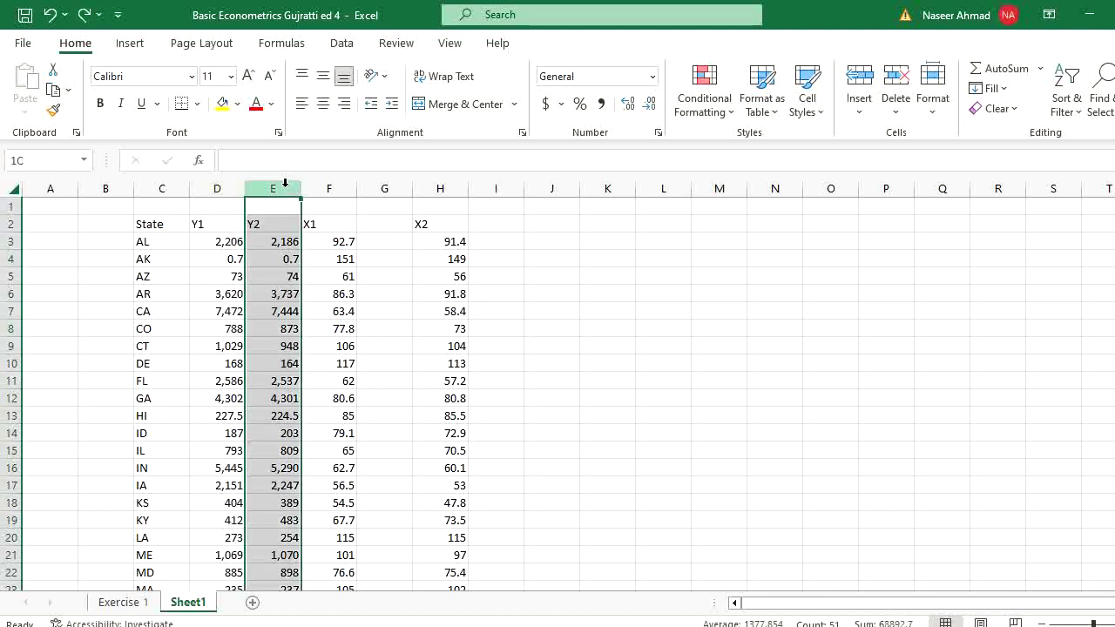
right_click(285, 183)
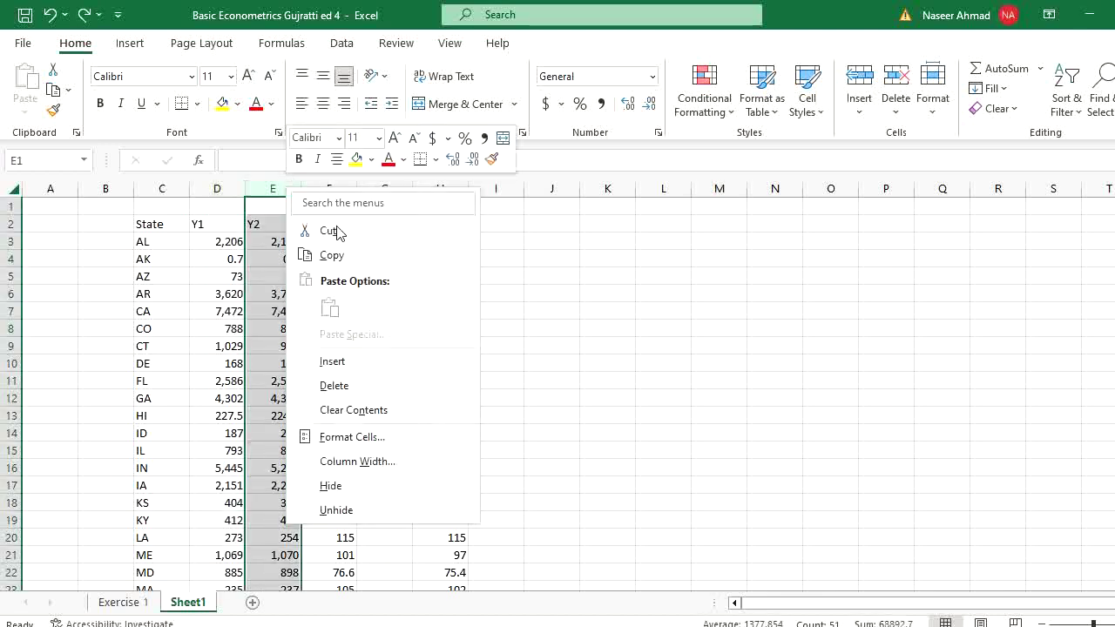
left_click(356, 362)
left_click(215, 188)
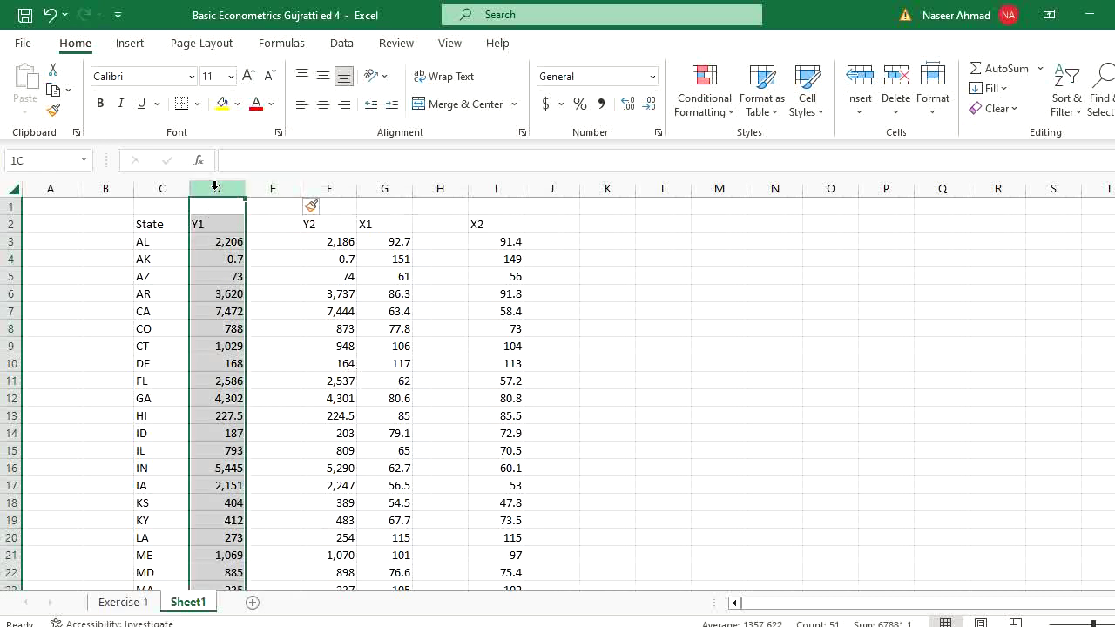
left_click_drag(242, 237, 277, 259)
left_click(326, 185)
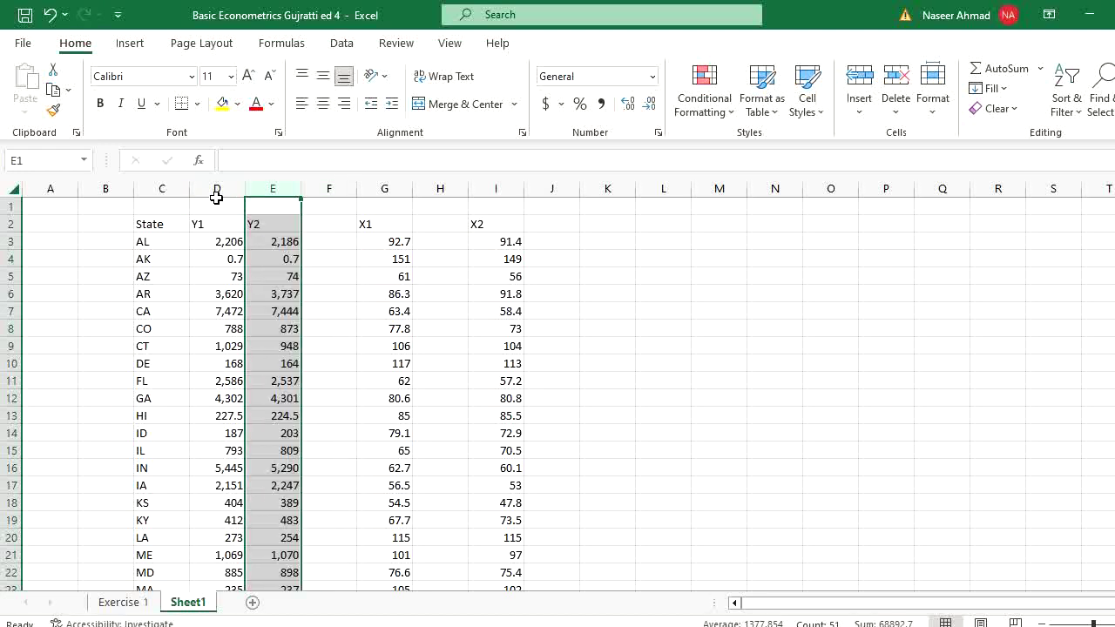
left_click(217, 202)
left_click_drag(231, 197, 389, 283)
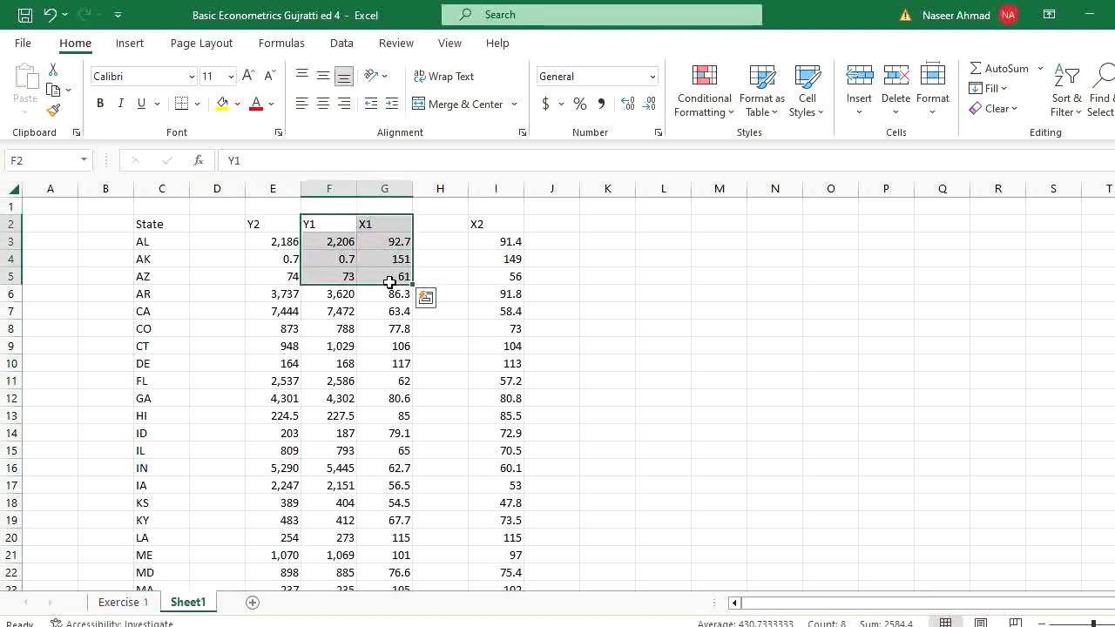
- Insert a markers-only scatter chart of X1 against Y1 from F2:G52
key("ctrl+shift+Down")
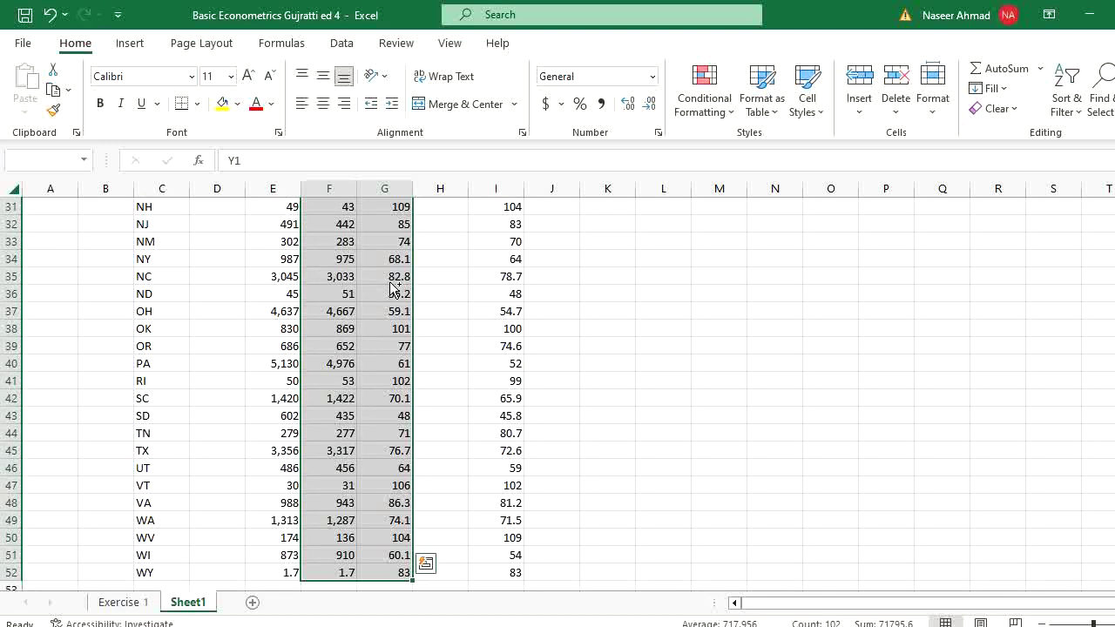
left_click(131, 44)
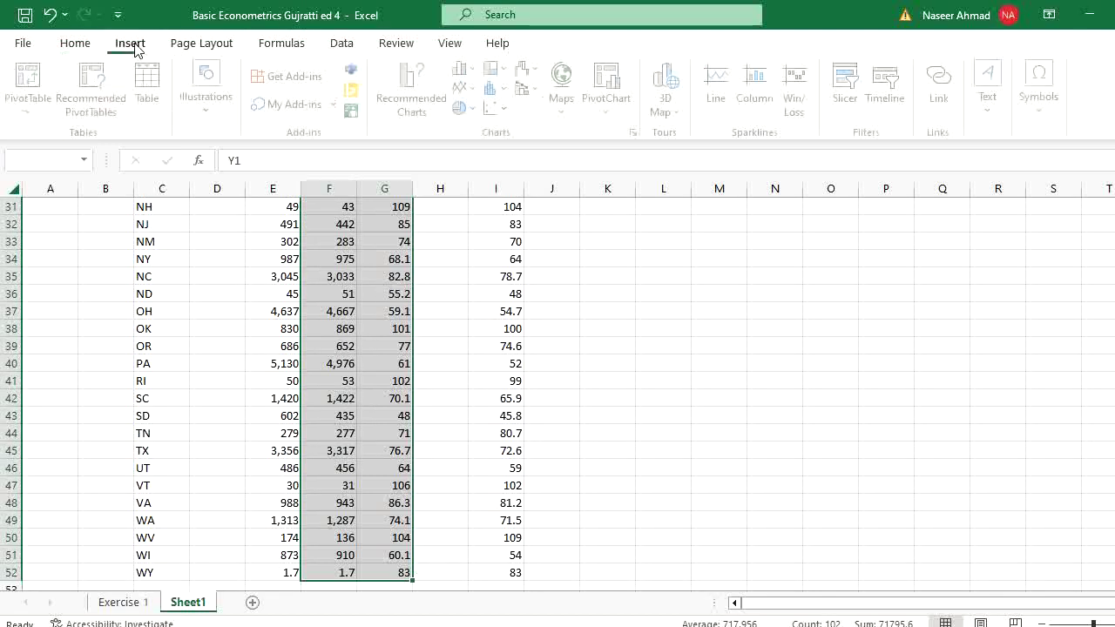
left_click(508, 112)
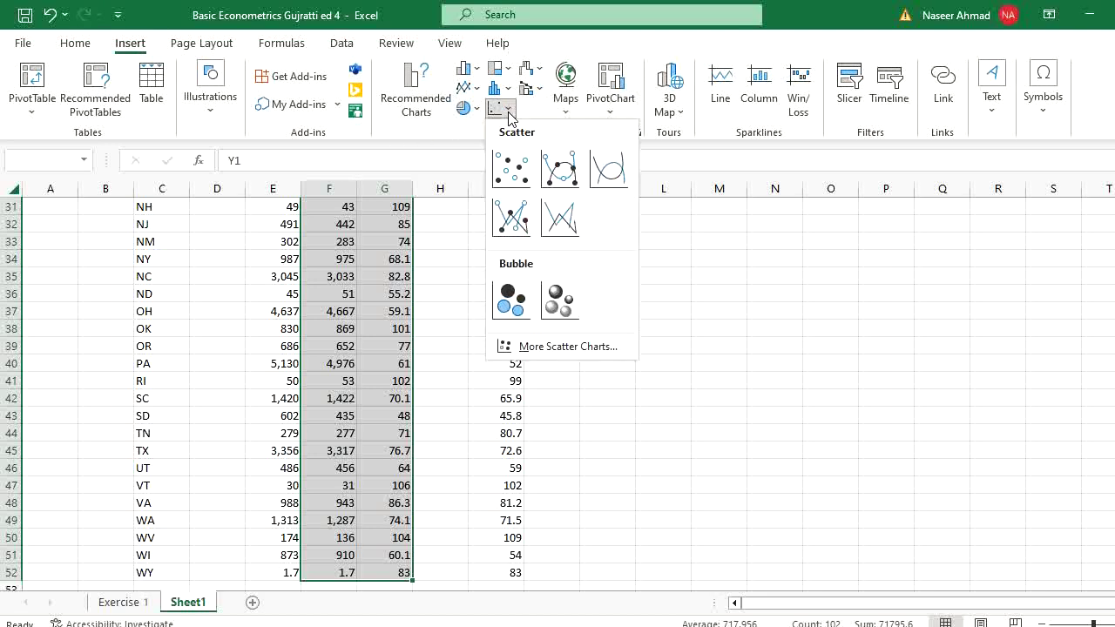
left_click(511, 169)
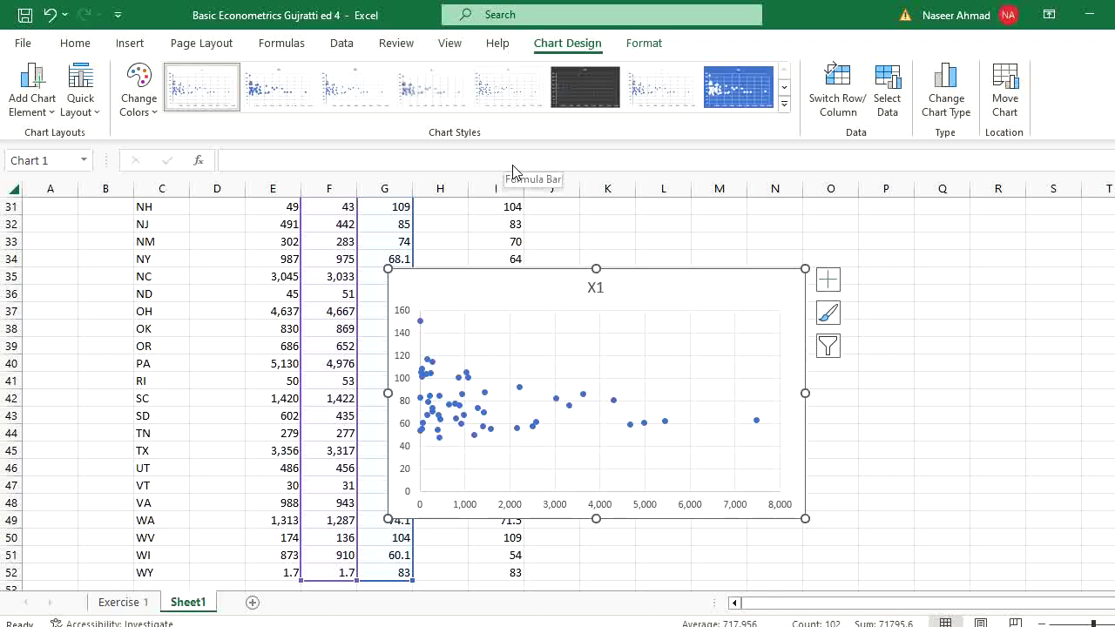
- Move the X1 scatter chart clear of the data, starting around column K, row 26, and deselect it
left_click_drag(639, 278, 706, 247)
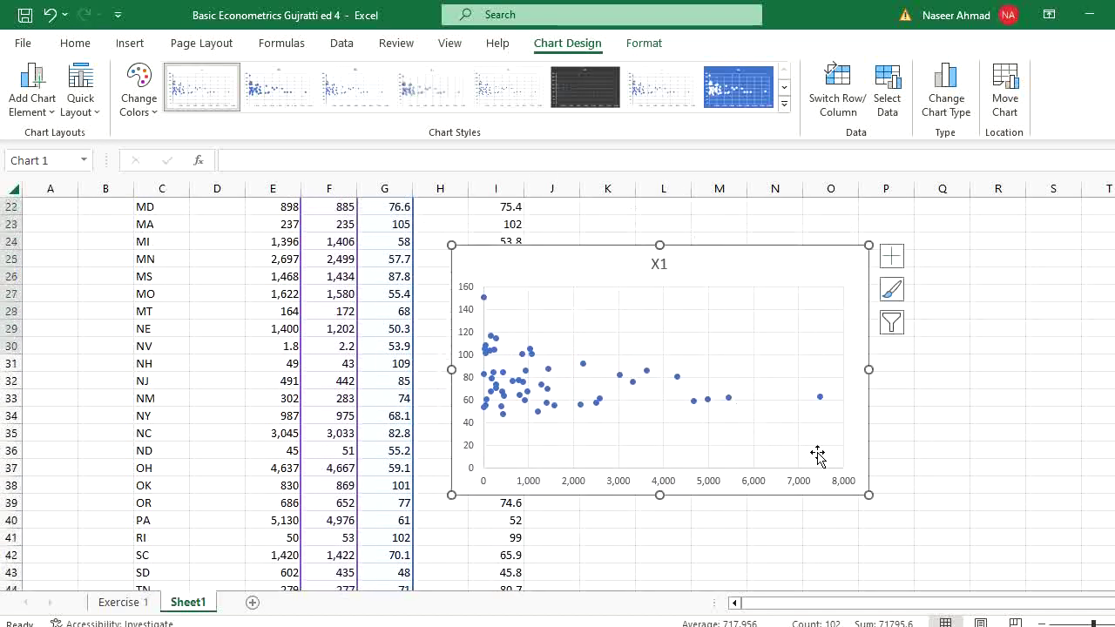
left_click_drag(778, 243, 929, 277)
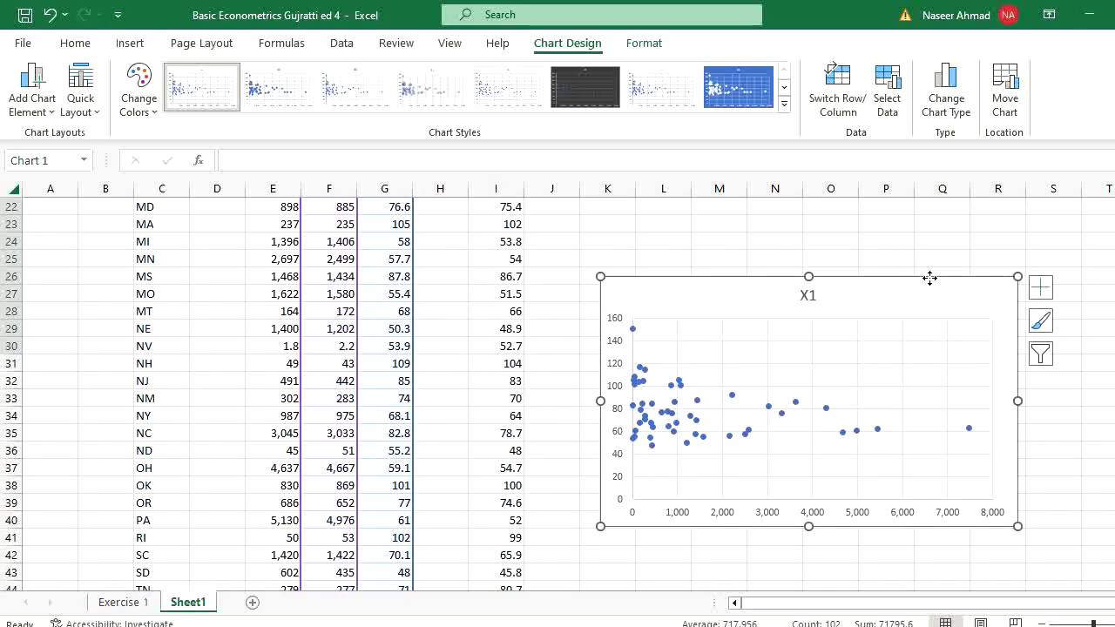
left_click(559, 262)
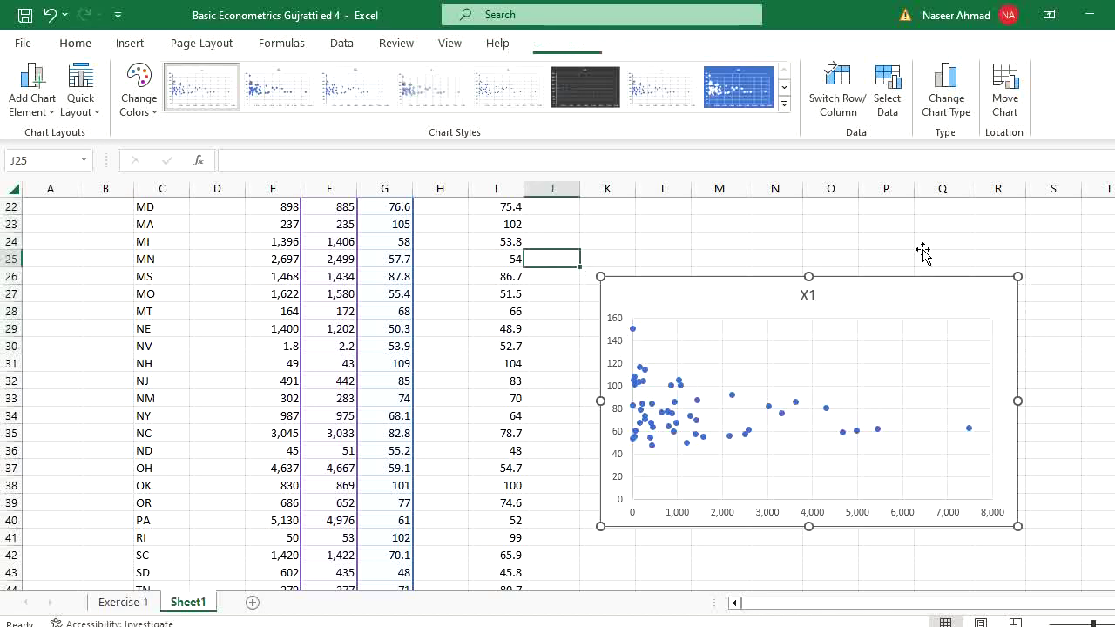
- Move the Y2 column into blank column H, directly before X2
scroll(557, 392, "up", 7)
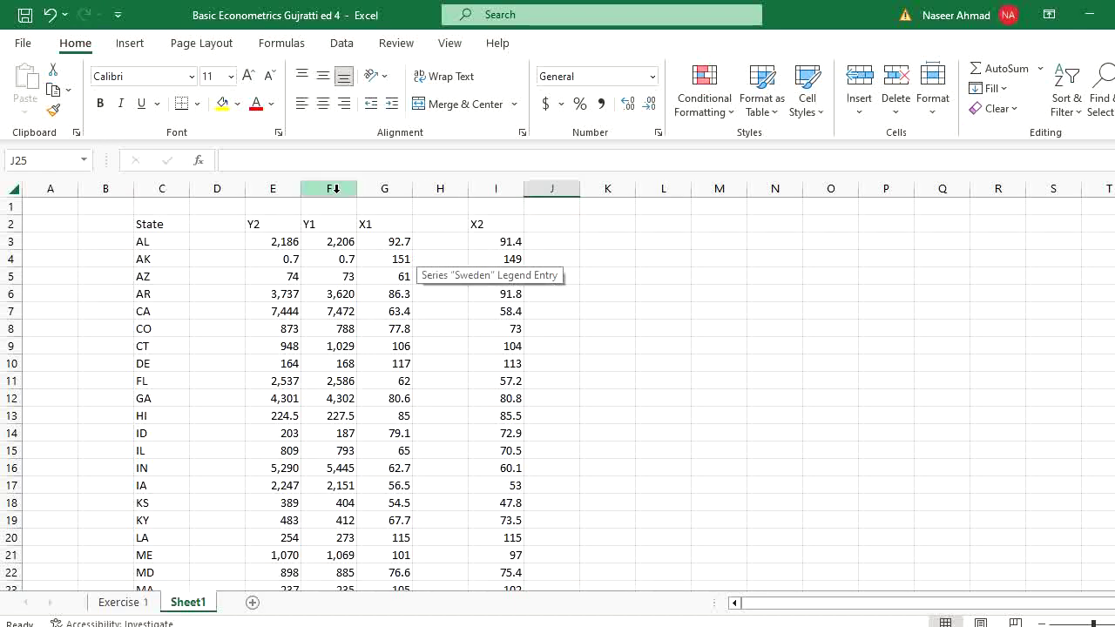
left_click(273, 189)
left_click_drag(302, 217, 481, 228)
- Insert a markers-only scatter chart of X2 against Y2 from H2:I52 and move it away from the first chart
key("ctrl+shift+Down")
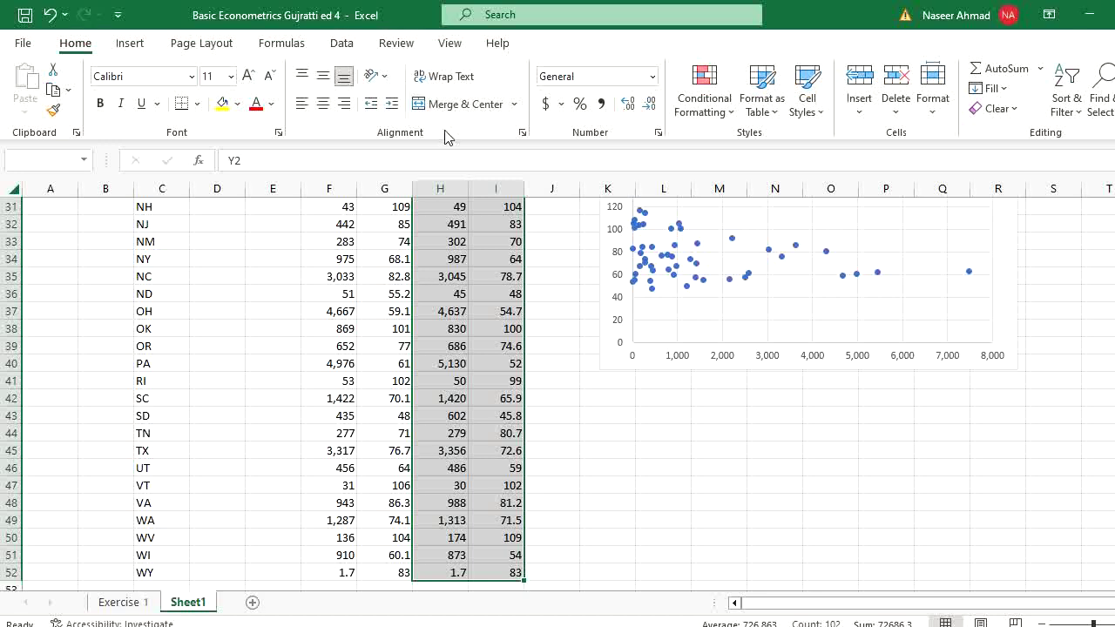
left_click(129, 44)
left_click(503, 109)
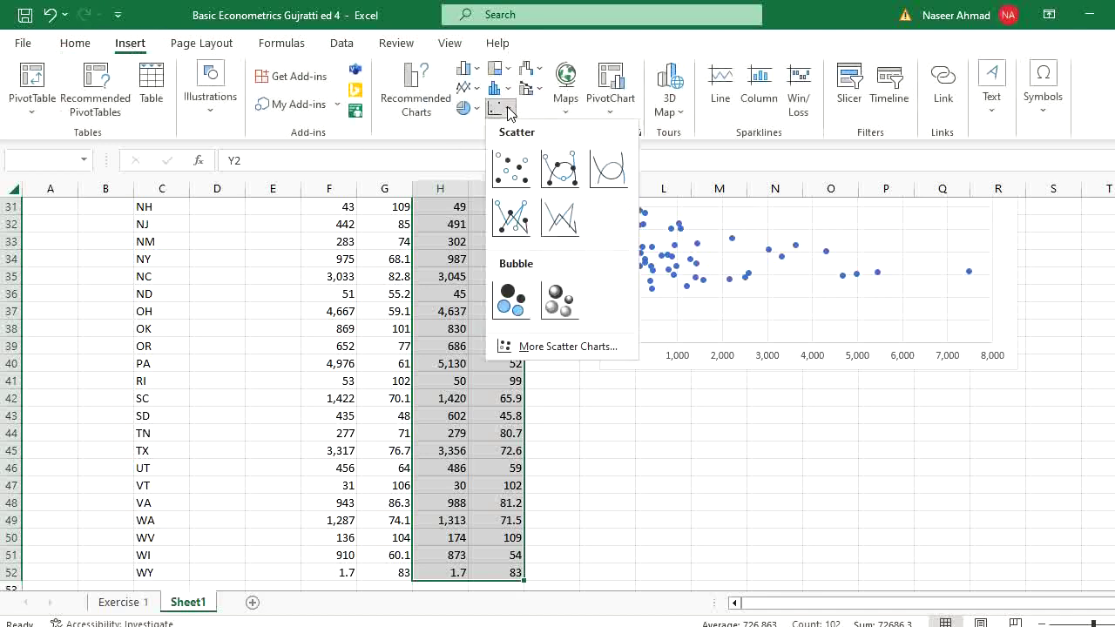
left_click(510, 168)
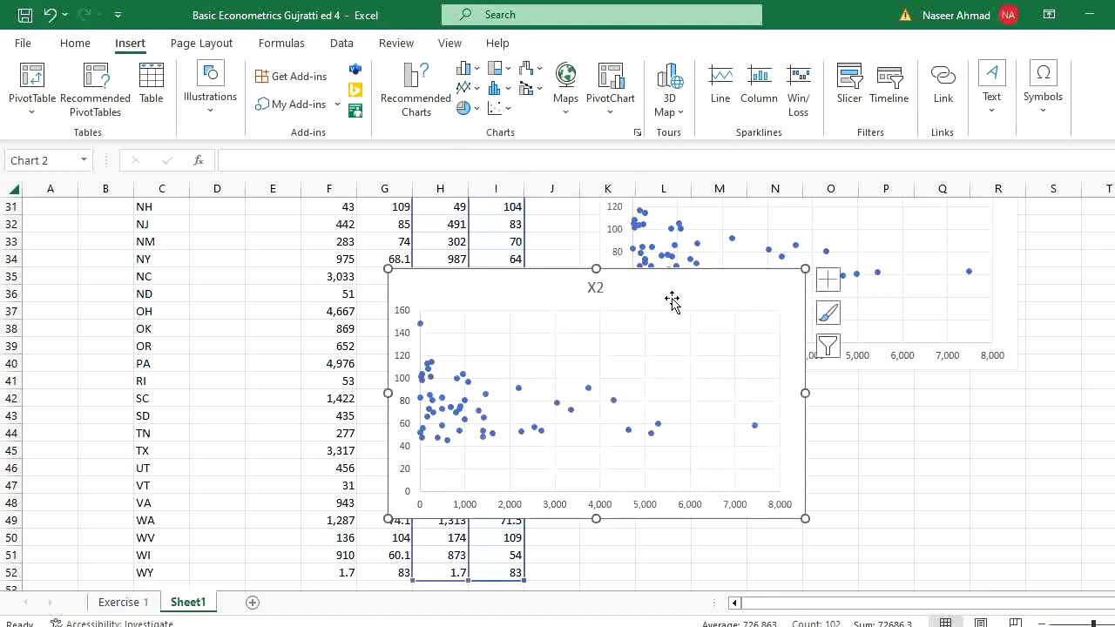
left_click_drag(684, 271, 373, 250)
- Switch to the Gujarati PDF in Edge and examine Figure 1.6 on eggs produced and prices, plus the Pooled Data section
key("alt+Tab")
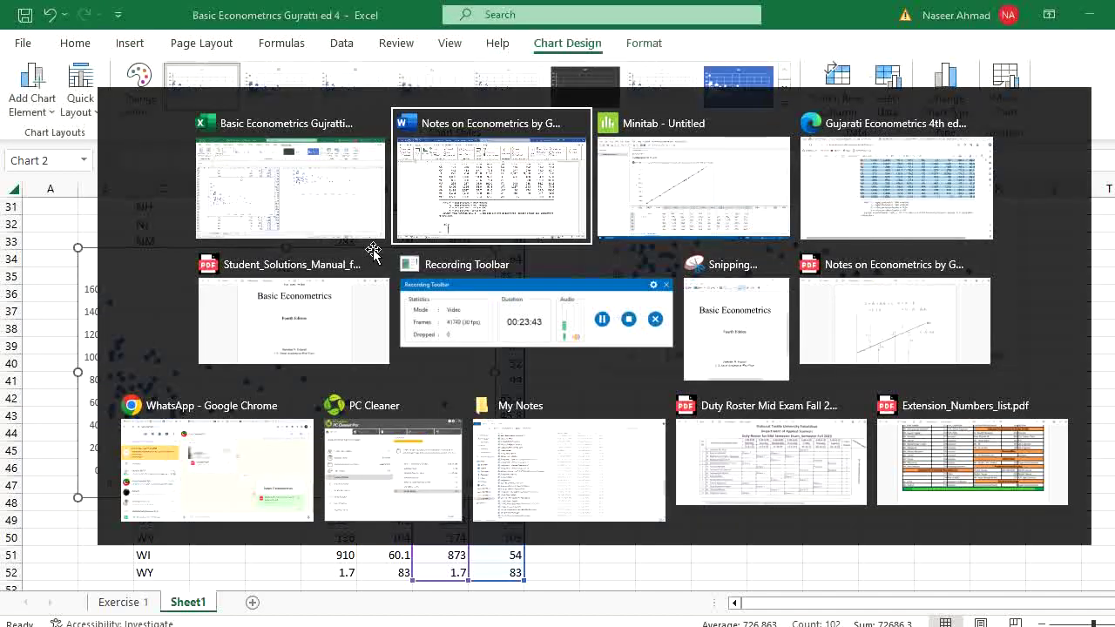
key("alt+Tab")
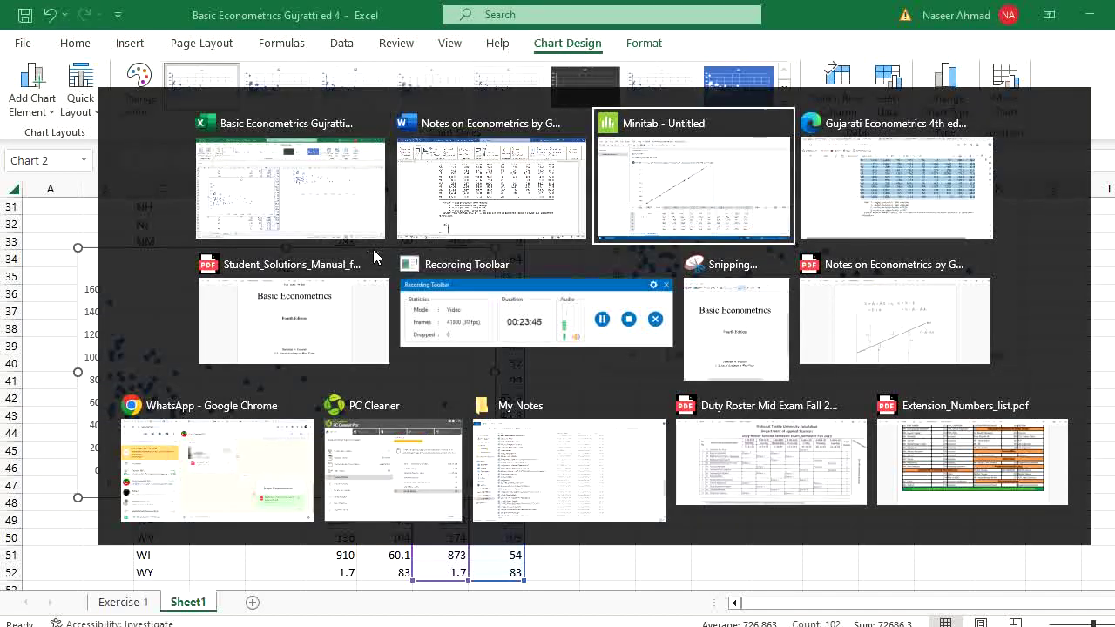
key("alt+Tab")
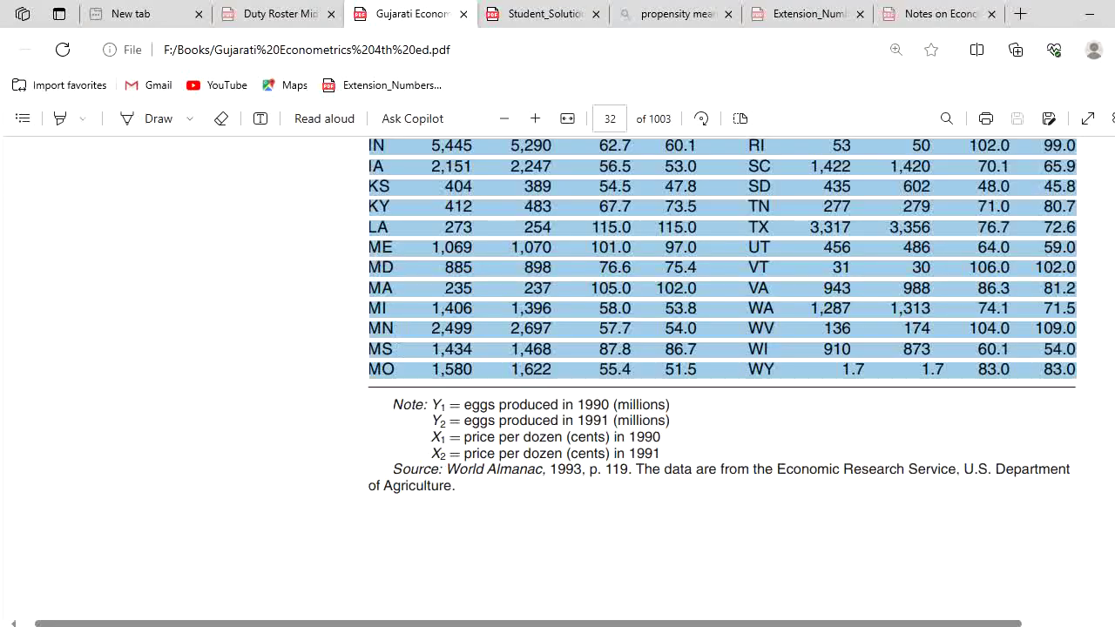
scroll(557, 375, "down", 10)
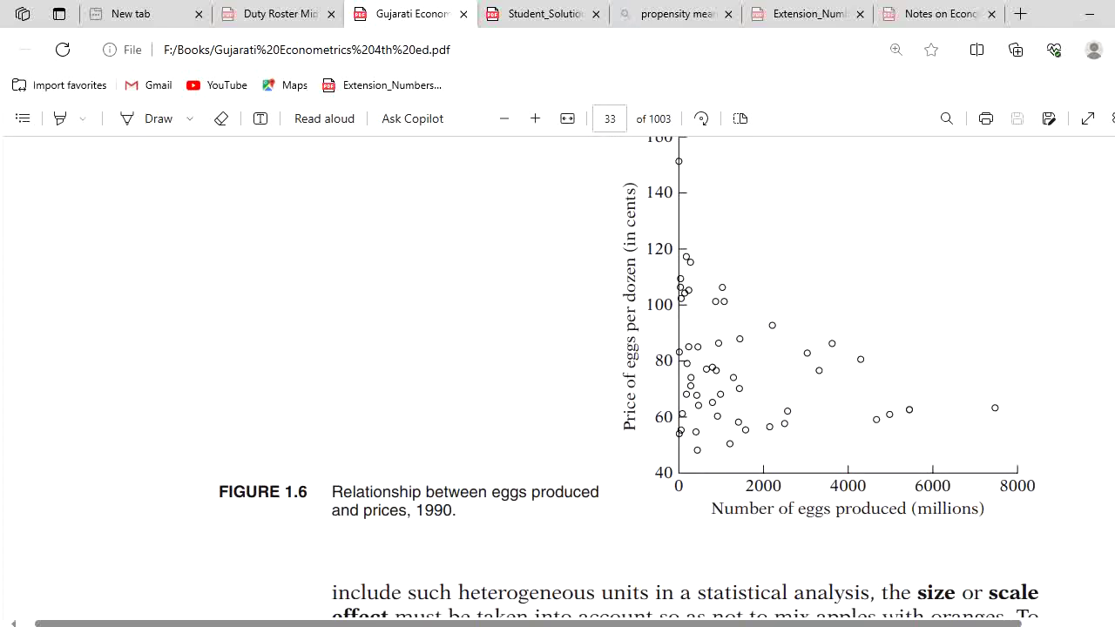
scroll(685, 377, "down", 5)
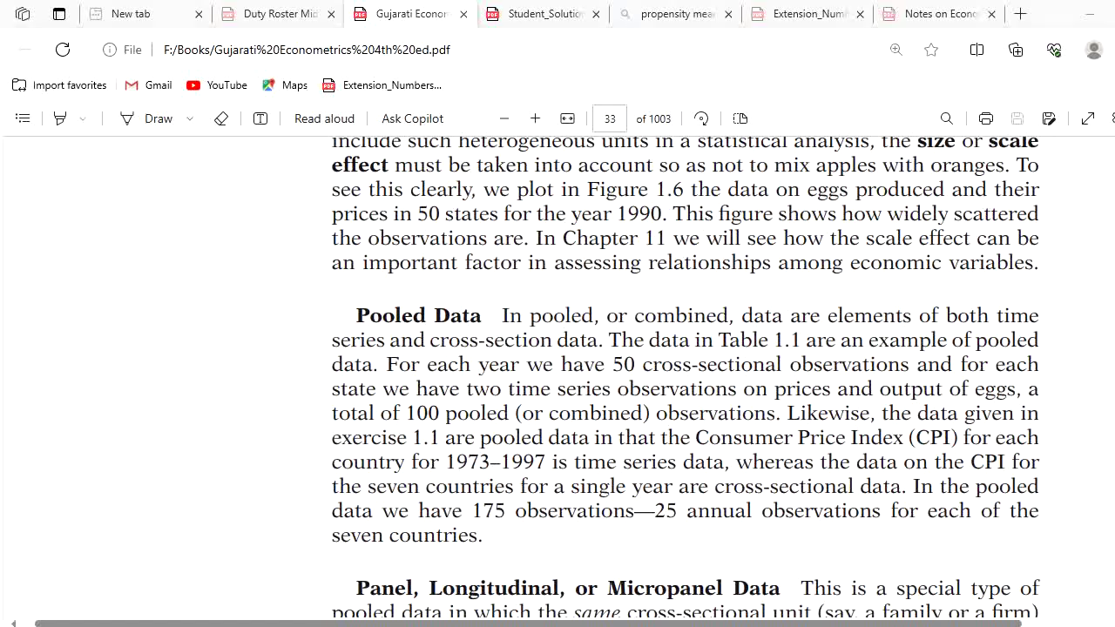
- Switch to the Word econometrics notes and examine the excerpts on regression models linear and nonlinear in the parameters
key("alt+Tab")
key("alt+Tab")
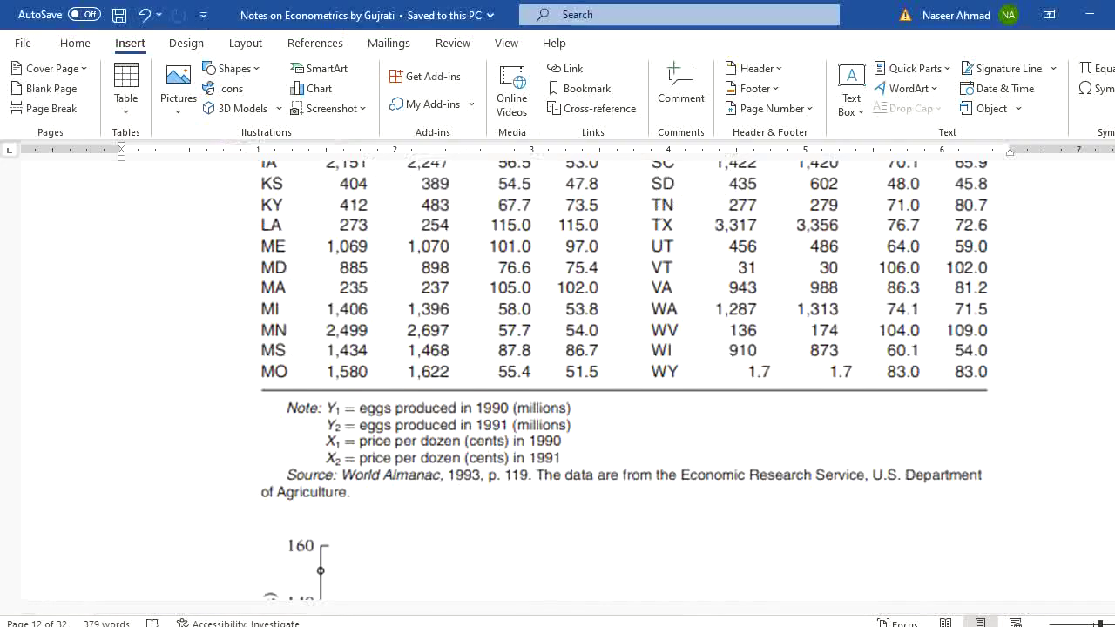
scroll(558, 383, "down", 5)
scroll(557, 383, "down", 5)
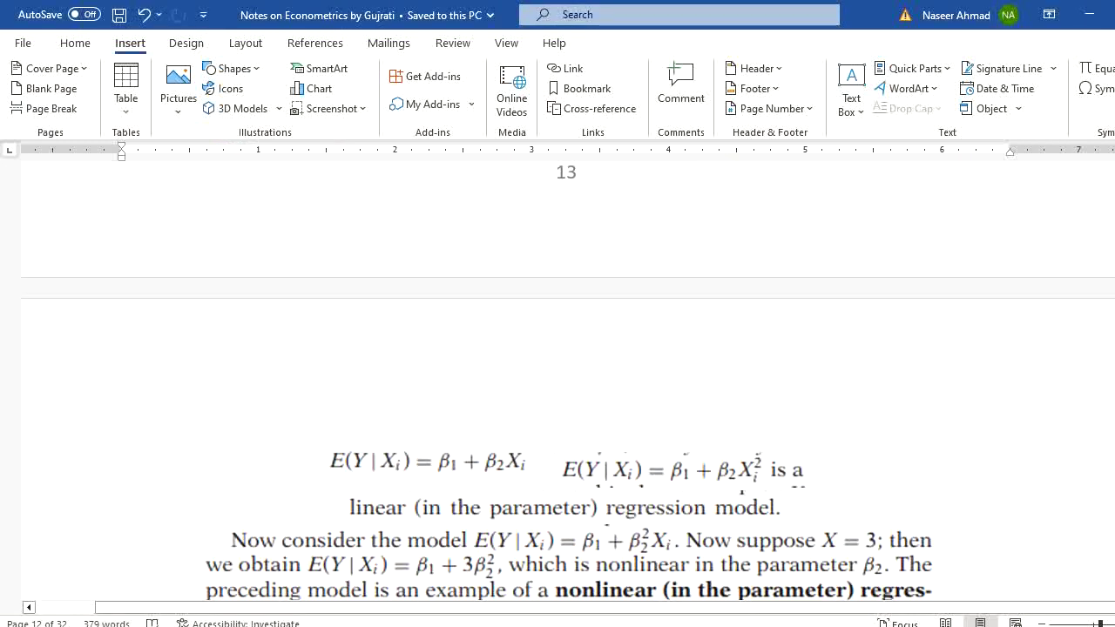
scroll(558, 383, "down", 3)
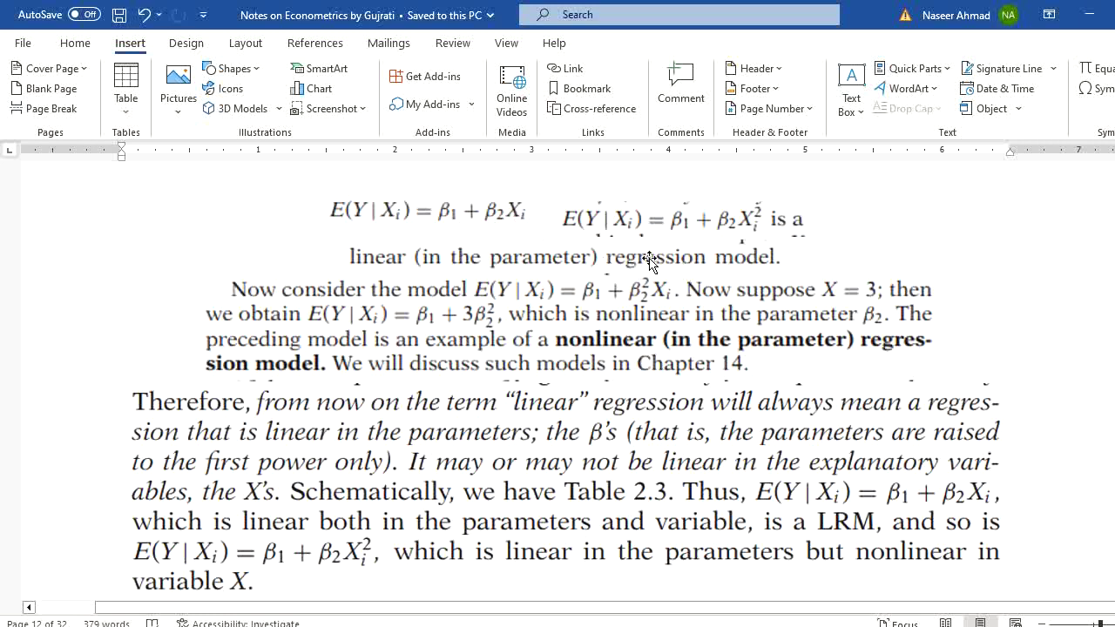
left_click(588, 322)
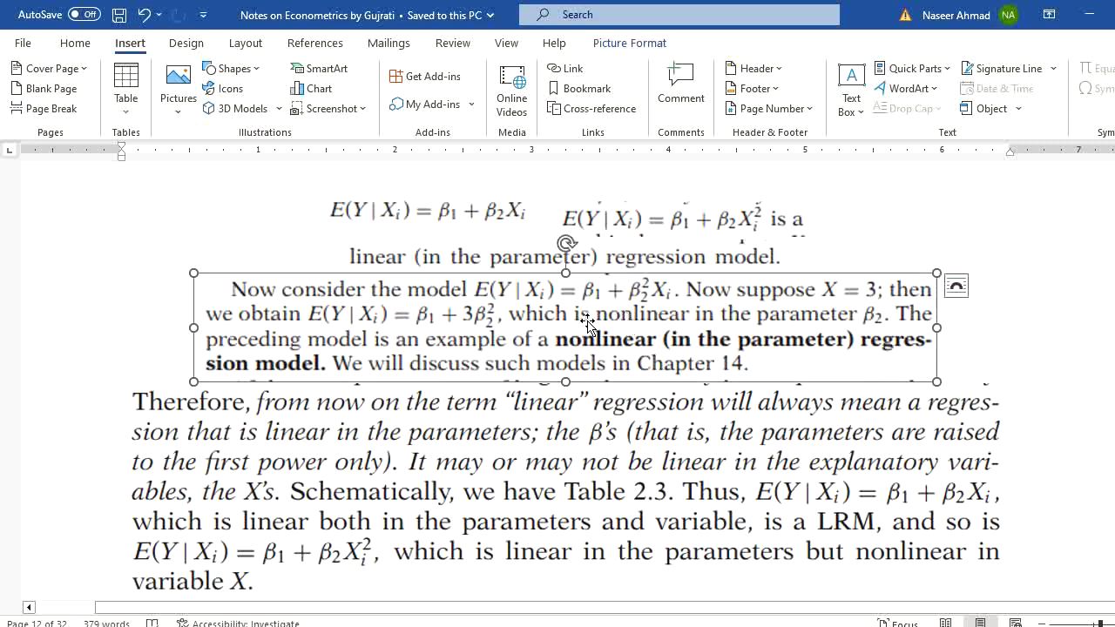
left_click(887, 216)
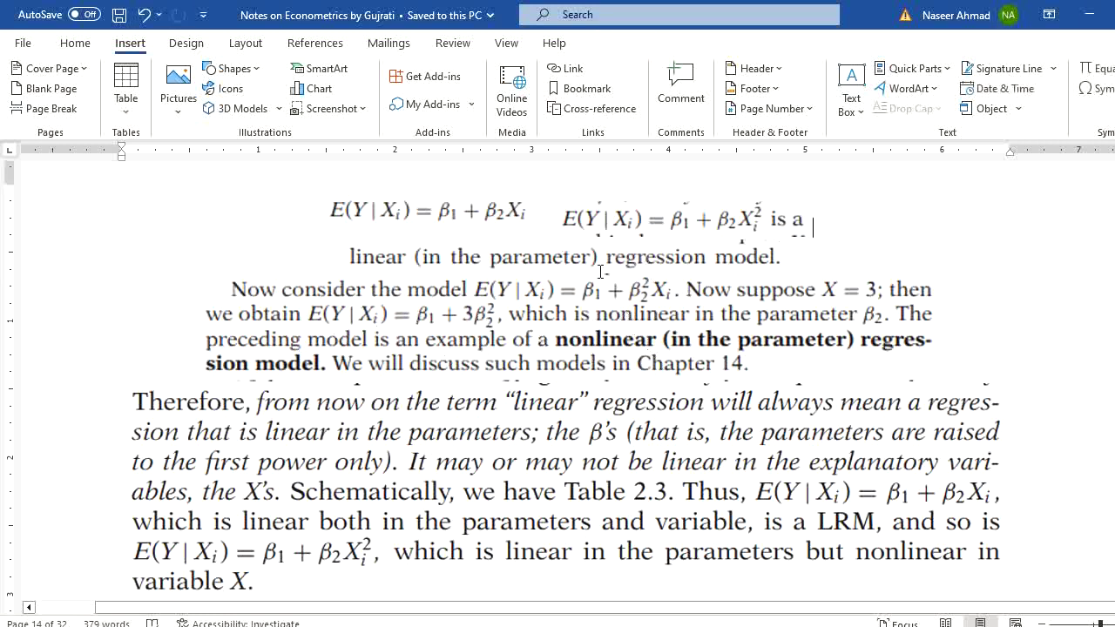
- Examine the notes on sample and population regression lines, Table 3.1, the least-squares criterion, normal equations and the mean of estimated Y
left_click(452, 216)
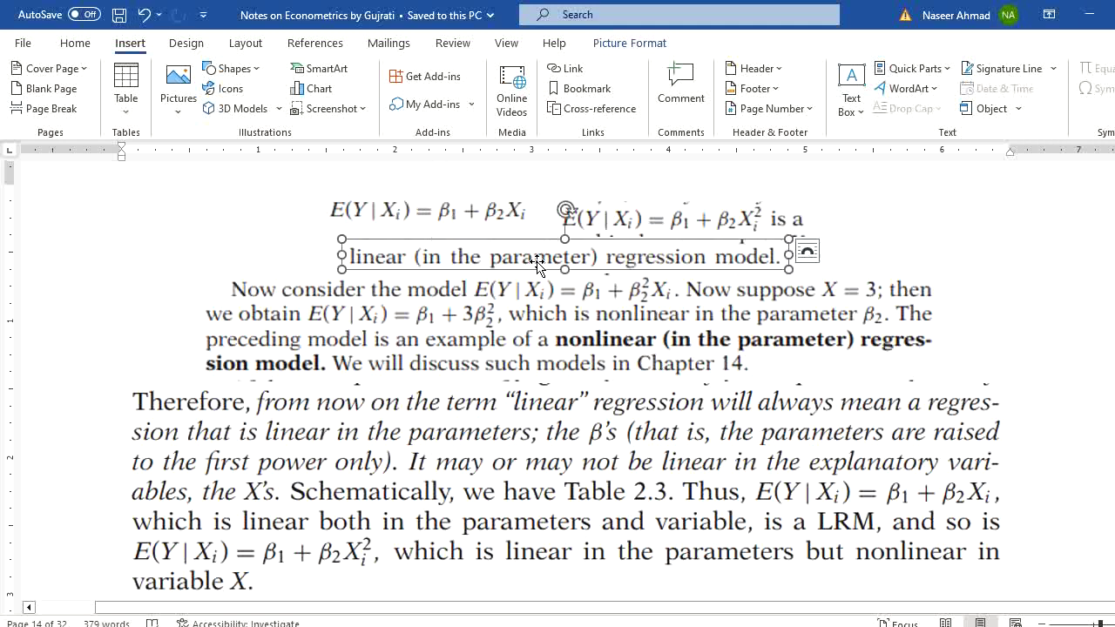
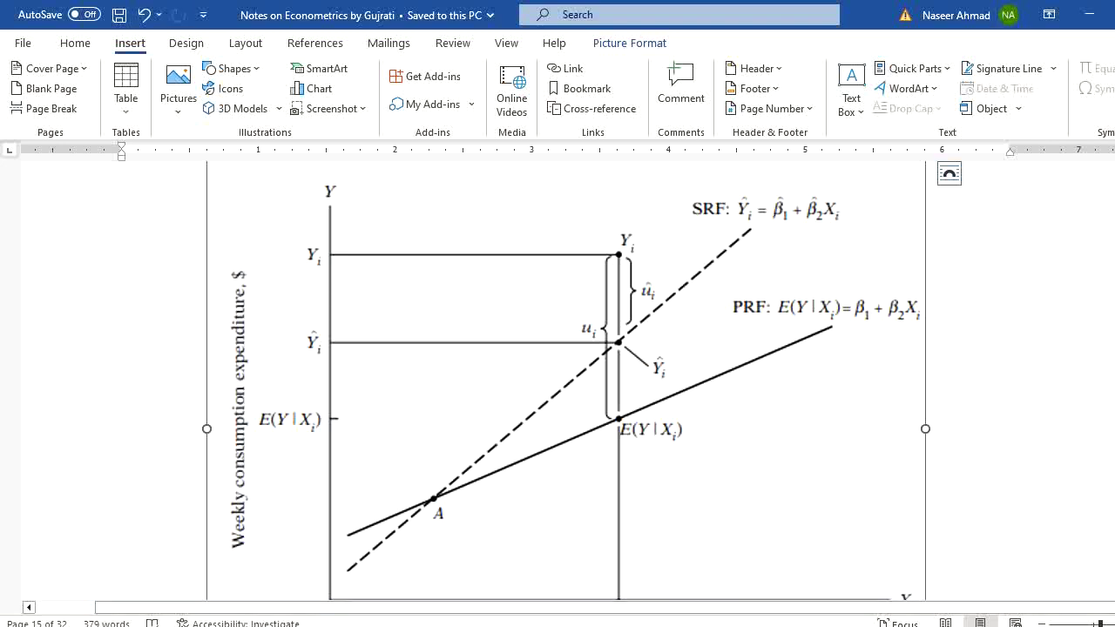
scroll(567, 384, "down", 5)
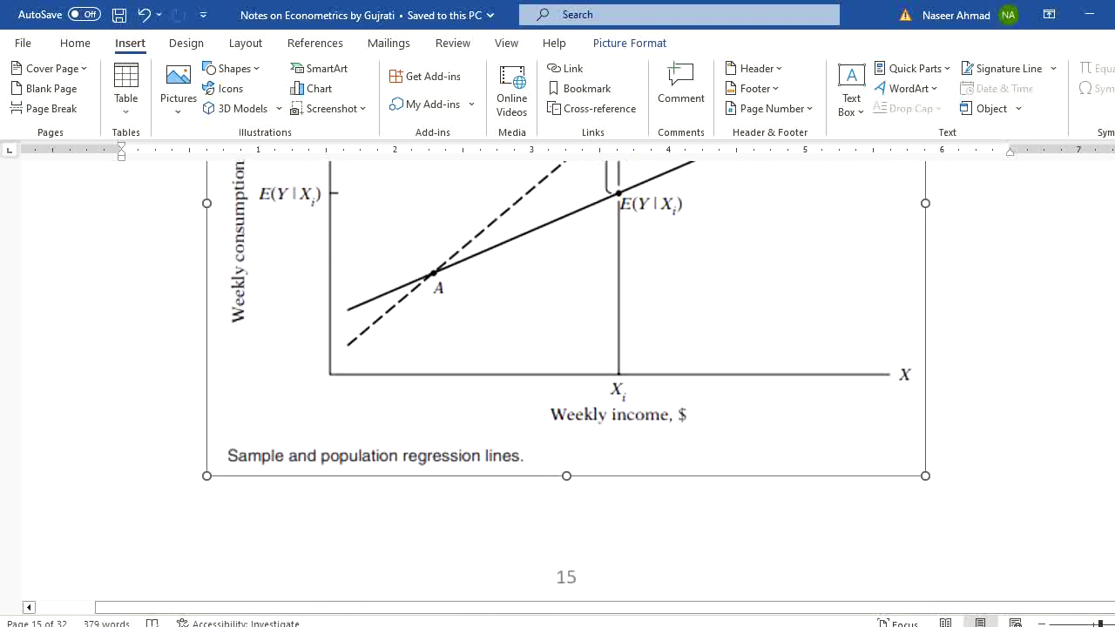
scroll(566, 383, "down", 10)
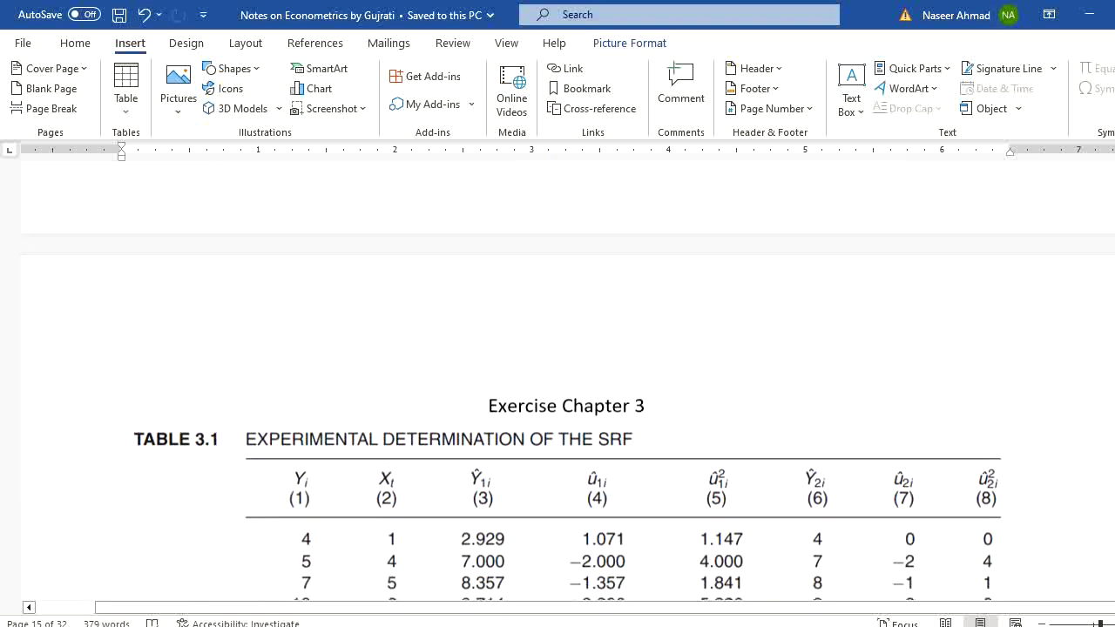
scroll(566, 383, "down", 5)
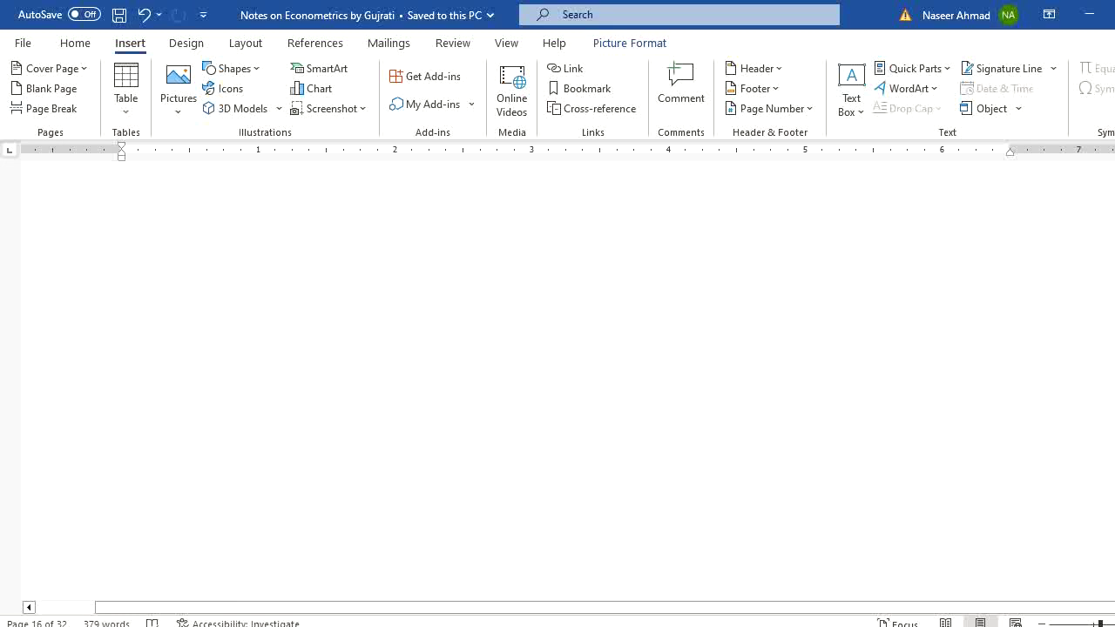
scroll(566, 374, "down", 5)
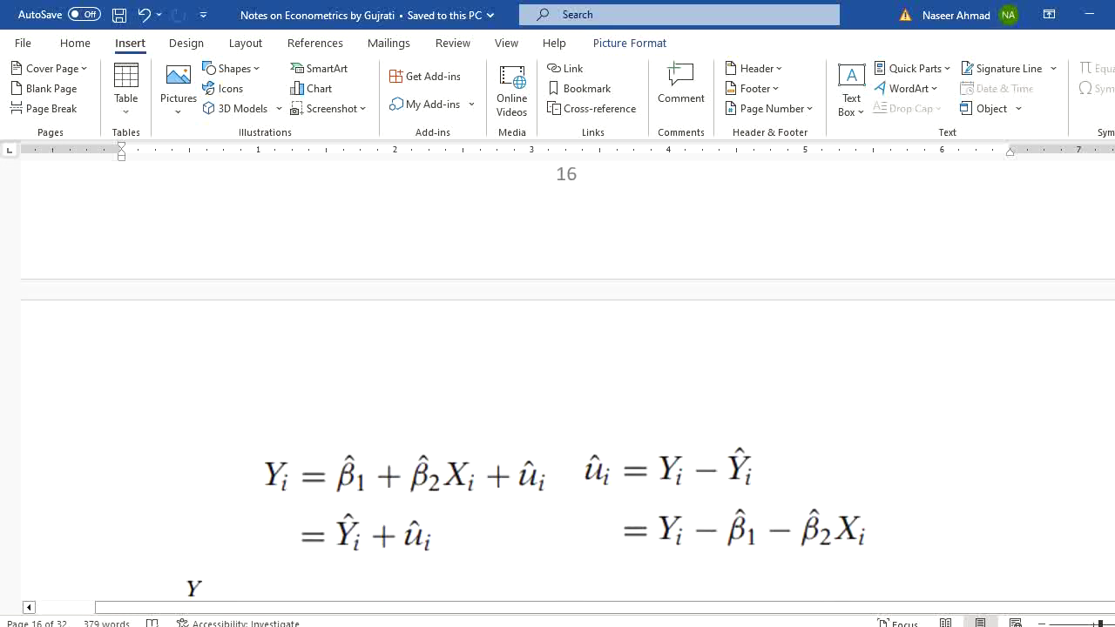
scroll(557, 375, "down", 5)
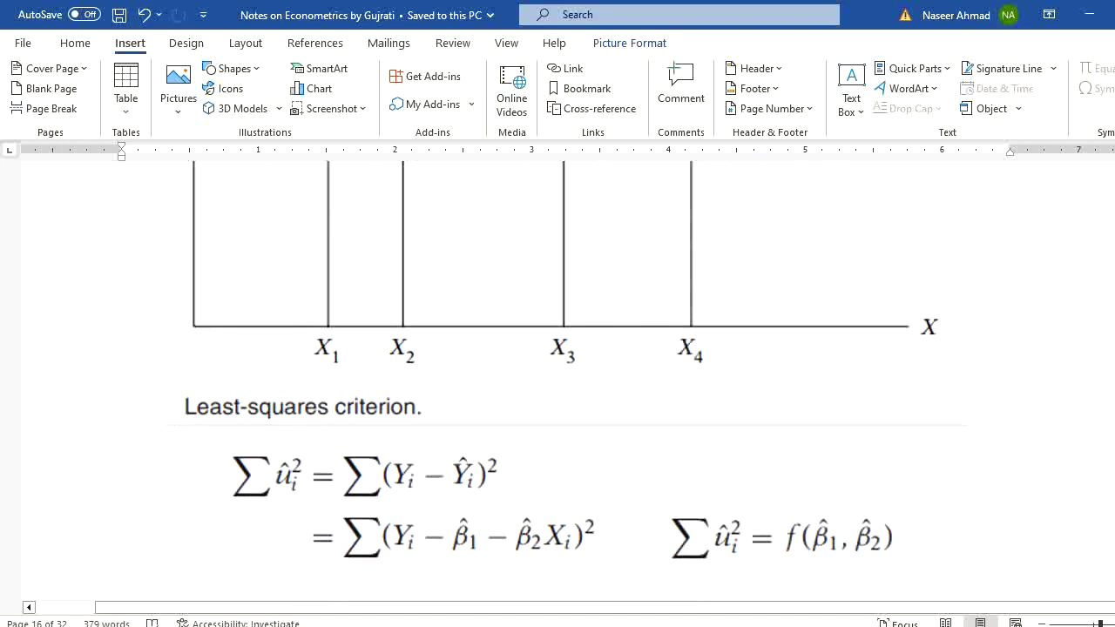
scroll(557, 374, "down", 8)
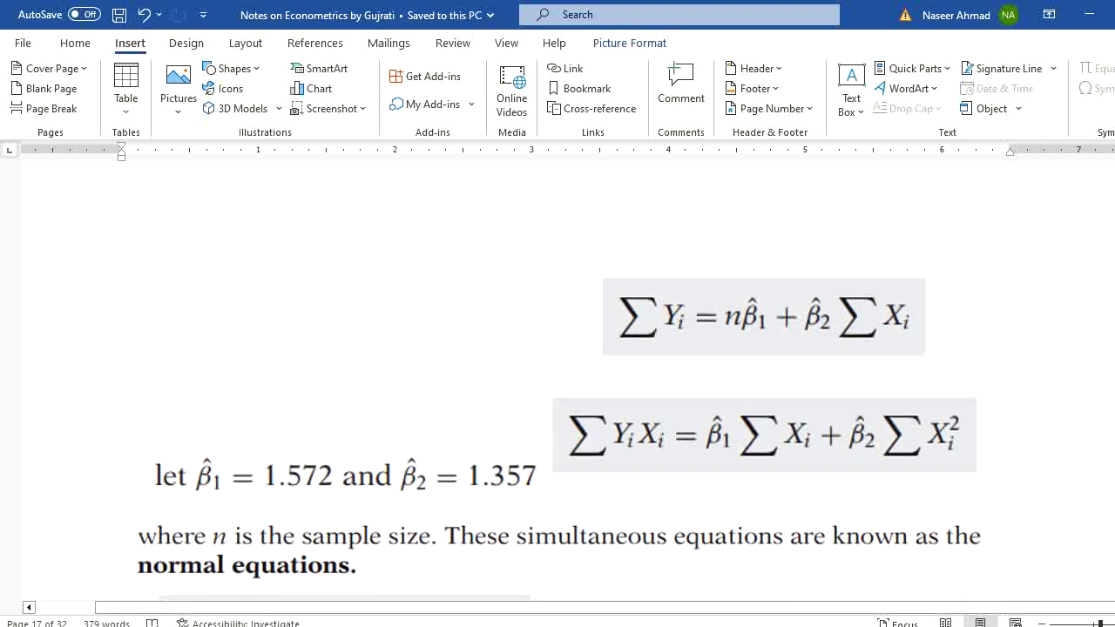
scroll(557, 374, "down", 10)
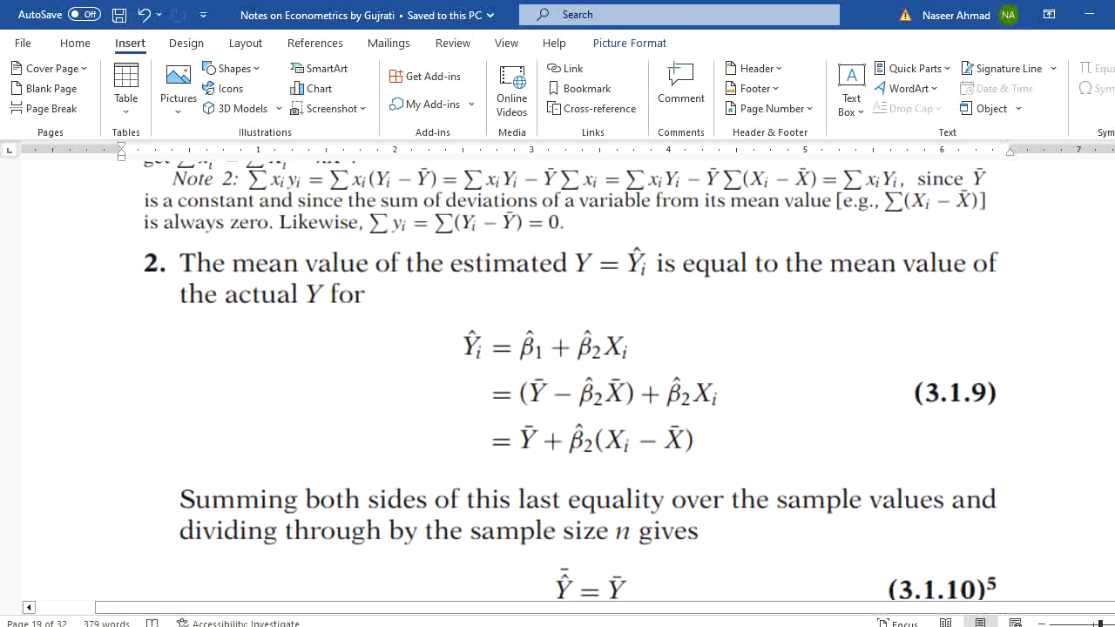
scroll(558, 374, "up", 5)
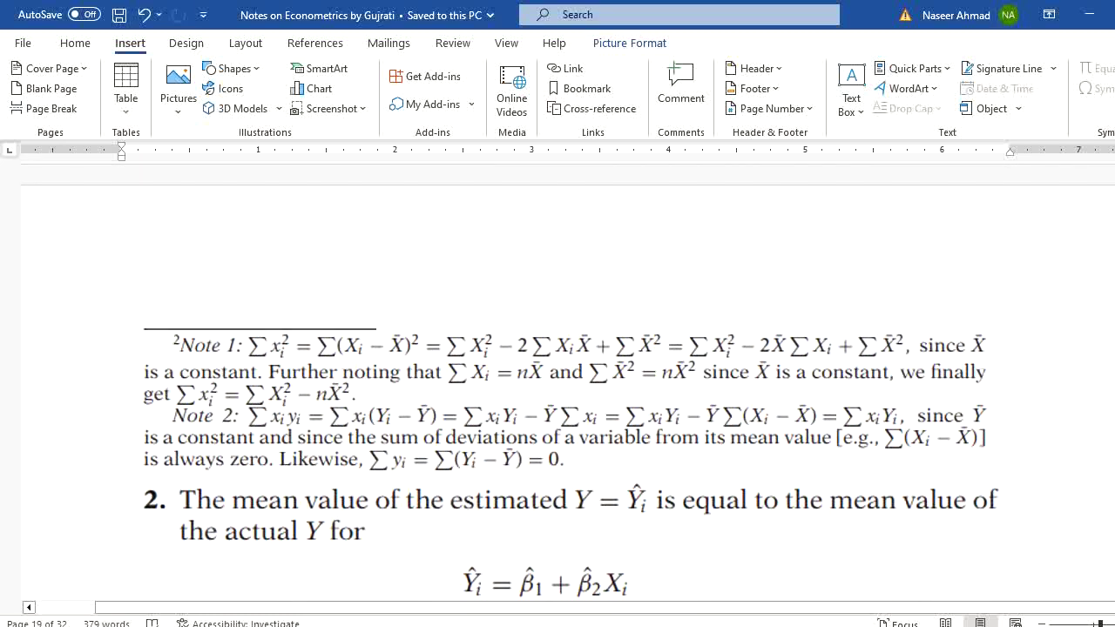
scroll(662, 457, "down", 6)
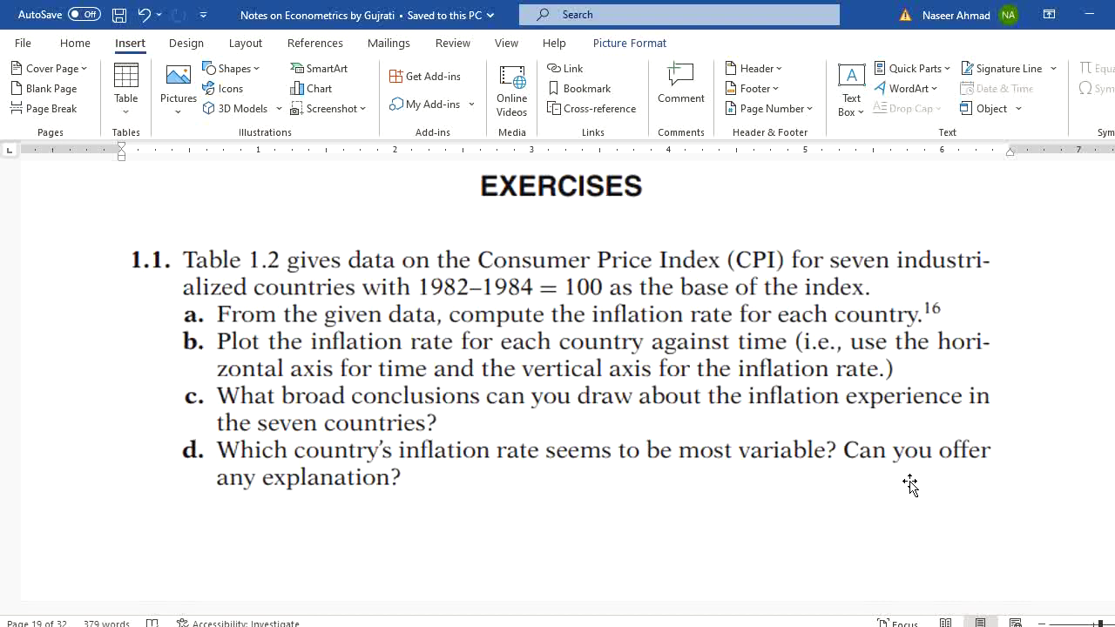
- Examine Exercise 1.1, the Table 1.2 CPI data, the inflation-rate footnote and the answer table of yearly inflation rates
left_click(716, 452)
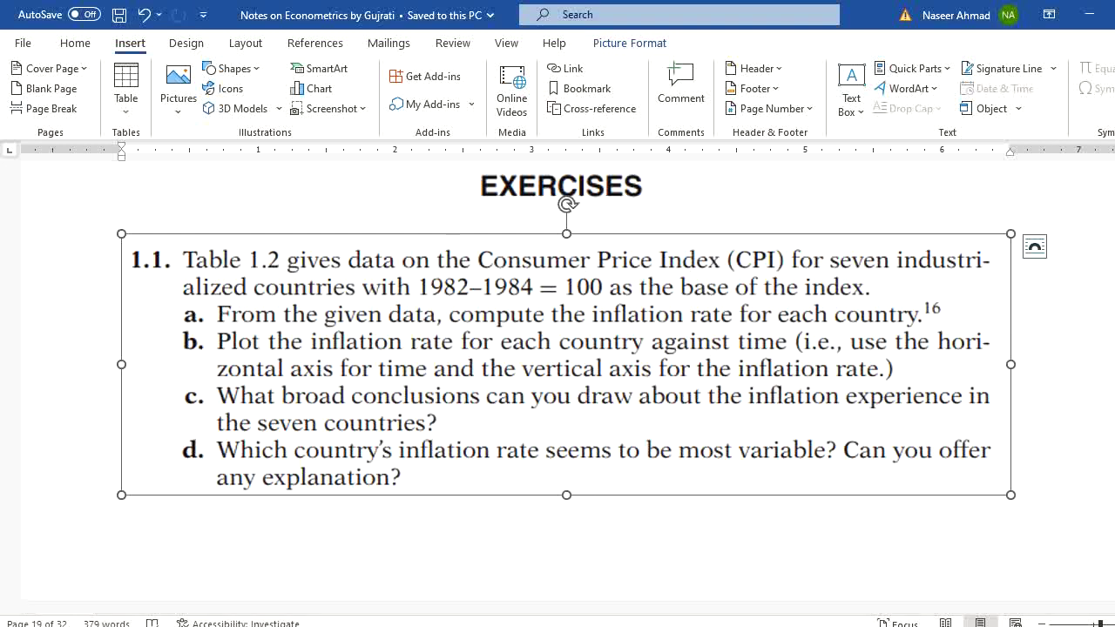
scroll(925, 357, "down", 10)
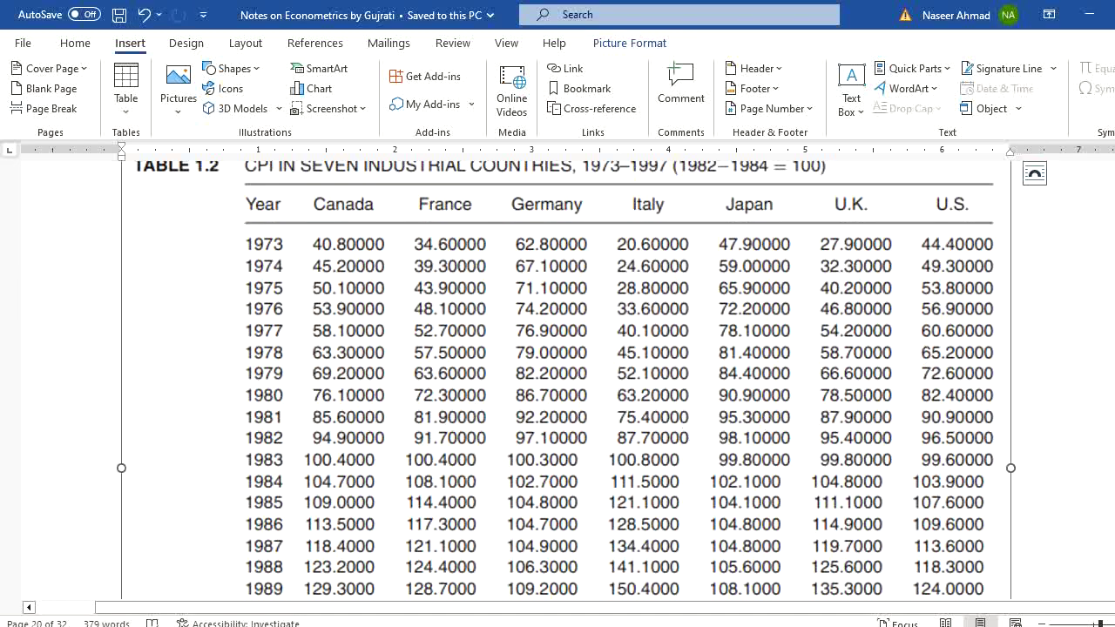
scroll(723, 406, "up", 1)
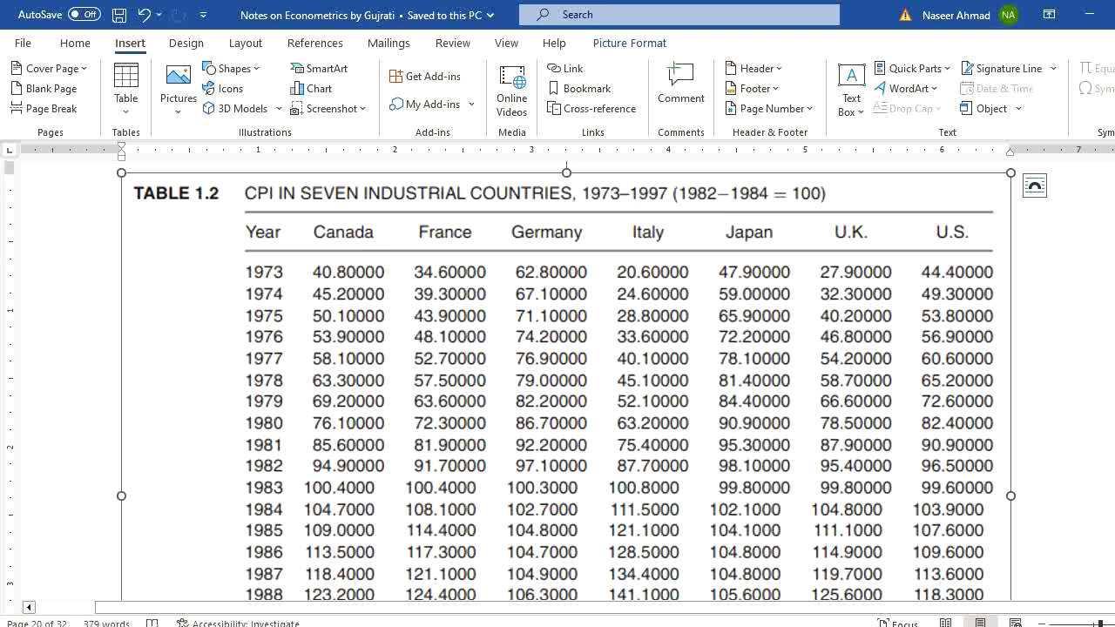
scroll(567, 380, "down", 5)
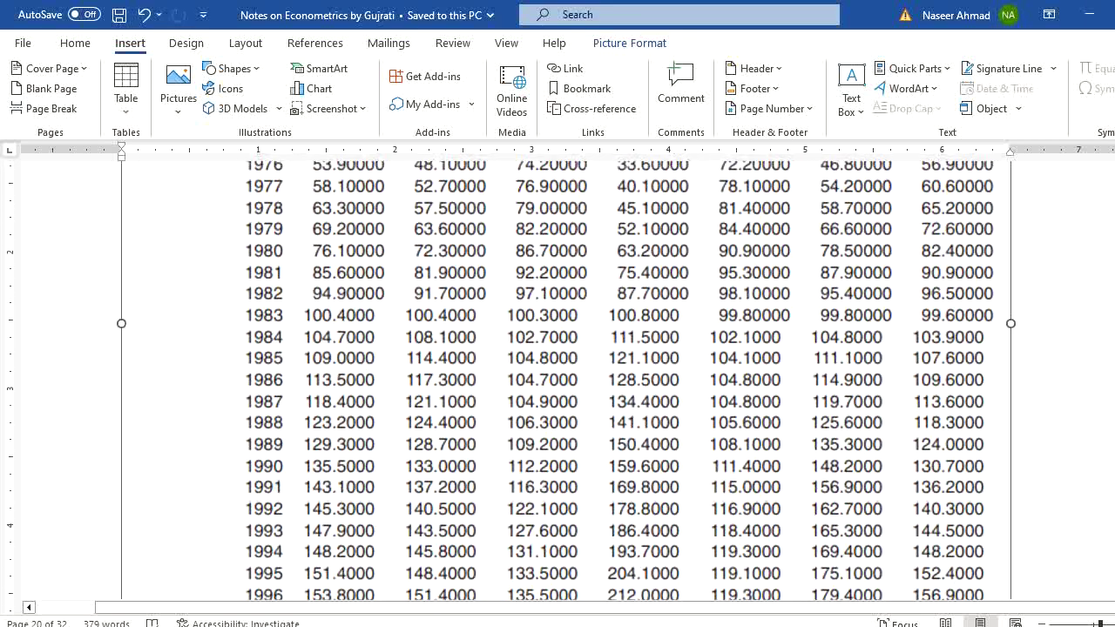
scroll(566, 380, "down", 1)
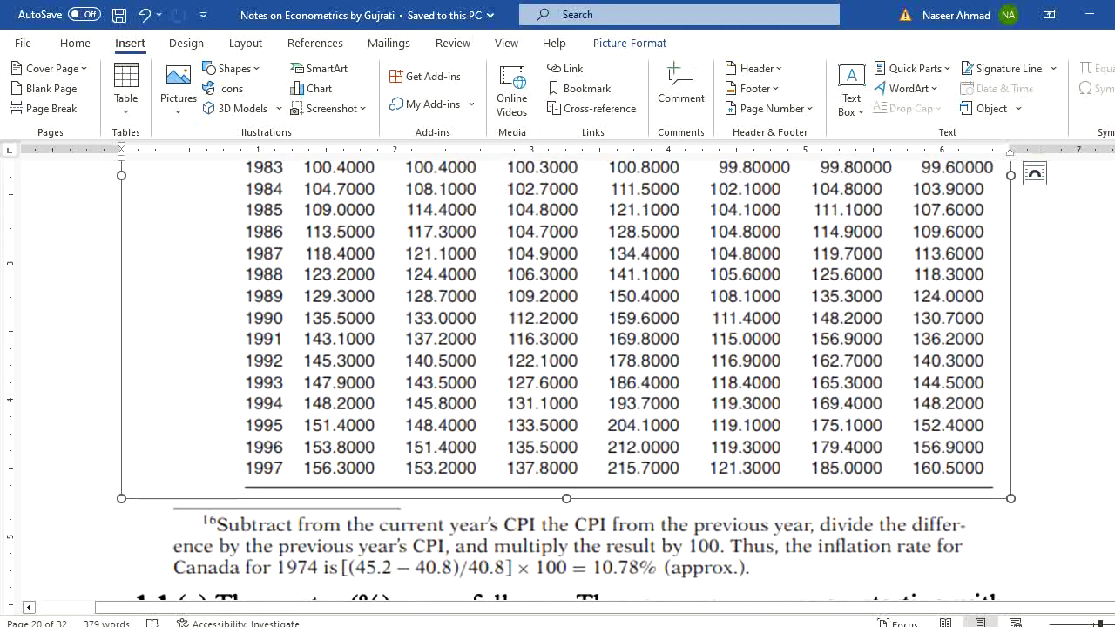
scroll(566, 380, "up", 1)
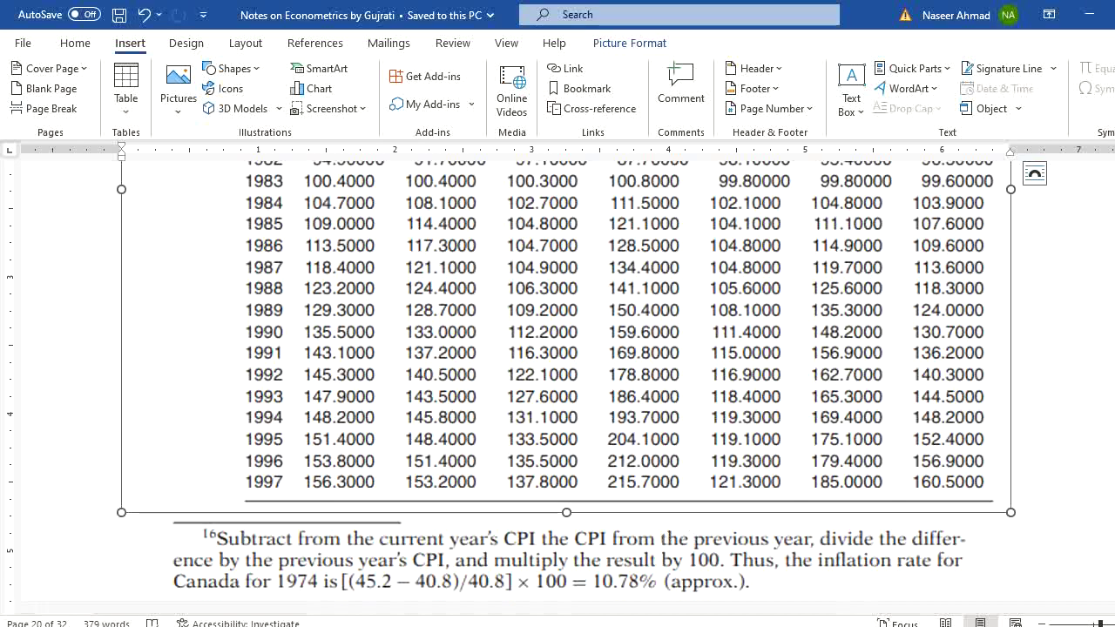
left_click(973, 590)
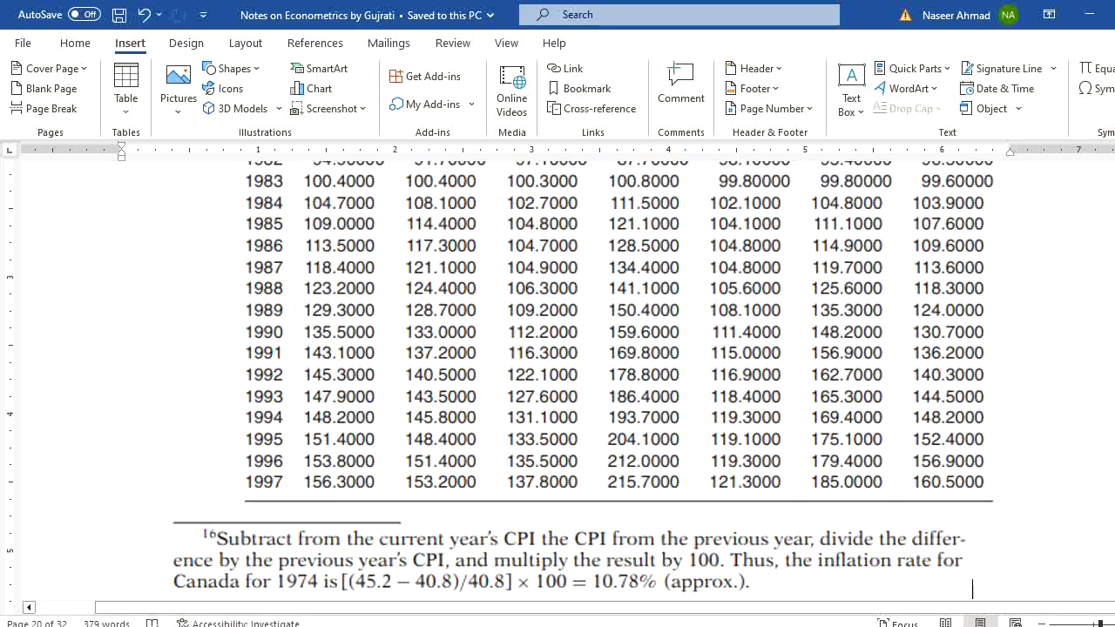
scroll(324, 386, "down", 5)
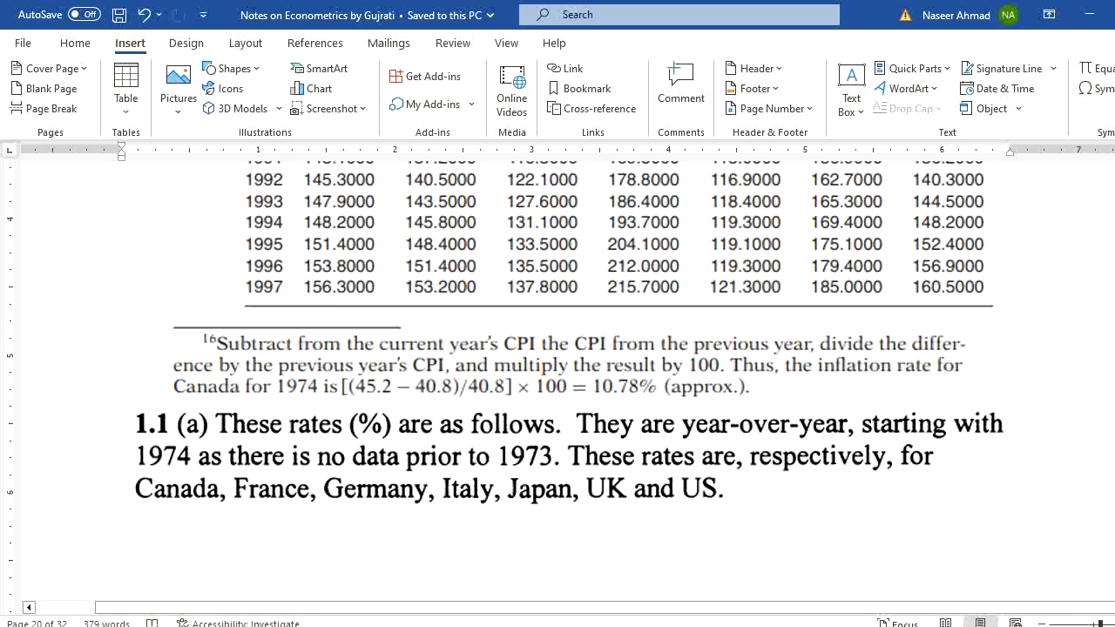
scroll(505, 331, "down", 6)
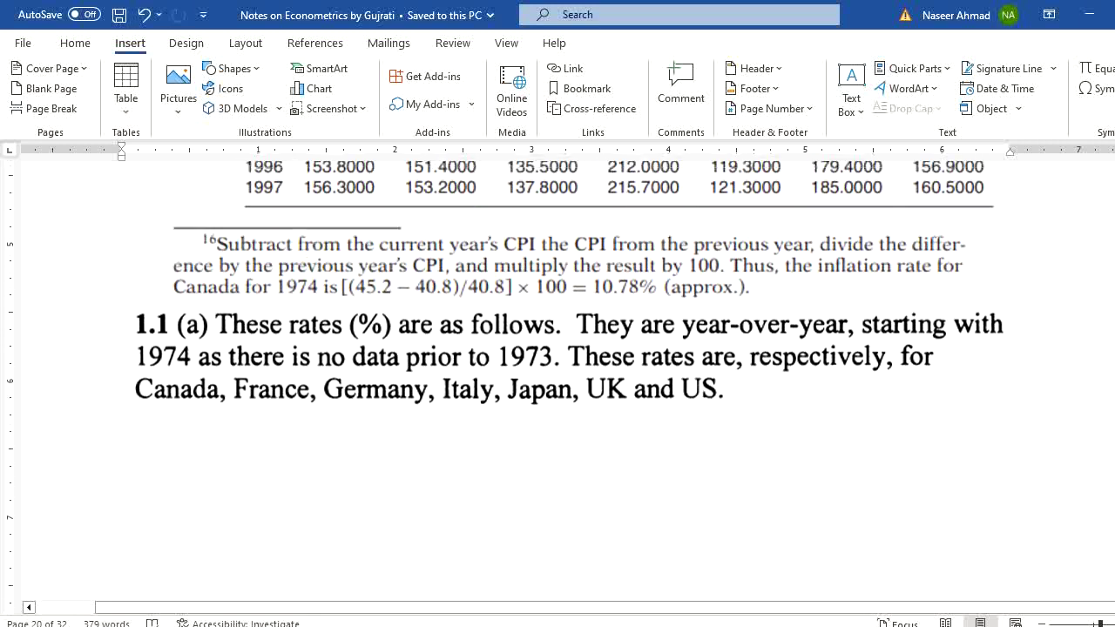
scroll(557, 383, "down", 6)
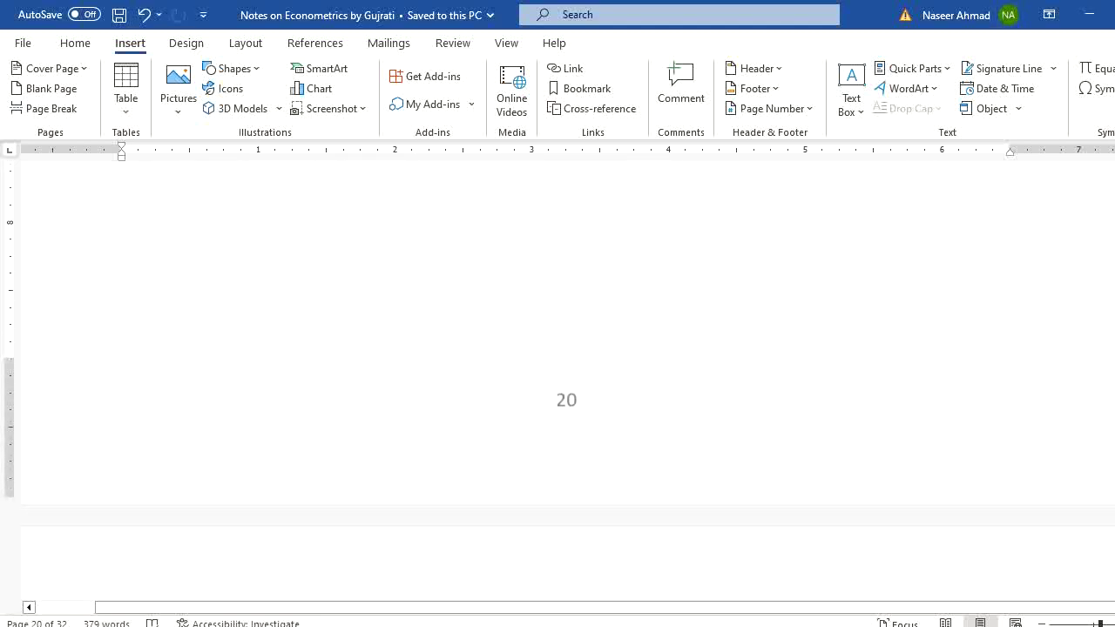
scroll(557, 383, "down", 6)
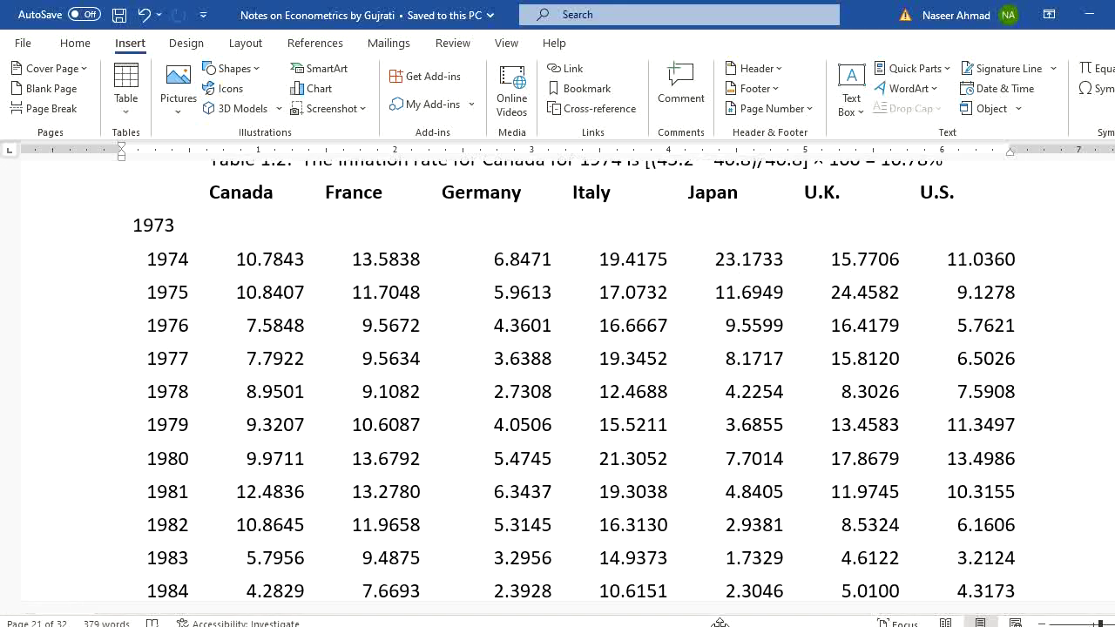
- Switch to the Excel workbook's Exercise 1 sheet and move the six-country inflation scatter chart clear of the CPI columns
key("alt+Tab")
key("alt+Tab")
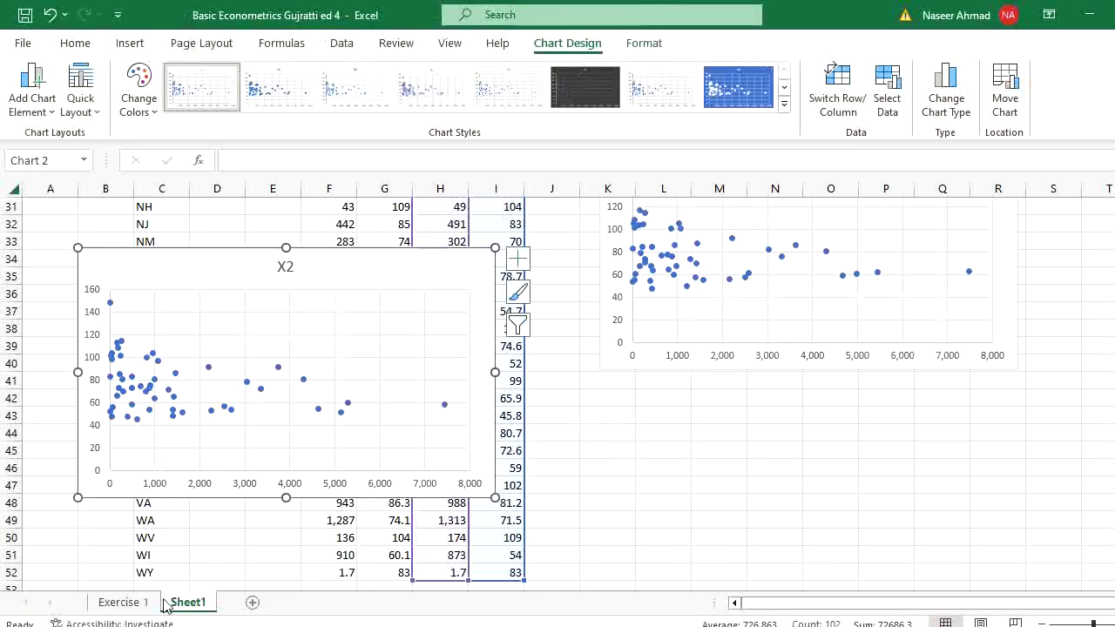
left_click(123, 604)
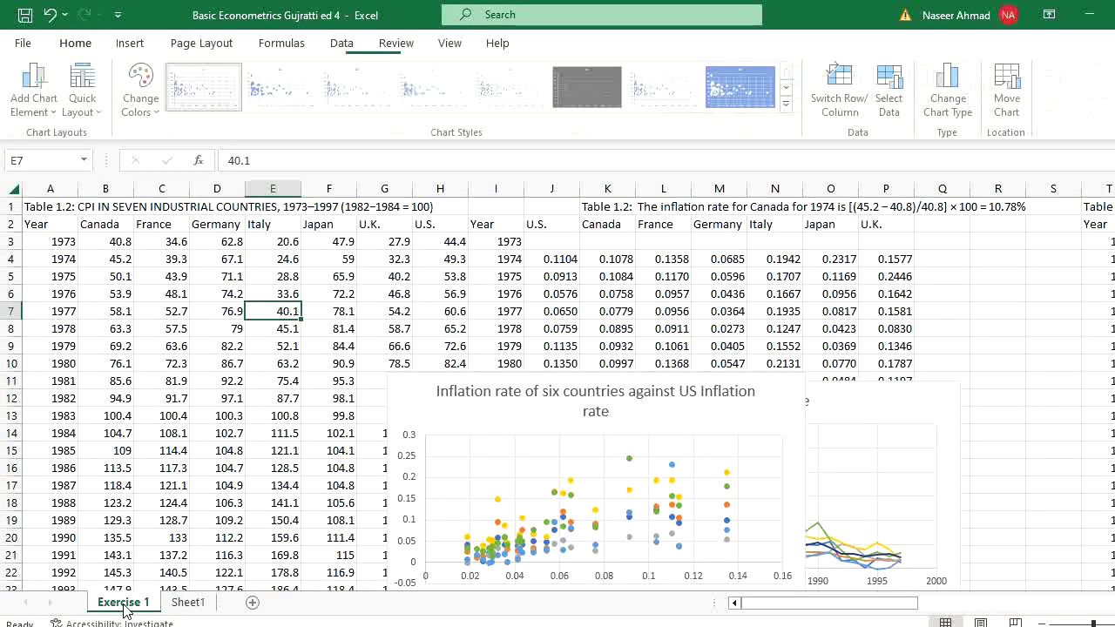
left_click_drag(521, 374, 821, 409)
left_click(217, 329)
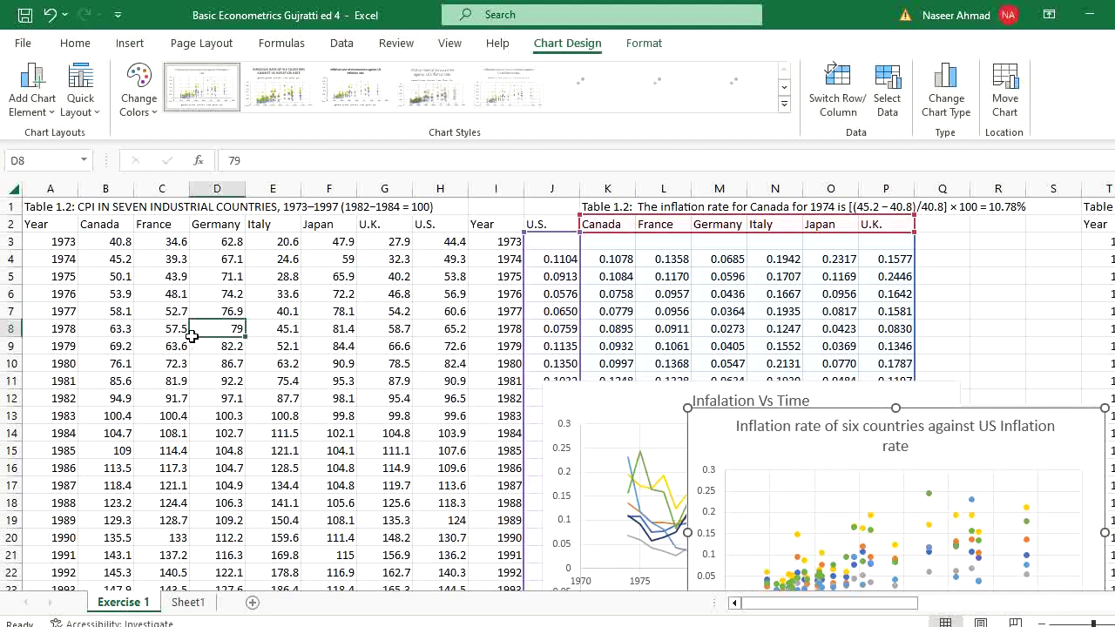
- Review the Table 1.2 CPI data by country and year, from the Year header in A2 down past the last year
left_click(54, 211)
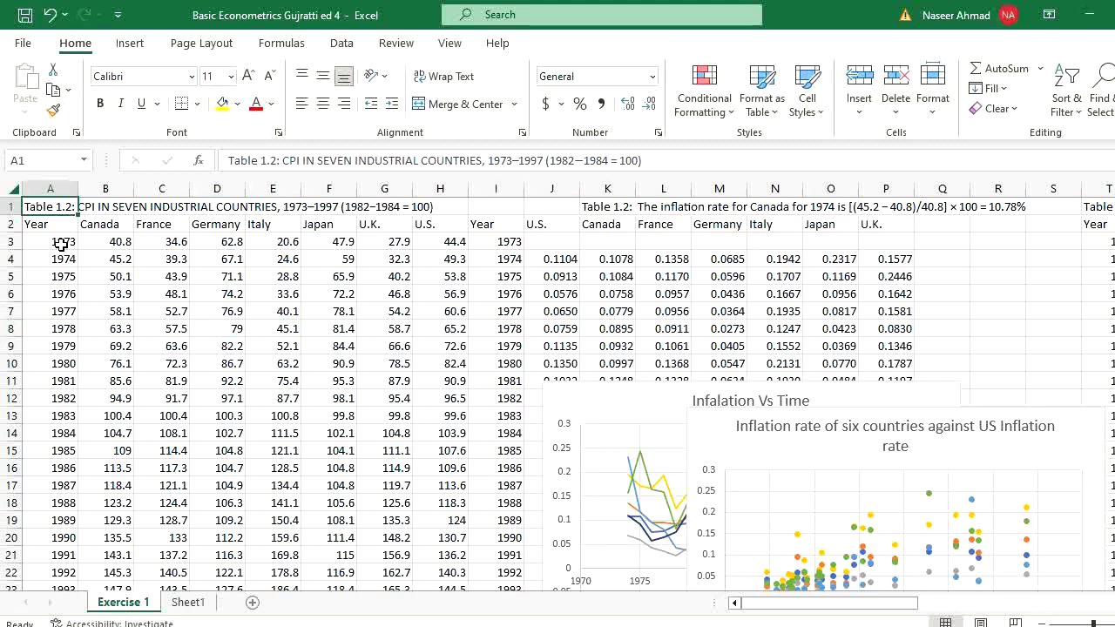
left_click(114, 226)
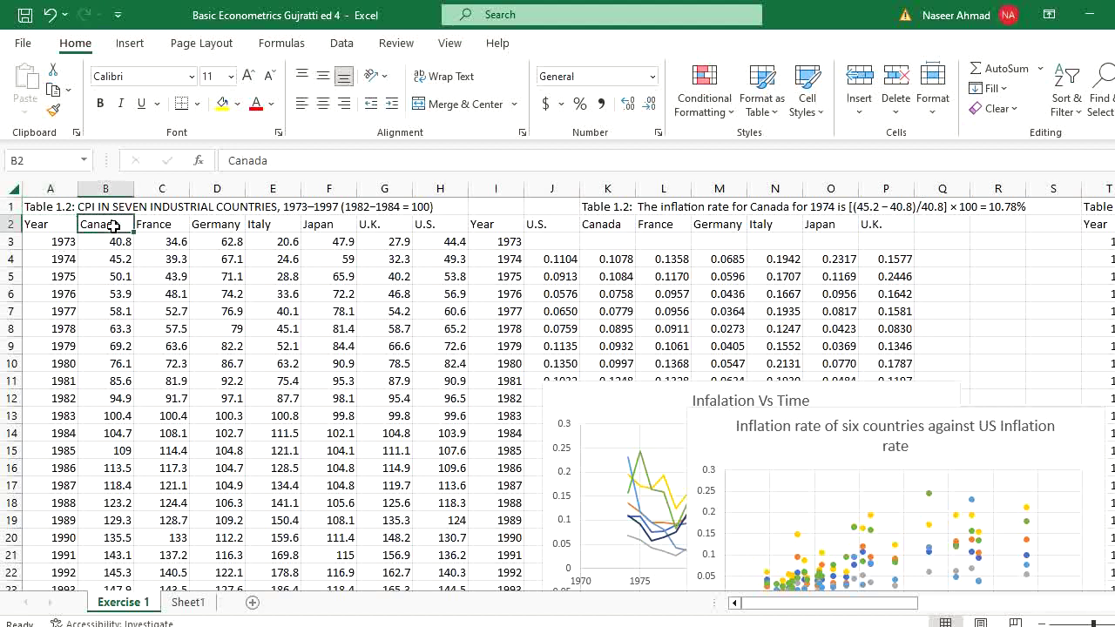
left_click(193, 291)
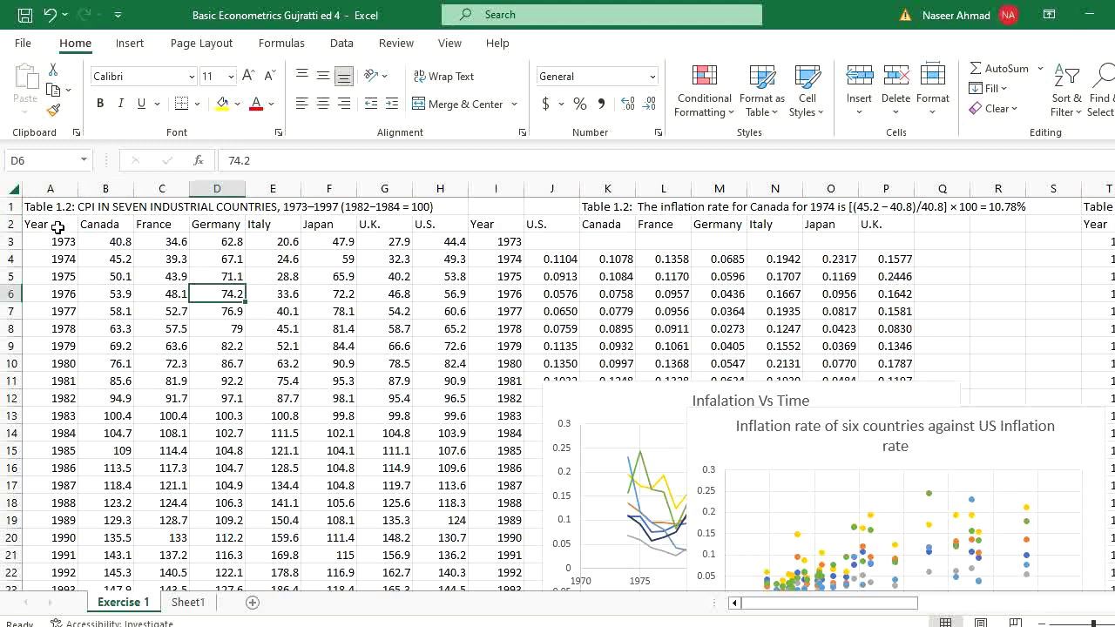
left_click_drag(58, 226, 501, 362)
scroll(557, 391, "up", 9)
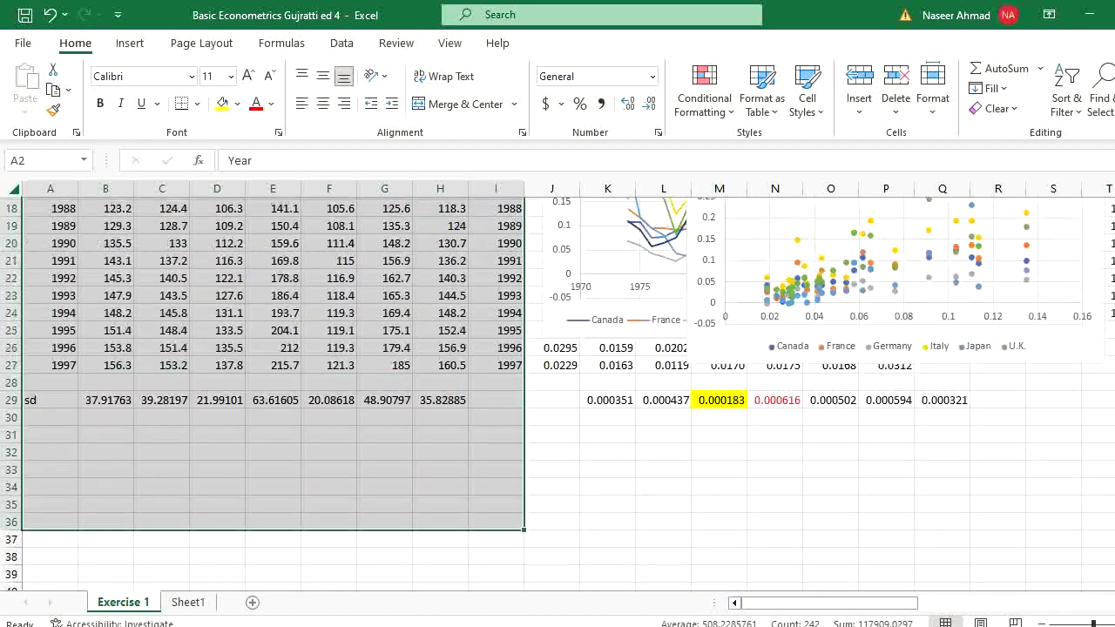
- Move the inflation-versus-time chart and the six-country scatter chart farther off the inflation-rate table in columns J to P
left_click(775, 397)
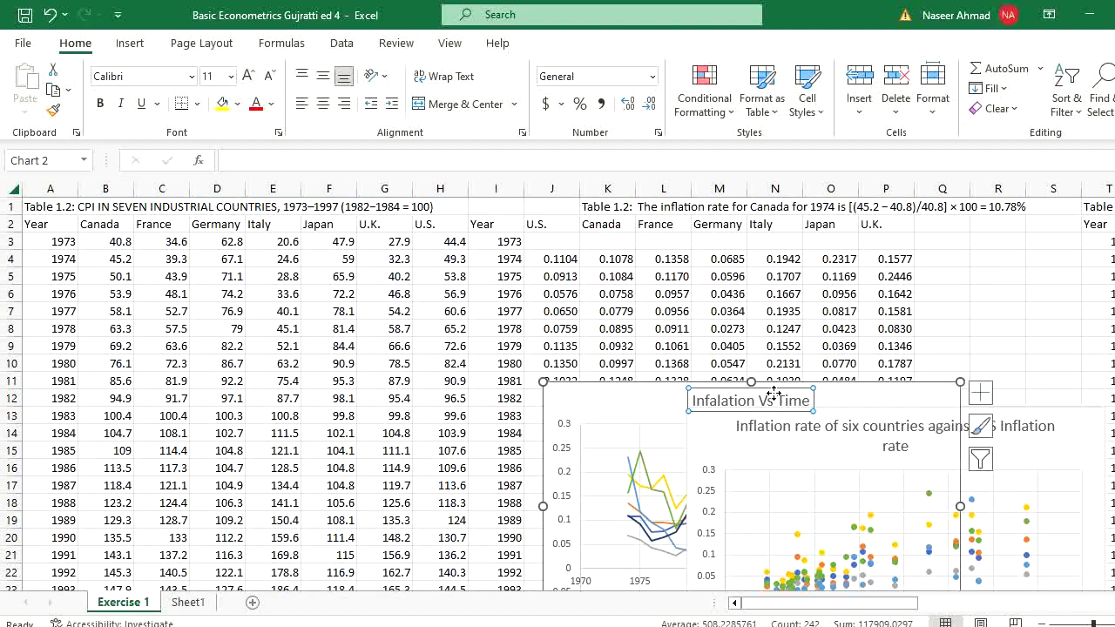
left_click_drag(939, 407, 1059, 433)
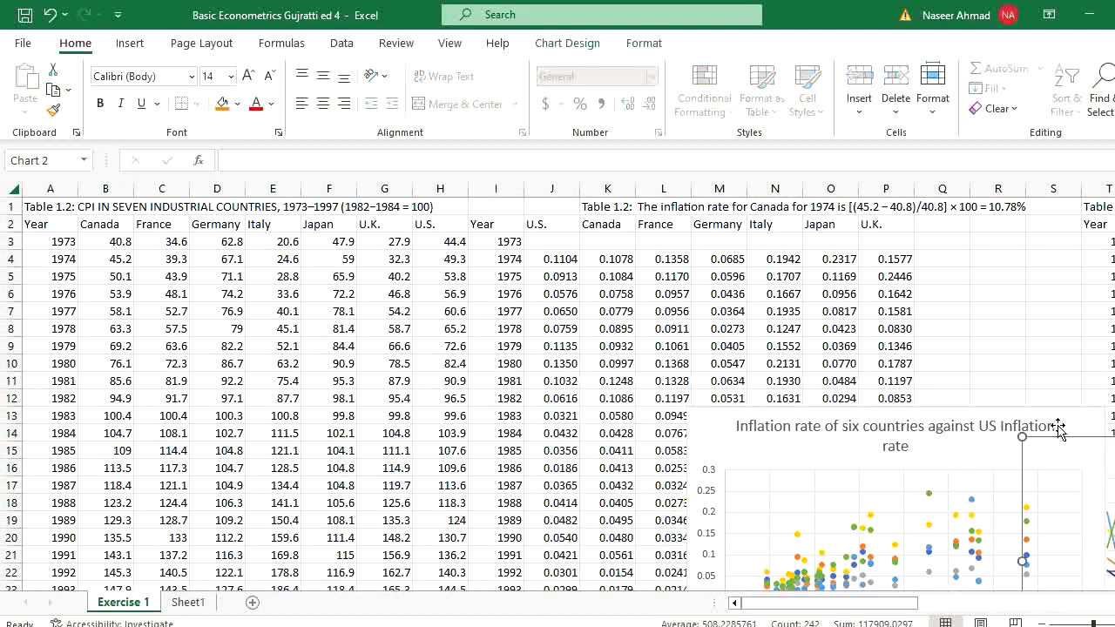
left_click_drag(795, 414, 1002, 449)
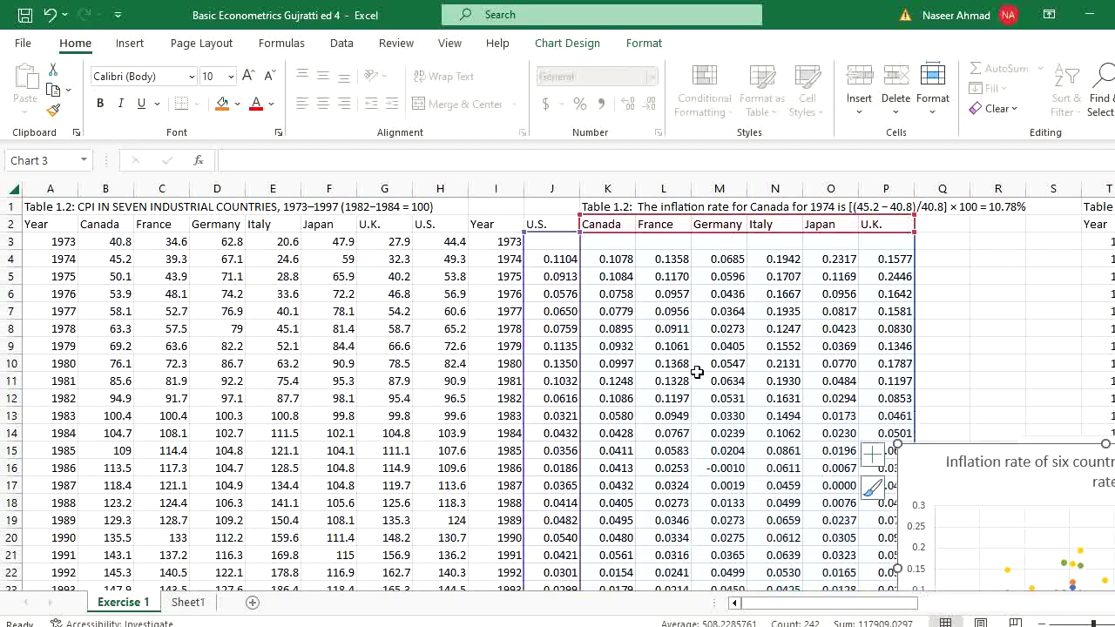
left_click(608, 328)
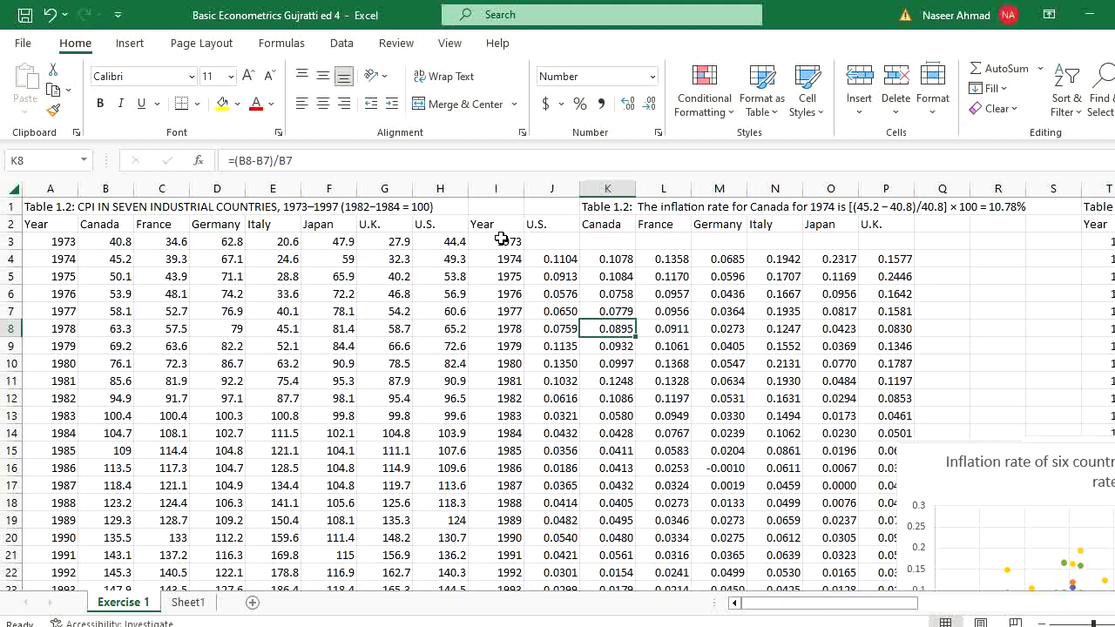
- Insert a blank column before the second Year column, separating the CPI data from the inflation-rate table
left_click(499, 241)
left_click(495, 185)
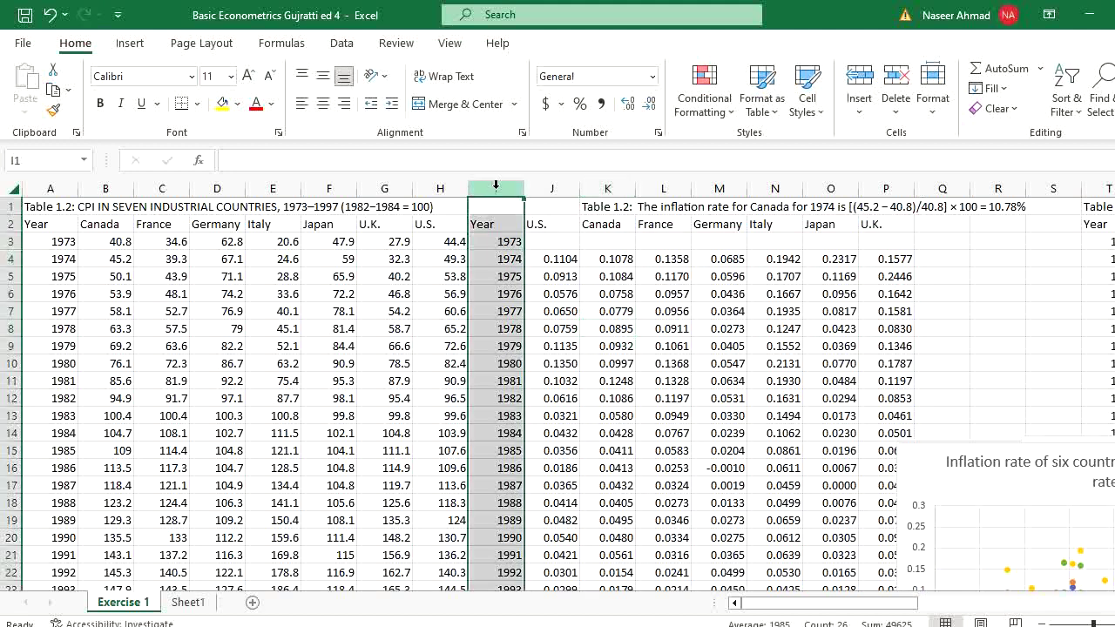
right_click(497, 187)
left_click(561, 373)
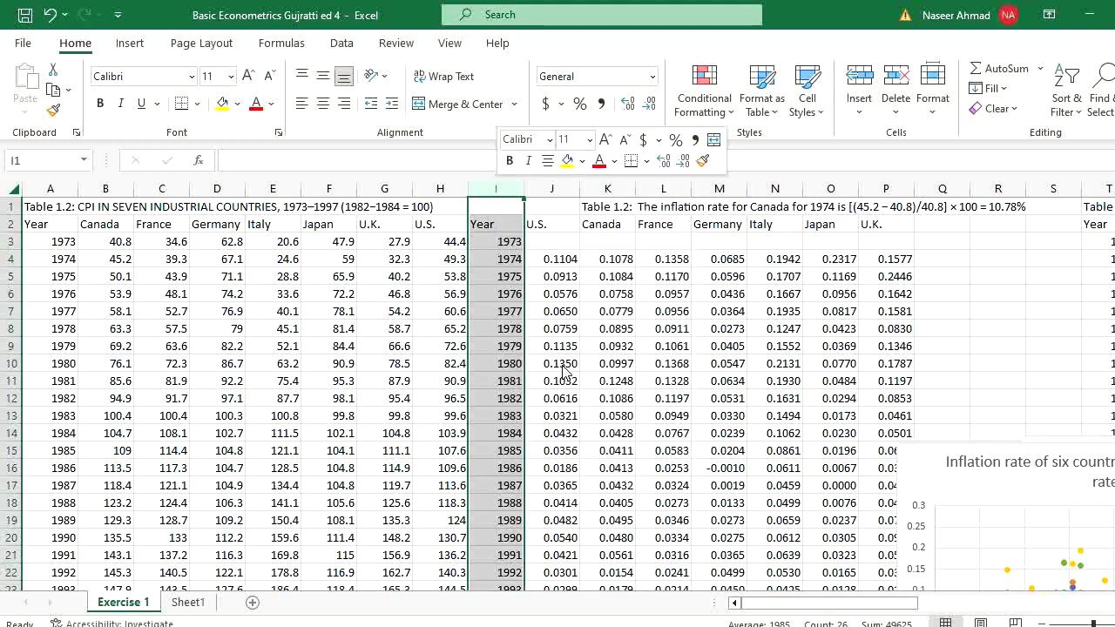
left_click_drag(607, 363, 565, 253)
left_click(566, 252)
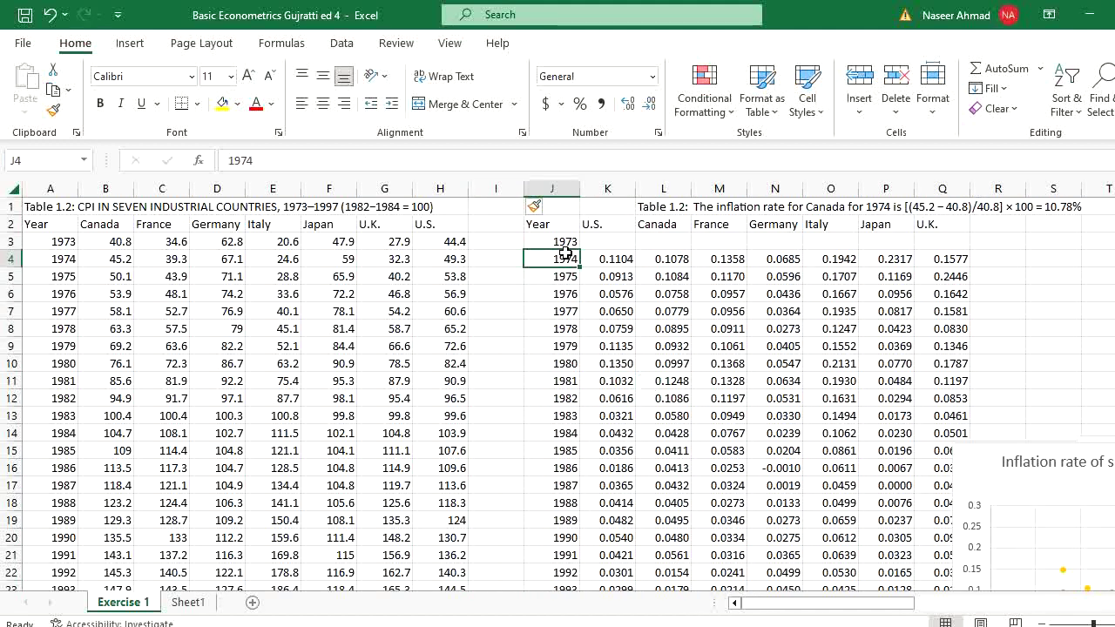
- Move the U.S. inflation-rate column from K to column R, after U.K., replacing existing data so the order matches the CPI headers
left_click_drag(433, 228, 87, 227)
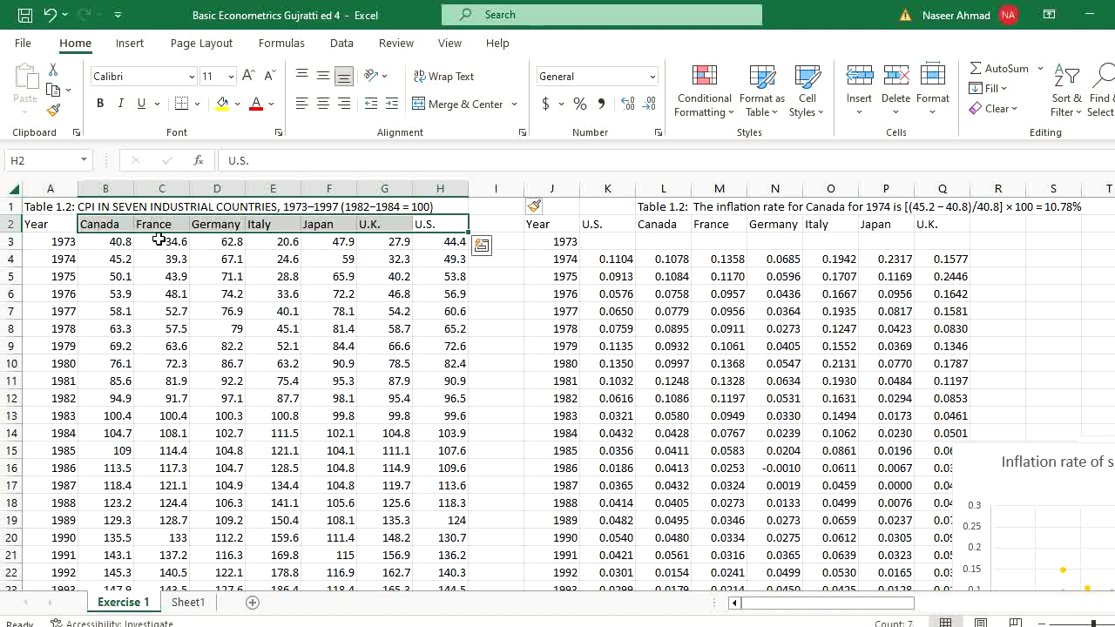
left_click(608, 193)
left_click_drag(633, 240, 1009, 278)
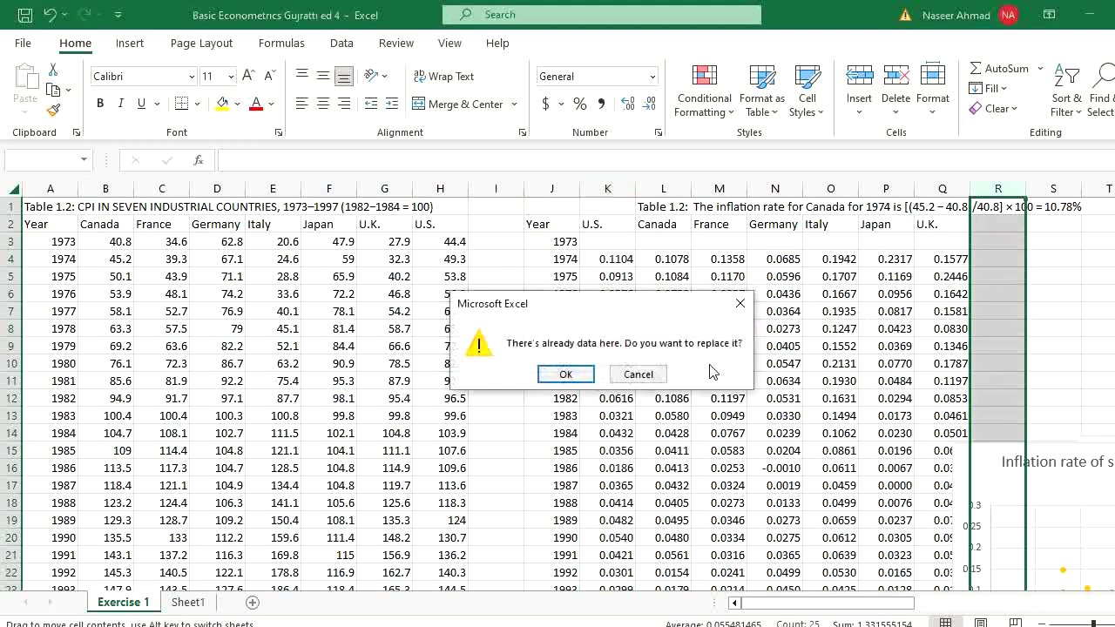
left_click(567, 375)
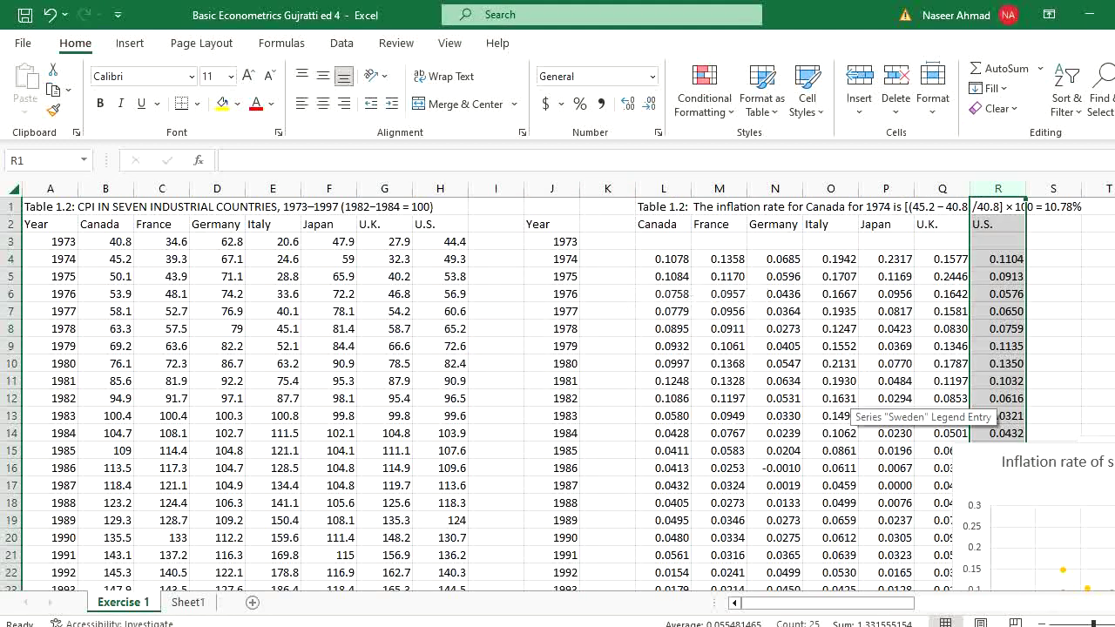
scroll(557, 392, "down", 10)
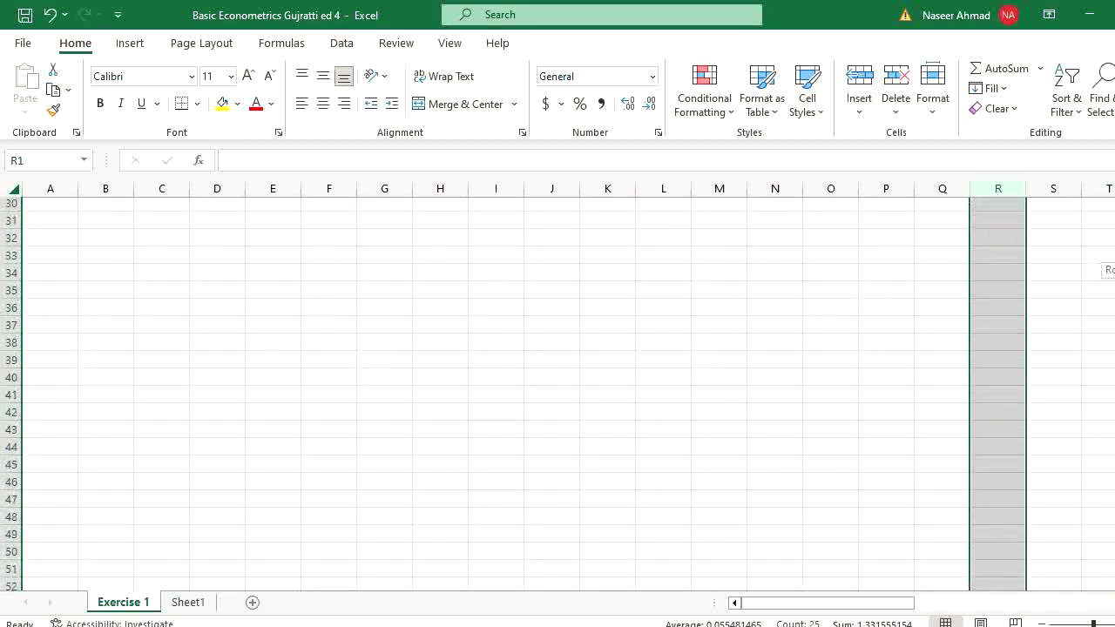
scroll(557, 392, "up", 6)
left_click(853, 329)
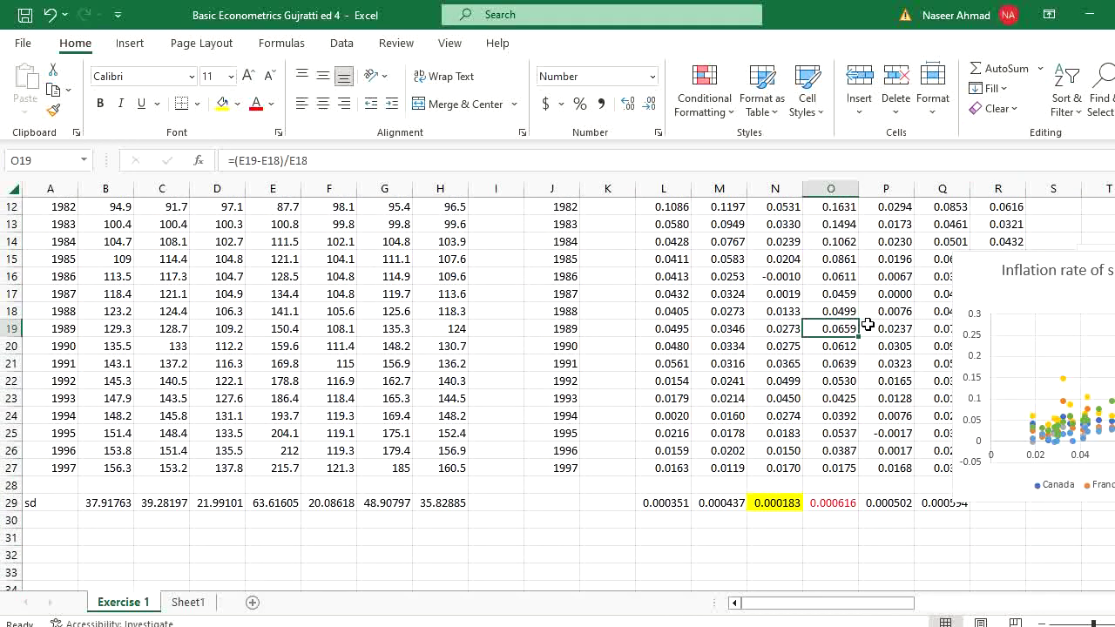
scroll(557, 391, "up", 4)
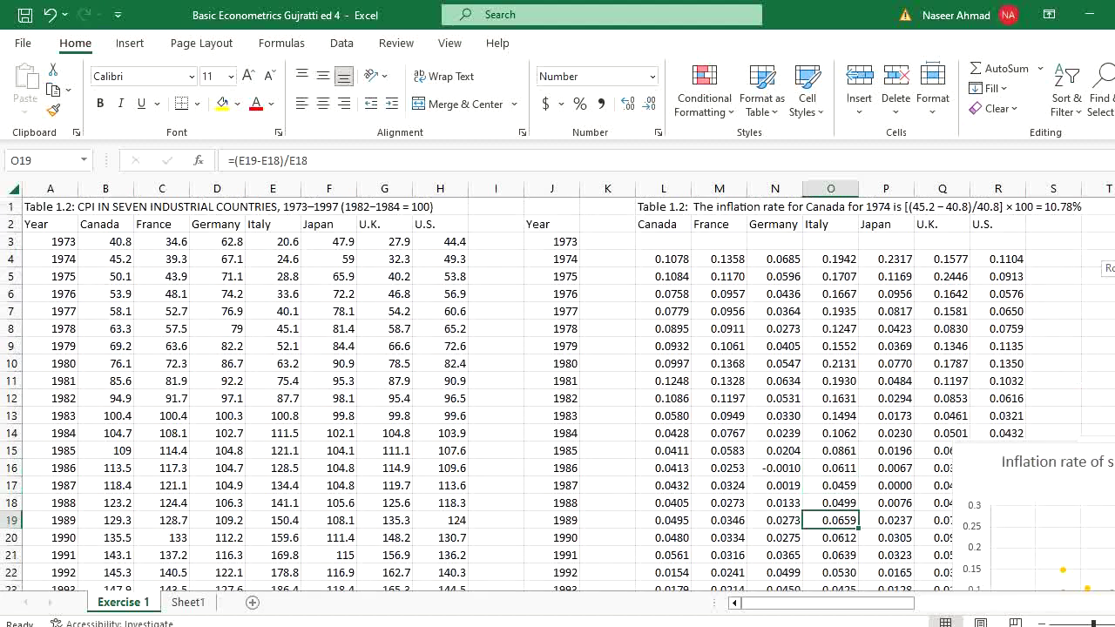
- Check Canada's 1974 inflation-rate formula in L4 against the CPI cells it references
left_click(680, 275)
left_click(679, 260)
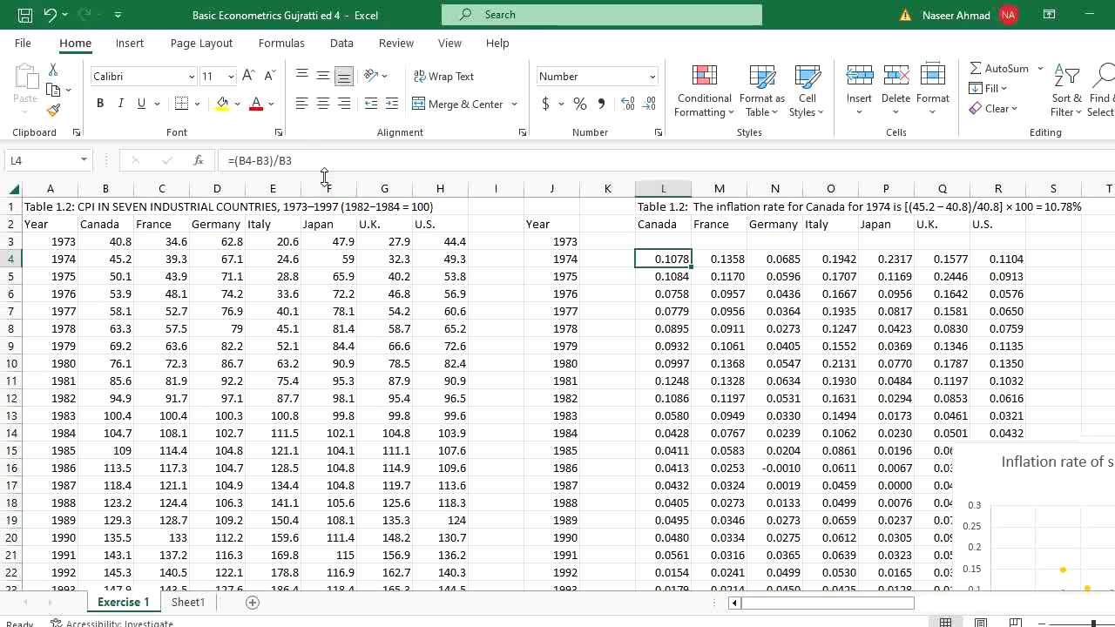
double_click(675, 259)
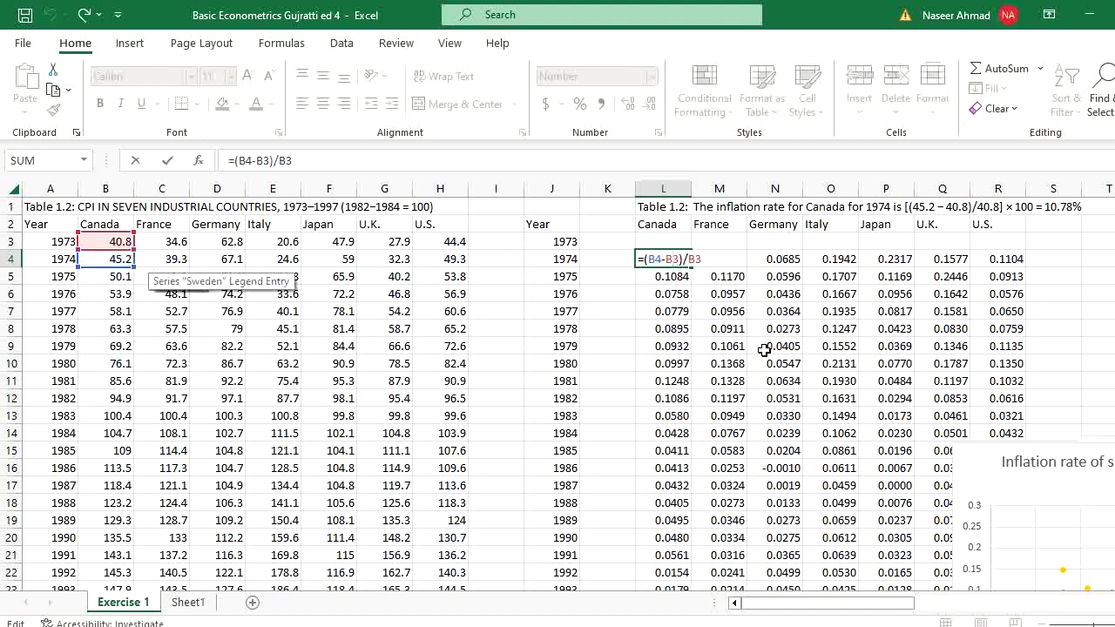
key("BackSpace")
type("3")
key("ctrl+Return")
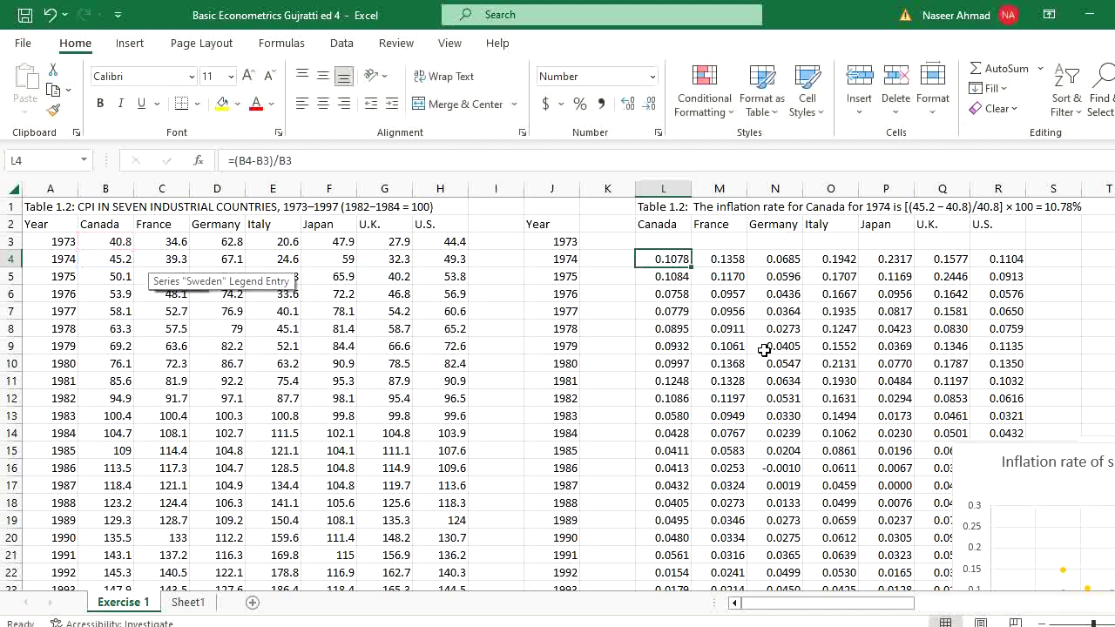
- Replace Canada's 1974 inflation formula in L4 with the percentage version =(B4-B3)/B3*100
key("Delete")
type("=")
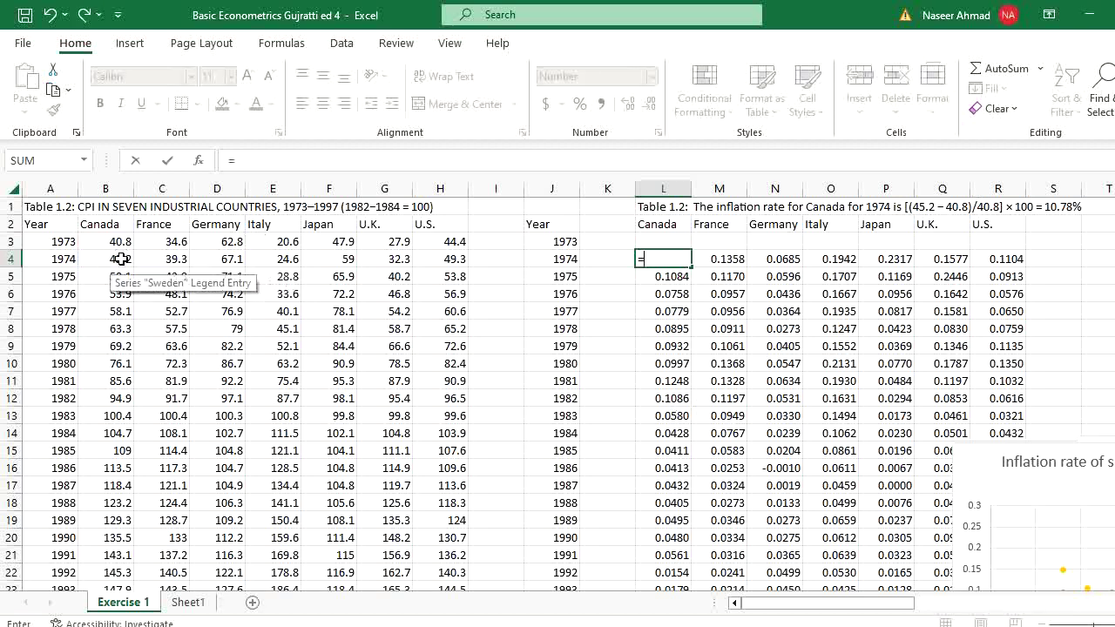
type("(")
left_click(118, 260)
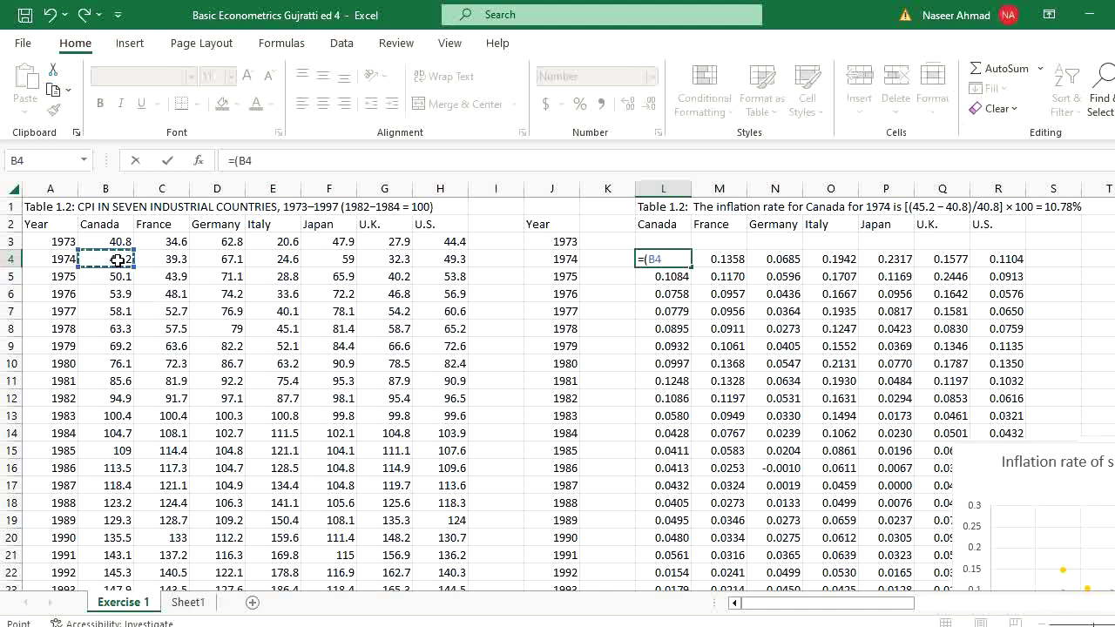
type("-")
left_click(120, 241)
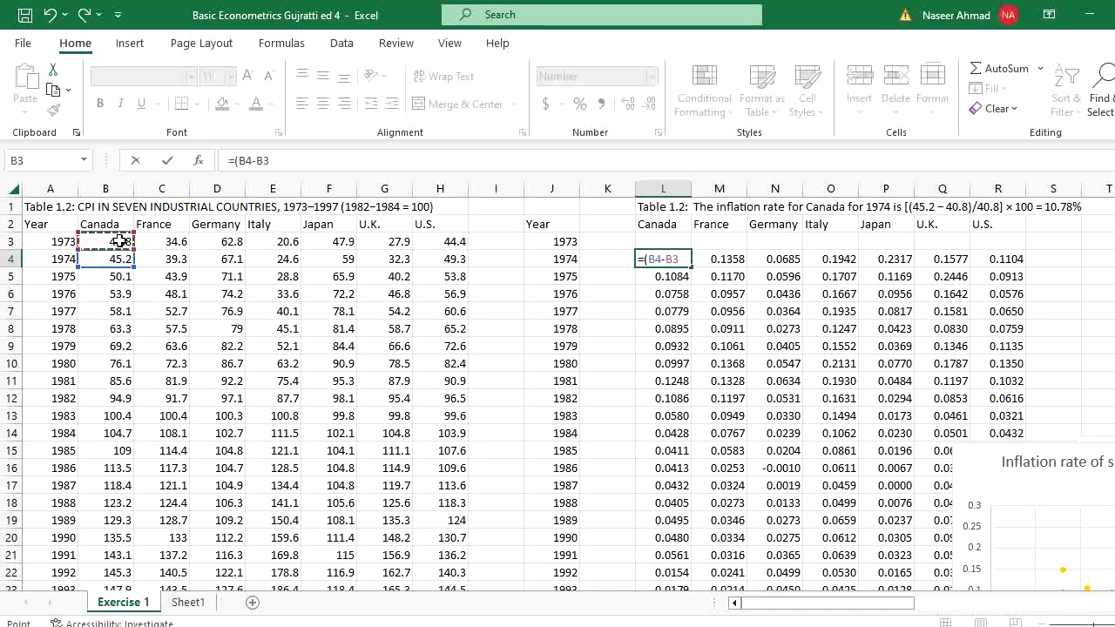
type(")/")
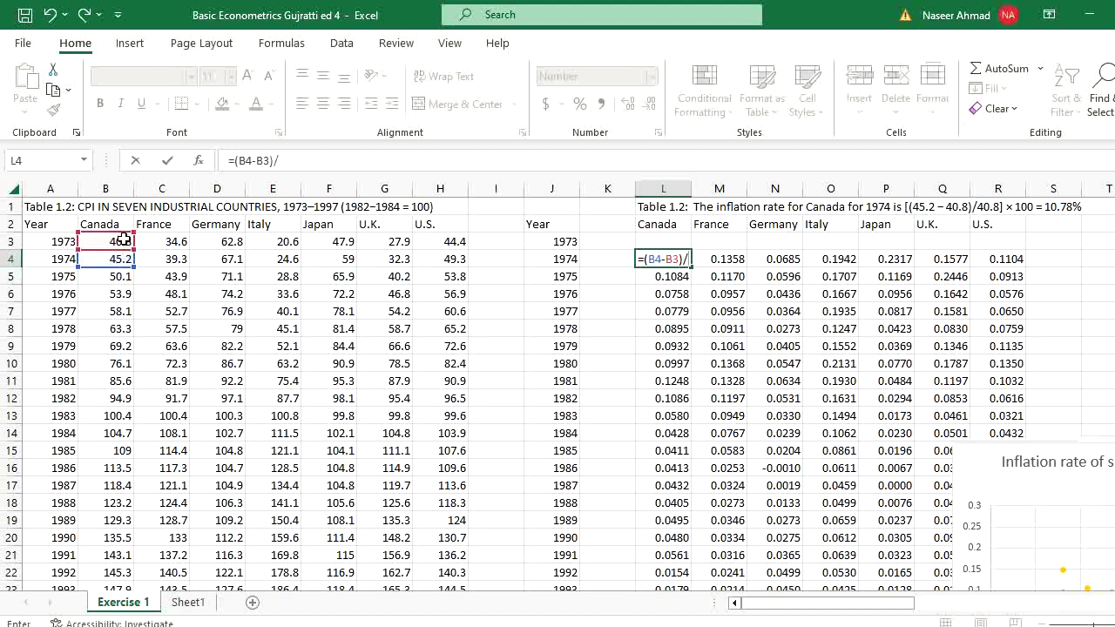
left_click(124, 242)
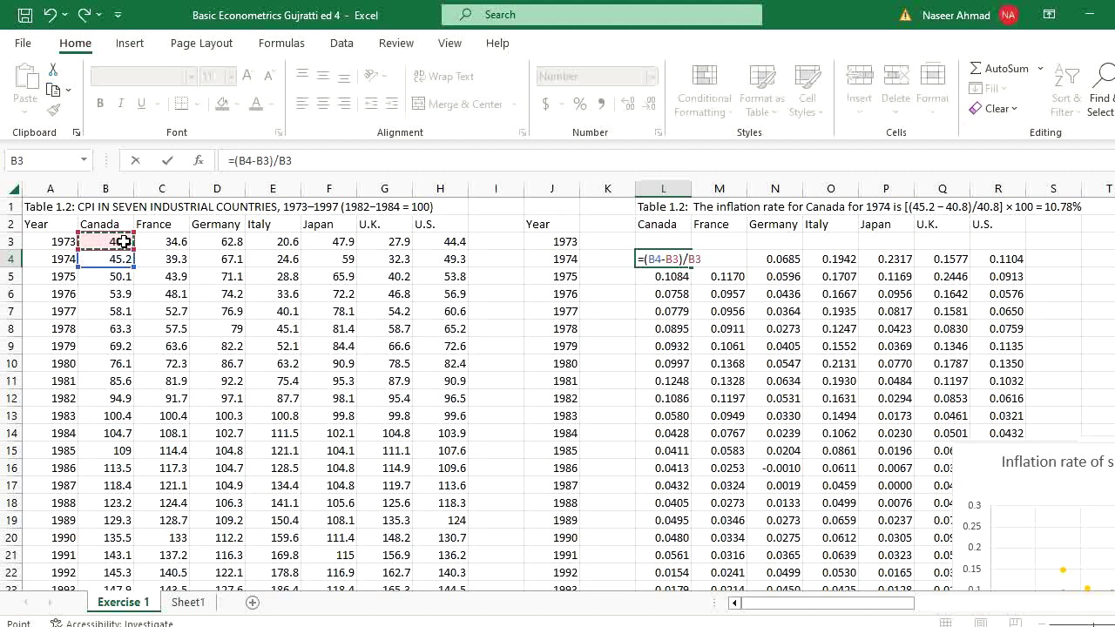
type("*")
key("Return")
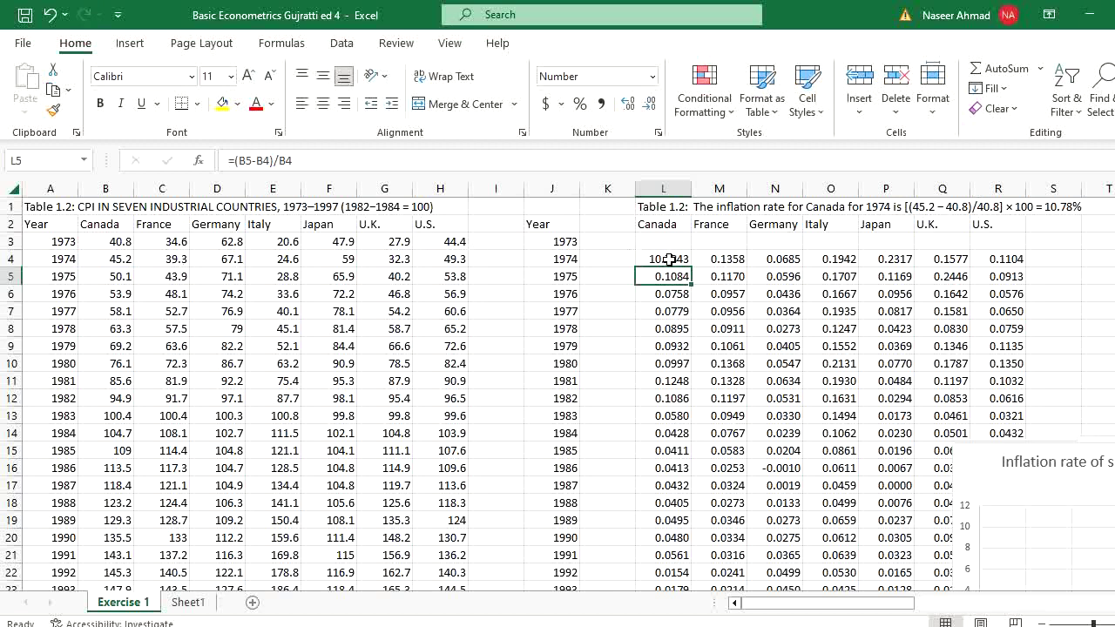
- Fill the percentage formula from L4 across to the U.S. column R and down through the 1997 row
left_click(685, 257)
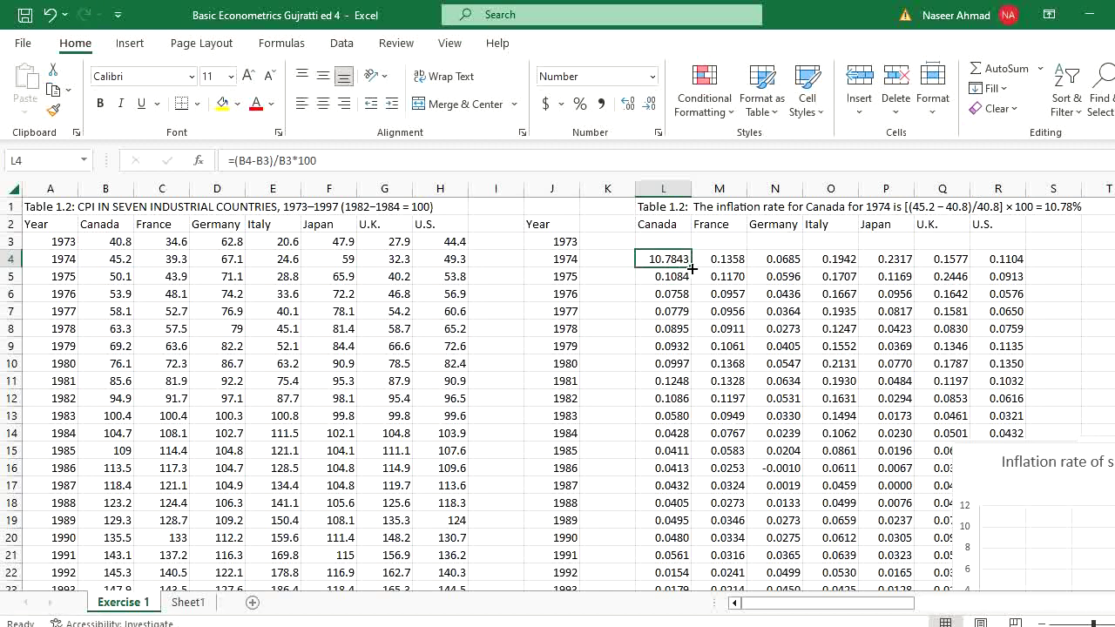
left_click_drag(691, 269, 1005, 266)
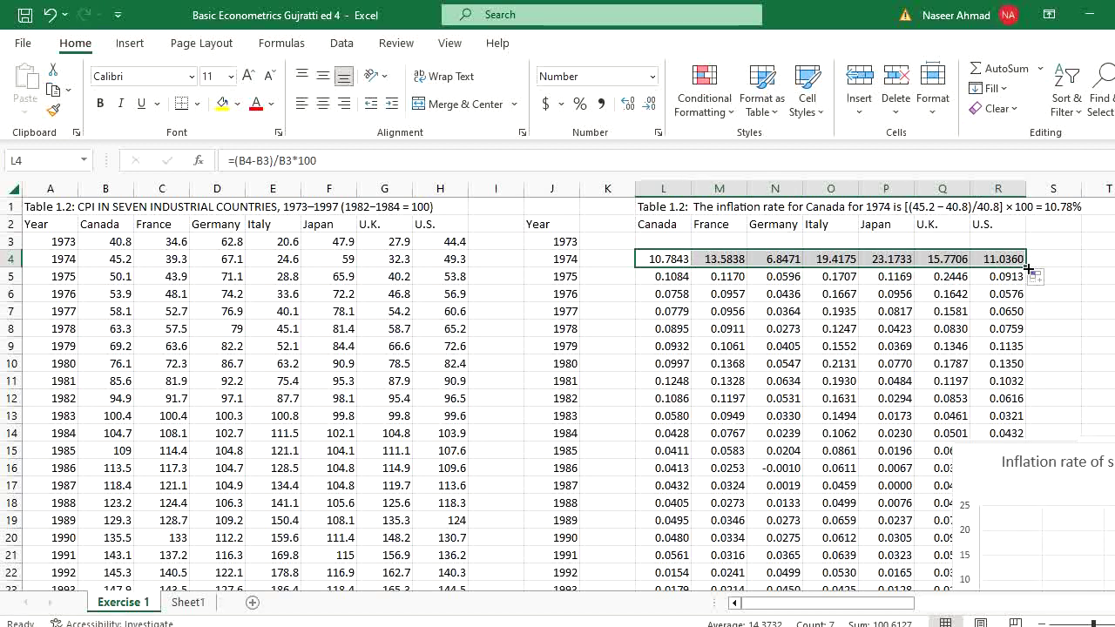
double_click(1027, 268)
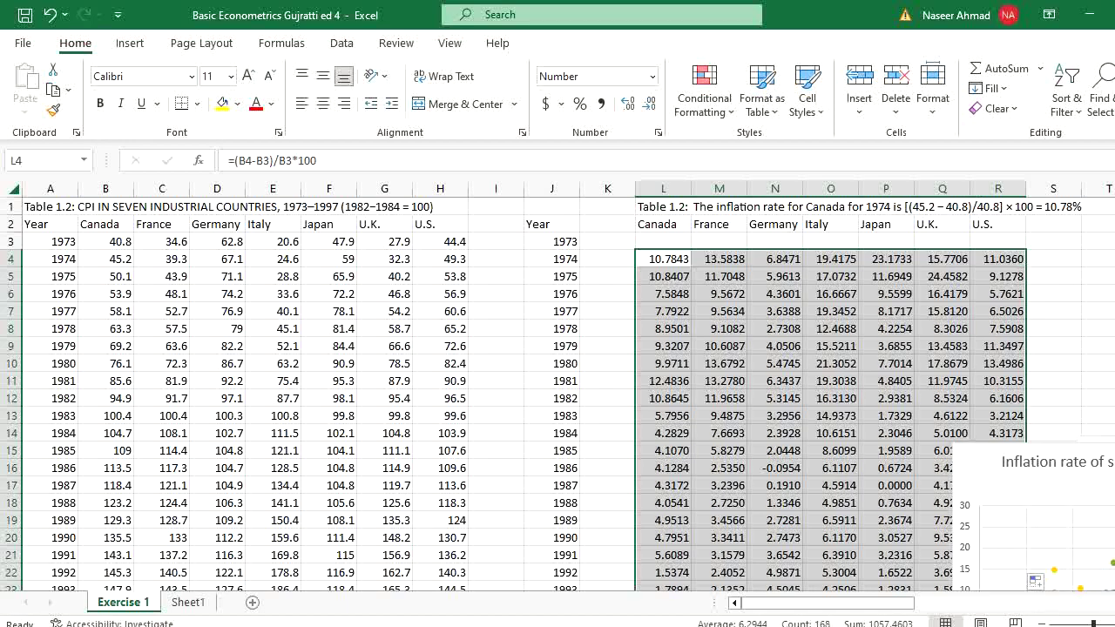
mouse_move(1111, 254)
left_mouse_down()
mouse_move(1111, 287)
mouse_move(1111, 254)
left_mouse_up()
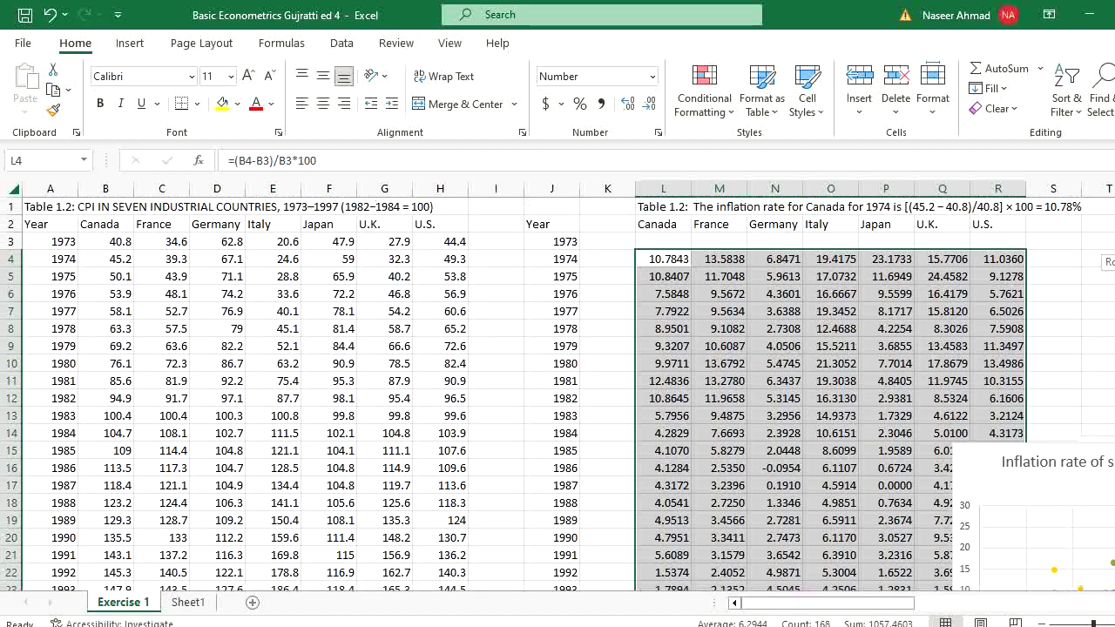
- Remove the *100 multiplier from Canada's 1974 formula in L4, leaving =(B4-B3)/B3
left_click(657, 259)
left_click(338, 159)
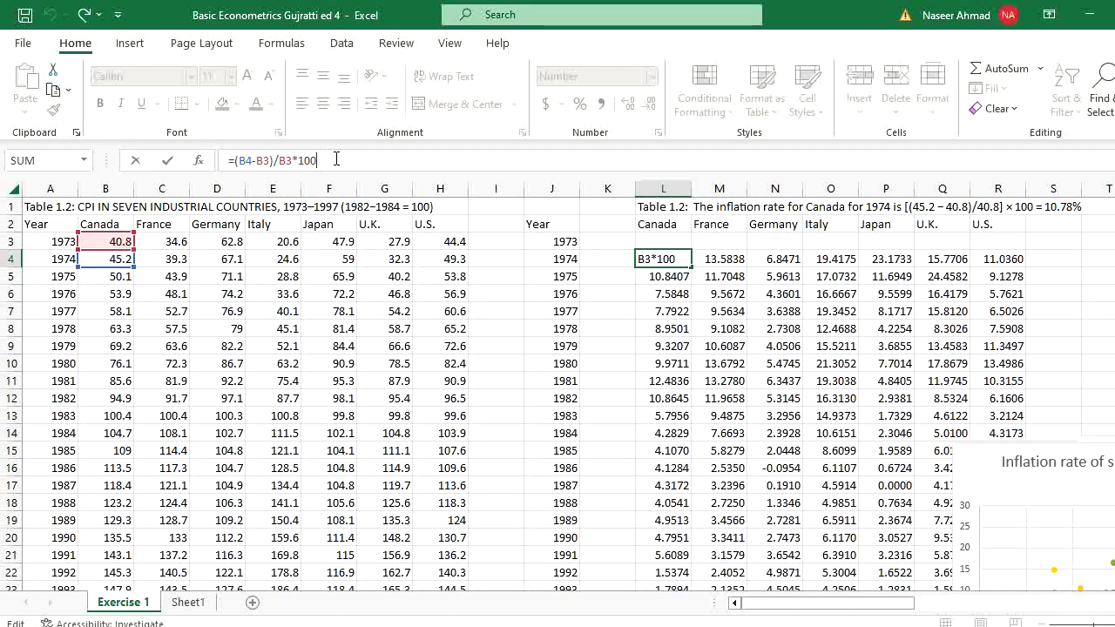
key("BackSpace")
key("BackSpace")
key("BackSpace")
key("BackSpace")
key("Return")
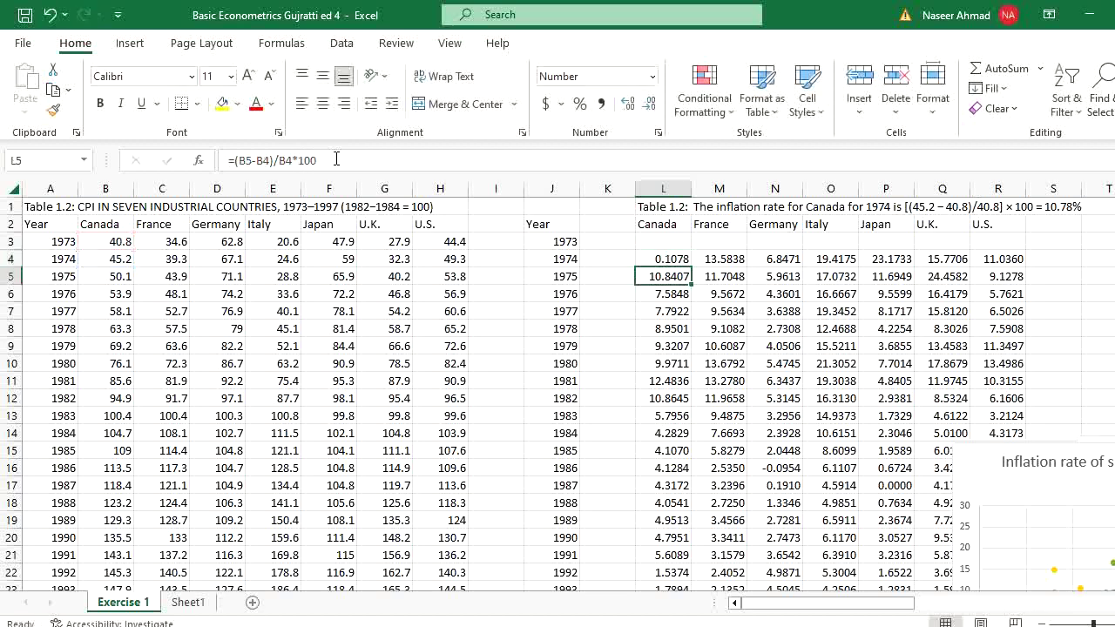
- Fill the decimal inflation formula from L4 across to column R and down through the 1997 row
left_click(682, 261)
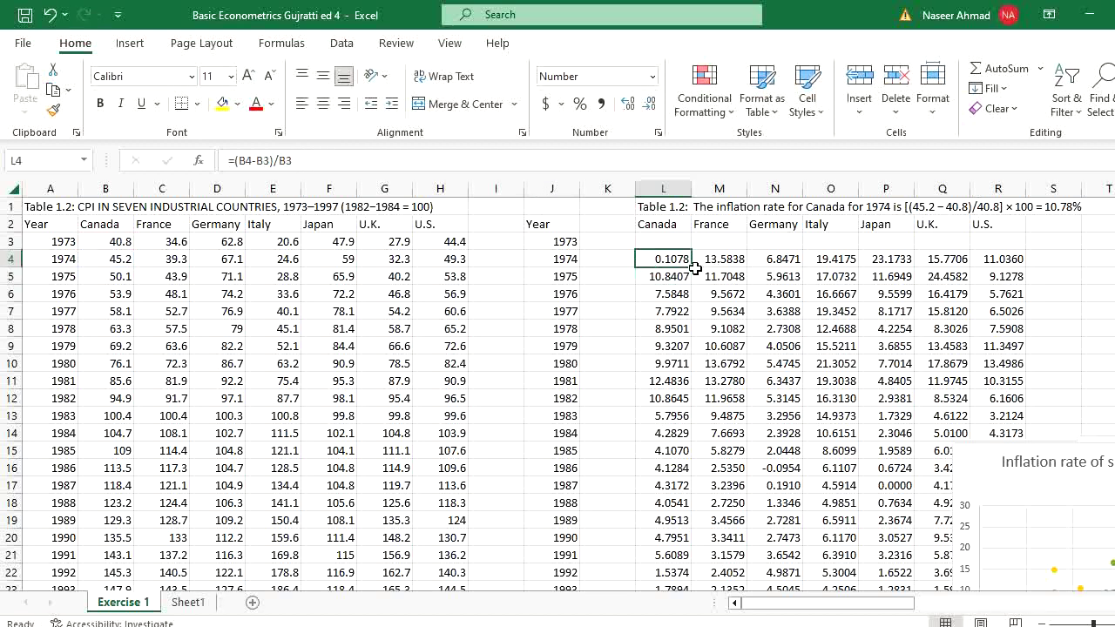
left_click_drag(691, 270, 1021, 266)
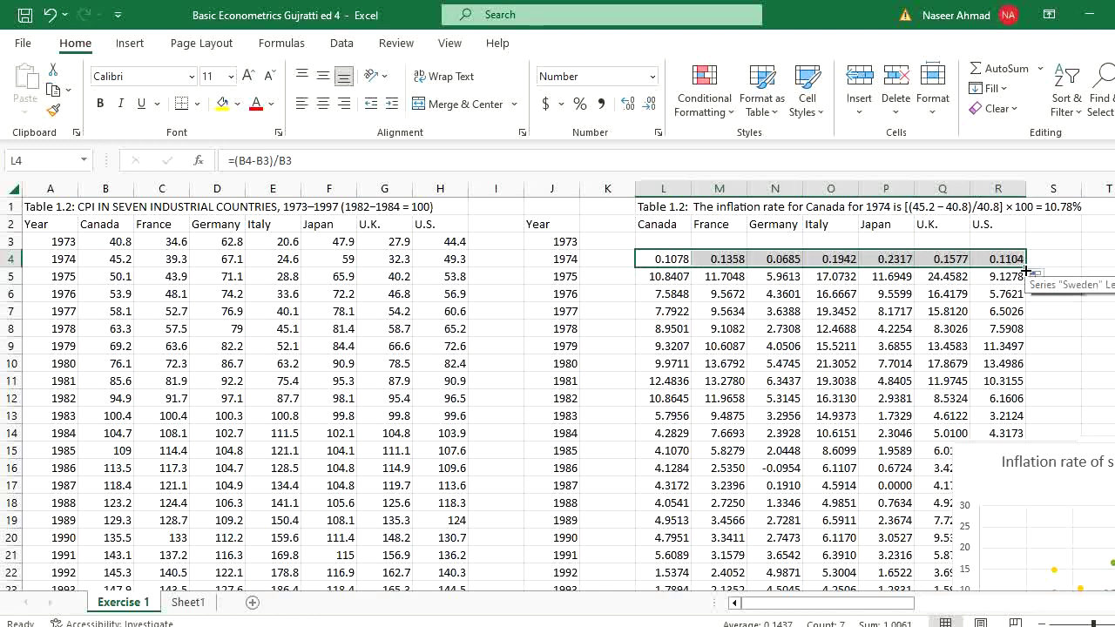
double_click(1025, 268)
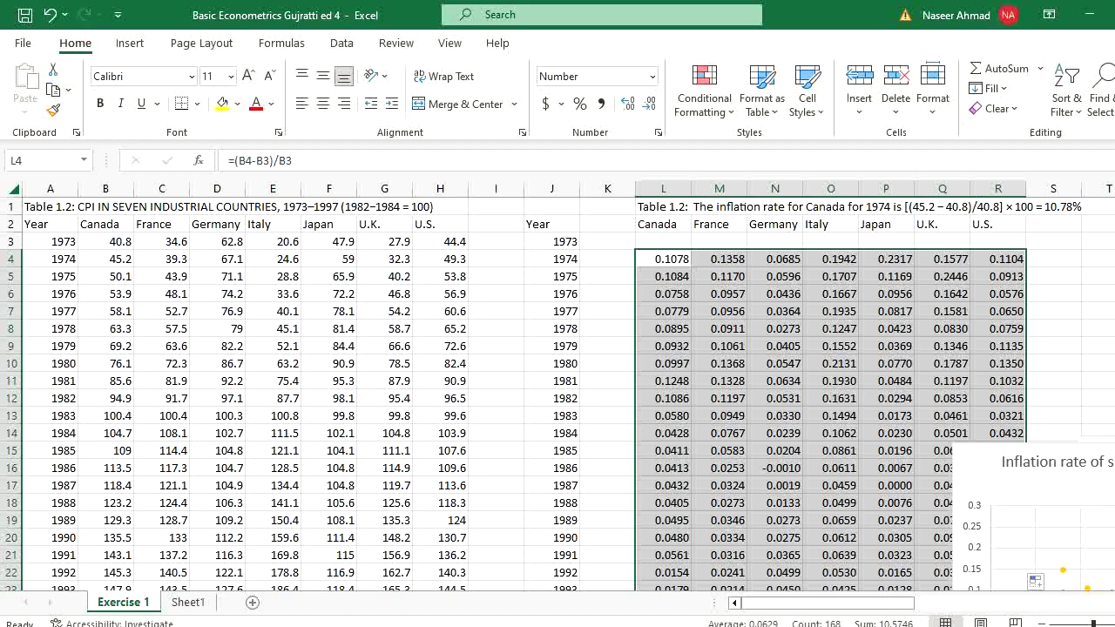
scroll(557, 392, "down", 10)
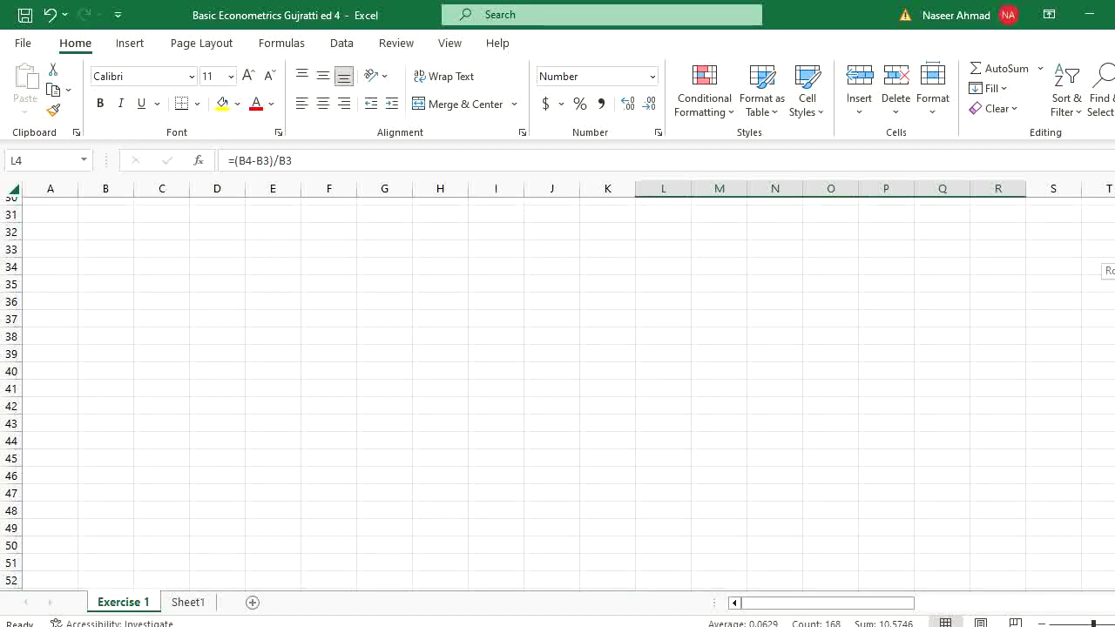
scroll(558, 392, "up", 6)
scroll(557, 391, "up", 4)
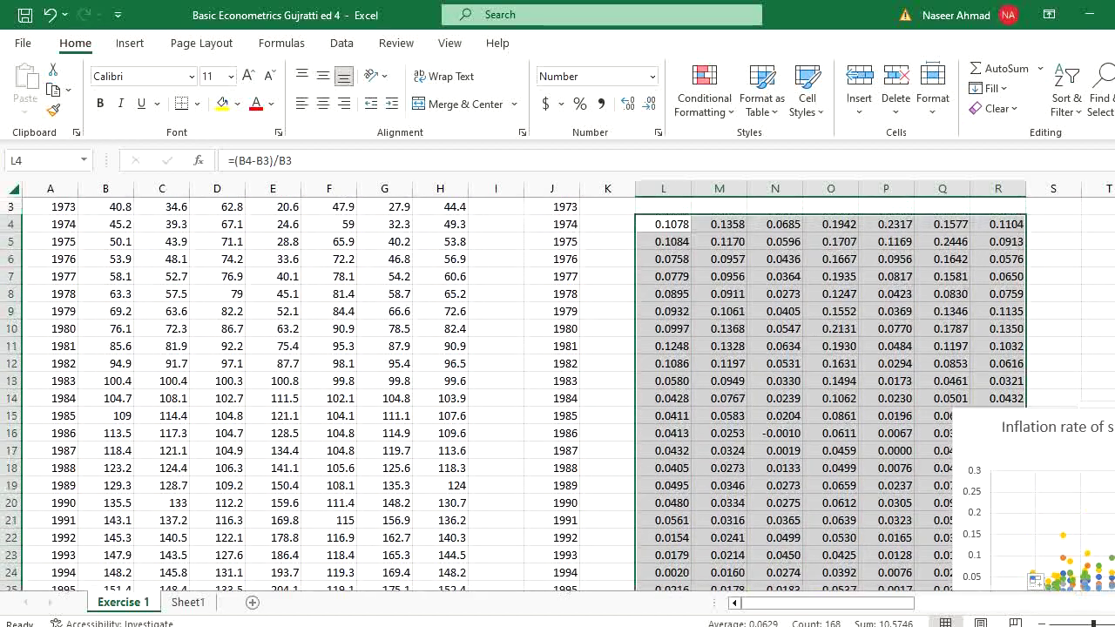
- Switch to the Word notes to review the percentage inflation-rate table and the inflation-versus-time chart, and return to the Excel workbook
key("alt+Tab")
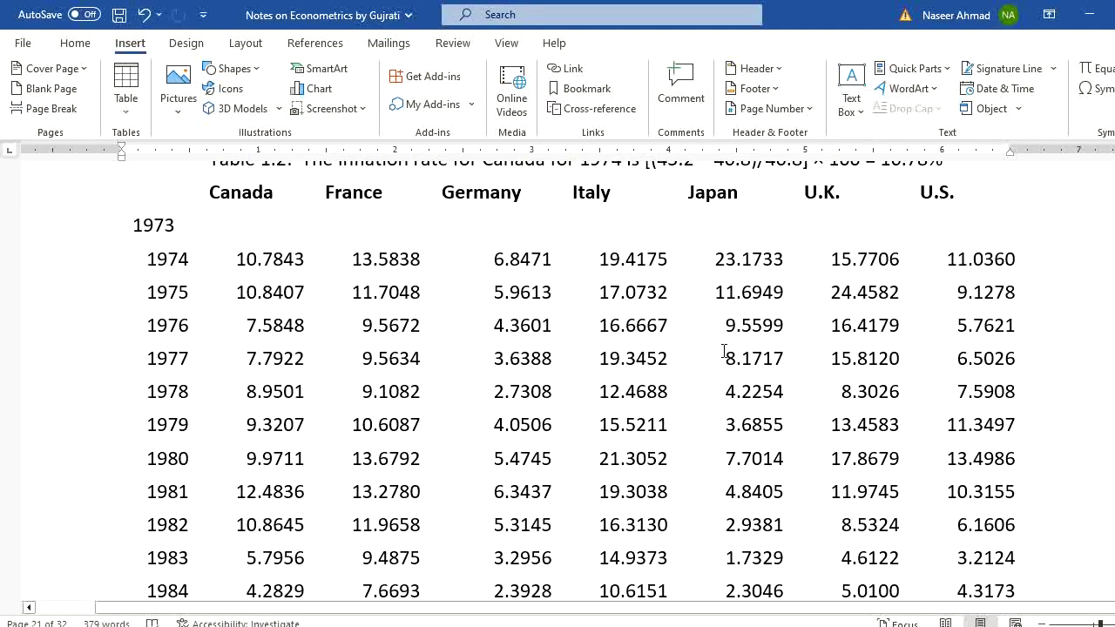
left_click(832, 324)
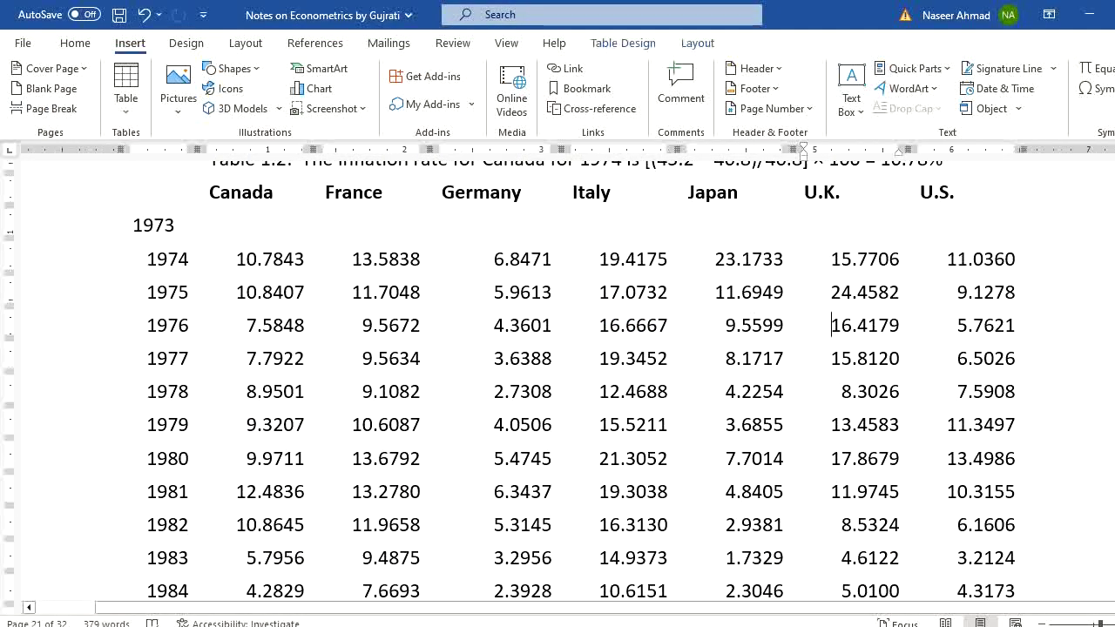
scroll(1094, 622, "down", 3)
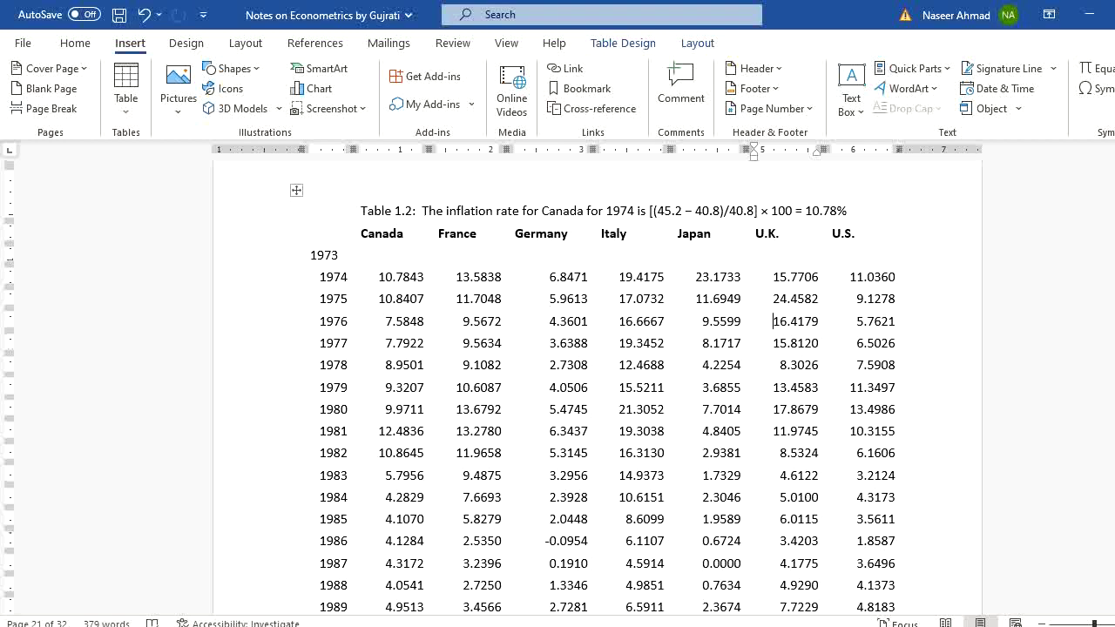
scroll(598, 384, "down", 10)
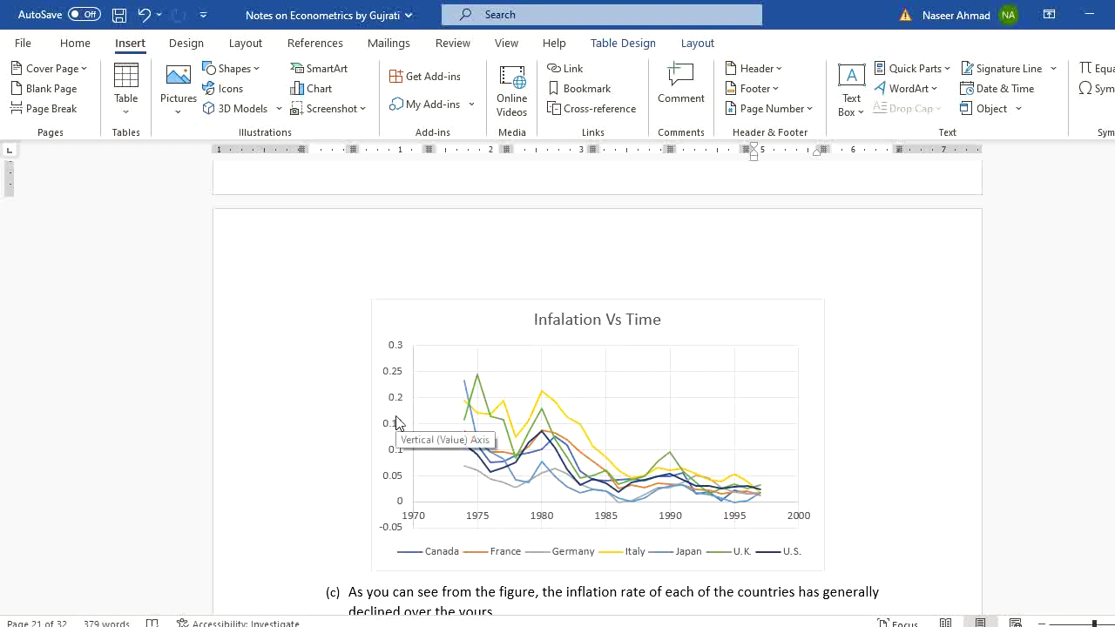
key("alt+Tab")
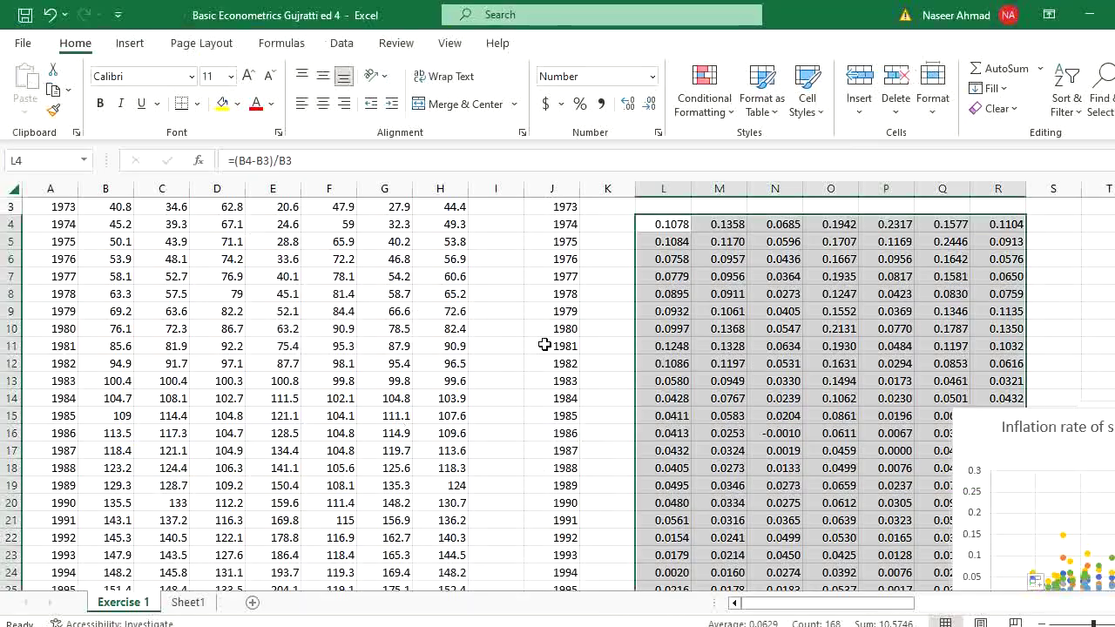
left_click(723, 282)
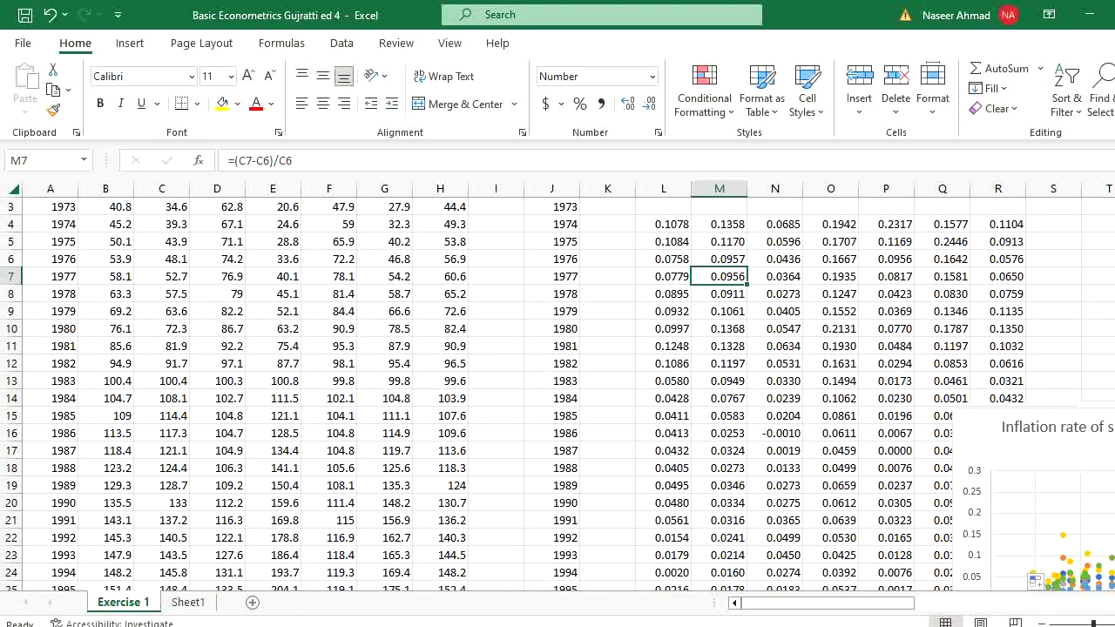
scroll(638, 275, "up", 1)
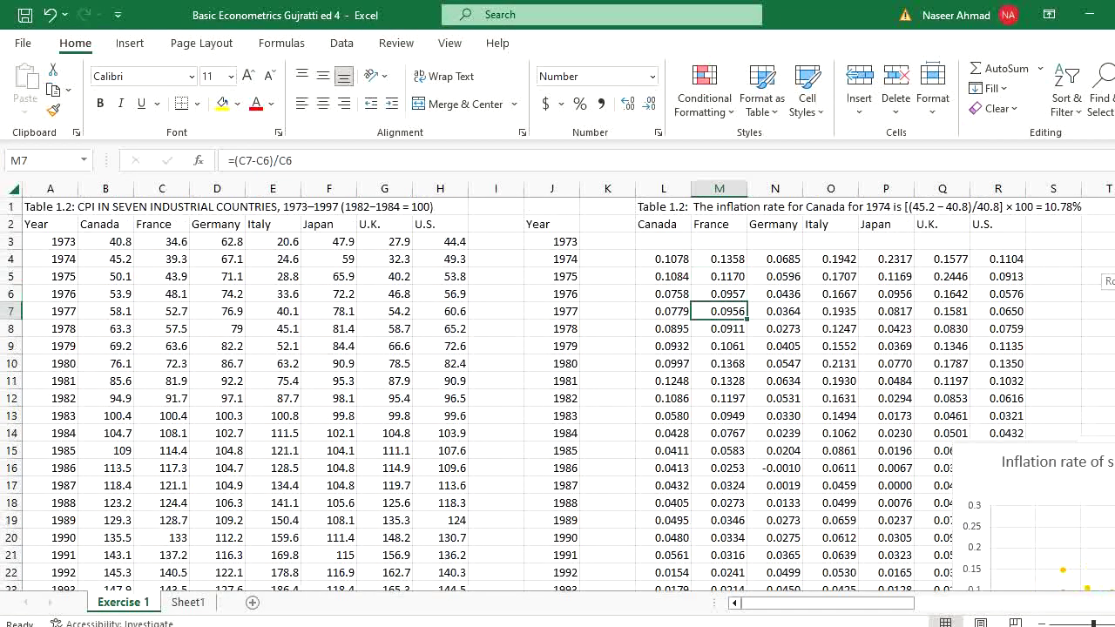
left_click(677, 260)
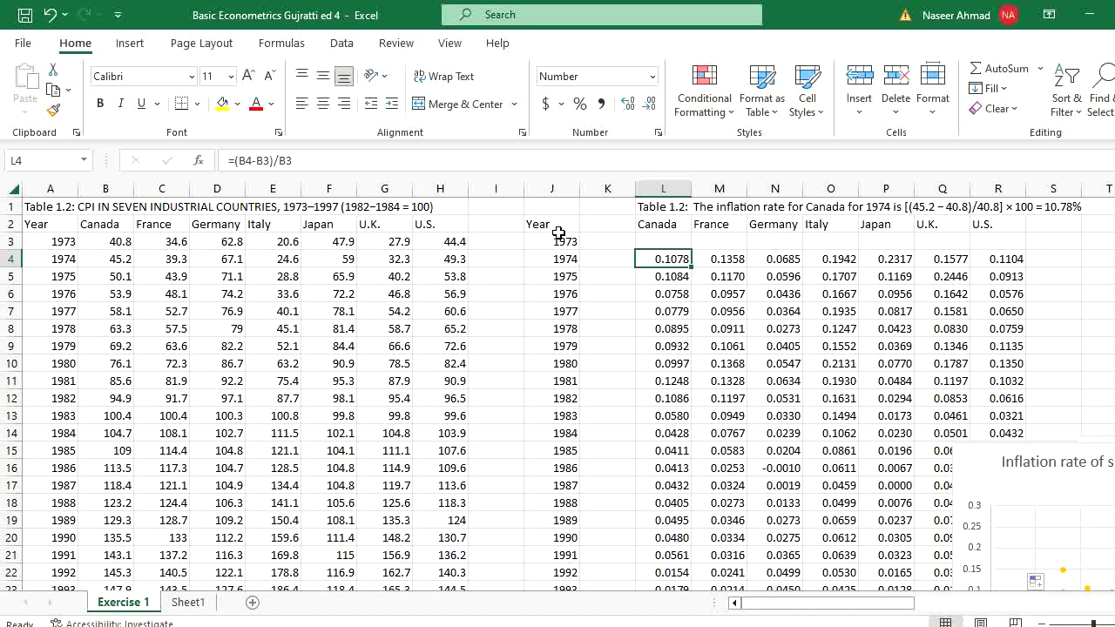
left_click_drag(558, 229, 1026, 526)
scroll(1026, 526, "down", 1)
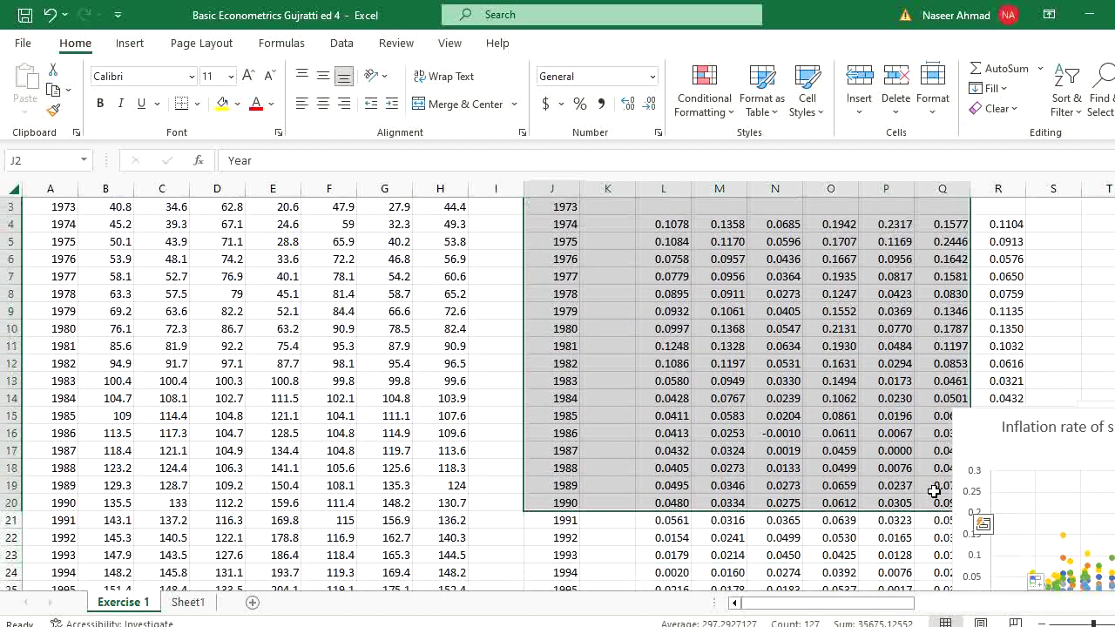
left_click(825, 448)
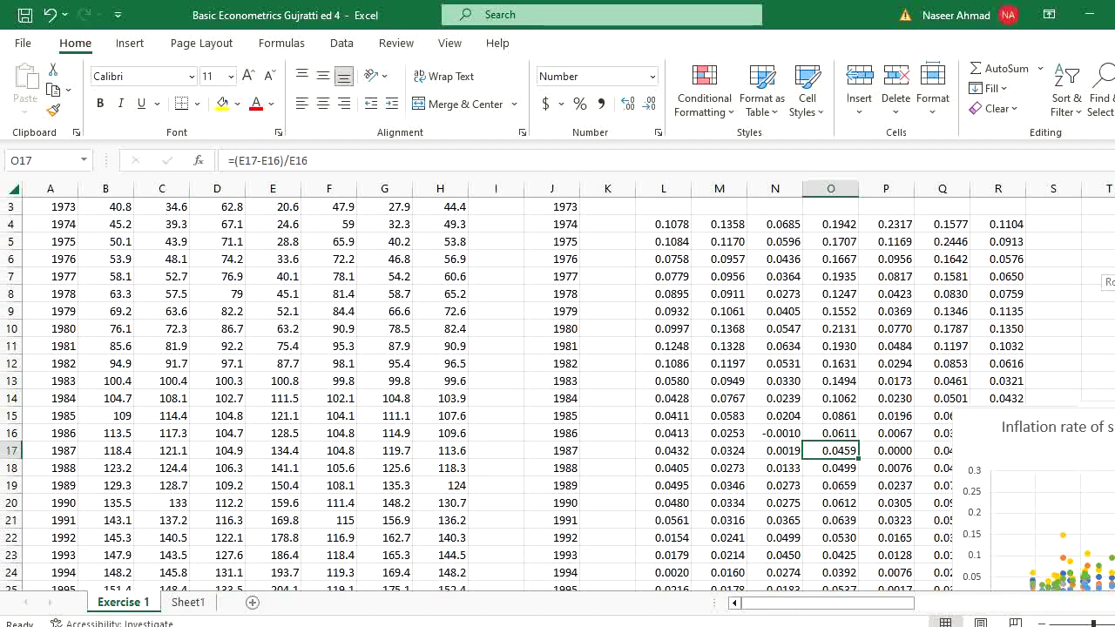
- Delete the empty column K between the years and Canada's inflation rates
scroll(801, 209, "up", 1)
left_click(618, 189)
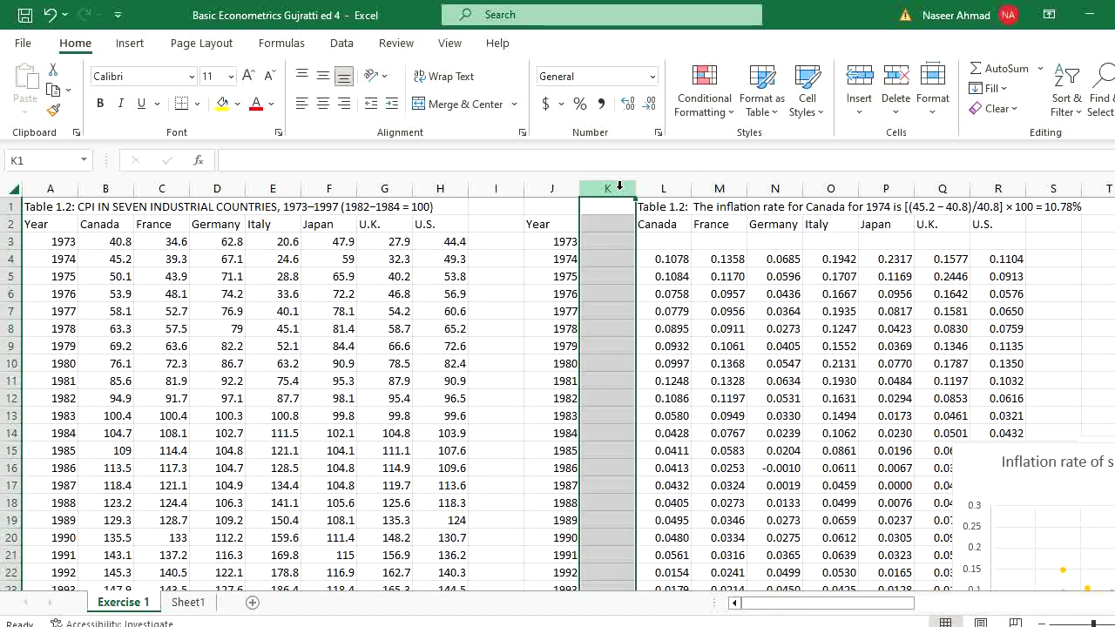
right_click(618, 190)
left_click(668, 389)
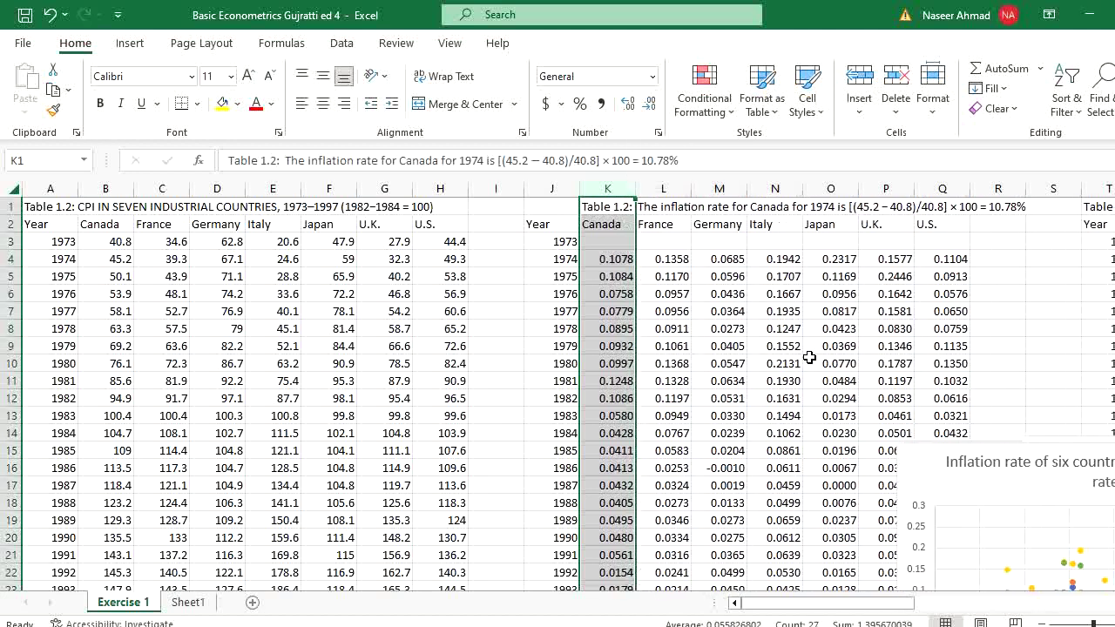
- Select the year and inflation-rate table J2:Q27 and insert a Scatter with Straight Lines and Markers chart from it
left_click_drag(848, 363, 928, 540)
left_click(554, 223)
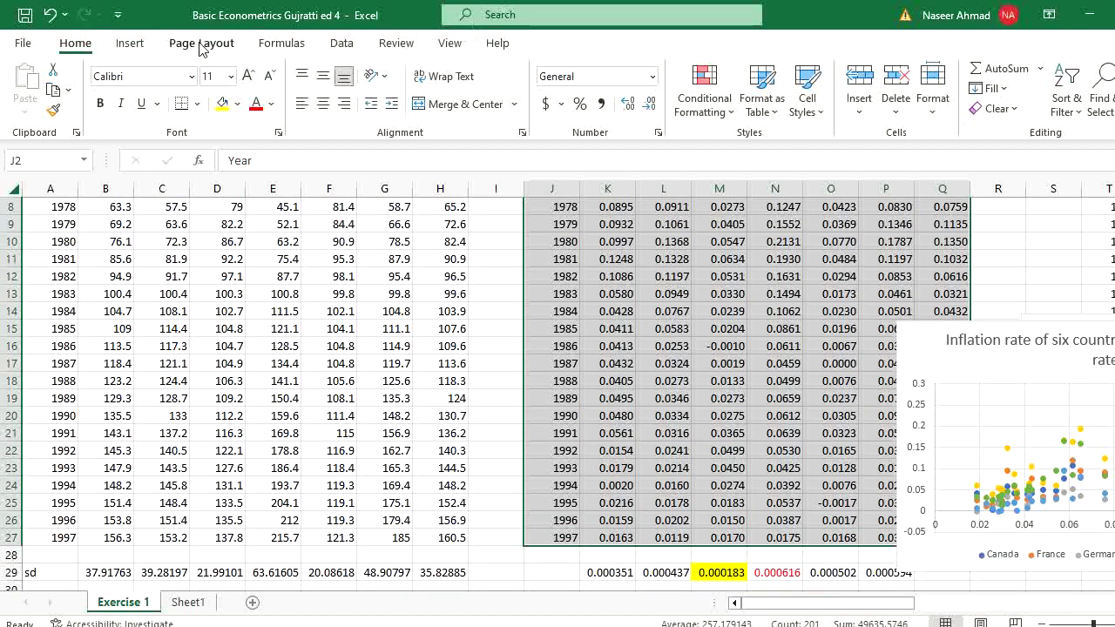
left_click(130, 50)
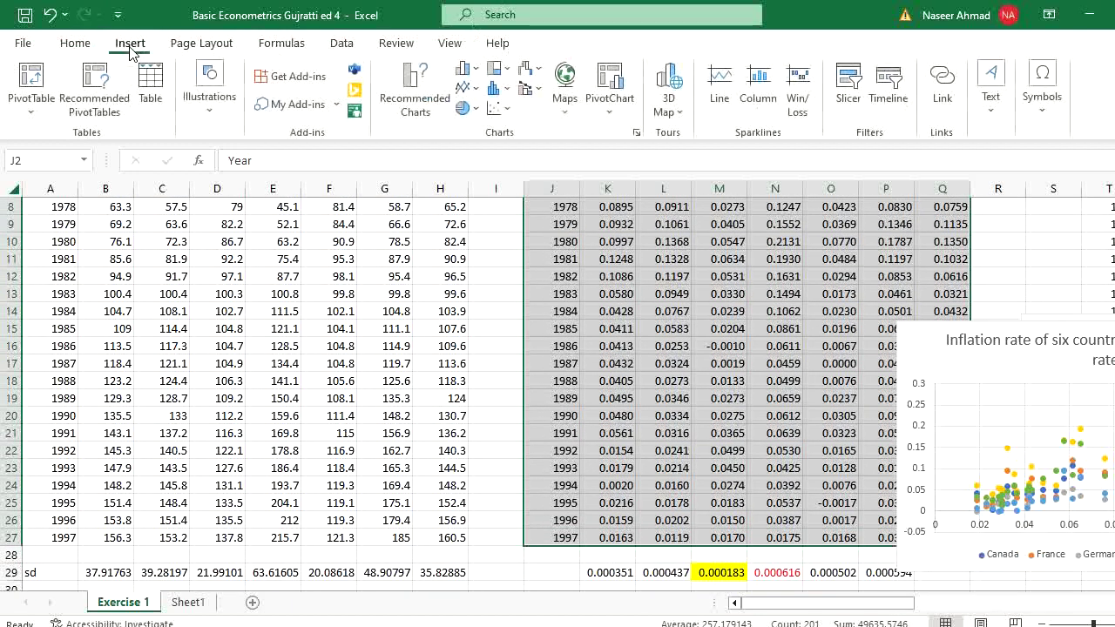
left_click(510, 108)
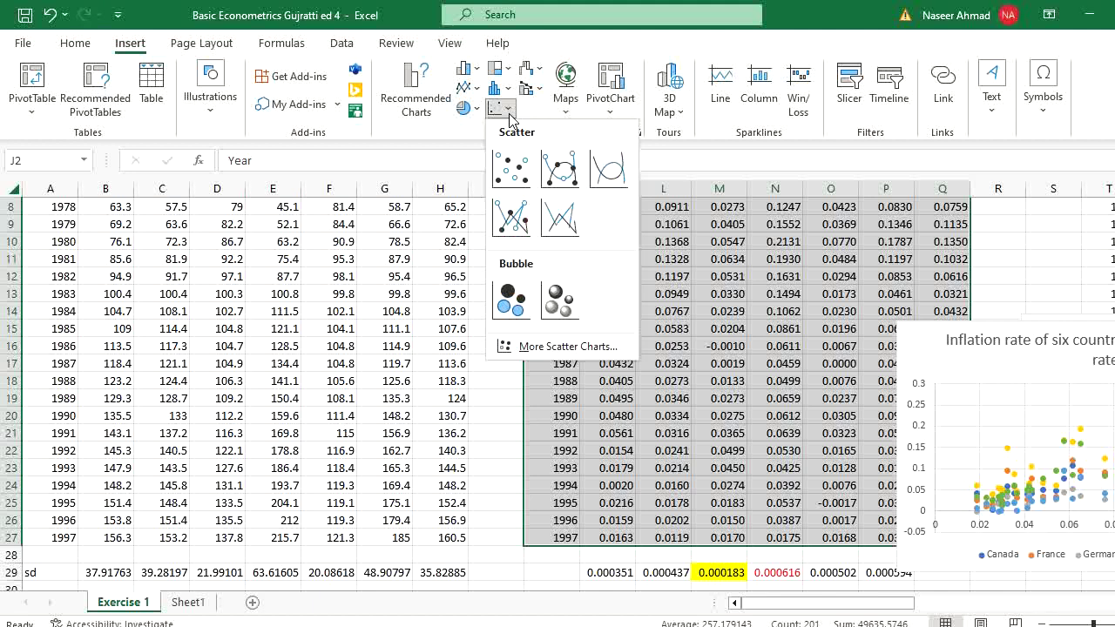
left_click(521, 220)
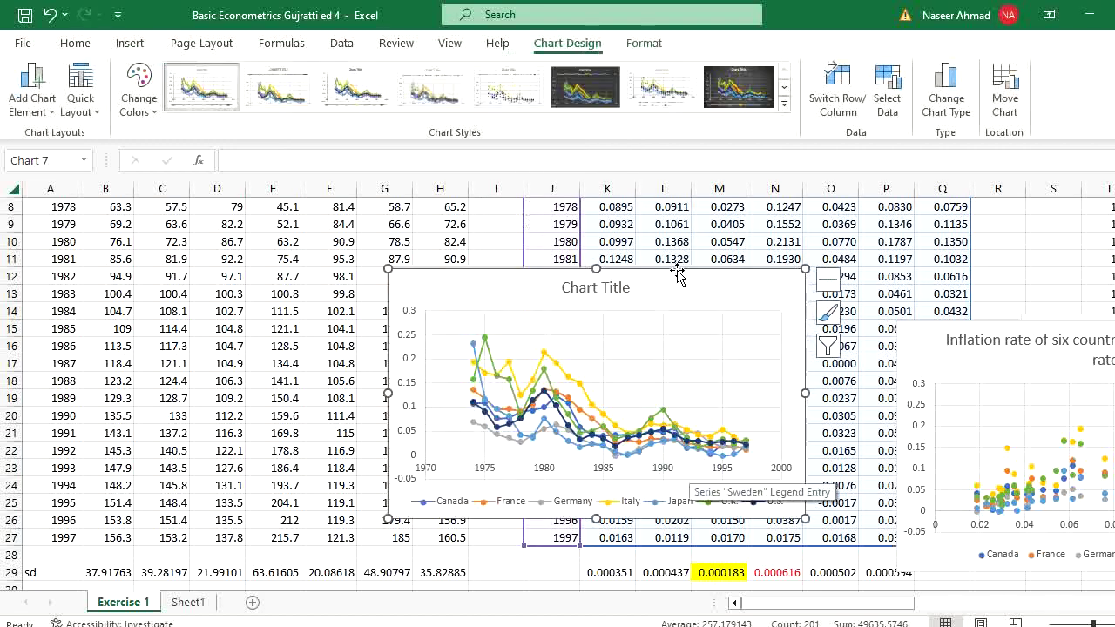
- Examine the Italy and Japan series in the new inflation chart
left_click_drag(677, 272, 617, 228)
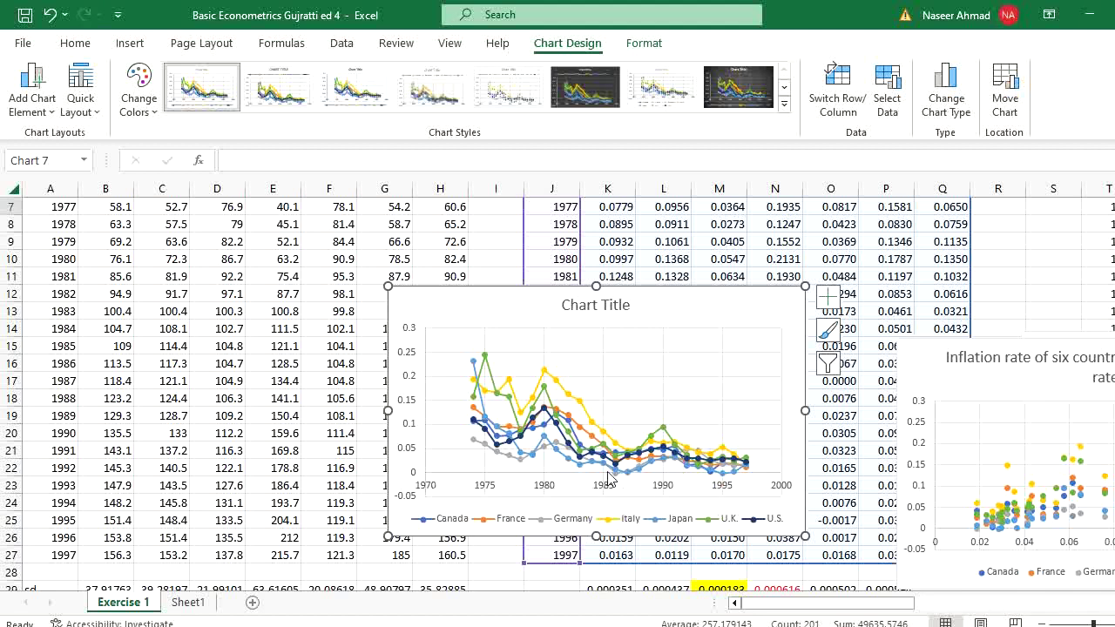
left_click(561, 391)
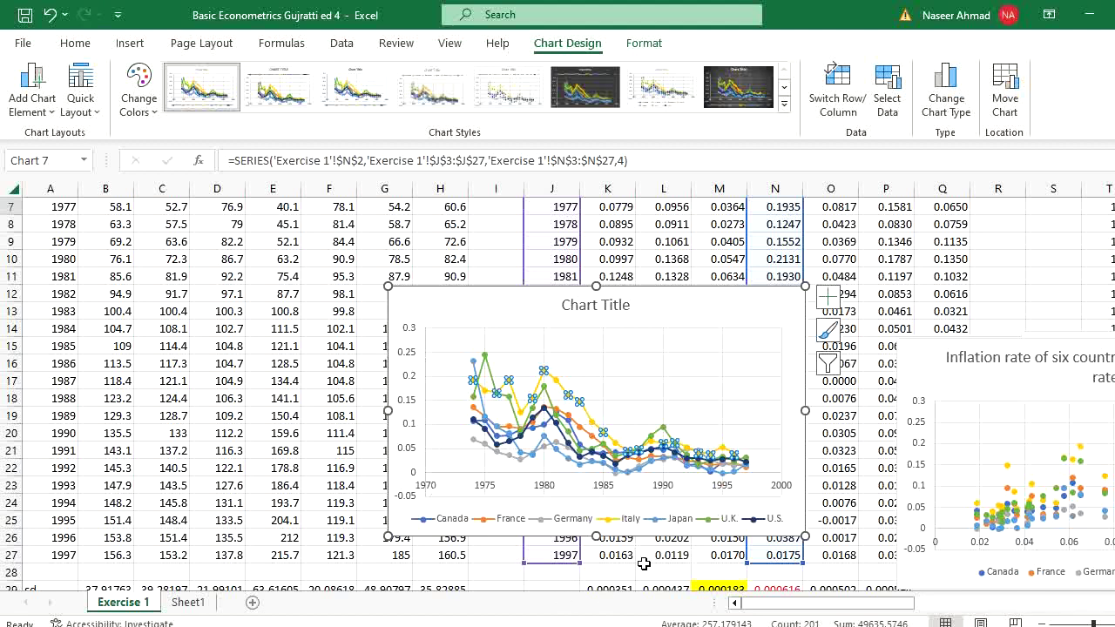
left_click(576, 468)
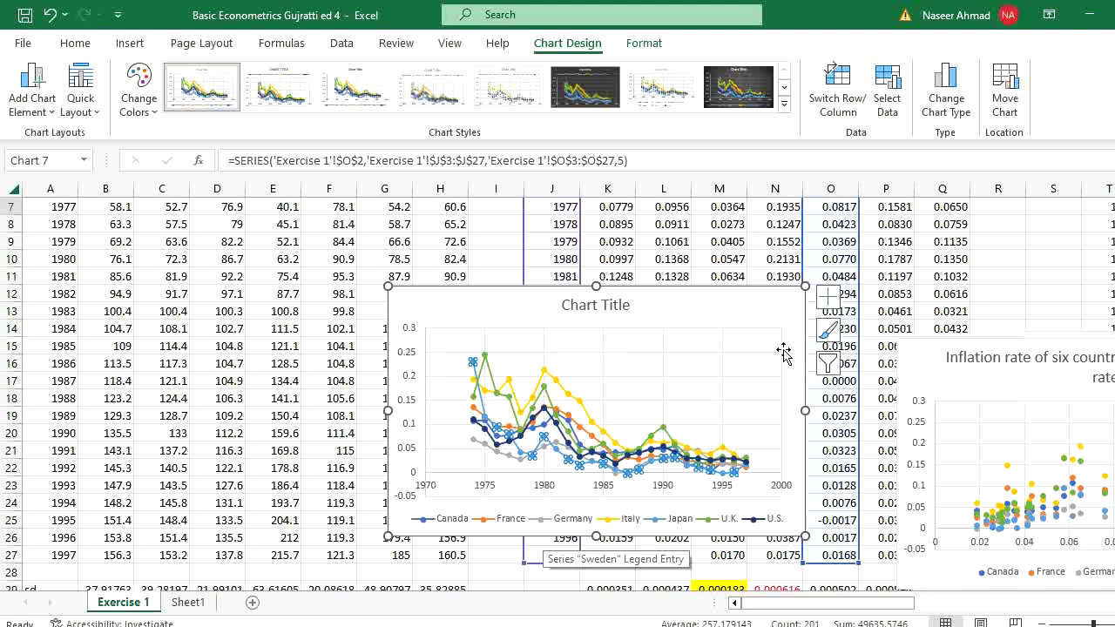
key("Escape")
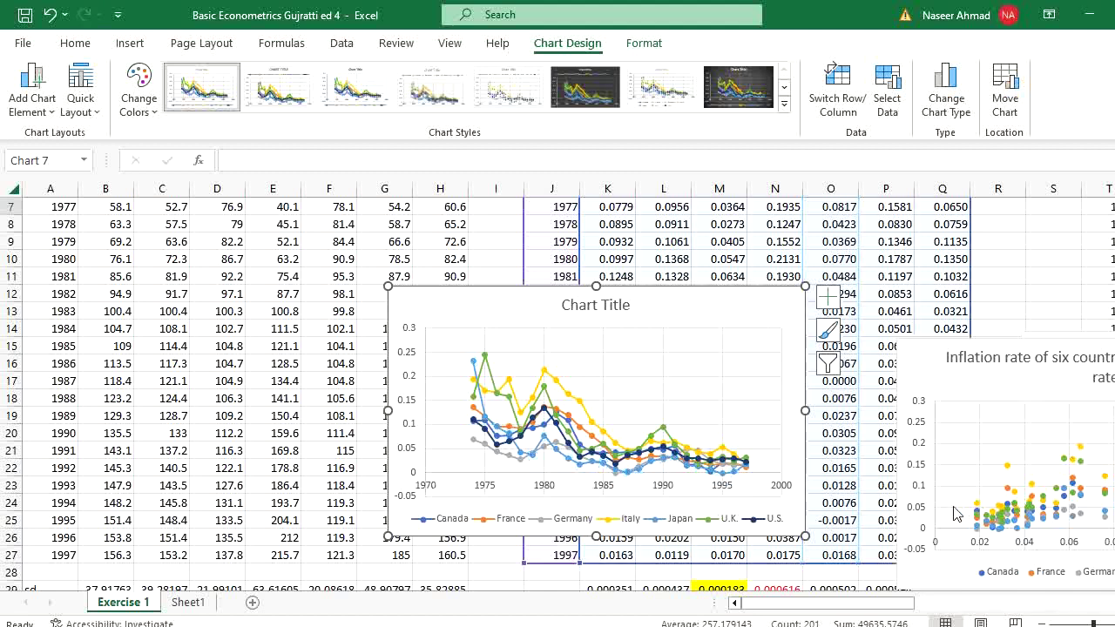
- Switch to the Word notes and review Exercise 1.1's questions alongside the inflation chart and answers (c) and (d)
key("alt+Tab")
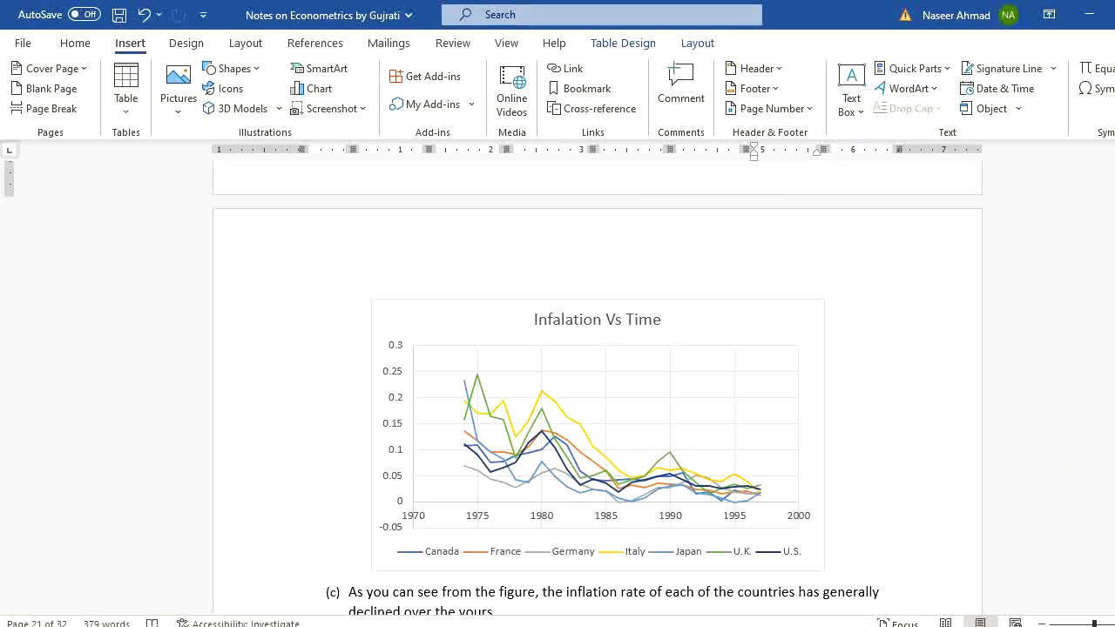
scroll(597, 398, "down", 1)
scroll(598, 391, "down", 5)
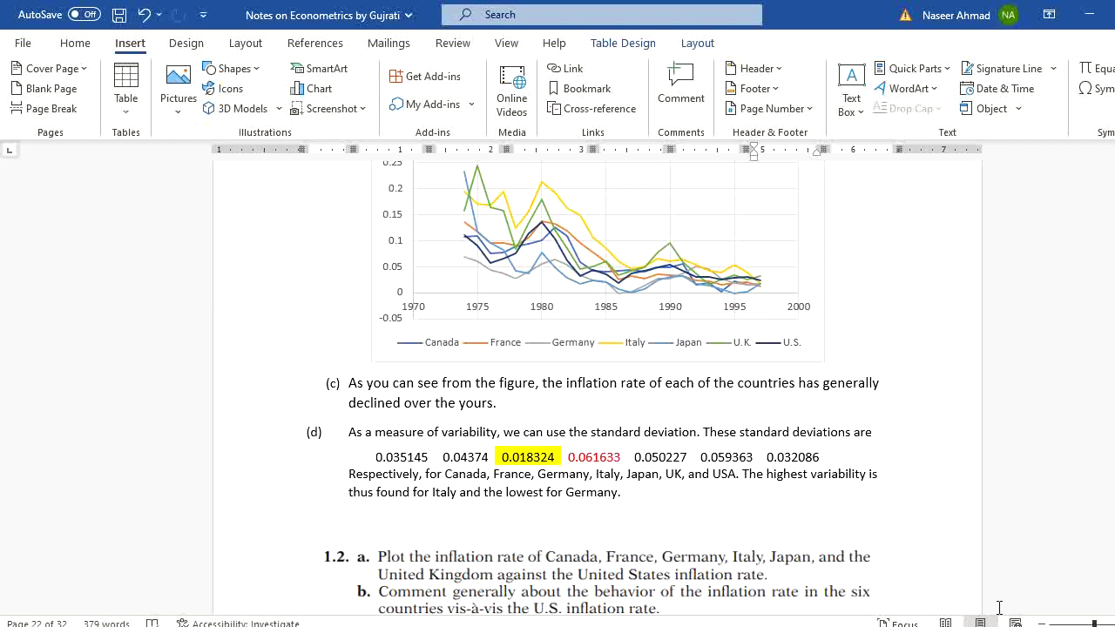
scroll(597, 392, "up", 15)
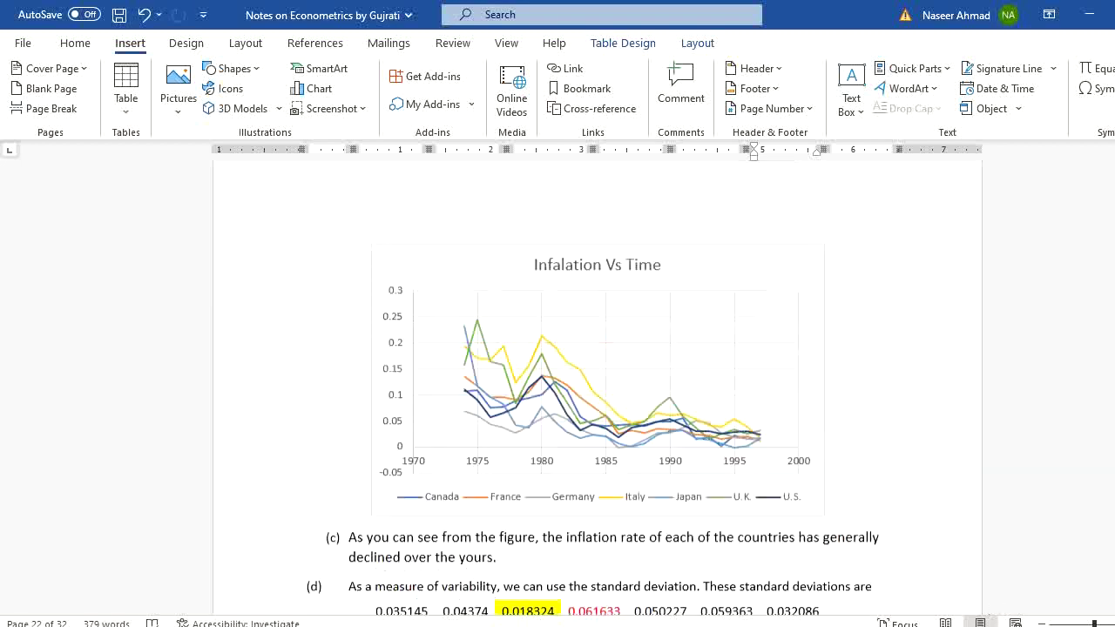
scroll(589, 381, "up", 8)
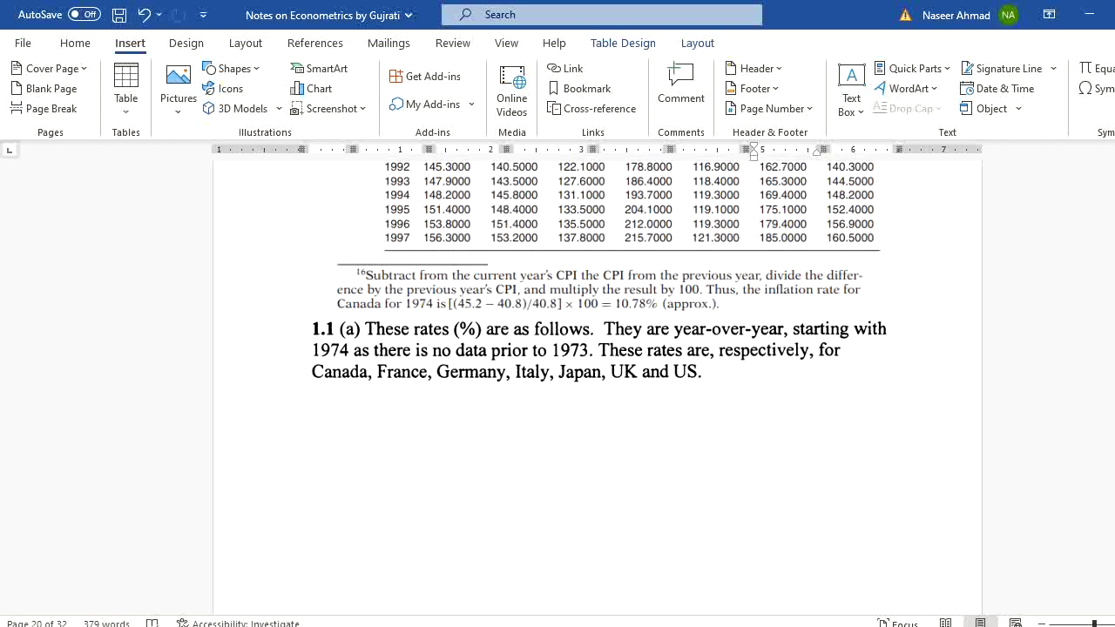
scroll(481, 372, "up", 10)
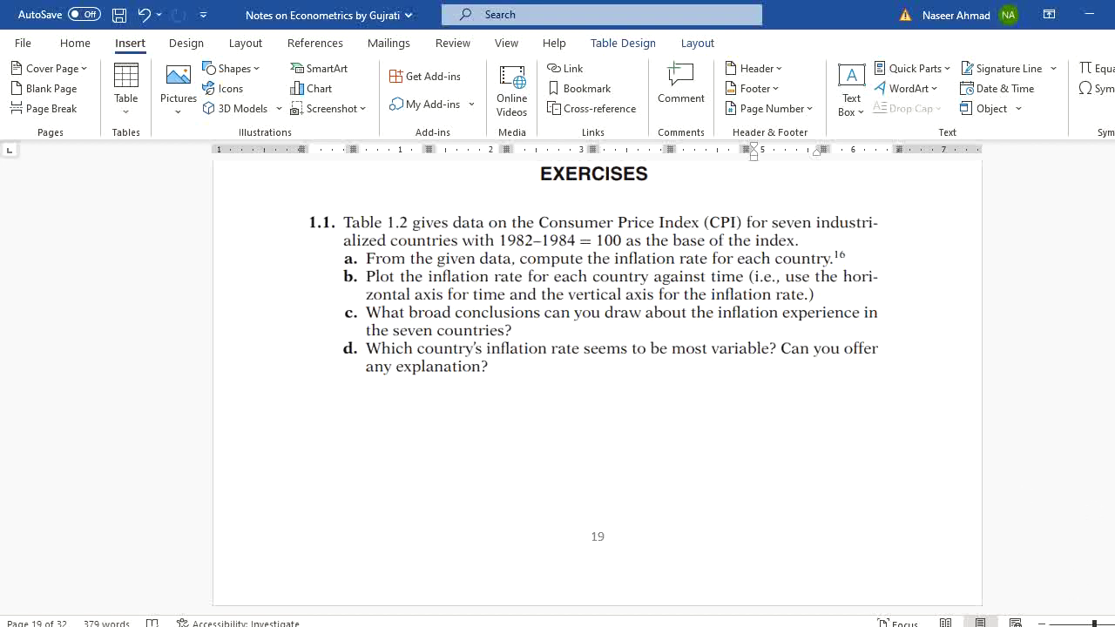
scroll(598, 383, "down", 20)
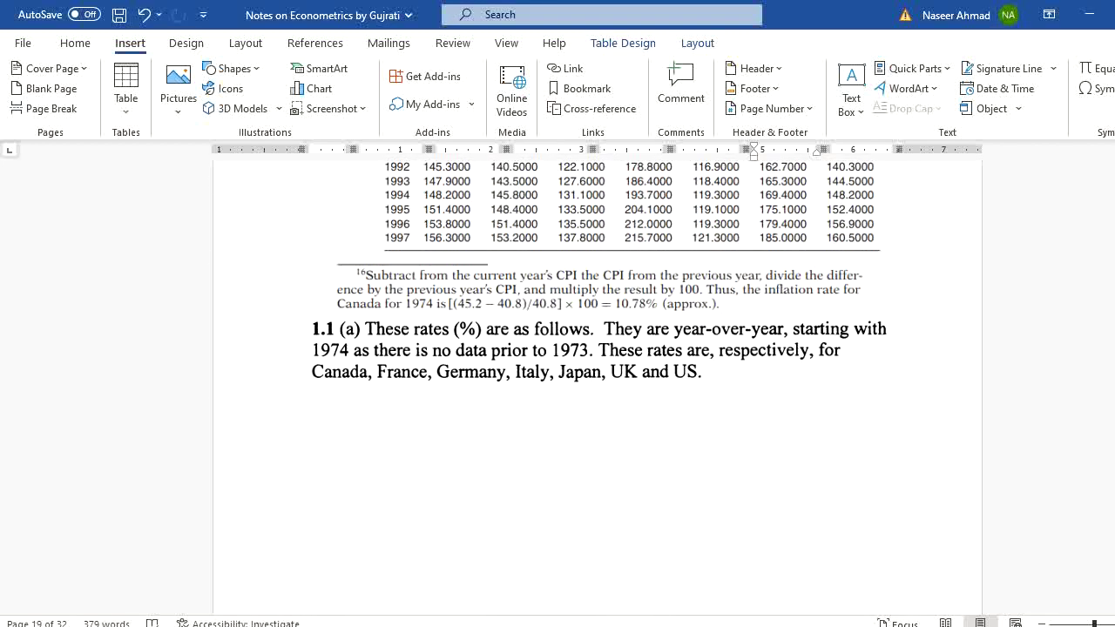
scroll(597, 383, "down", 15)
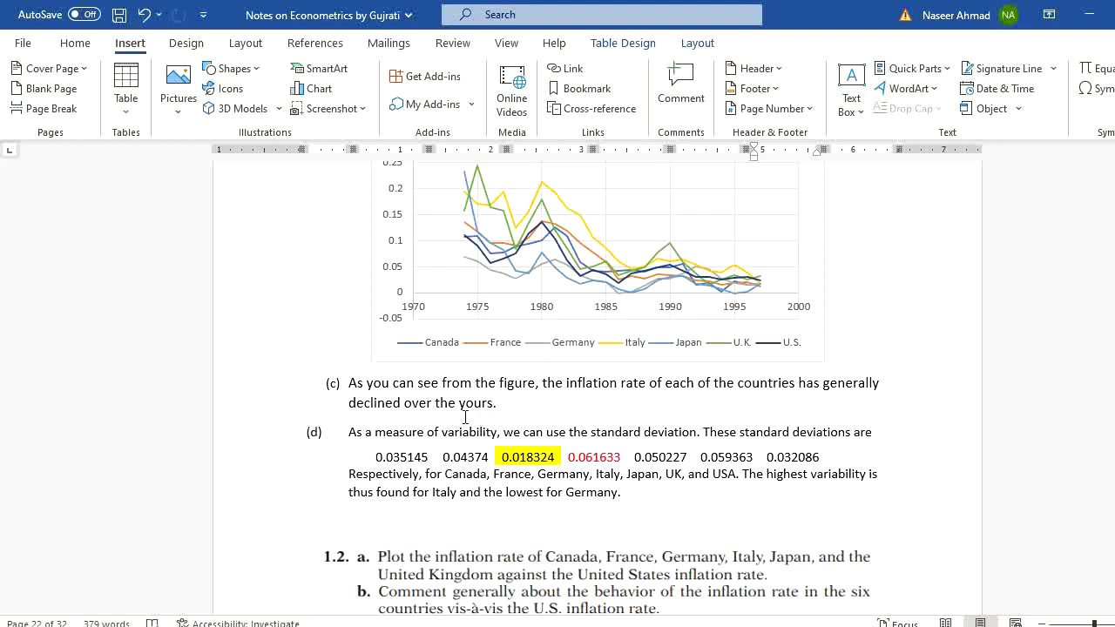
- Correct "yours" to "years" in answer (c) below the inflation chart
left_click(473, 411)
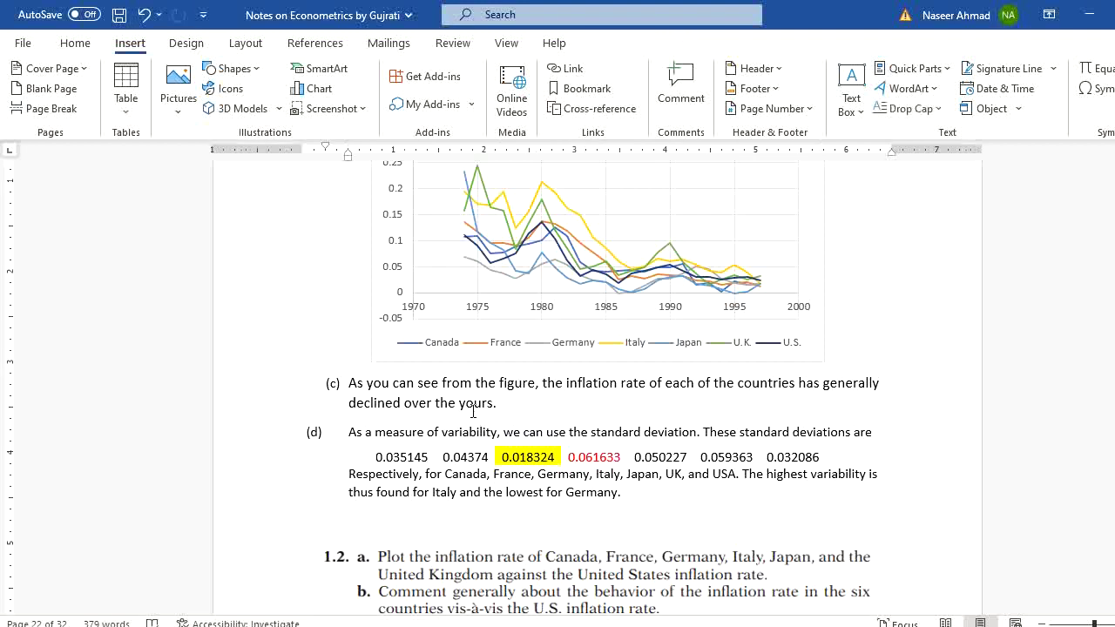
key("BackSpace")
key("Delete")
type("ea")
- Examine the trend of the U.S. series in the "Infalation Vs Time" chart
left_click(647, 282)
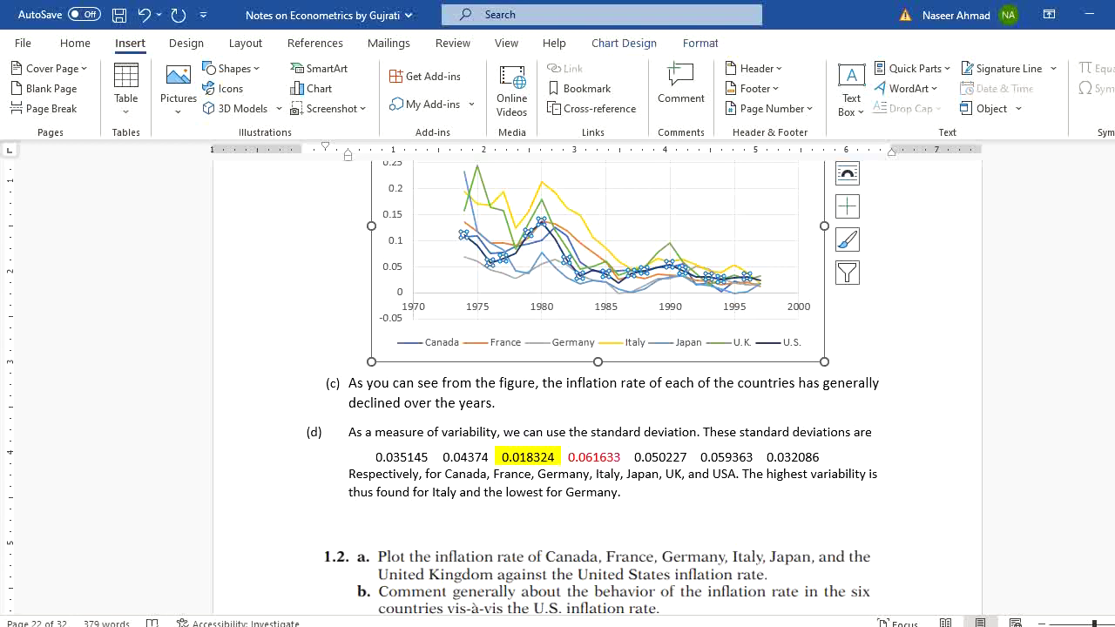
scroll(801, 246, "up", 2)
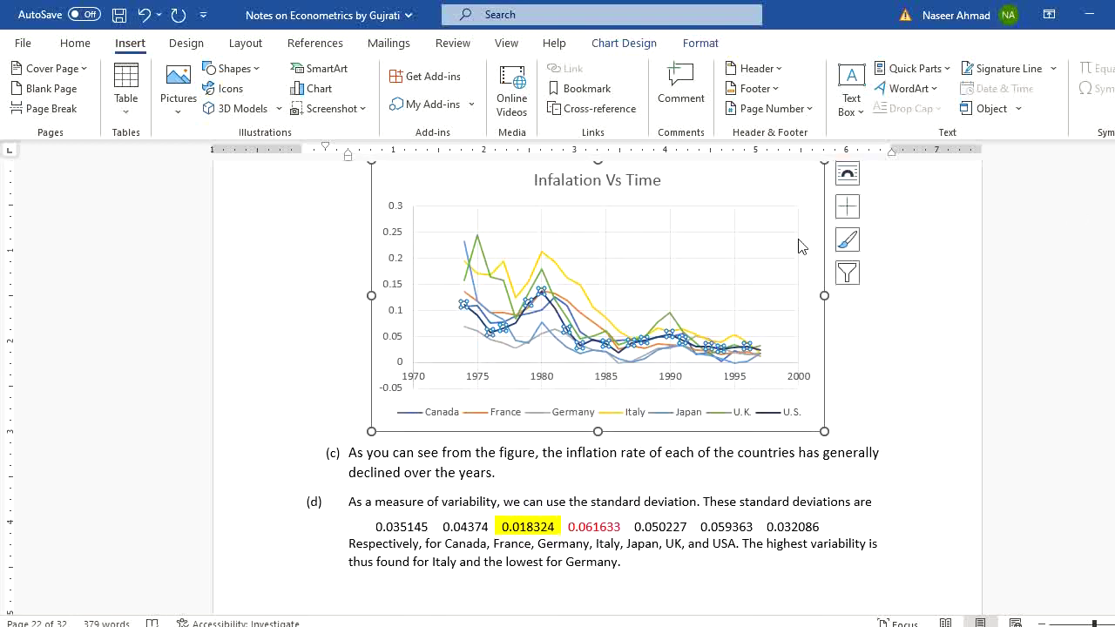
left_click(825, 209)
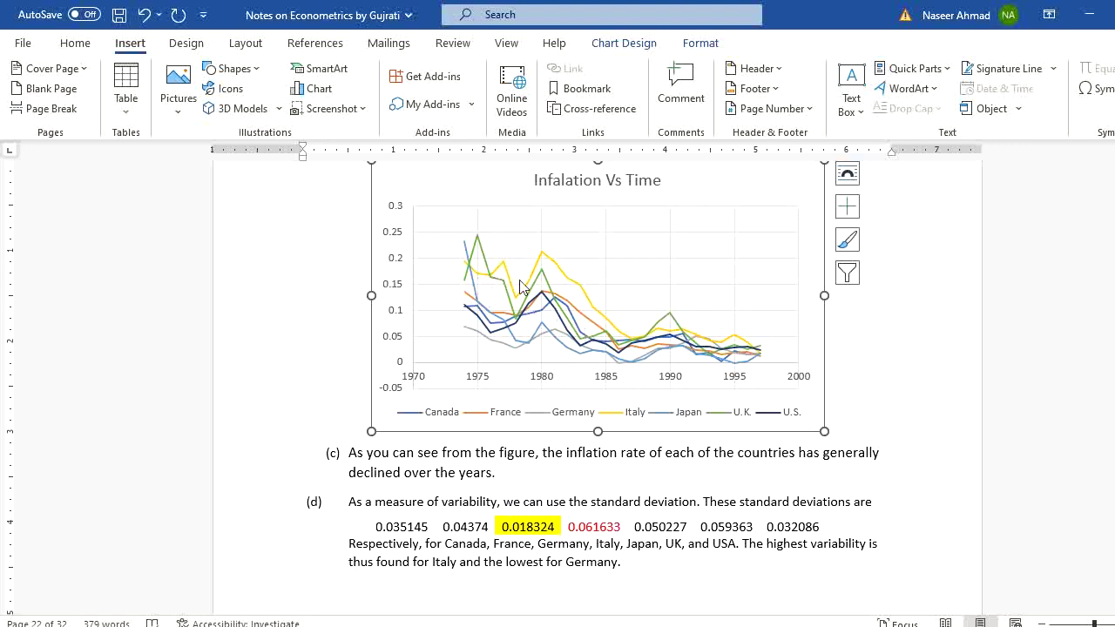
mouse_move(610, 344)
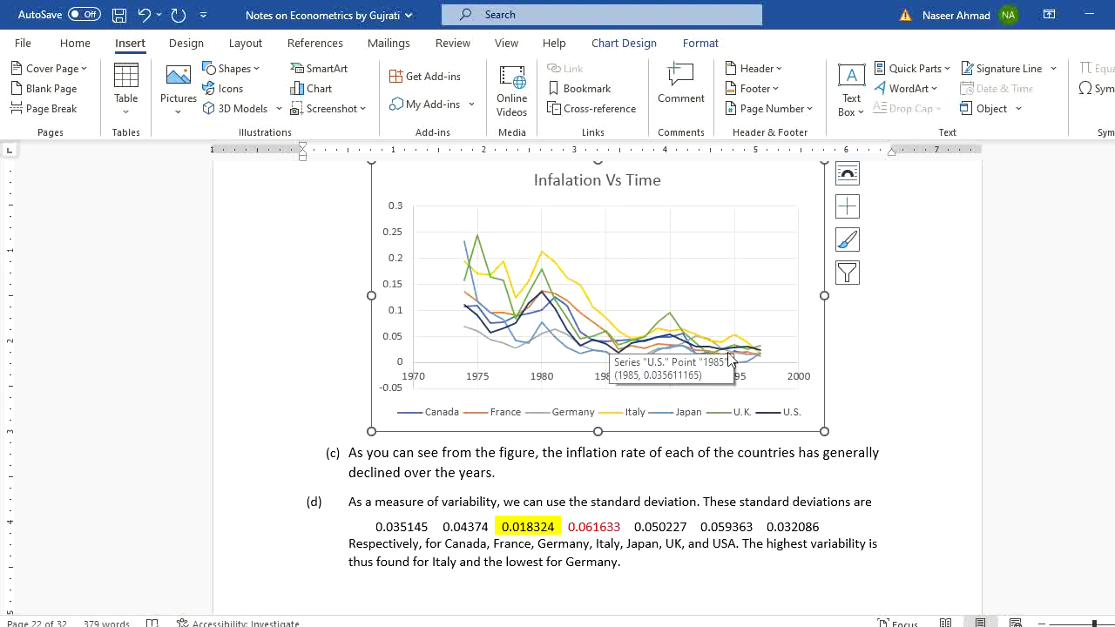
left_click(759, 350)
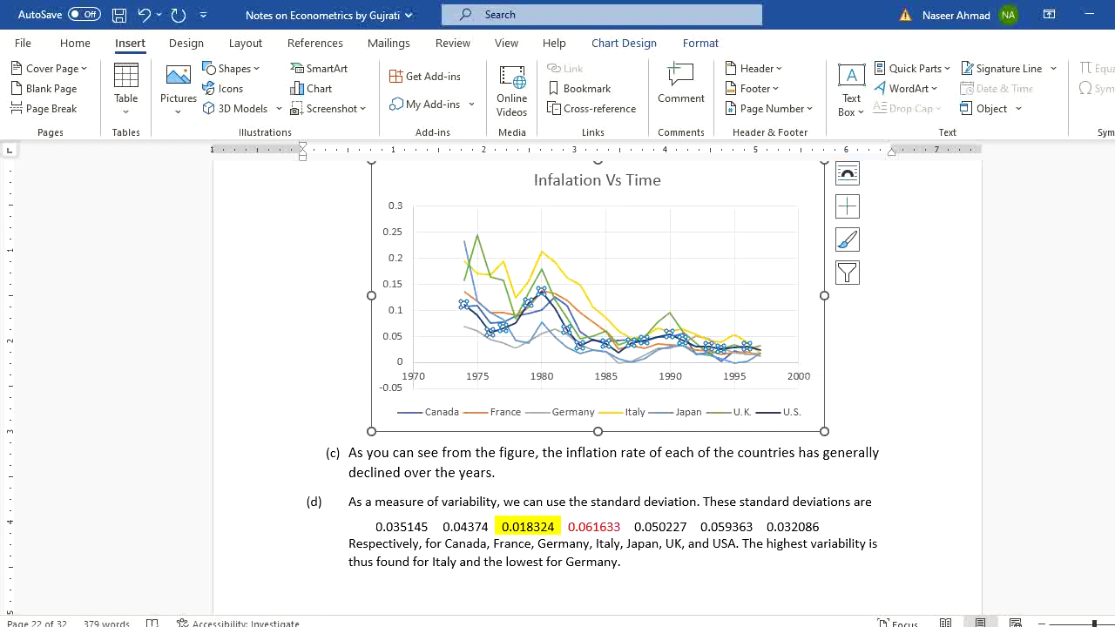
- Review the standard deviation answer and the Exercise 1.2 questions, and reread the questions of Exercise 1.1
scroll(597, 383, "down", 5)
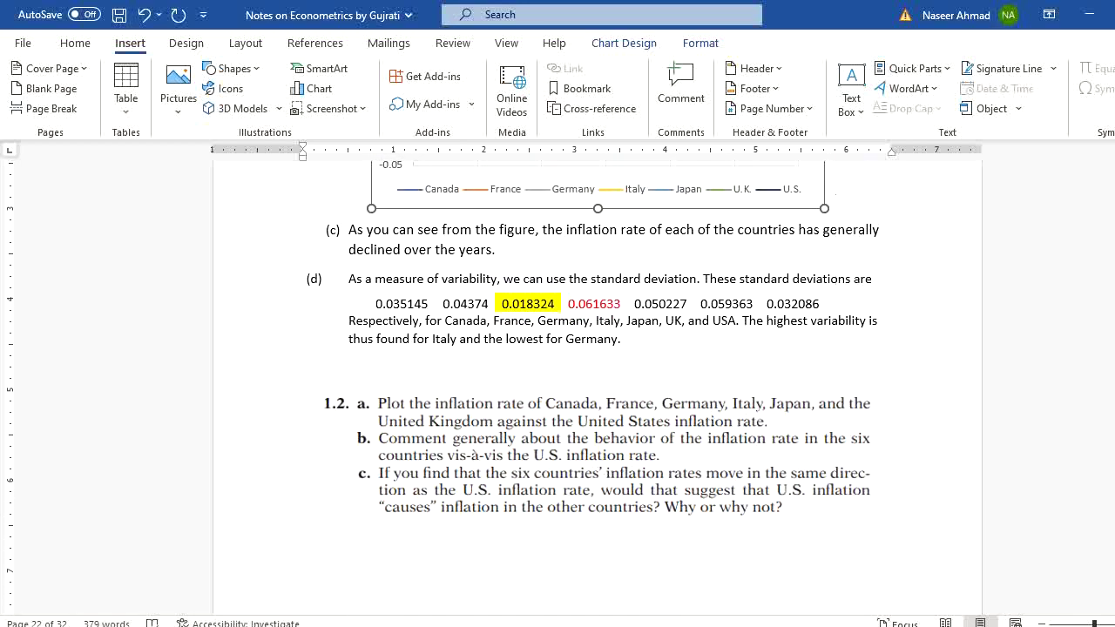
scroll(597, 383, "up", 20)
scroll(597, 383, "up", 20)
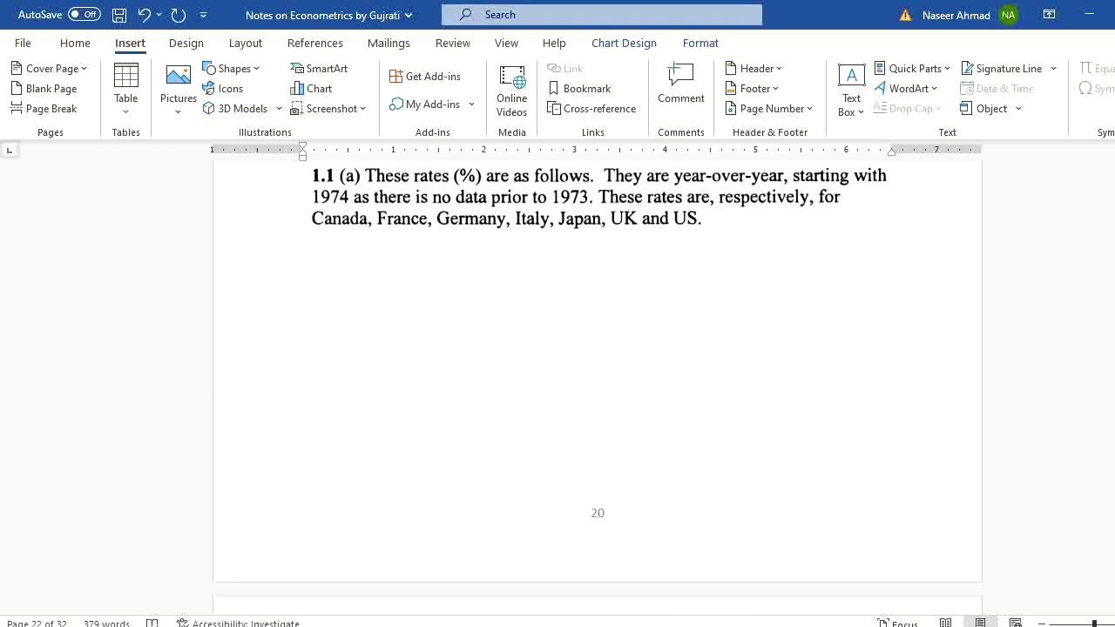
scroll(598, 384, "up", 3)
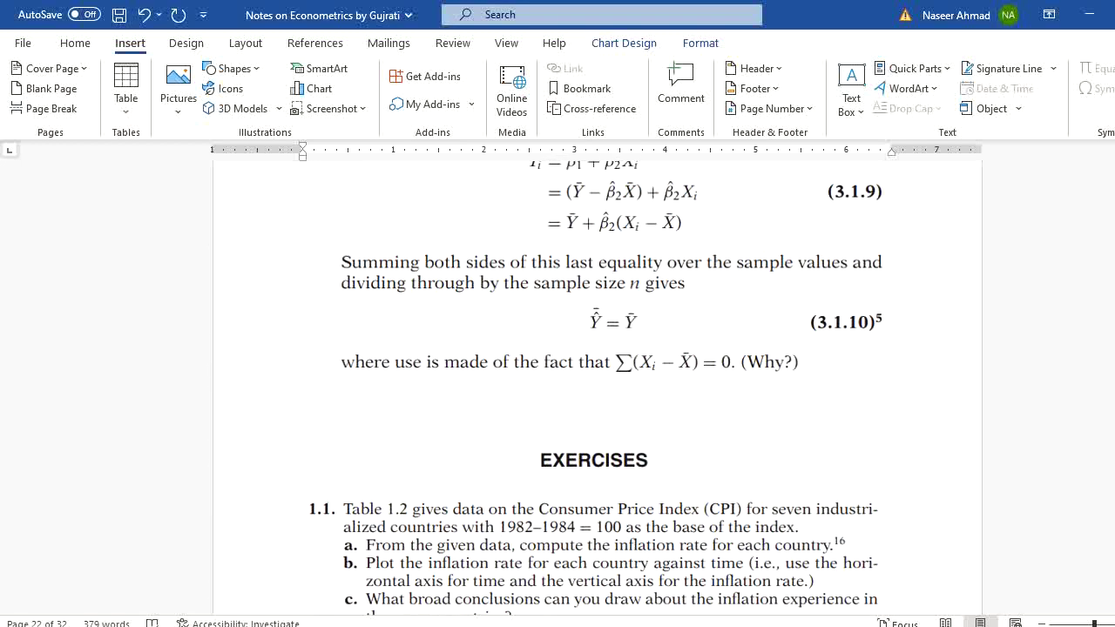
scroll(597, 383, "down", 7)
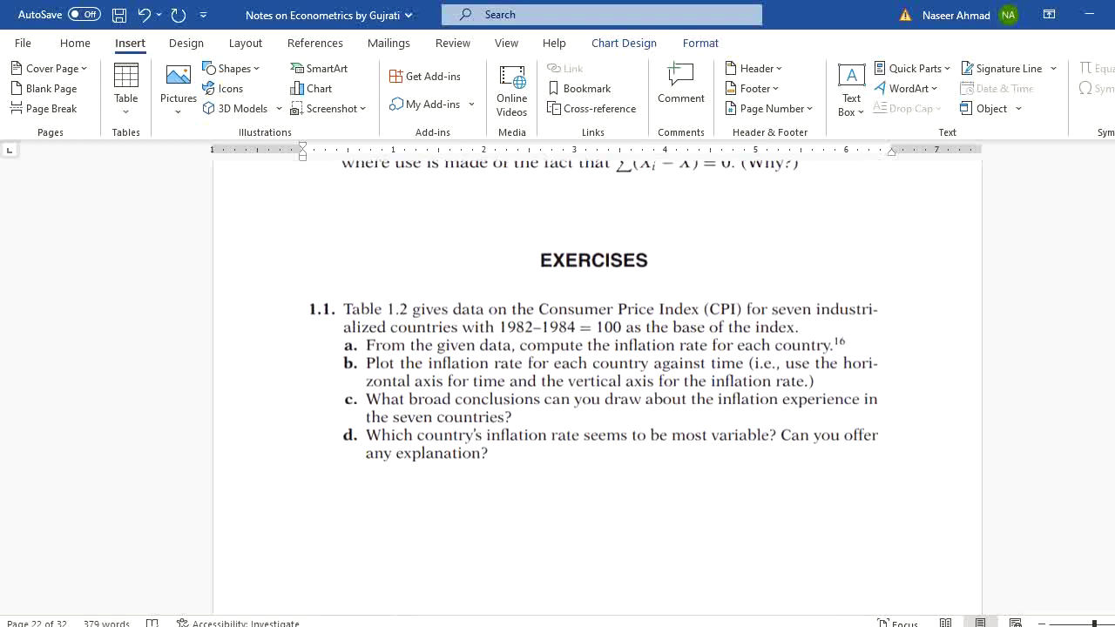
scroll(505, 373, "down", 1)
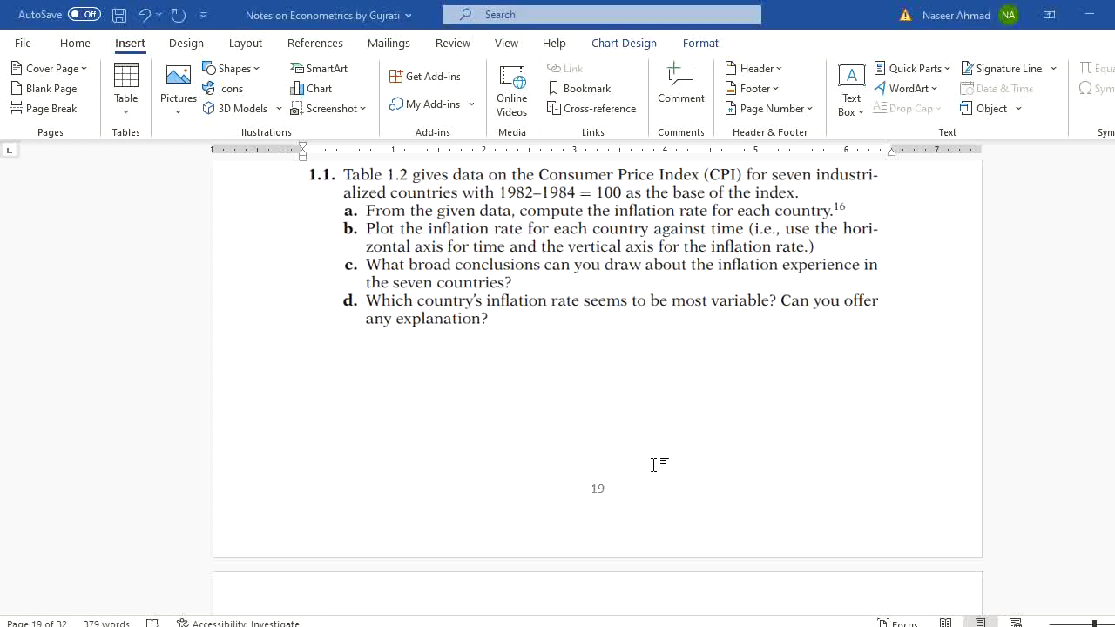
- Return to the Excel workbook and move the new inflation chart and the six-country scatter chart over the CPI data columns
key("alt+Tab")
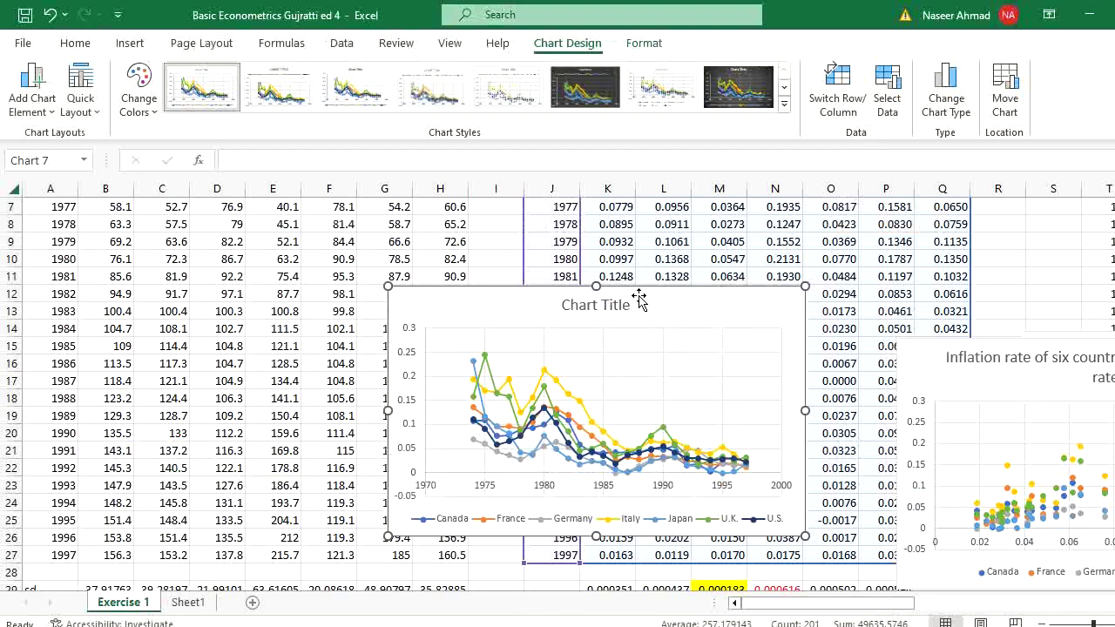
left_click_drag(641, 293, 277, 317)
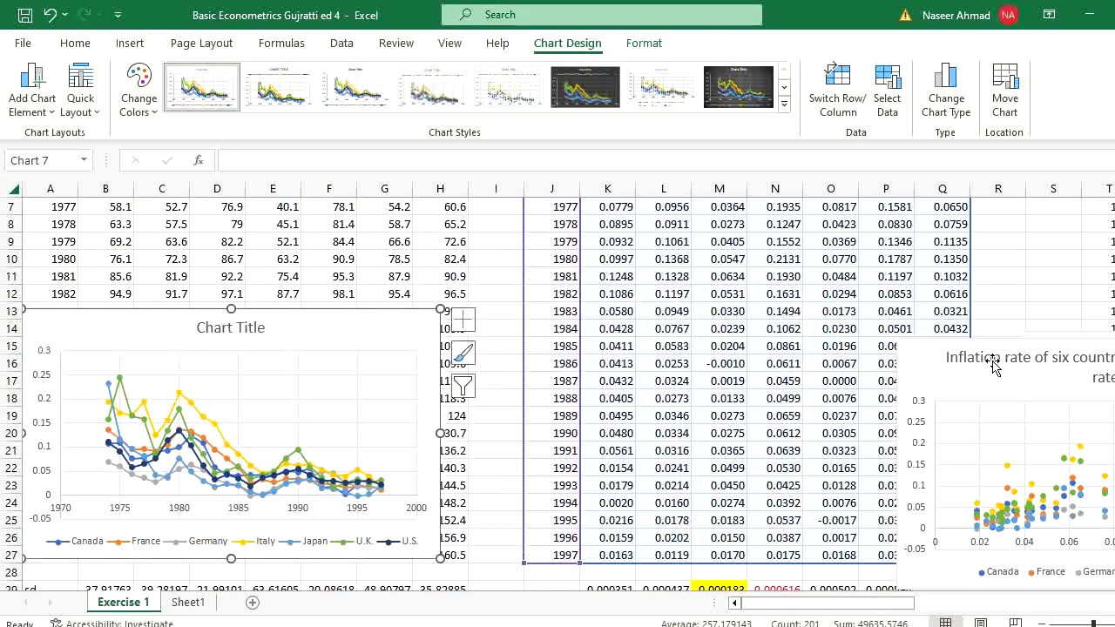
left_click_drag(988, 348, 150, 476)
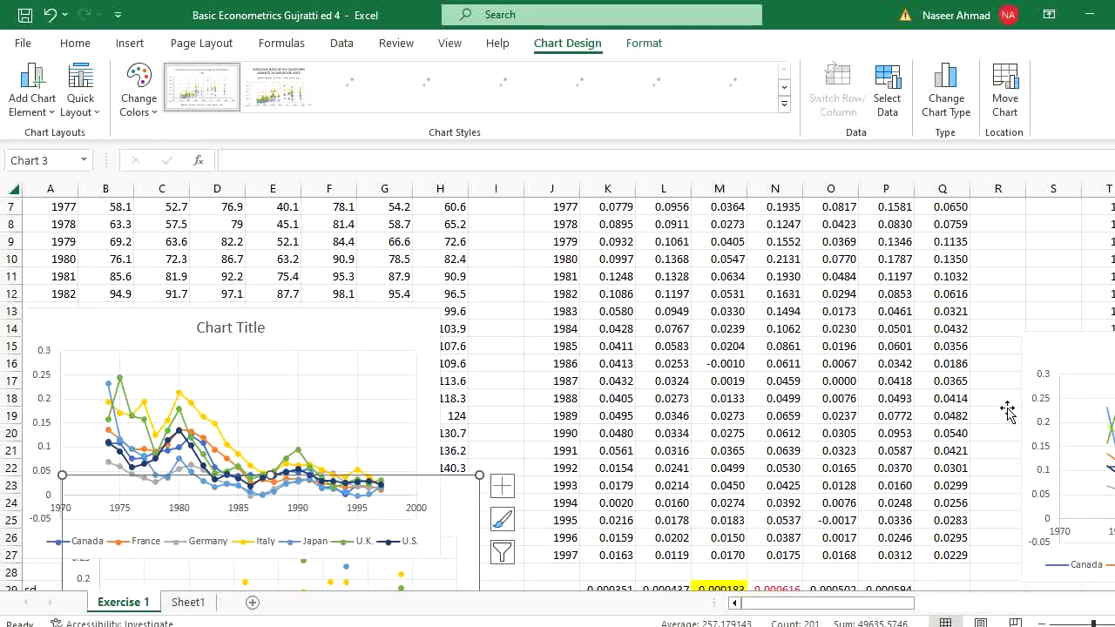
- Label cell J29 below the inflation rate table "SD" and clear the old standard deviation values in K29:P29
scroll(557, 391, "up", 2)
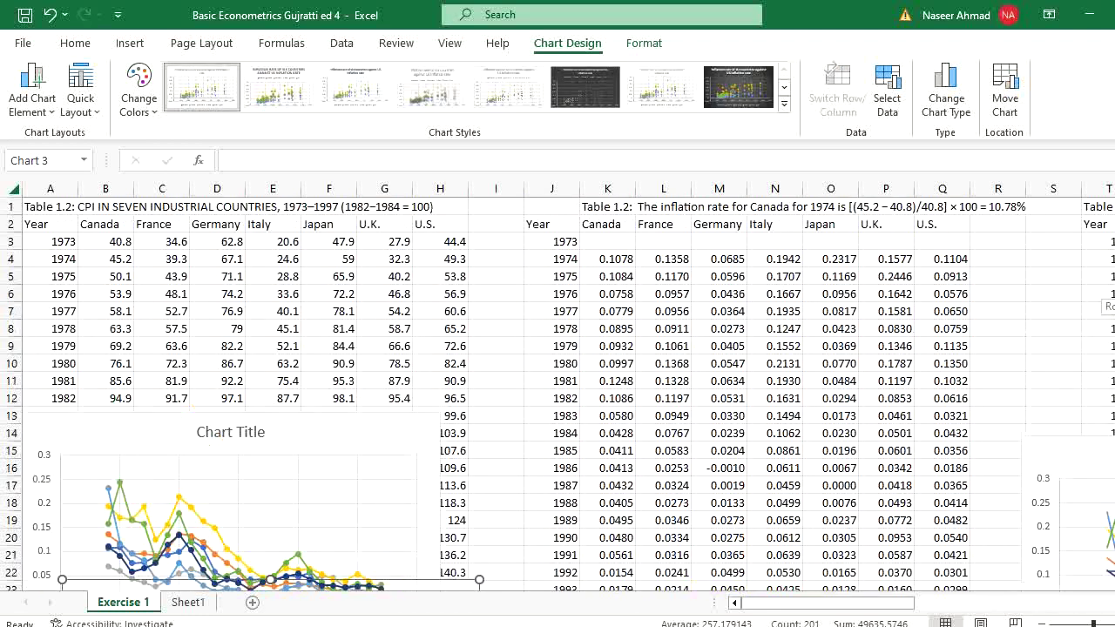
scroll(557, 392, "down", 6)
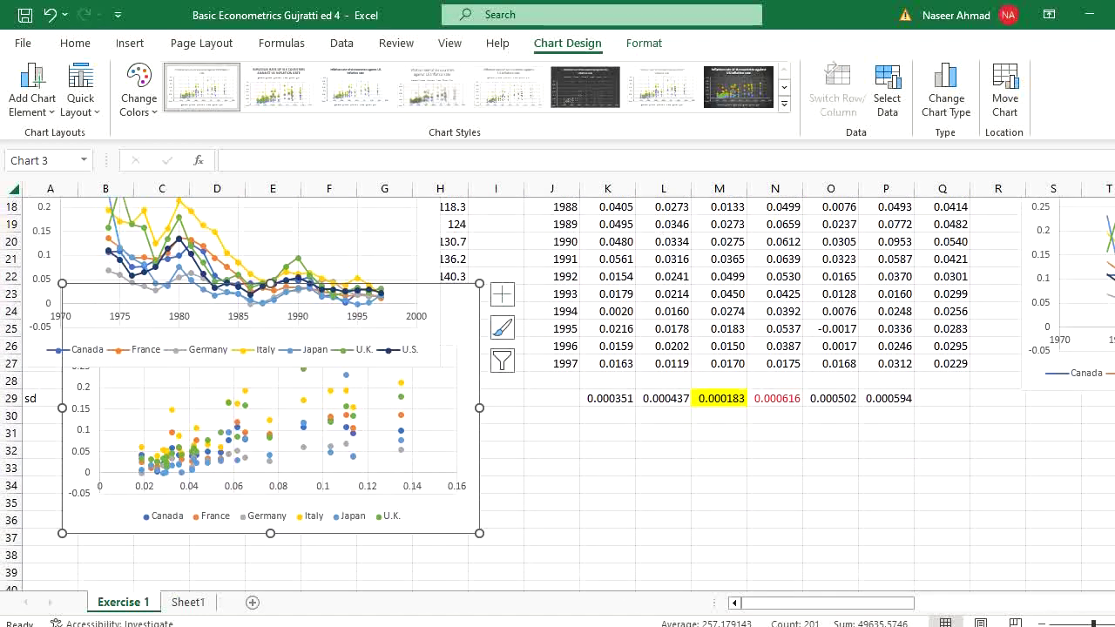
left_click(623, 400)
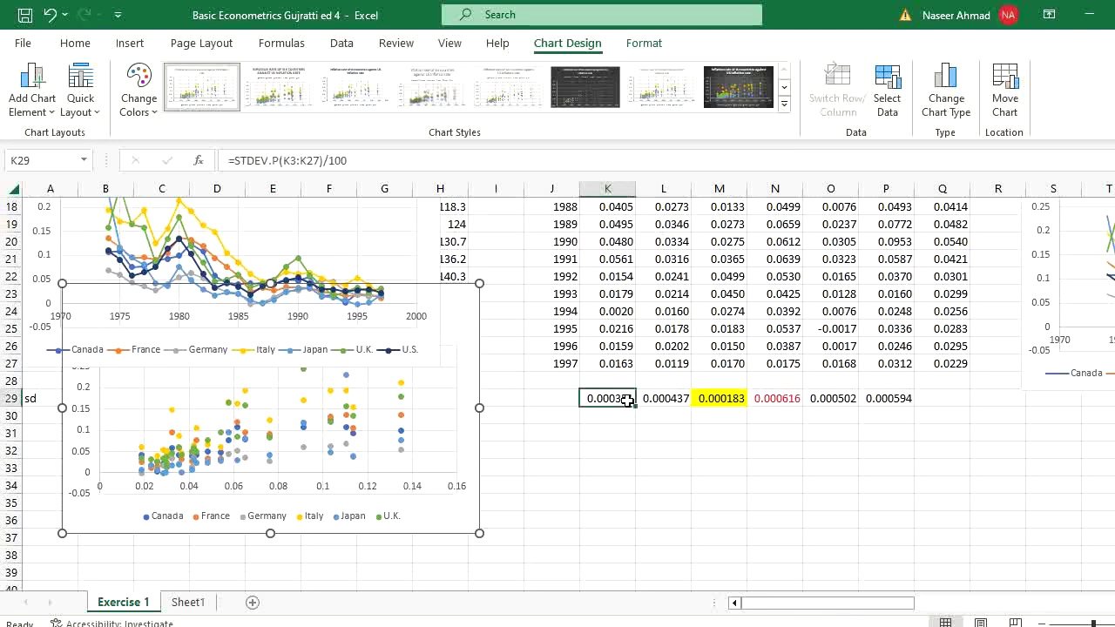
left_click(553, 397)
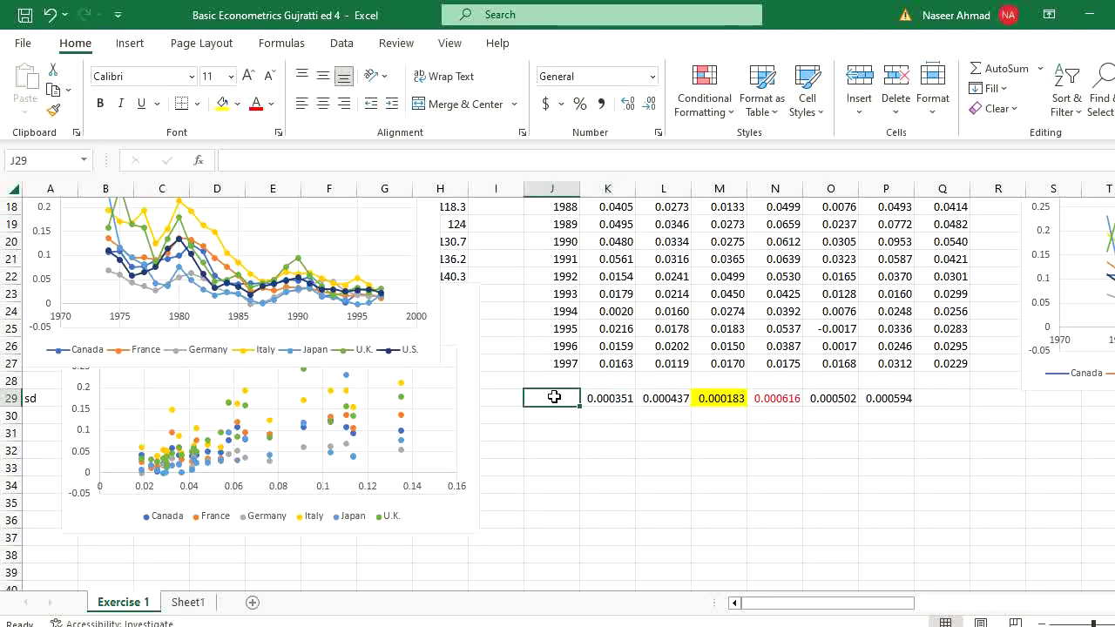
type("SD")
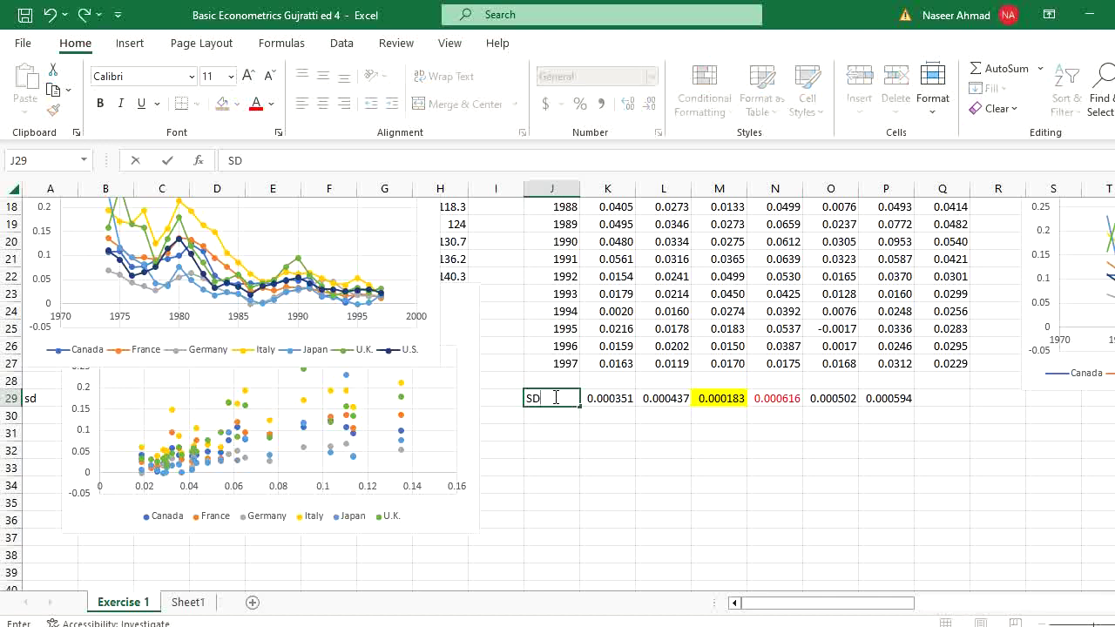
key("Tab")
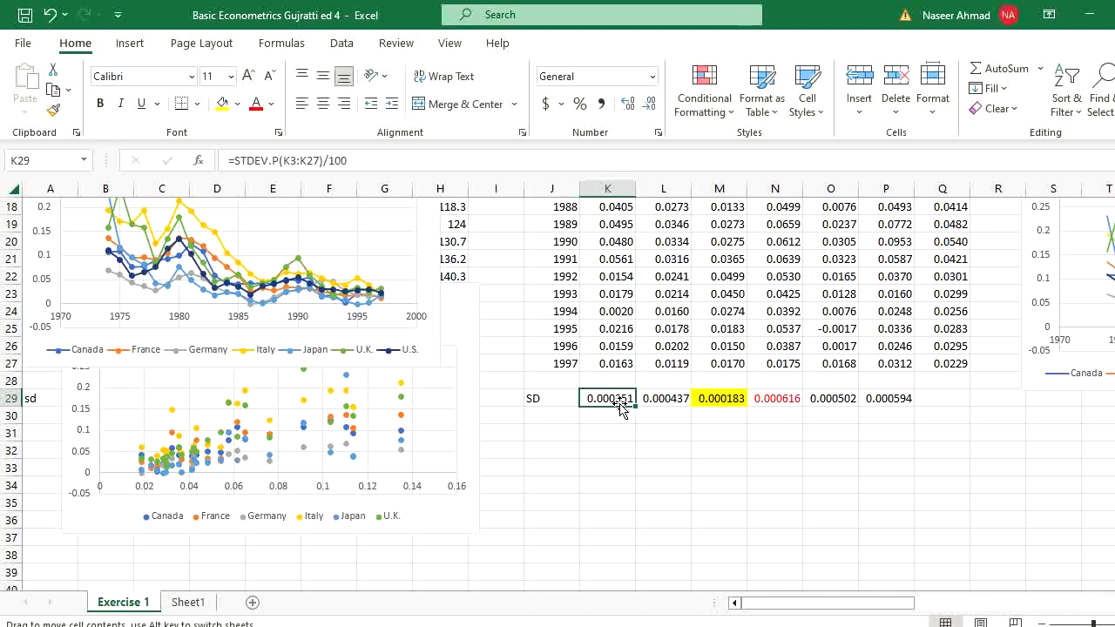
left_click_drag(623, 402, 885, 404)
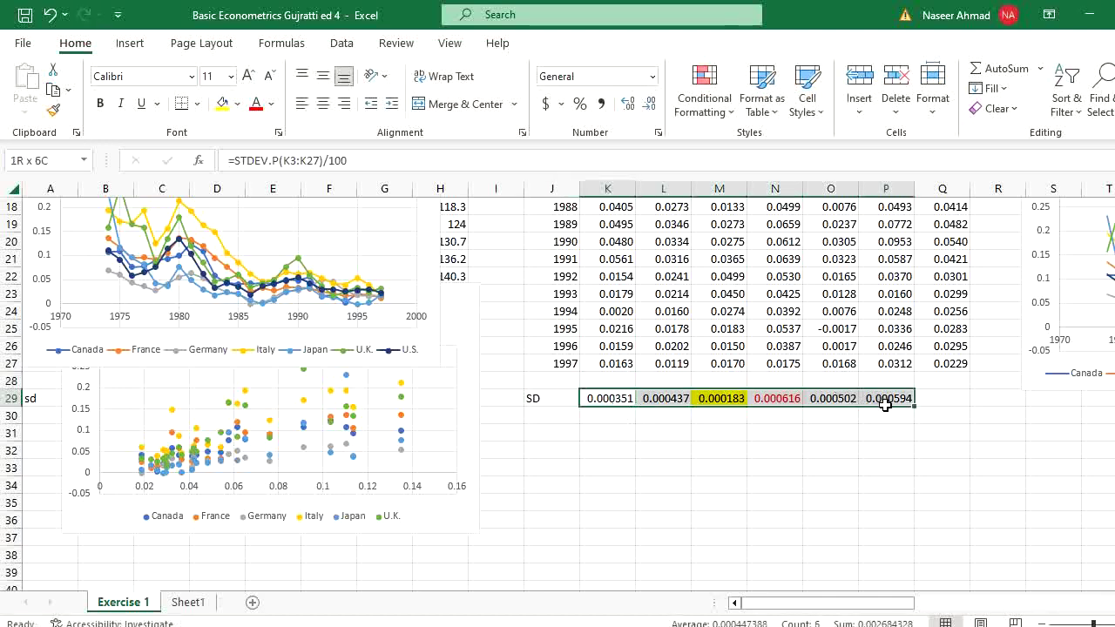
key("Delete")
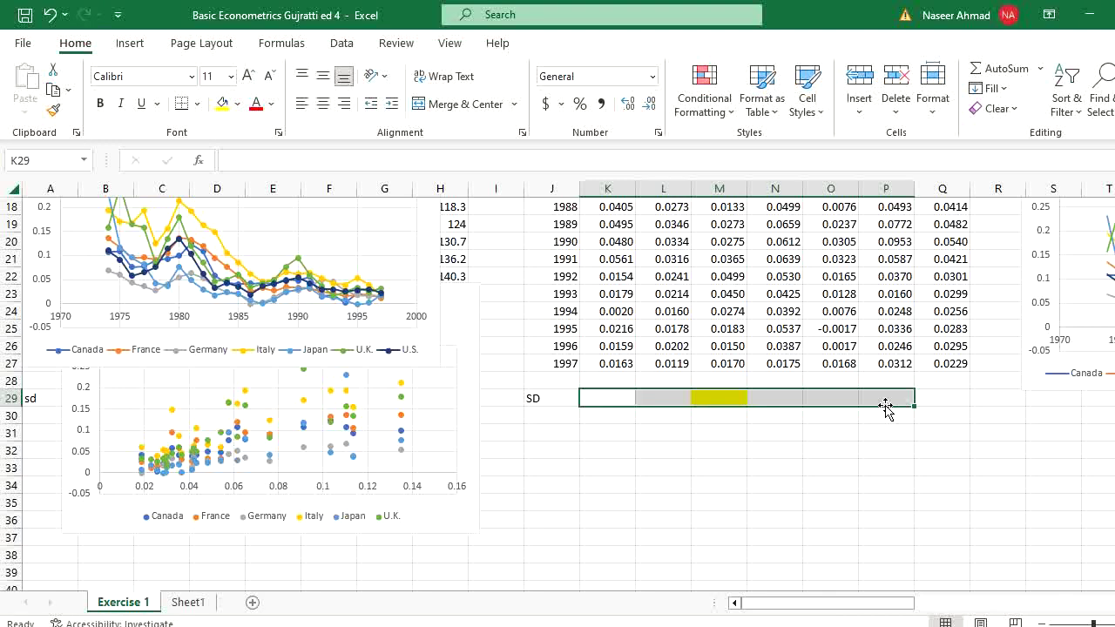
- Calculate the population standard deviation of Canada's inflation rates in K29 with =STDEV.P(K4:K27)
left_click(612, 400)
type("=st")
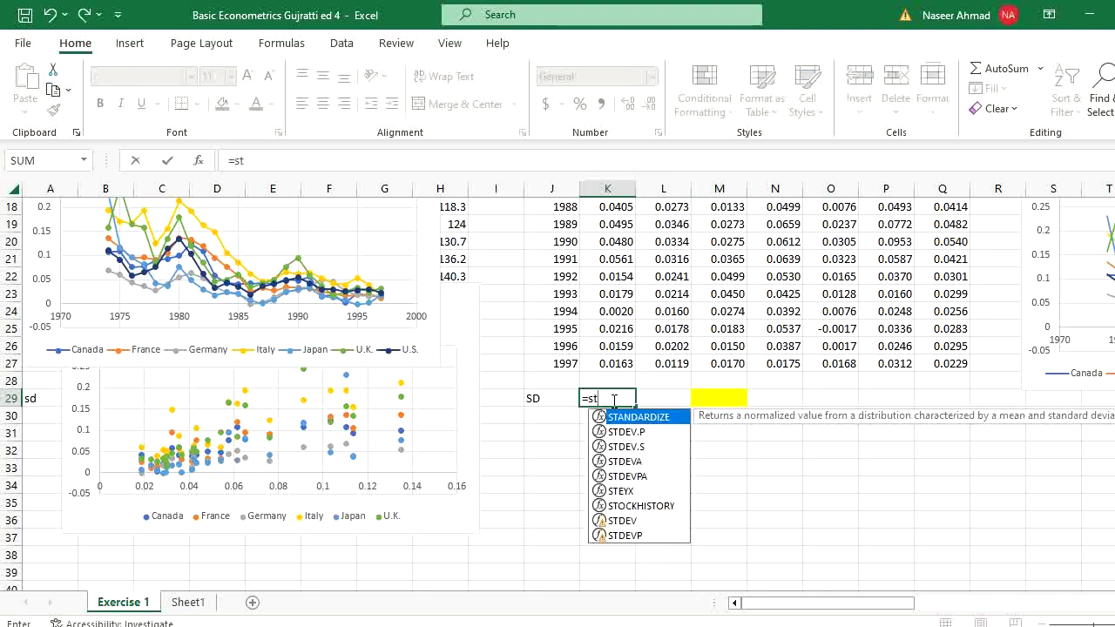
type("de")
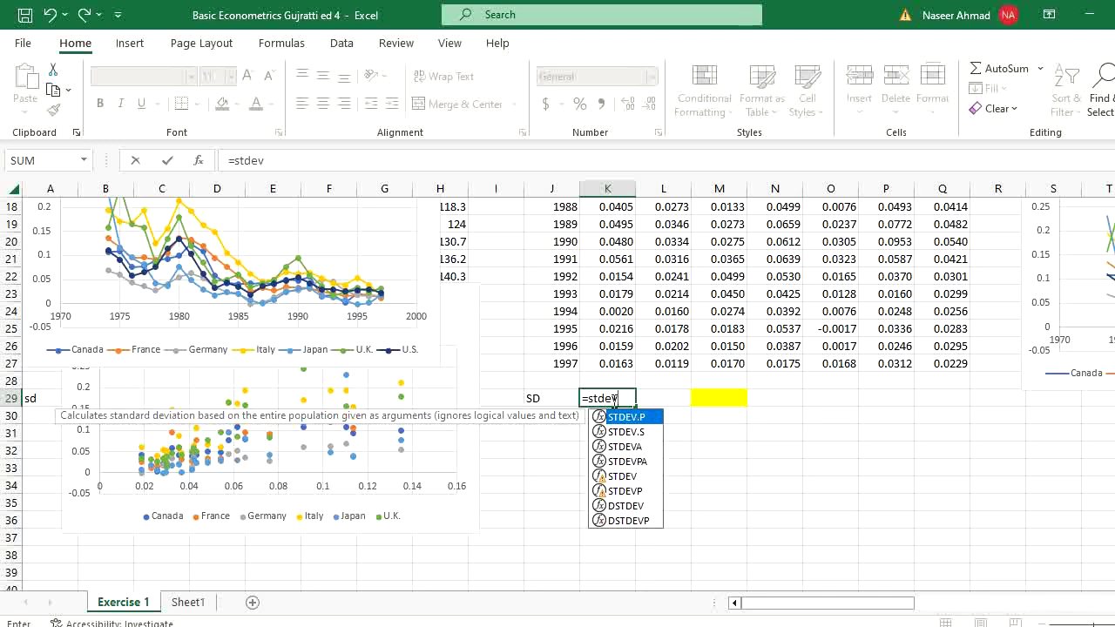
type("v.")
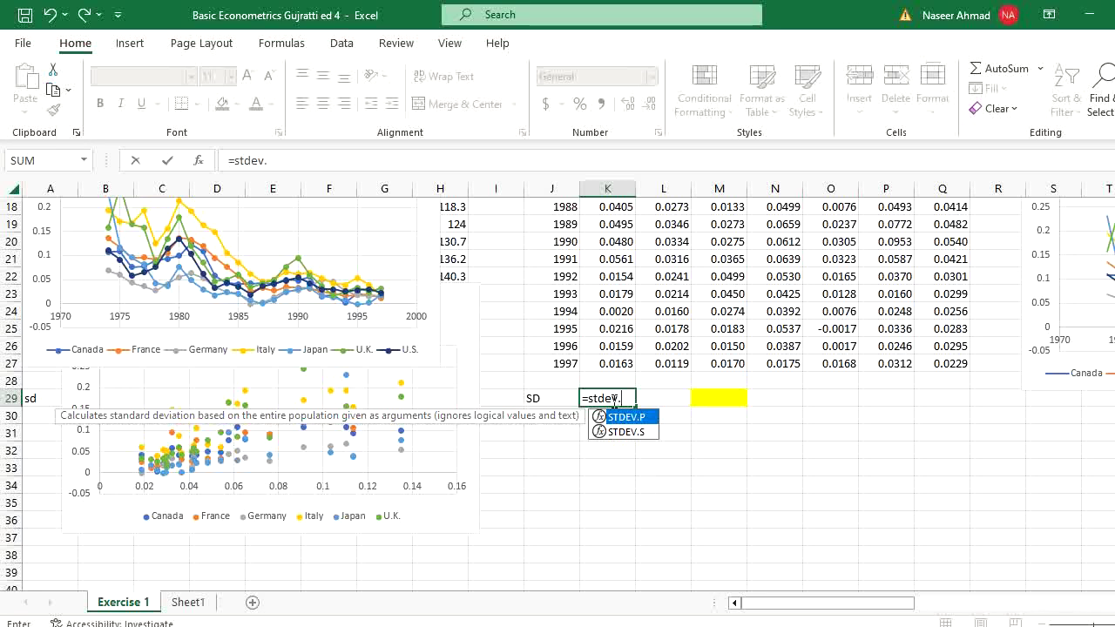
type("p(")
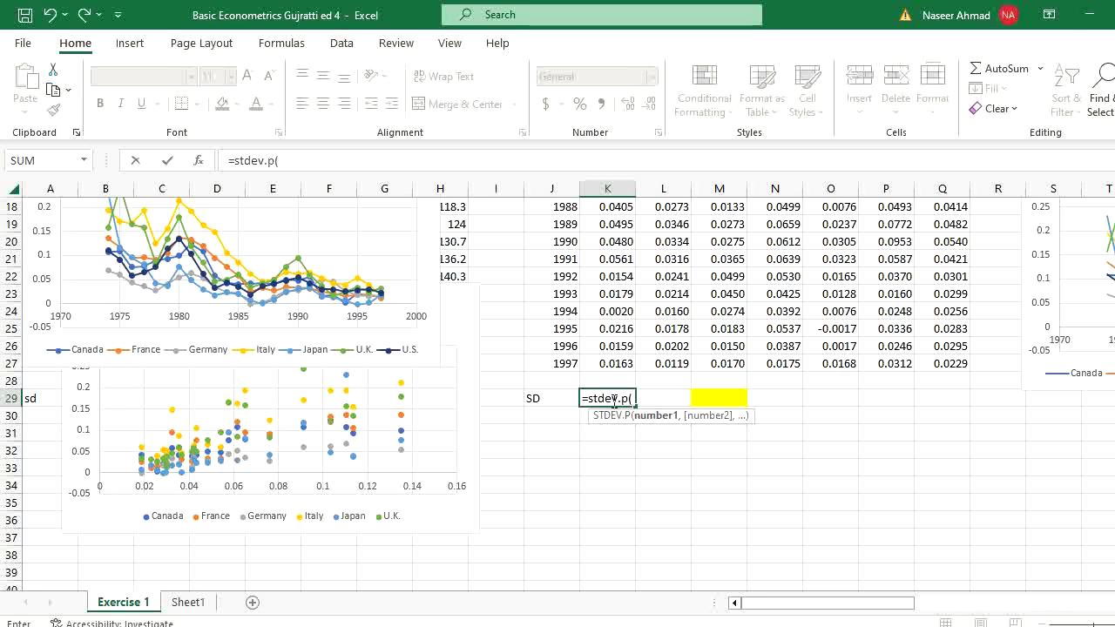
left_click_drag(610, 363, 624, 261)
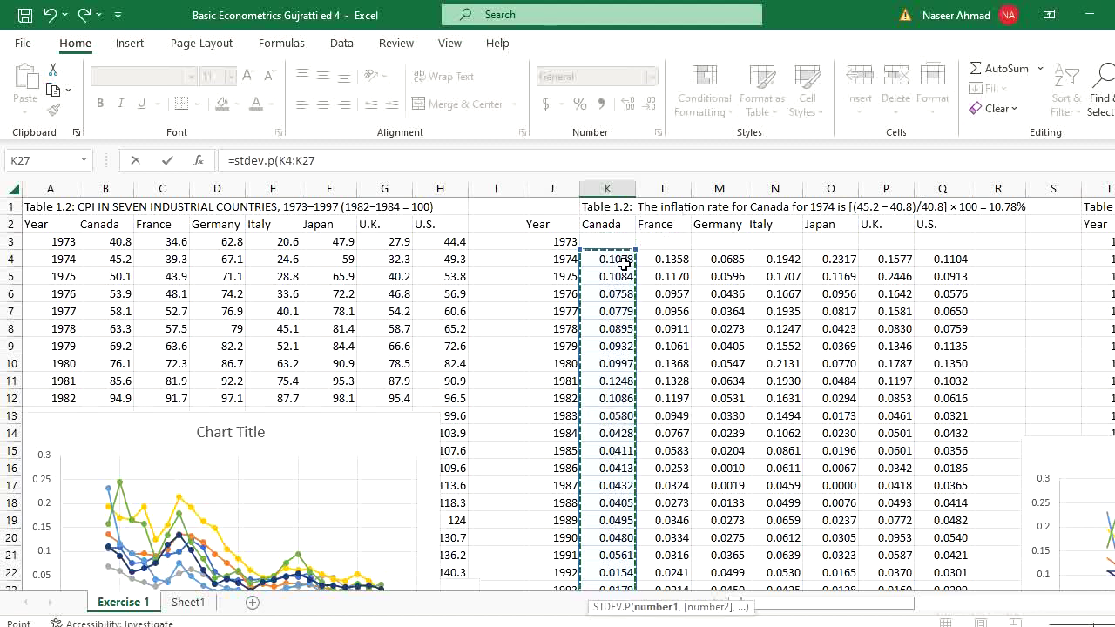
key("Return")
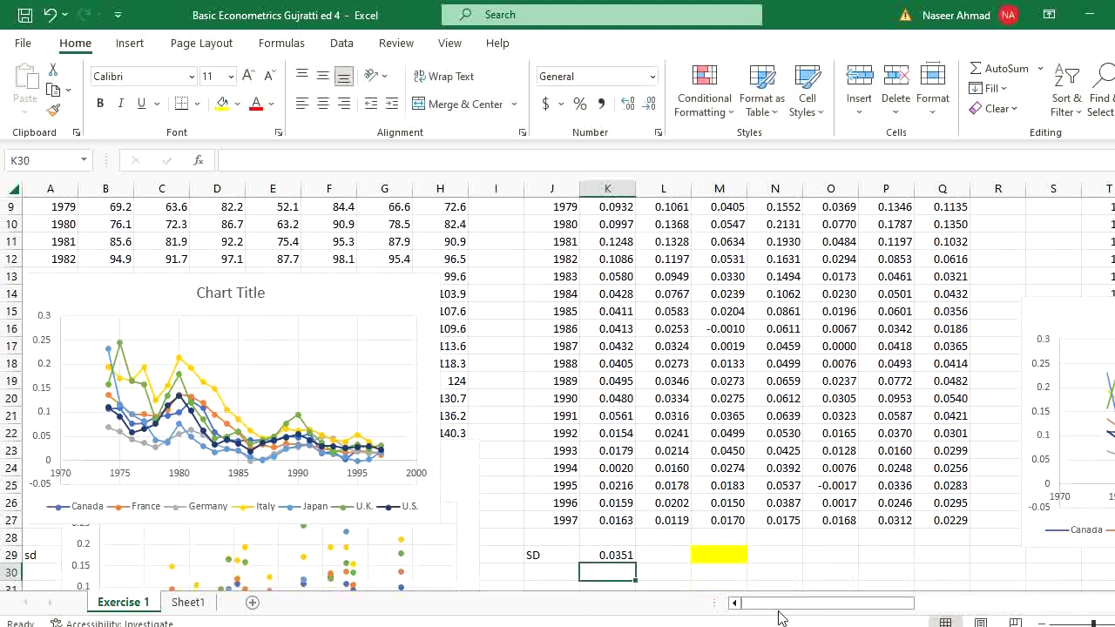
- Fill the standard deviation formula from K29 across to Q29 for the remaining six countries
left_click(595, 554)
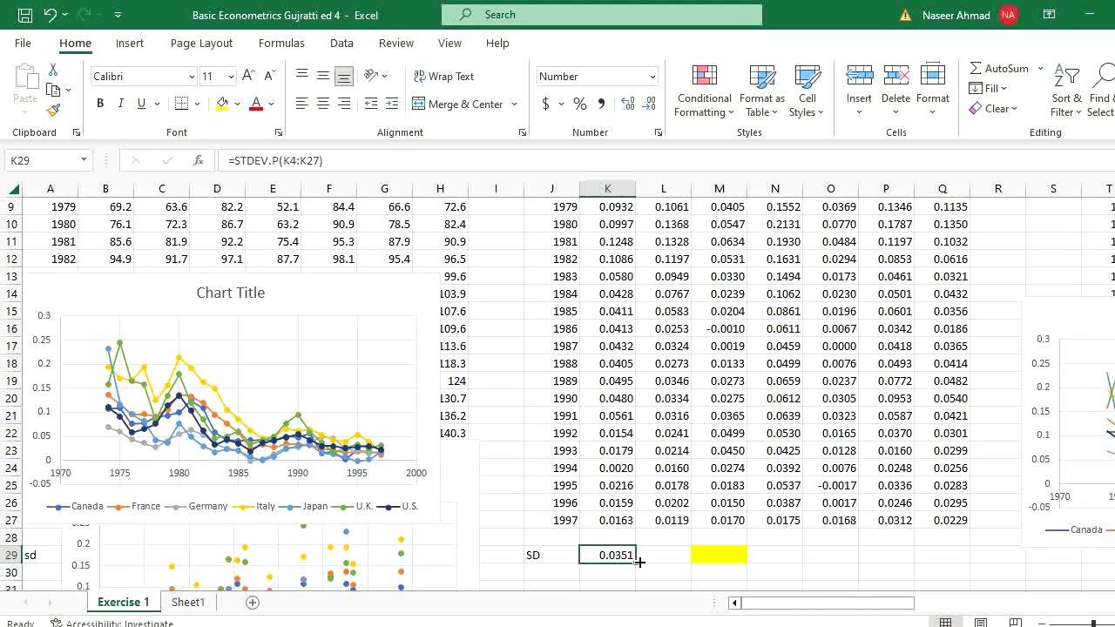
left_click_drag(638, 563, 993, 548)
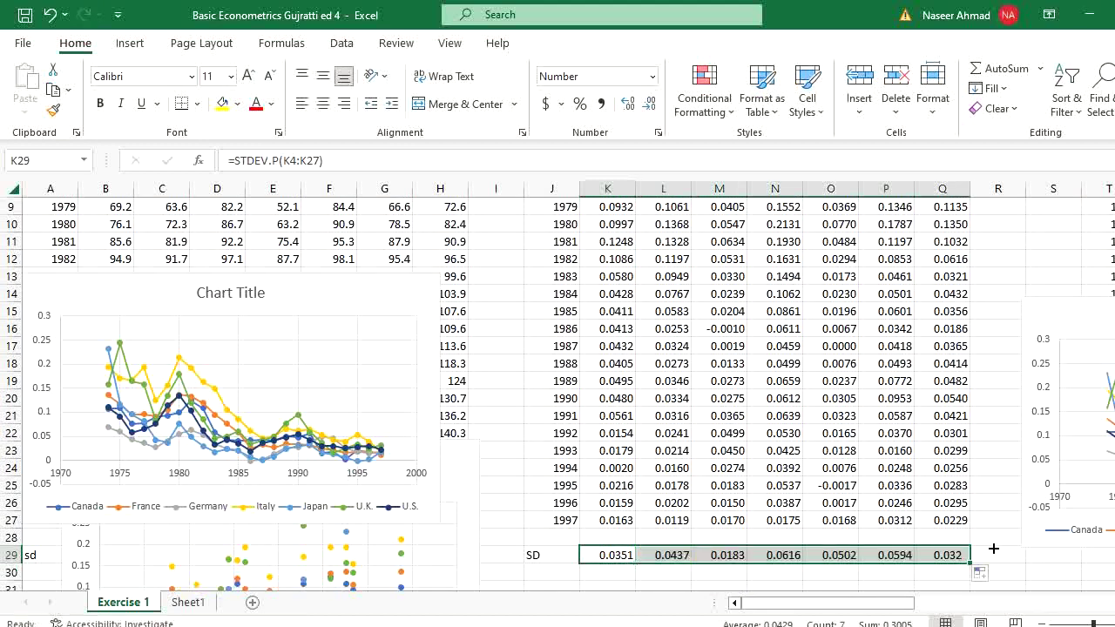
left_click(827, 584)
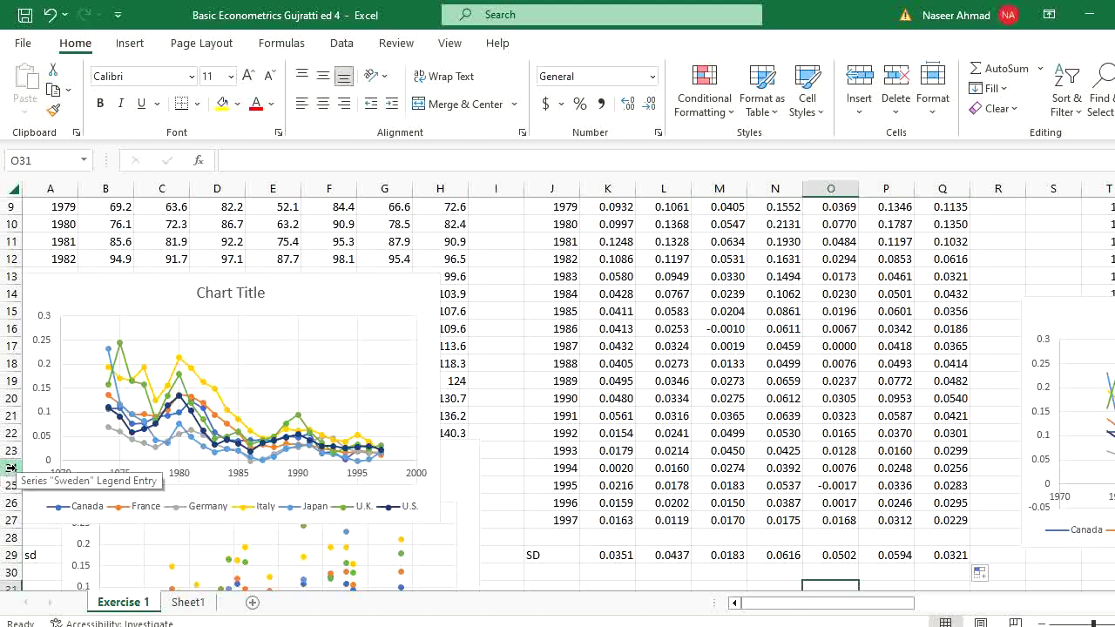
- Hide rows 12 to 24 so the country headers and the SD row fit on screen together
left_click_drag(9, 468, 21, 259)
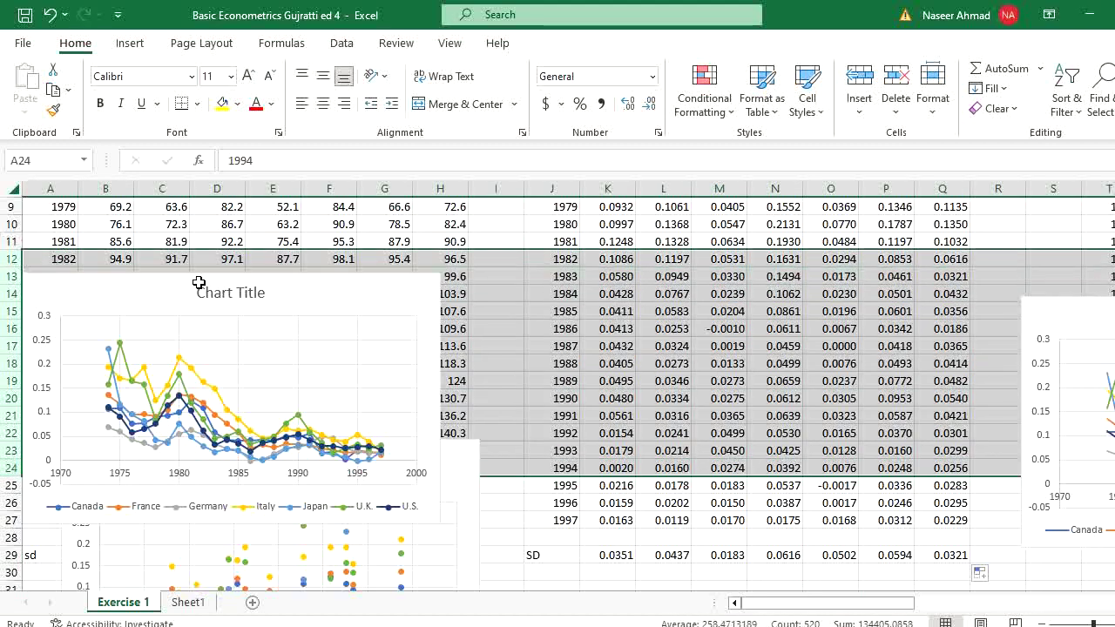
right_click(579, 331)
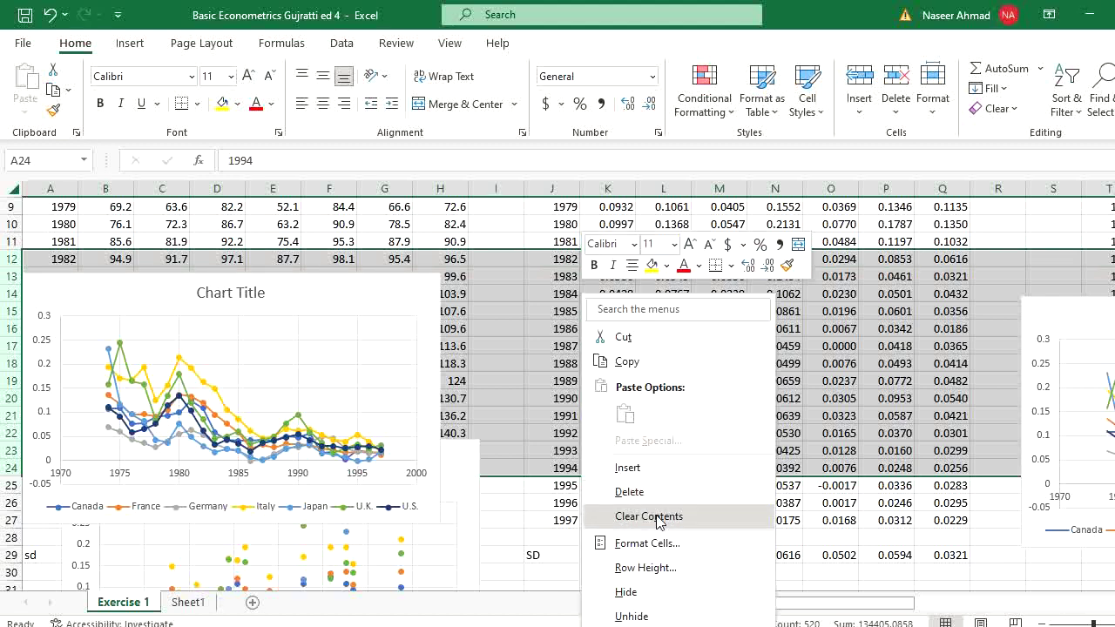
left_click(645, 592)
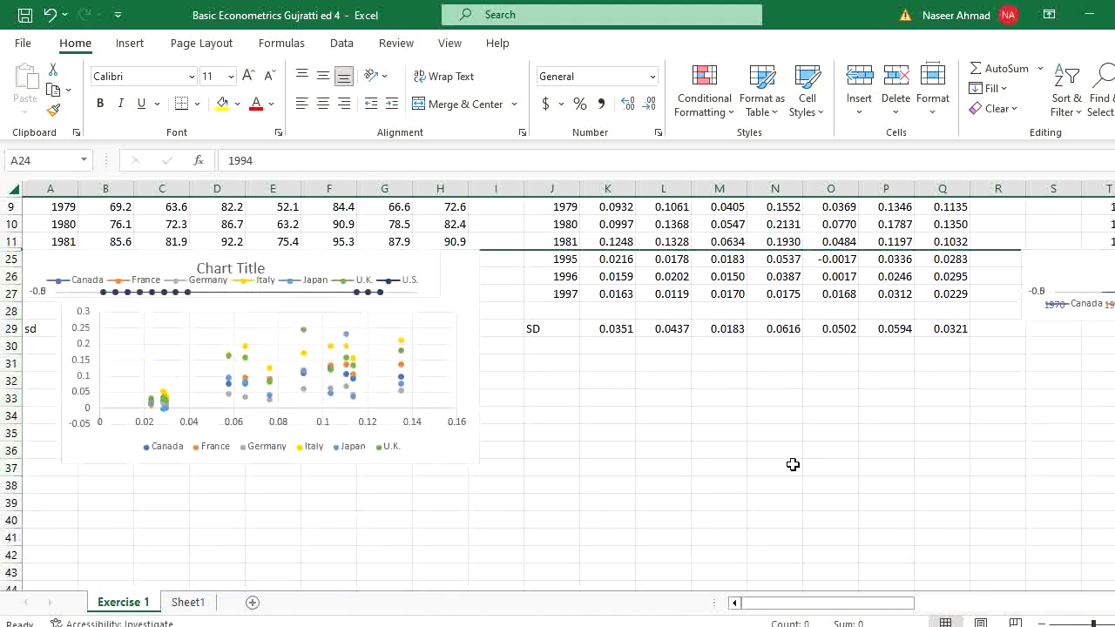
left_click(790, 465)
scroll(557, 391, "up", 3)
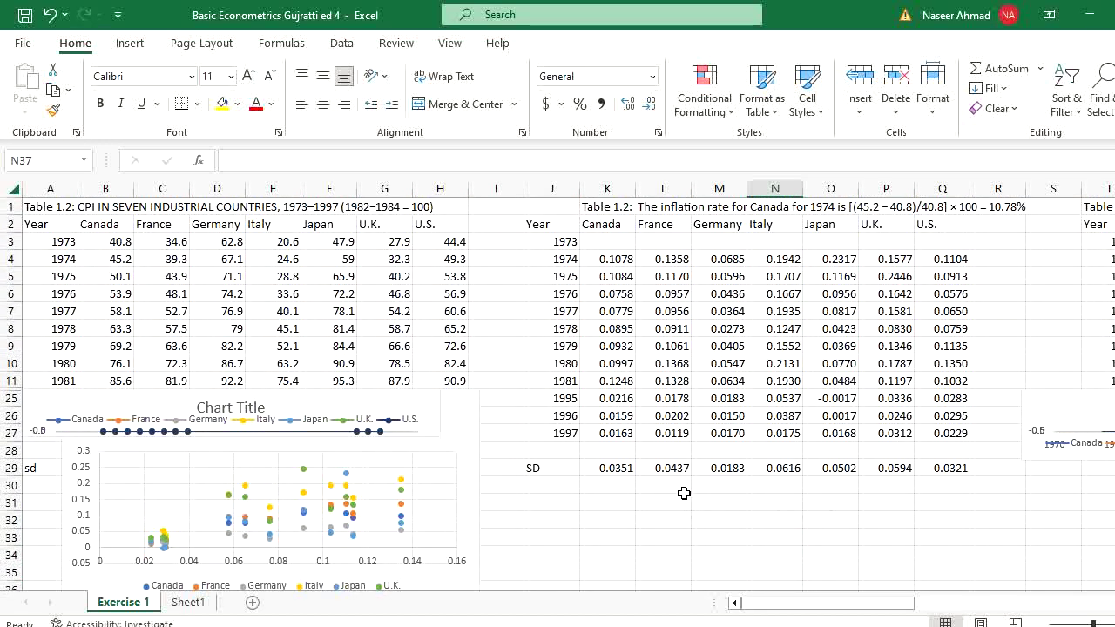
- Highlight Germany's standard deviation in M29 and the Germany header in M2 with yellow fill
left_click(619, 466)
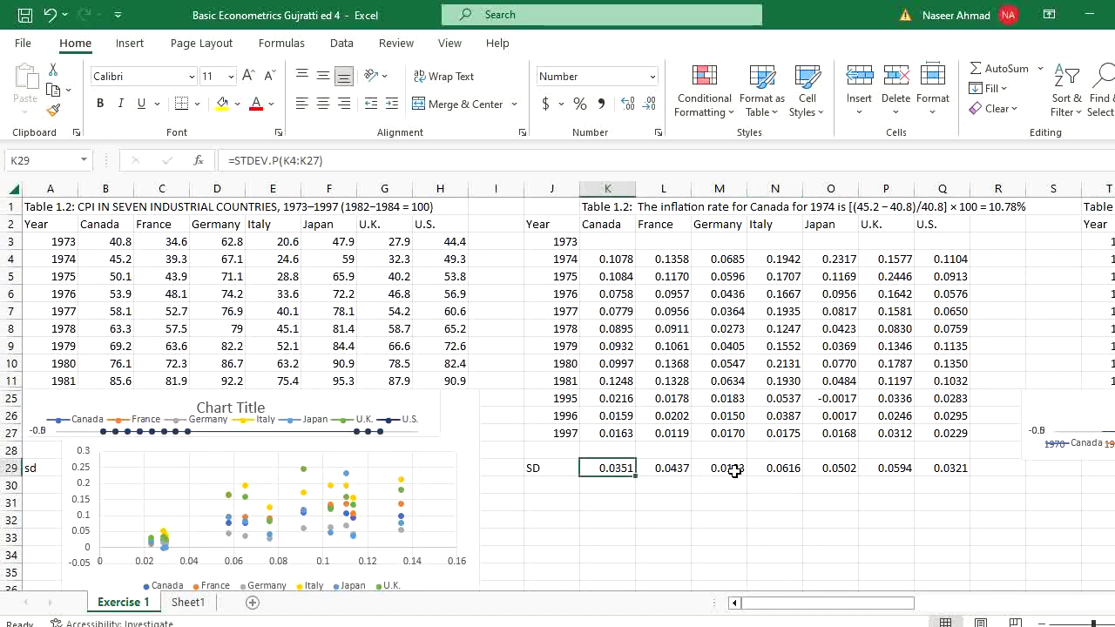
left_click(719, 469)
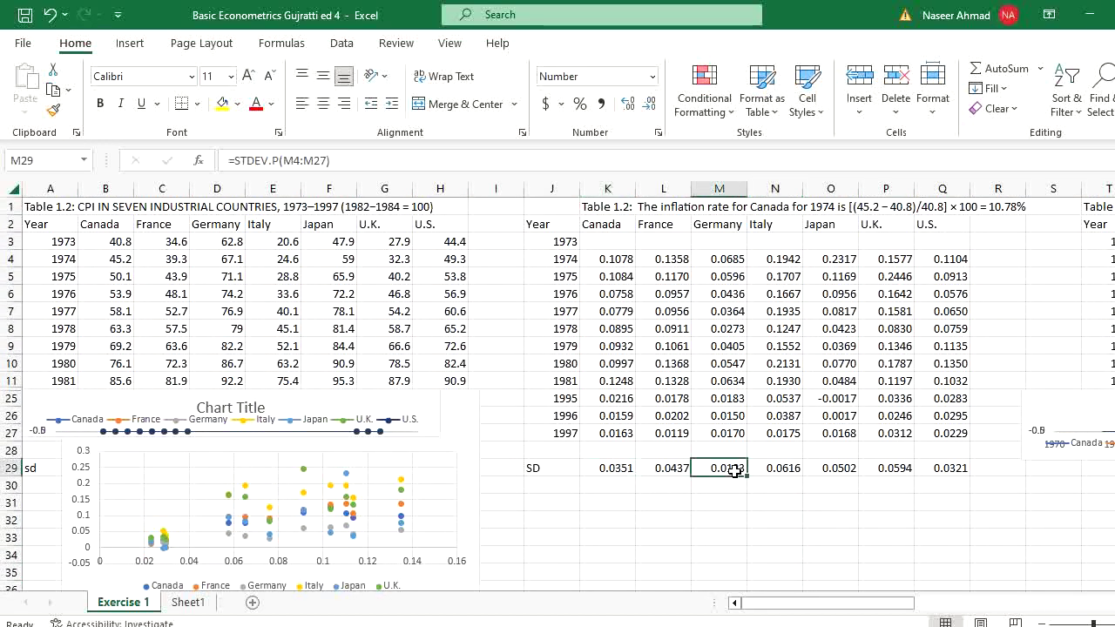
left_click(223, 103)
left_click(717, 225)
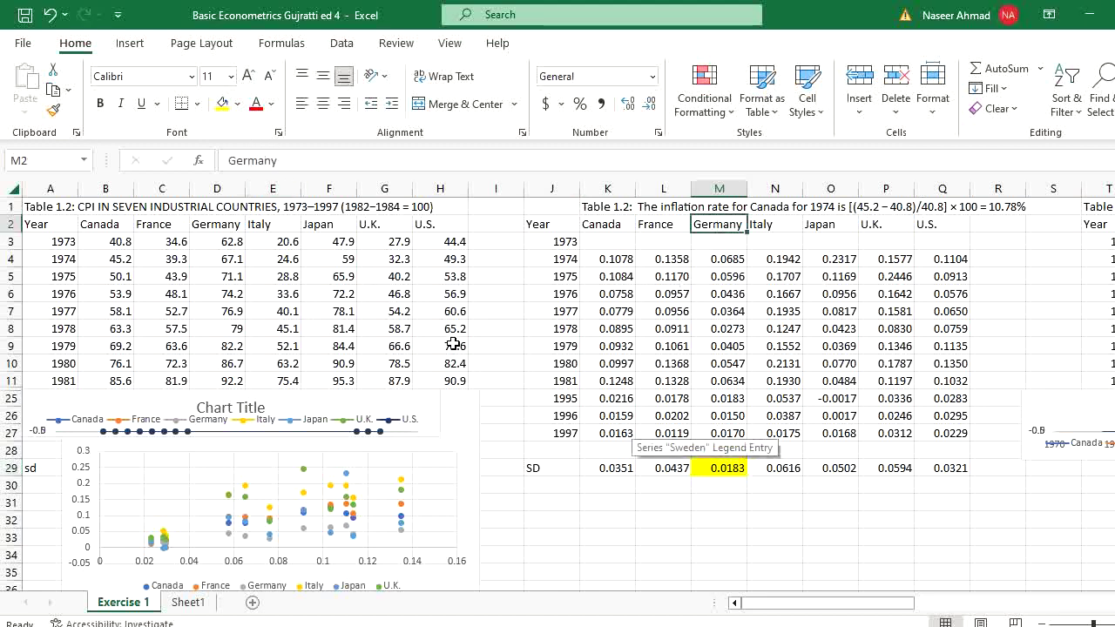
left_click(223, 102)
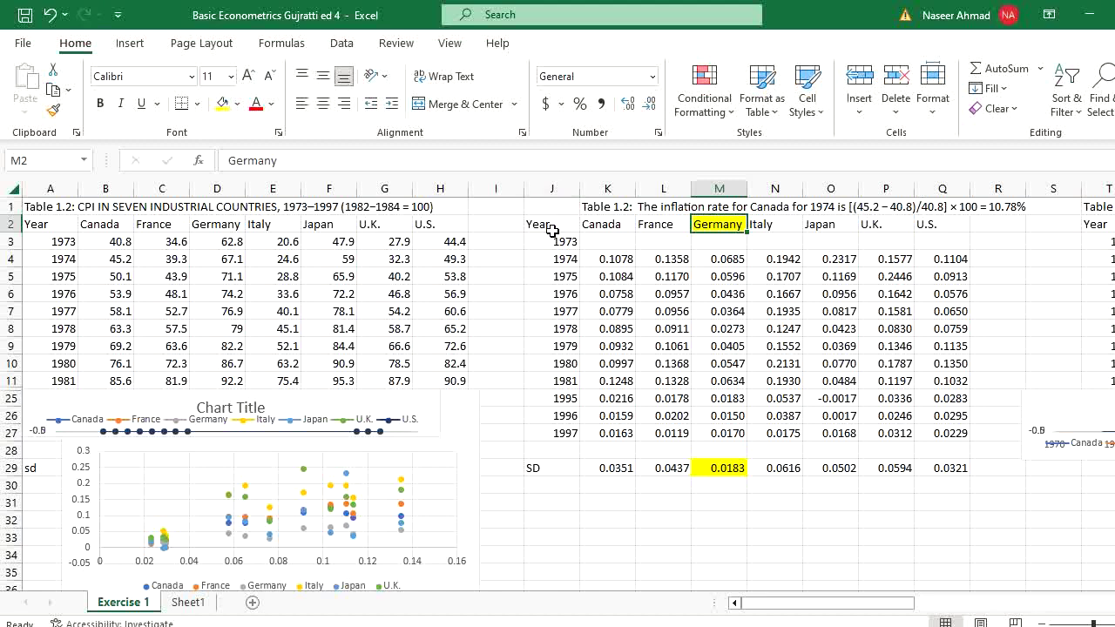
- Color the Italy header in N2 and Italy's standard deviation in N29 with red font
left_click(772, 223)
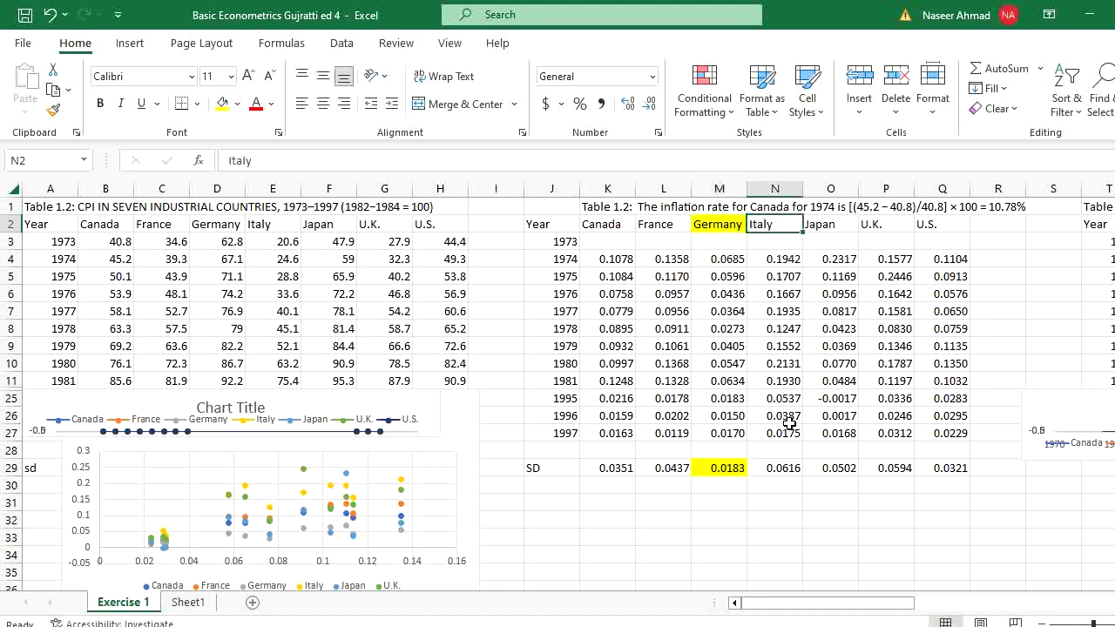
left_click(786, 471)
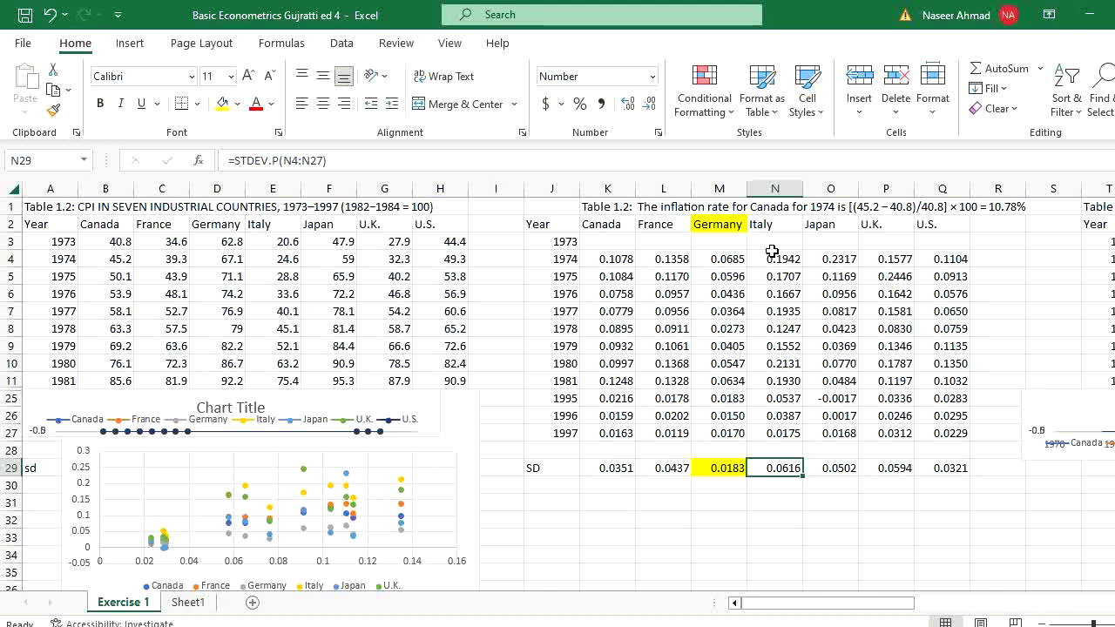
left_click(771, 224)
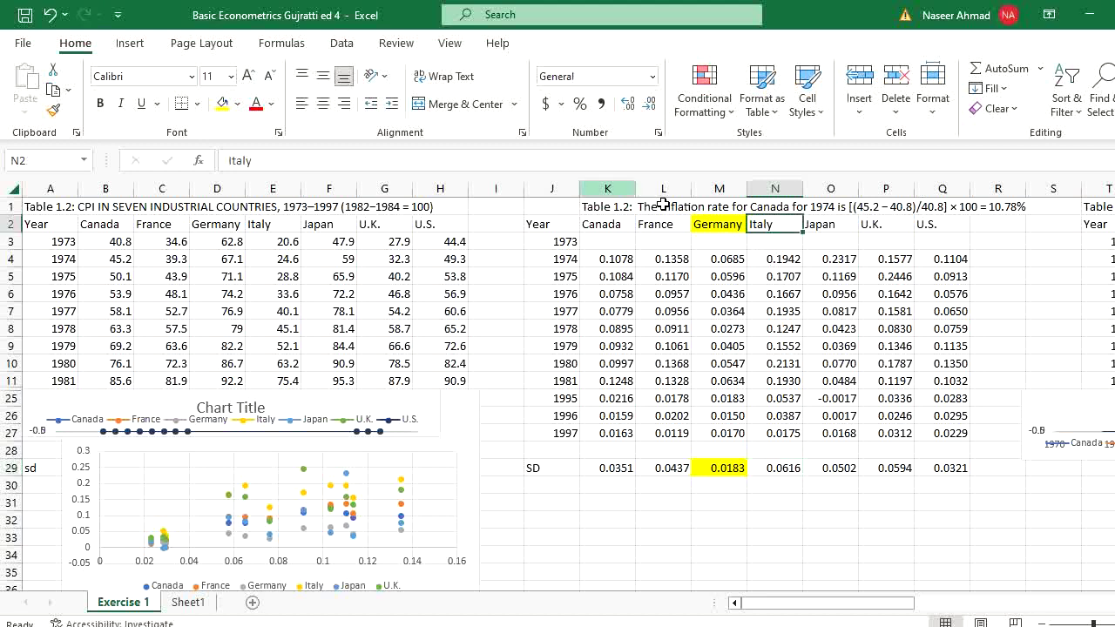
left_click(257, 105)
left_click(790, 468)
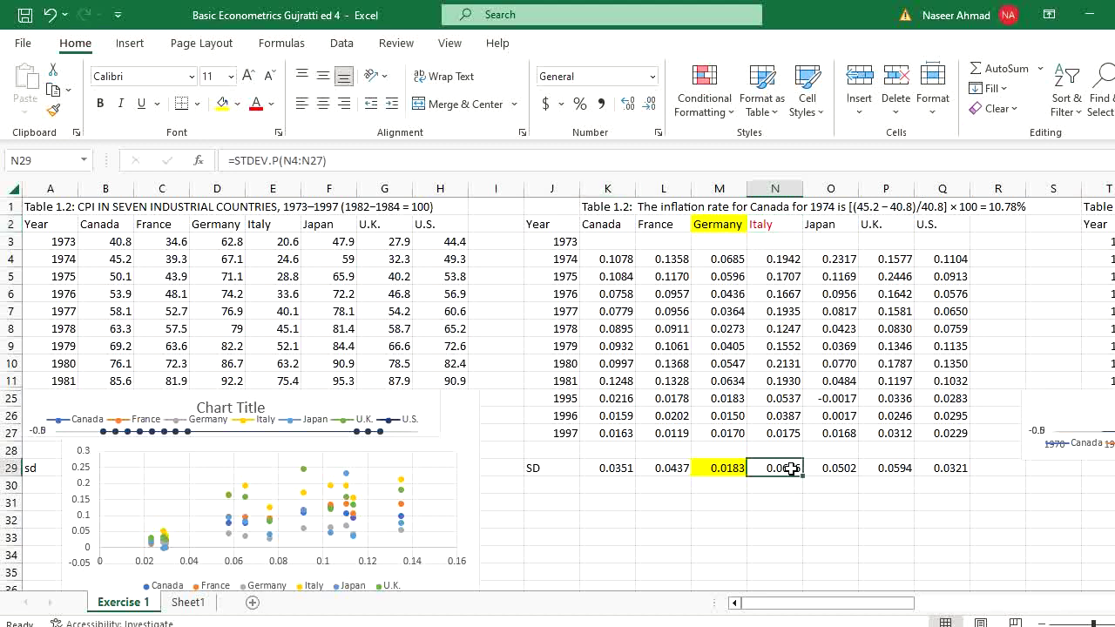
left_click(255, 105)
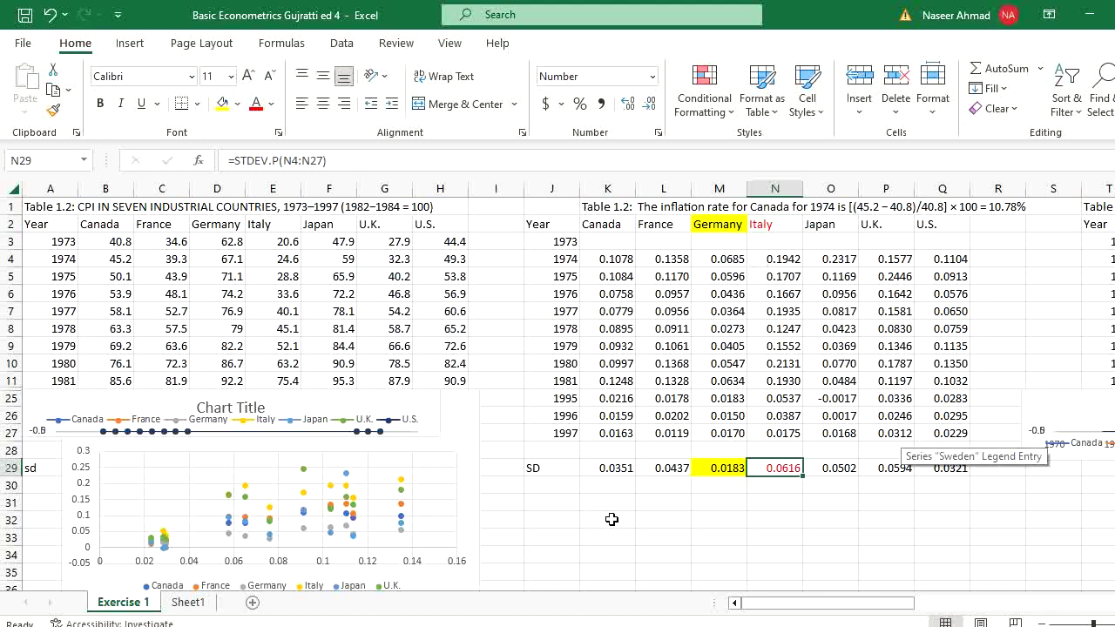
- Number the seven countries 1 to 7 in K30:Q30 beneath the standard deviations by extending the series 1, 2
left_click(612, 489)
type("1")
key("Tab")
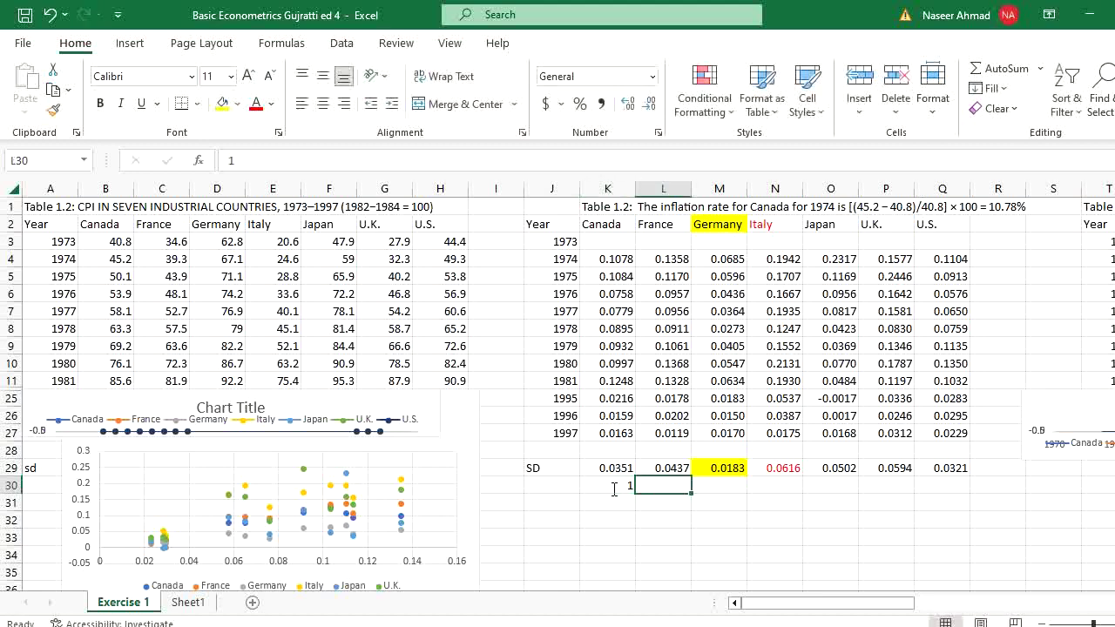
type("2")
key("Tab")
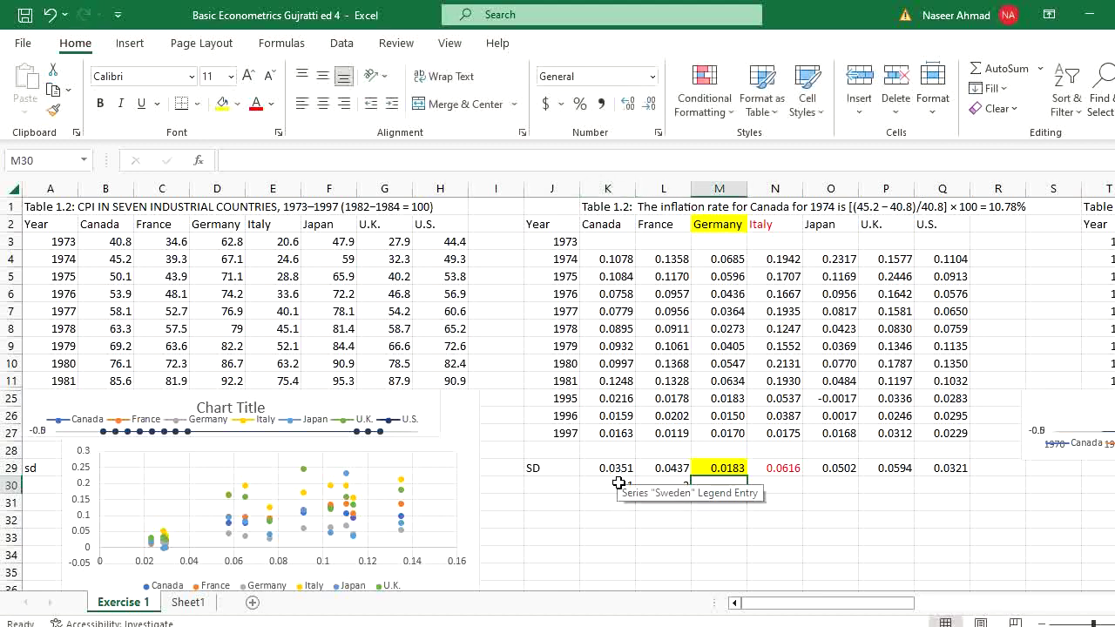
left_click_drag(620, 485, 960, 493)
left_click(876, 540)
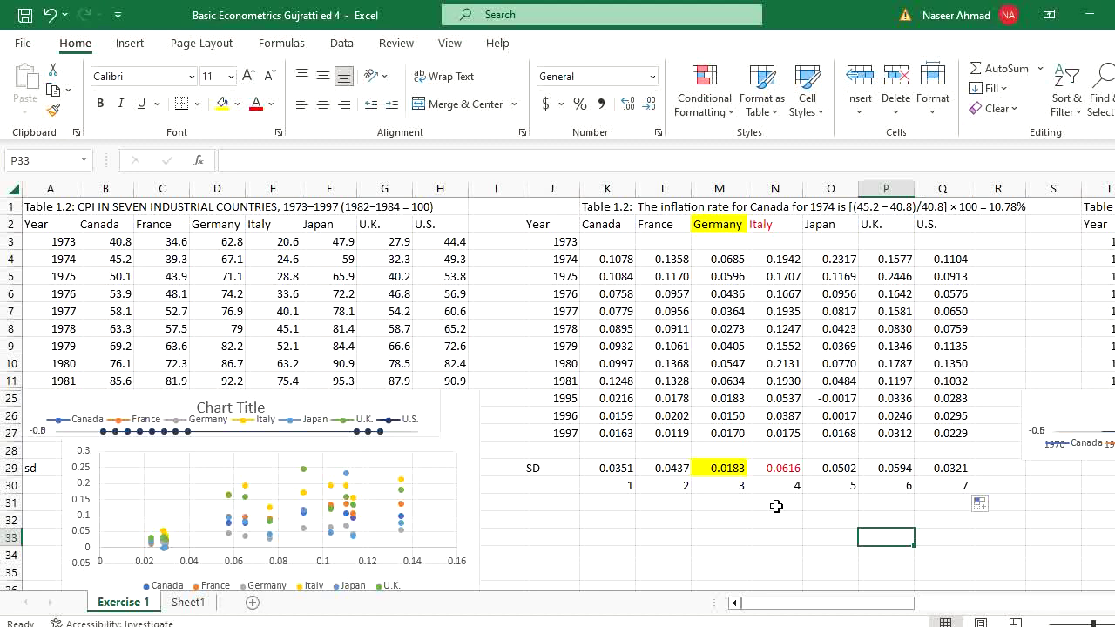
- Select the standard deviations in K29:Q29 and switch to the Exercise 1.1 questions in the Word notes
left_click_drag(616, 468, 932, 468)
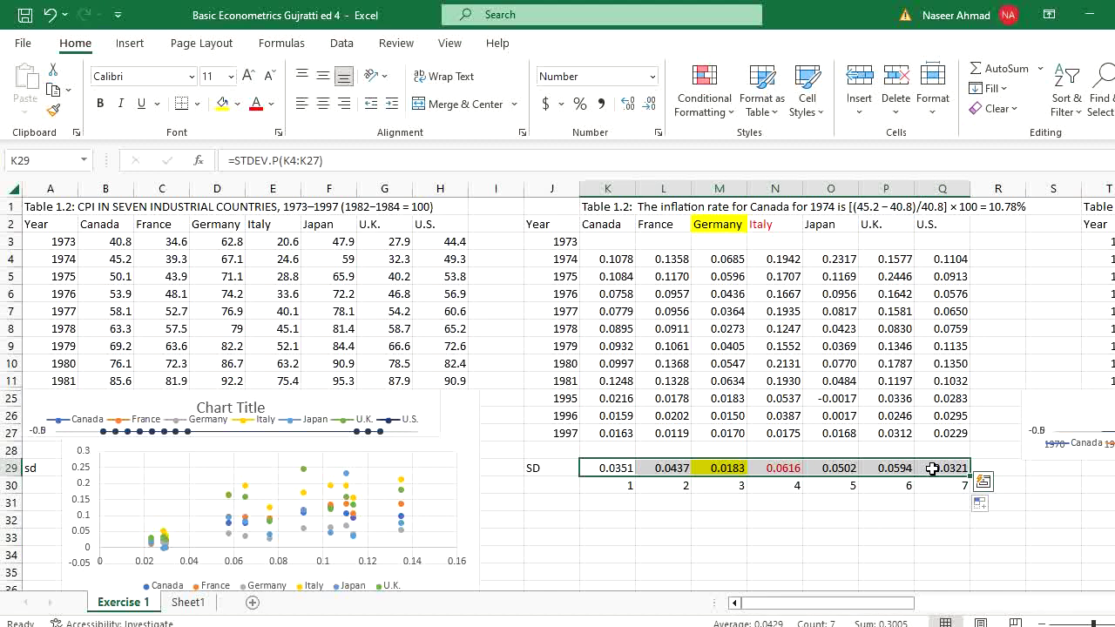
key("alt+Tab")
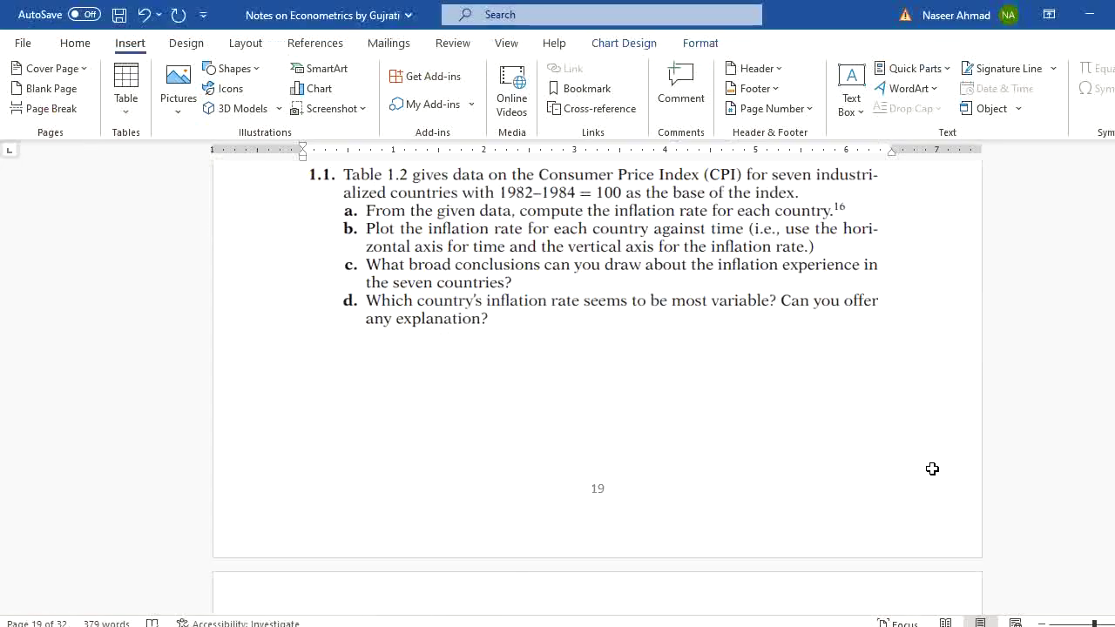
- Find answers (c) and (d) to Exercise 1.1 in the Word notes and enlarge the page to read them
scroll(598, 395, "down", 20)
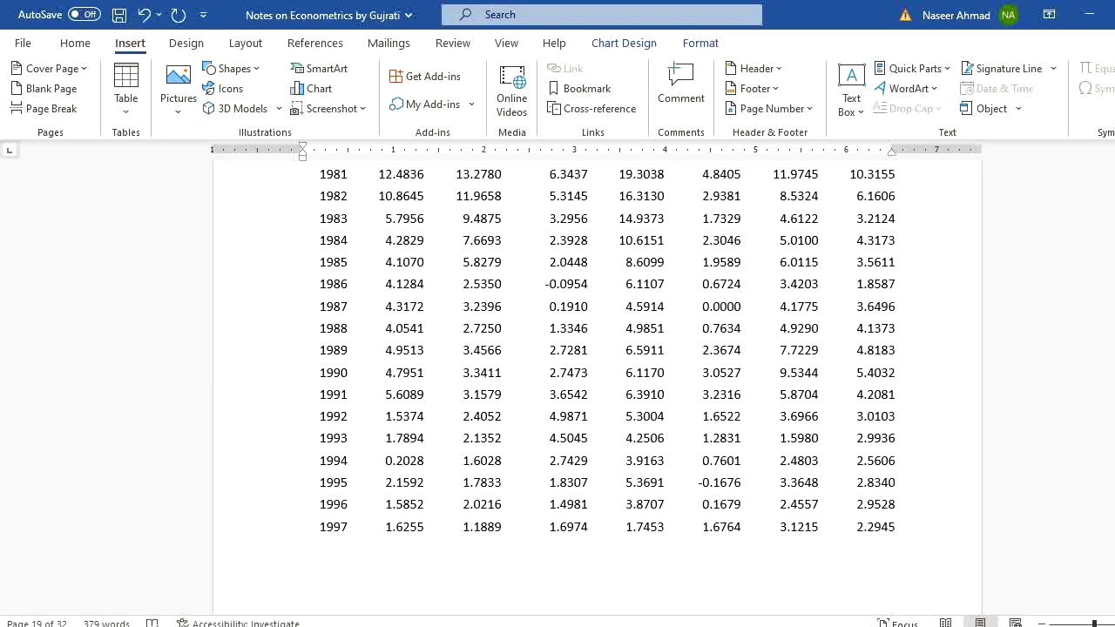
scroll(449, 403, "down", 15)
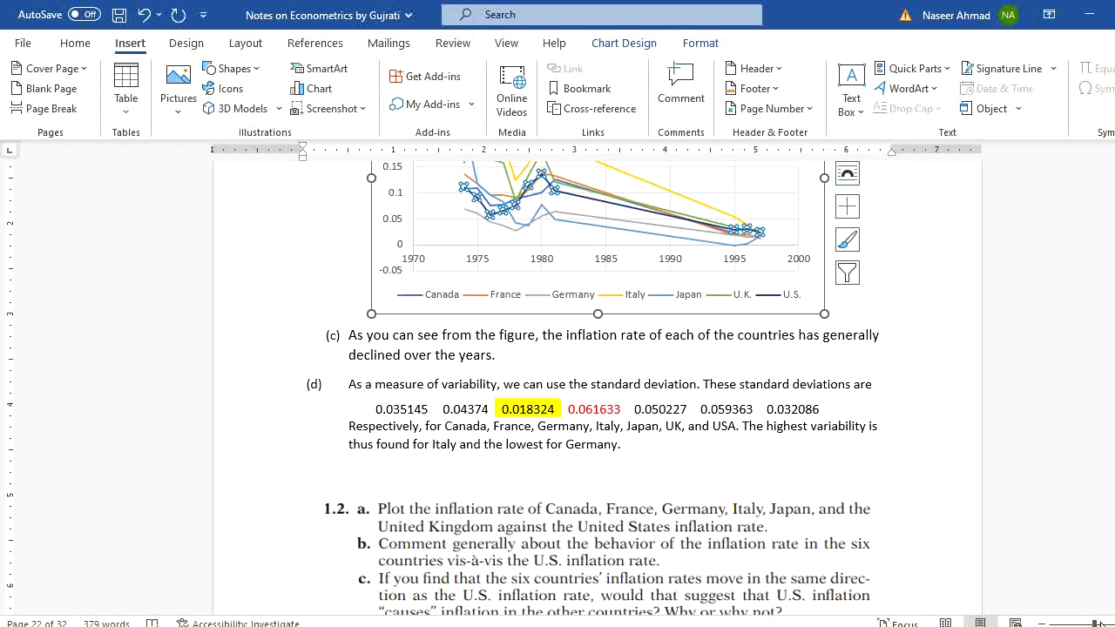
left_click_drag(1100, 622, 1114, 623)
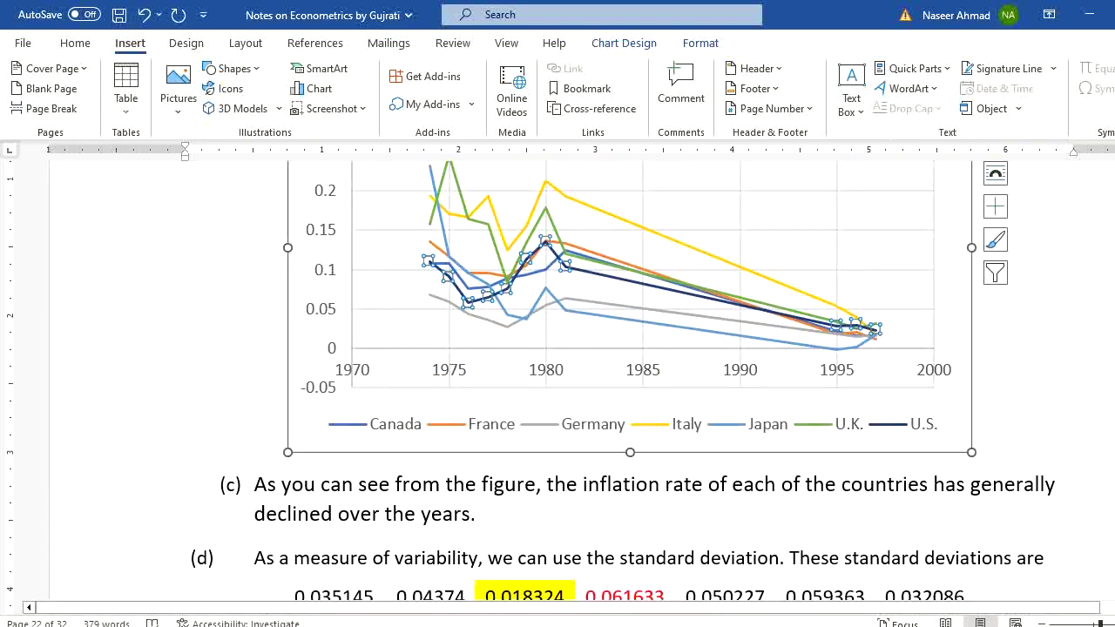
scroll(624, 382, "down", 5)
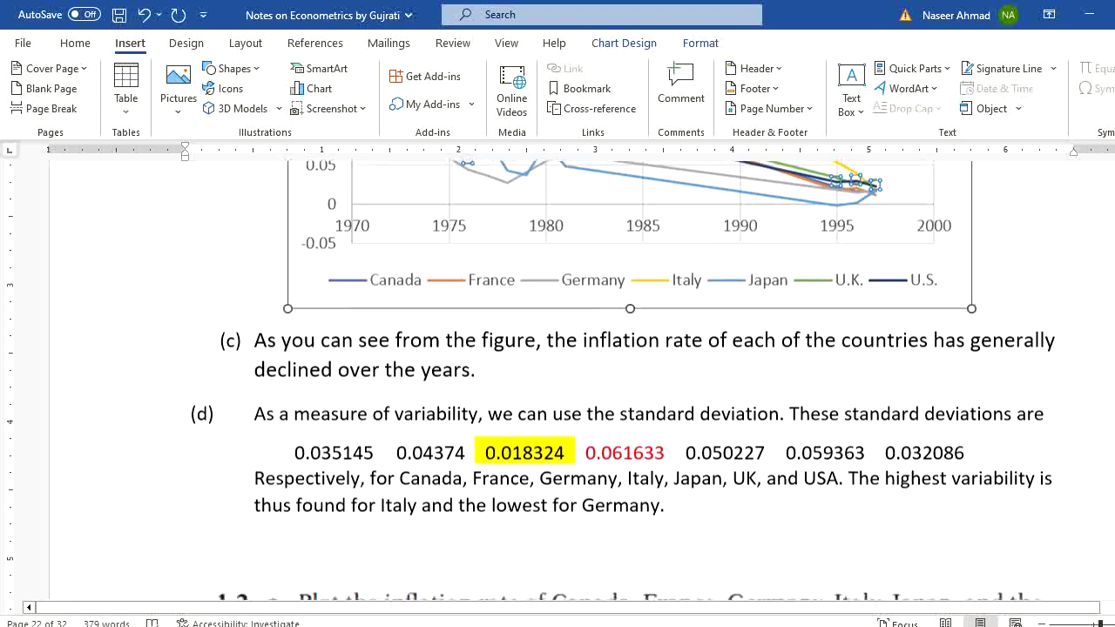
scroll(490, 378, "down", 1)
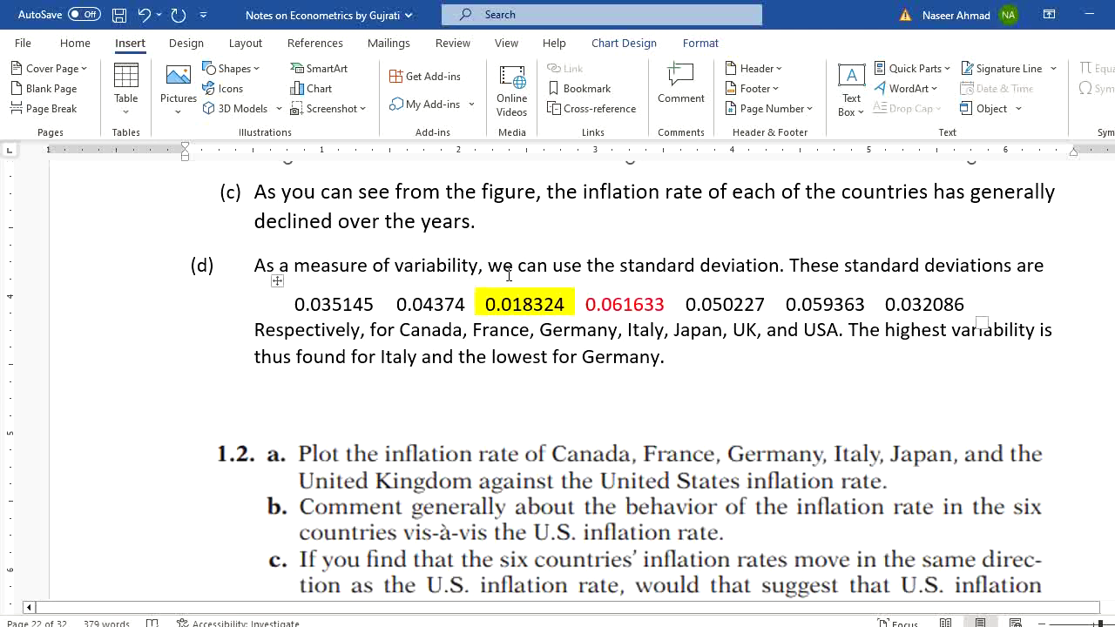
left_click(768, 275)
left_click(903, 266)
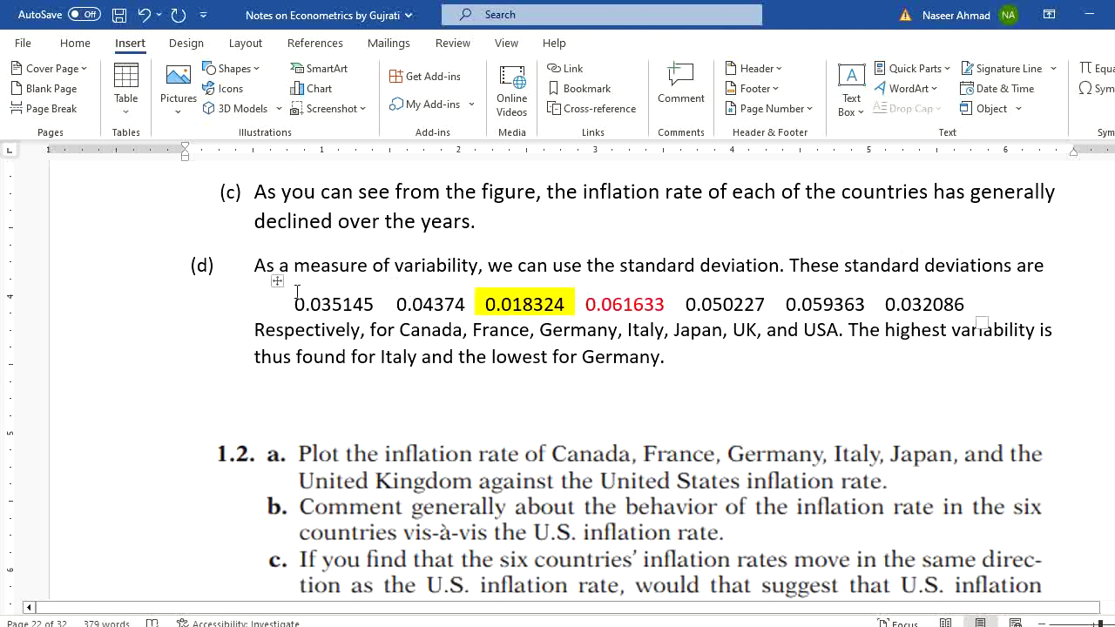
- Match each standard deviation in answer (d) to its country and read the concluding sentence on highest and lowest variability
left_click(277, 281)
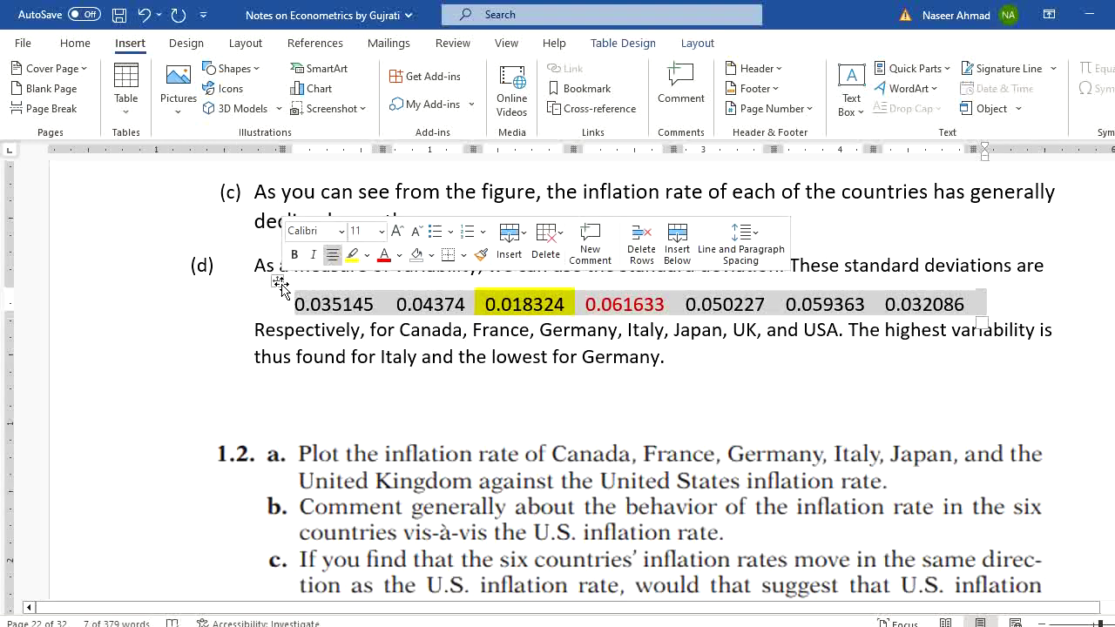
left_click(545, 307)
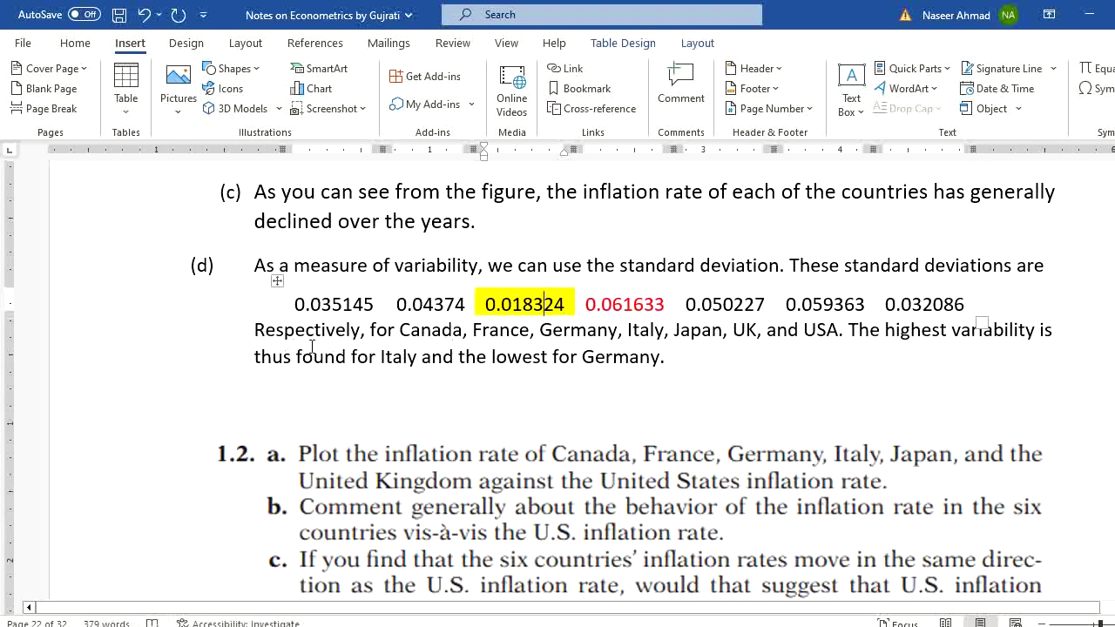
double_click(352, 303)
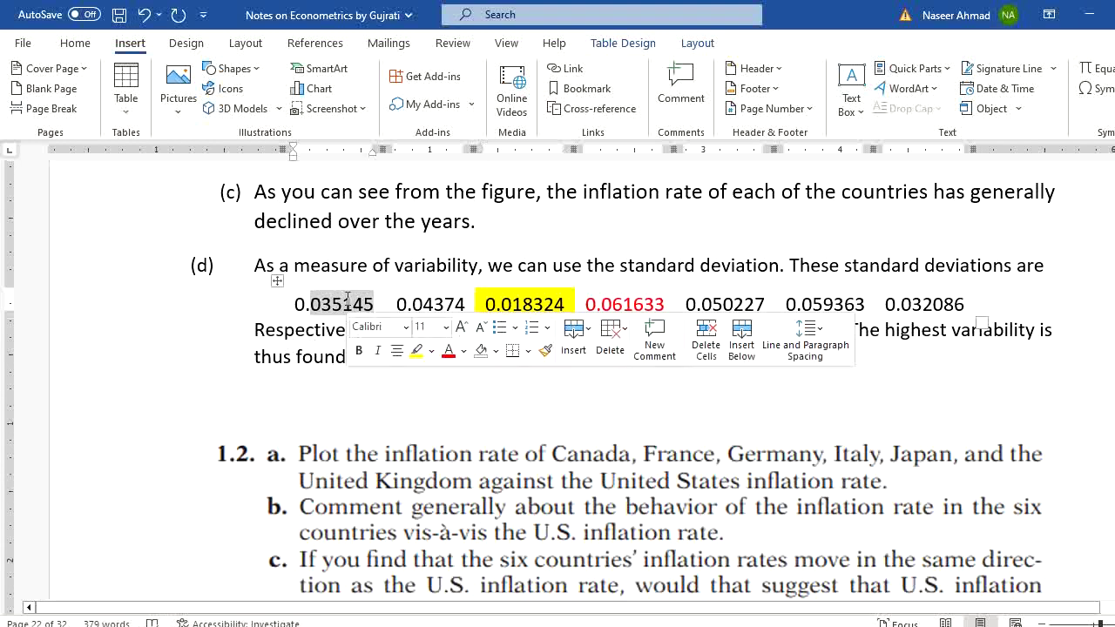
left_click(560, 295)
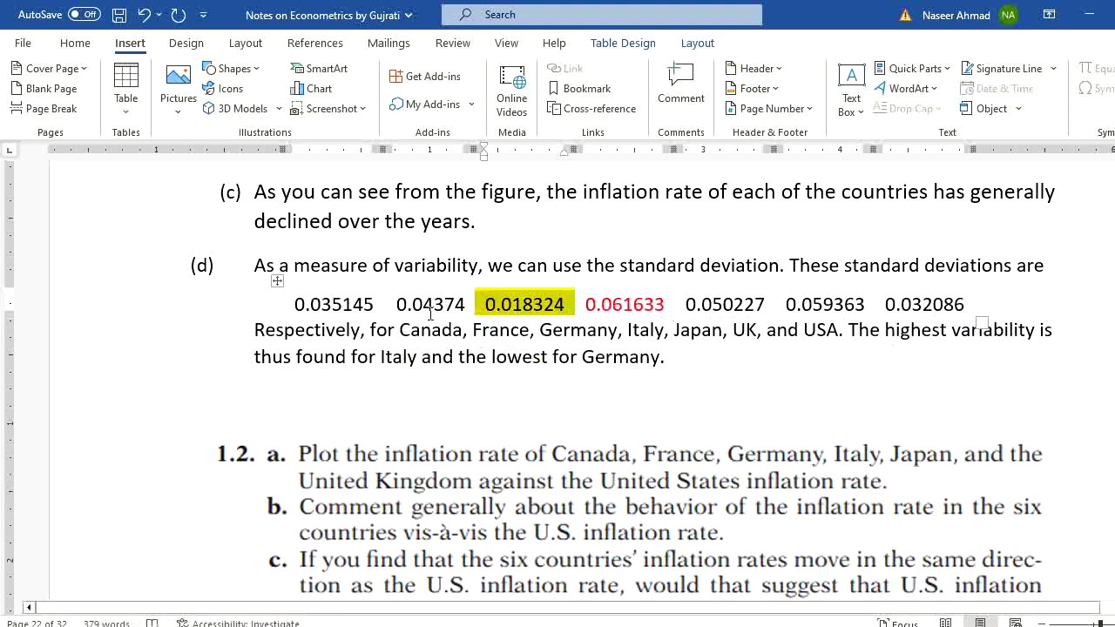
double_click(505, 331)
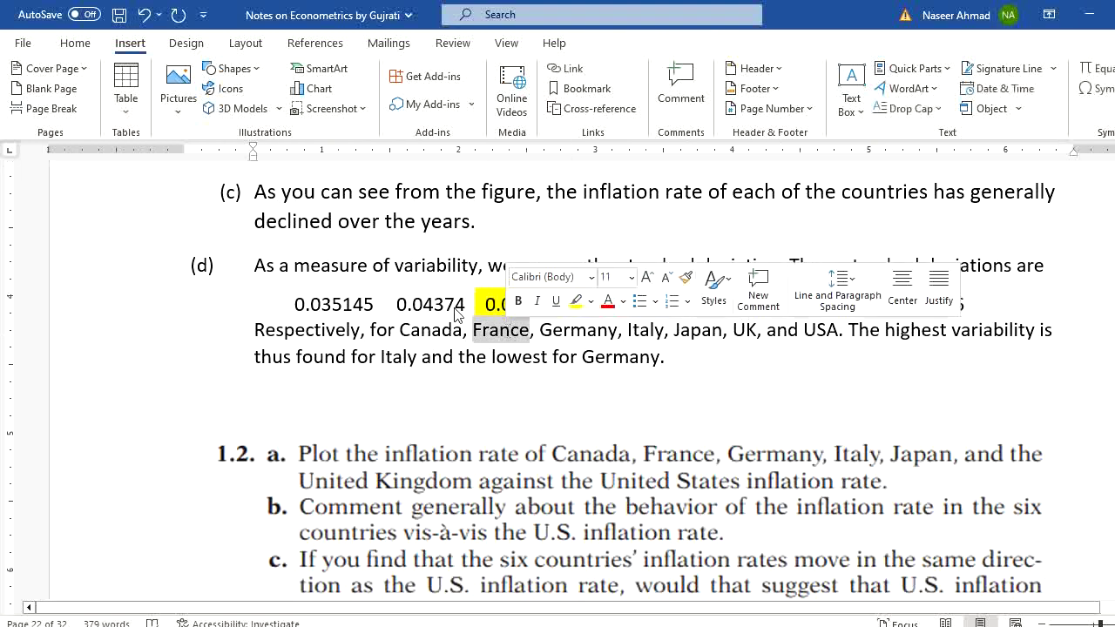
double_click(425, 303)
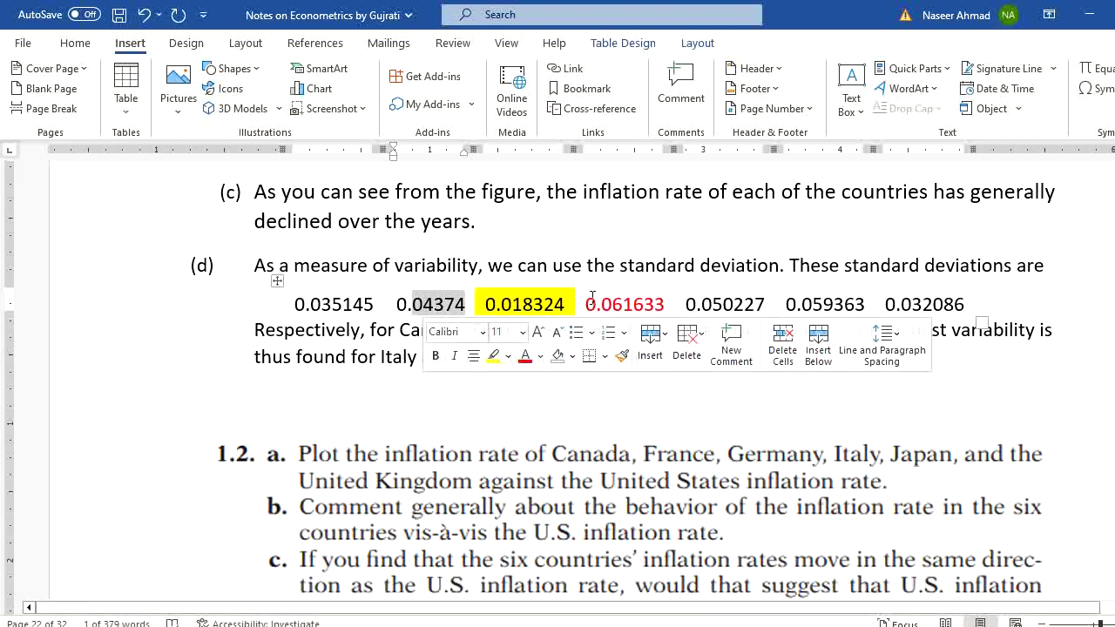
left_click(604, 266)
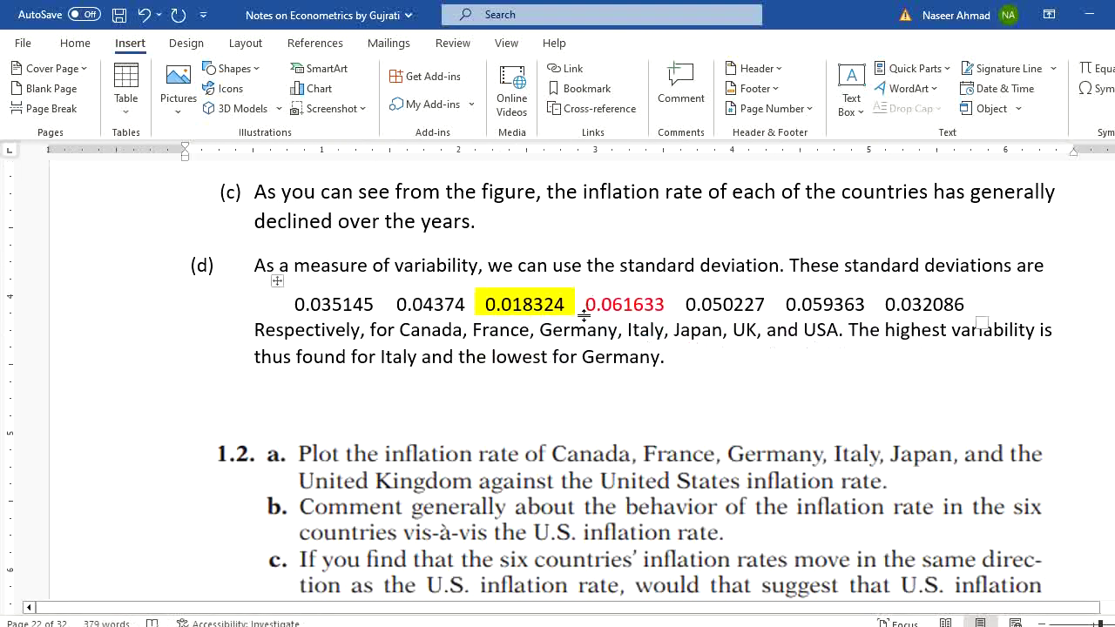
left_click(533, 305)
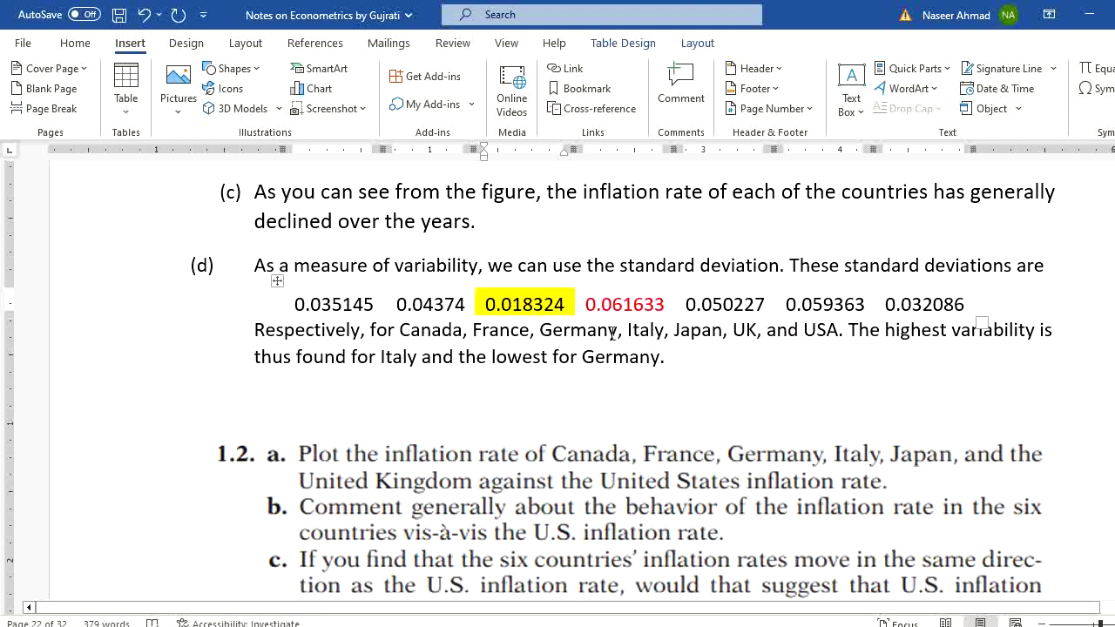
double_click(644, 331)
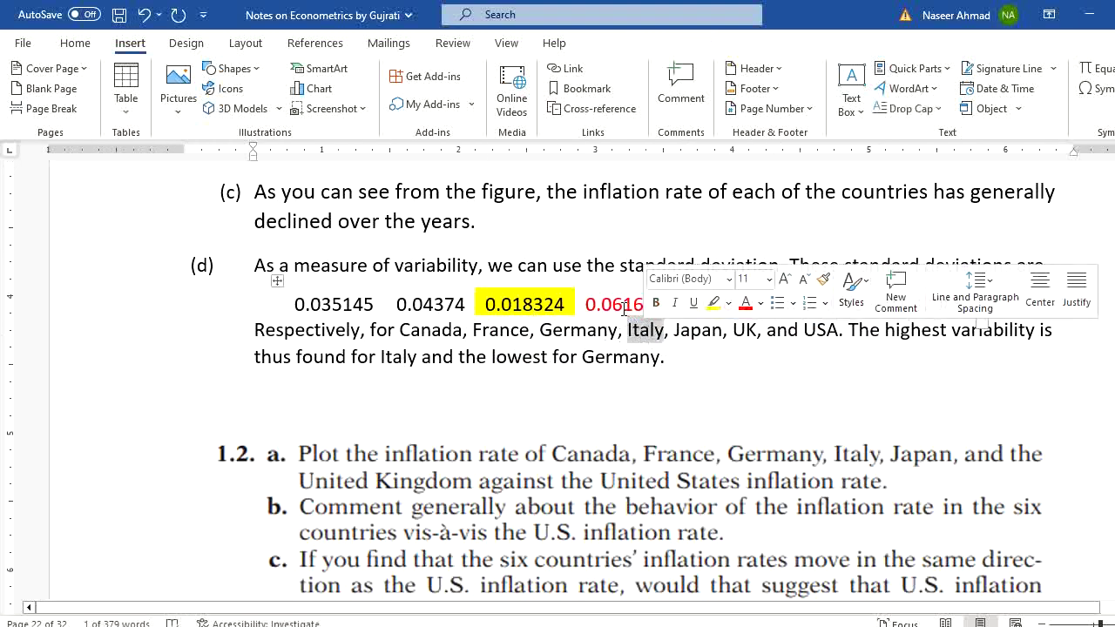
double_click(623, 306)
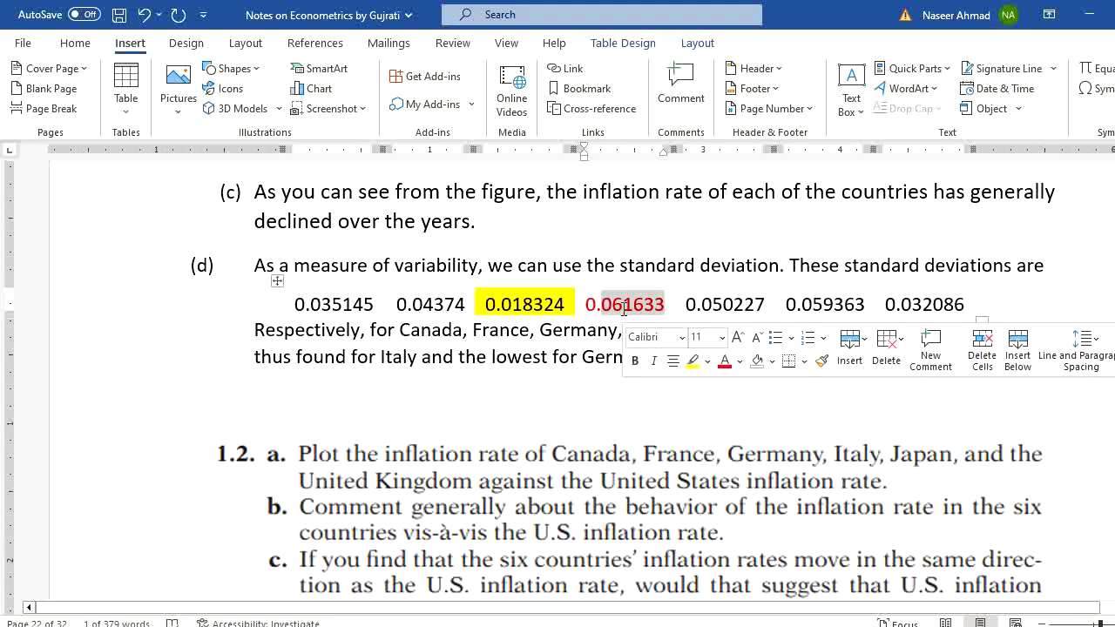
double_click(747, 305)
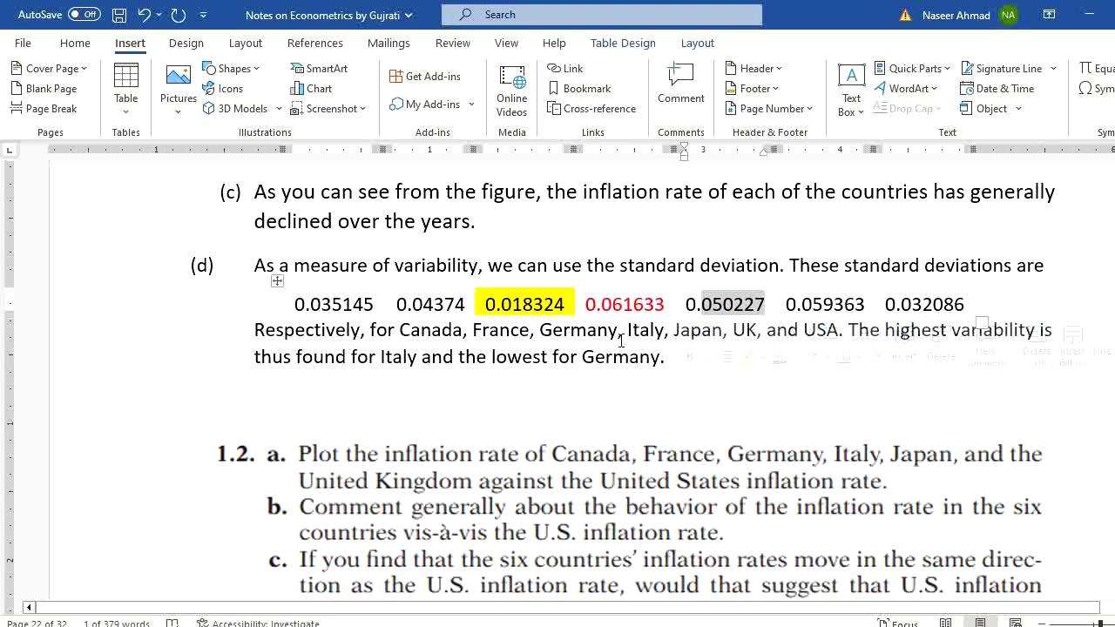
left_click(621, 340)
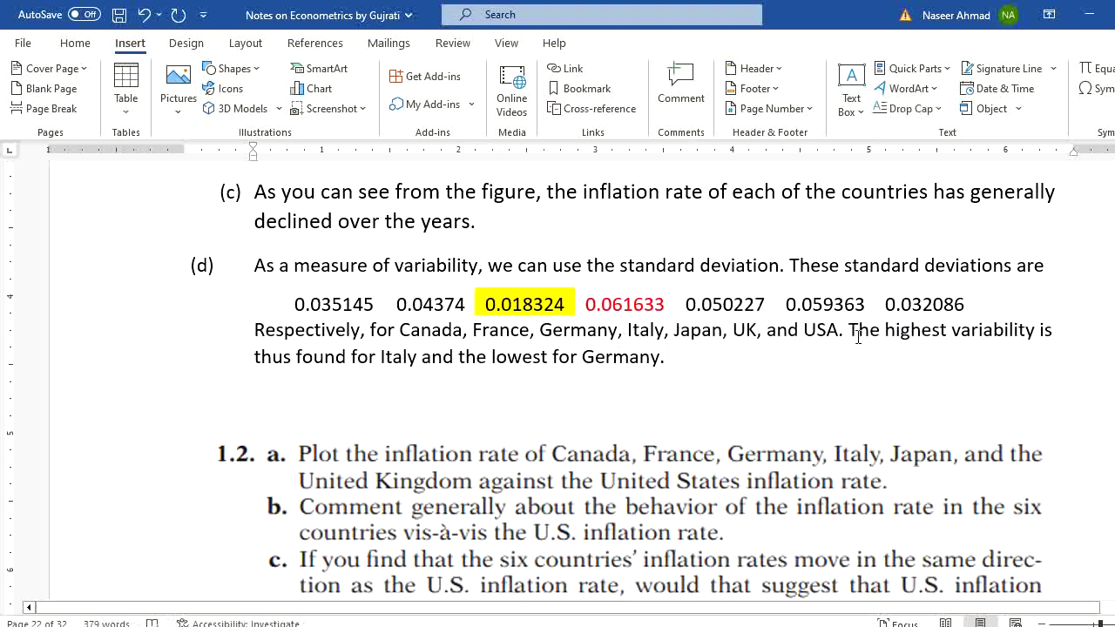
left_click_drag(847, 332, 662, 363)
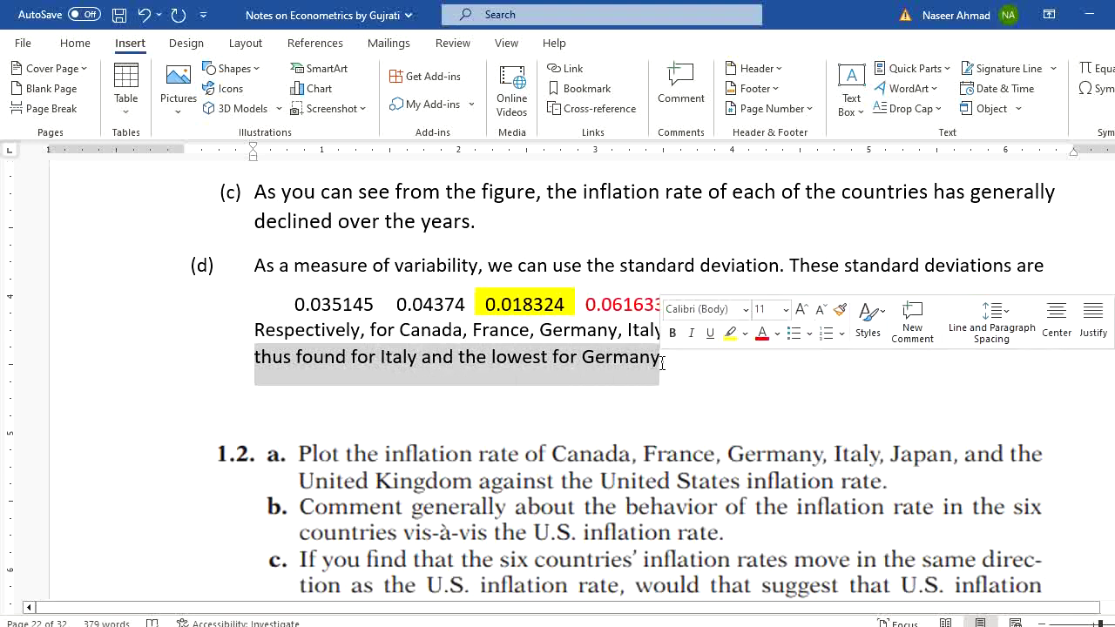
left_click(800, 403)
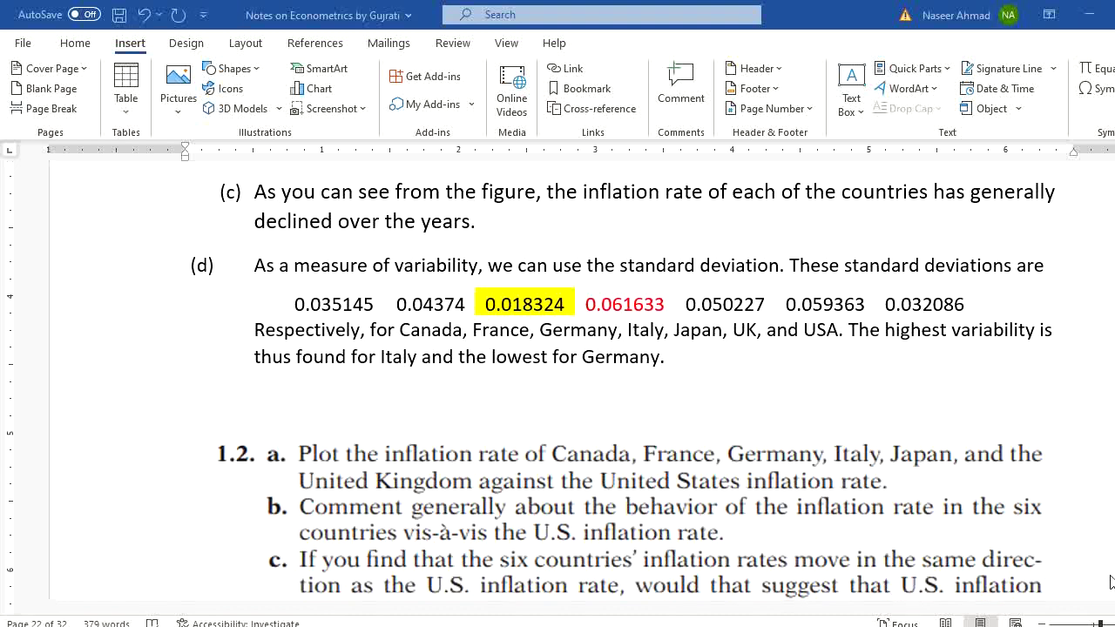
- Read the Exercise 1.2 questions and examine the scatter chart of six countries' inflation rates against the US rate
left_click(1033, 507)
scroll(1031, 503, "down", 8)
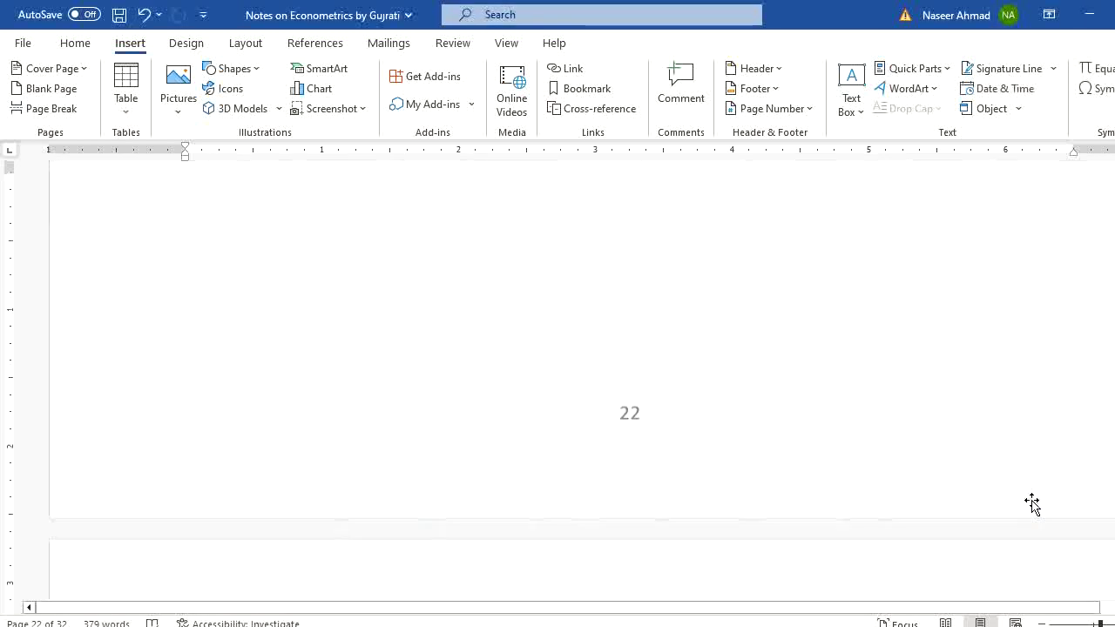
scroll(1032, 503, "up", 5)
scroll(1032, 501, "down", 8)
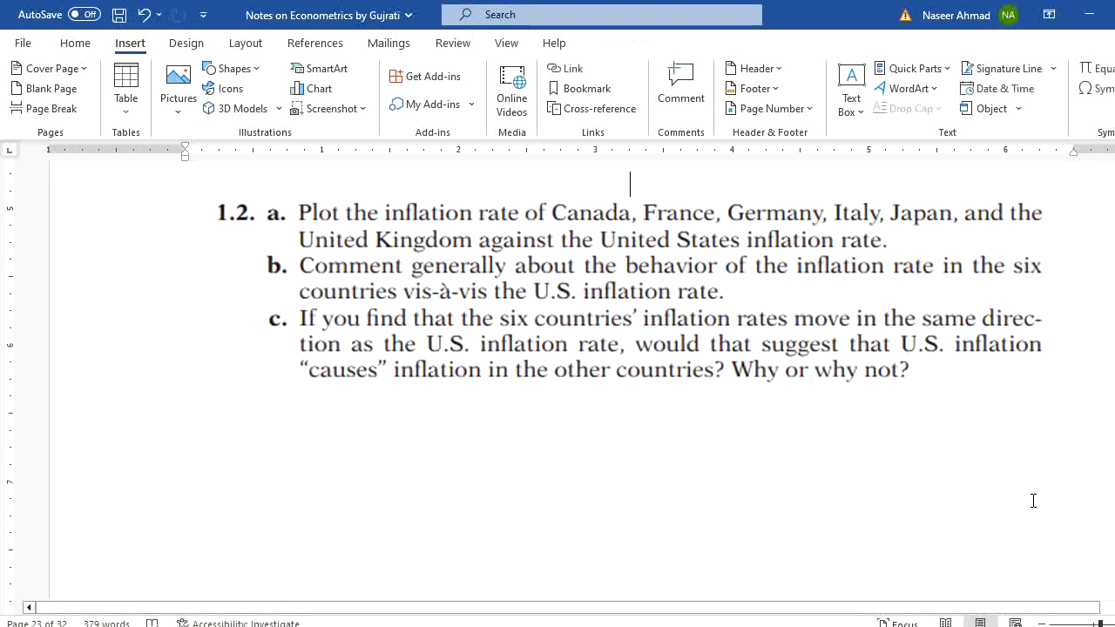
scroll(1033, 501, "up", 1)
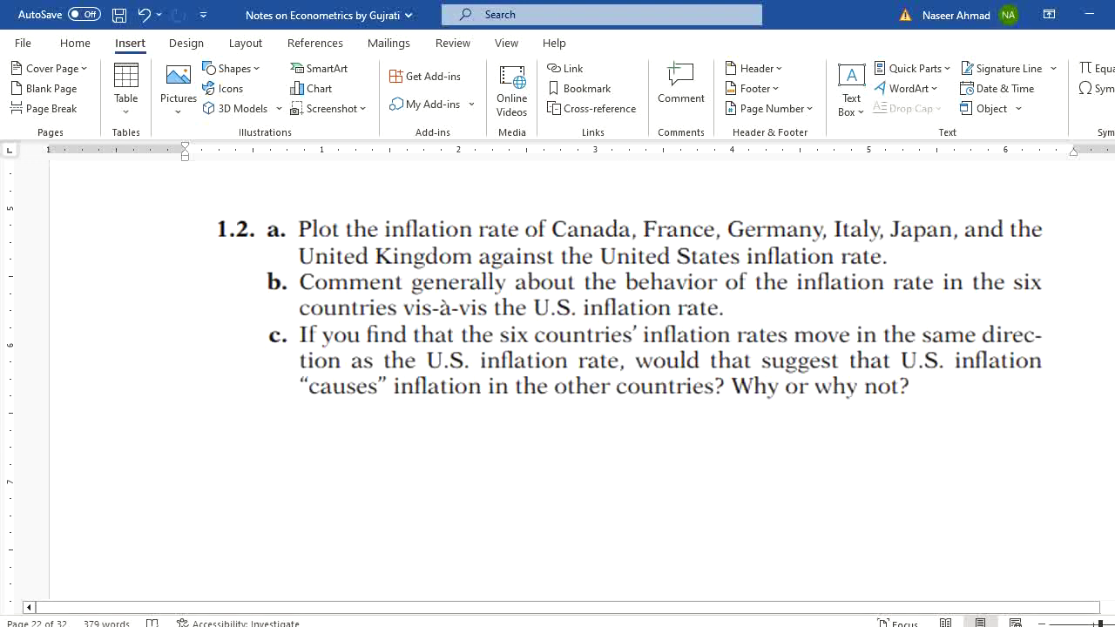
scroll(558, 383, "down", 5)
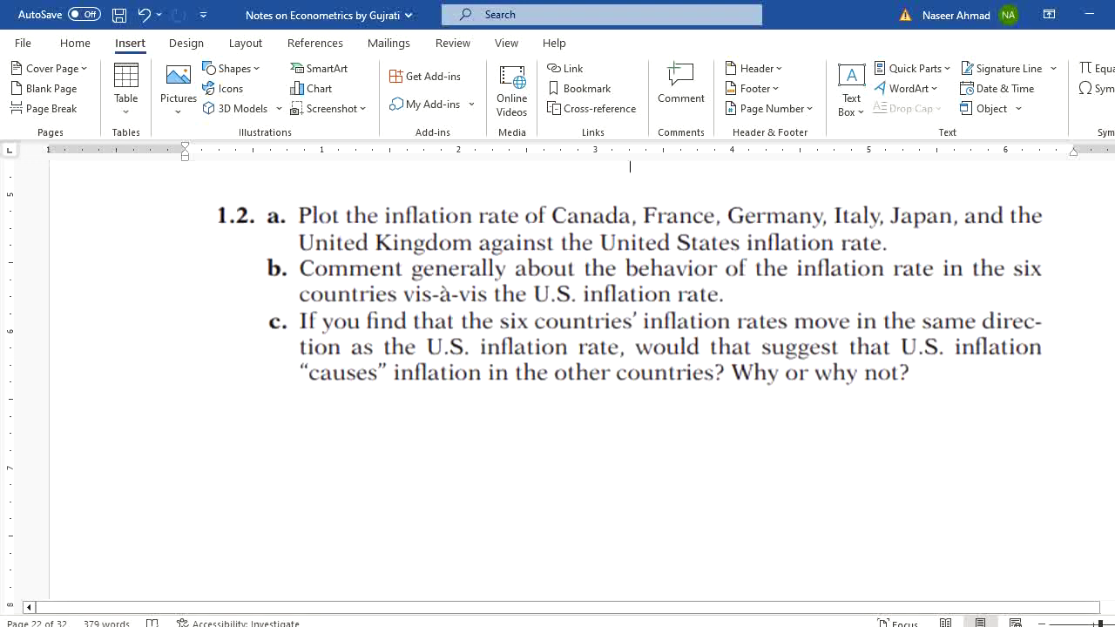
scroll(557, 383, "down", 9)
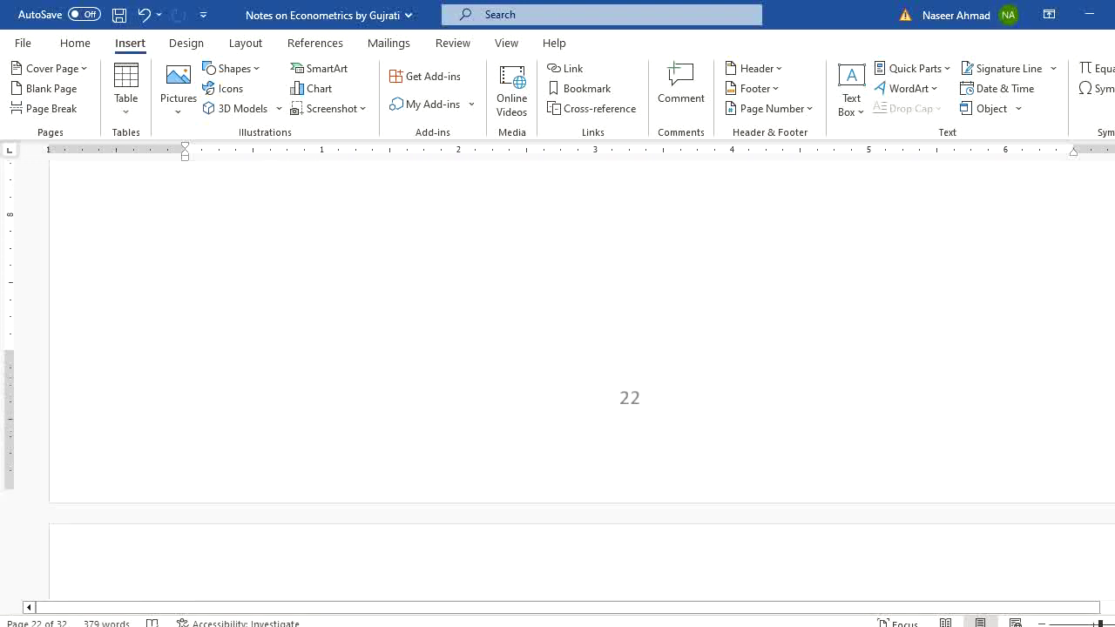
scroll(557, 383, "down", 4)
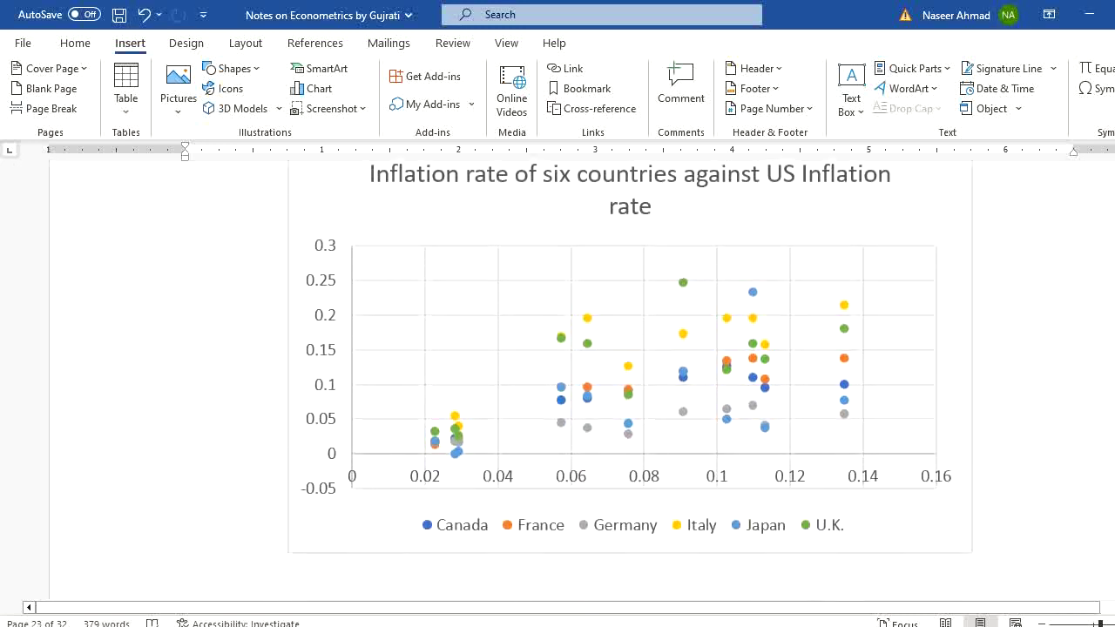
- Switch to the Excel workbook and move the U.S. inflation data in Q2:Q30 one column over to R2:R30
key("alt+Tab")
key("alt+Tab")
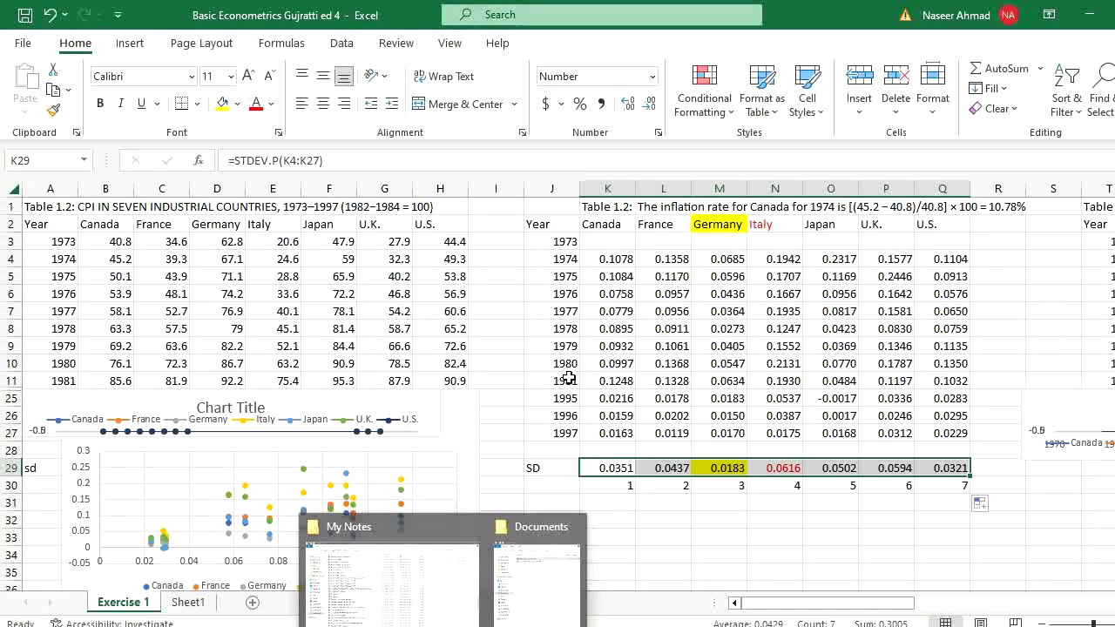
left_click(564, 380)
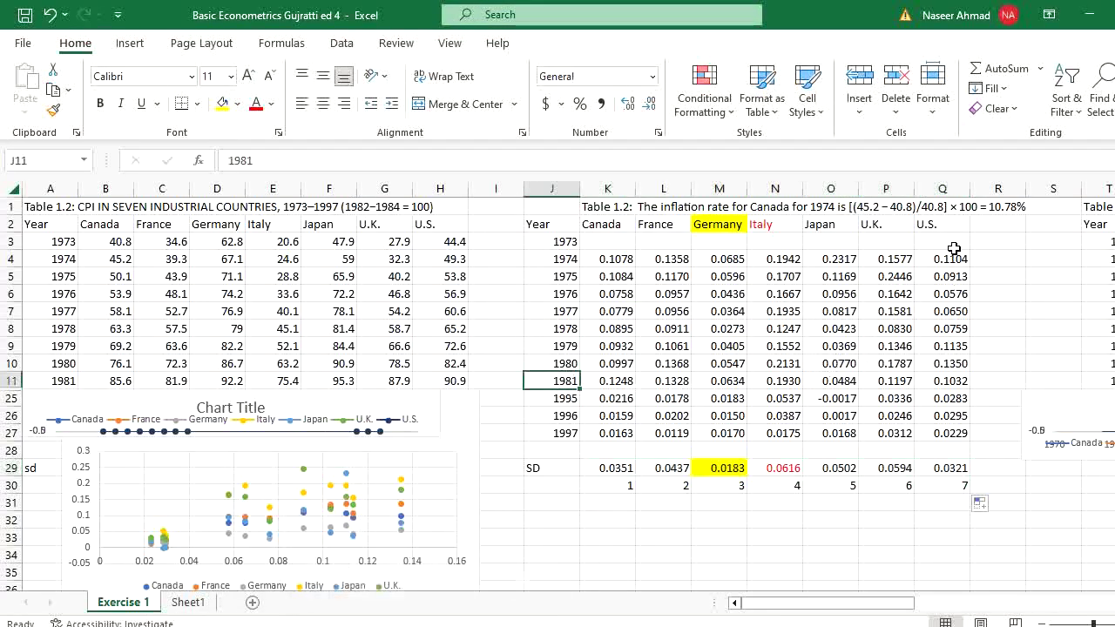
left_click_drag(950, 228, 967, 476)
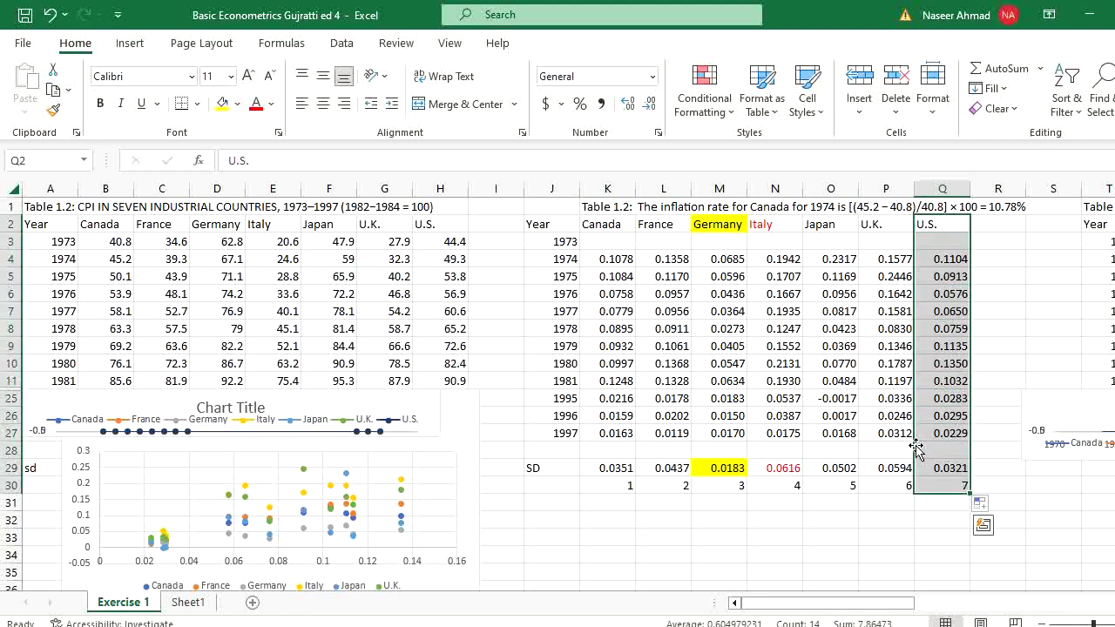
left_click_drag(918, 447, 974, 459)
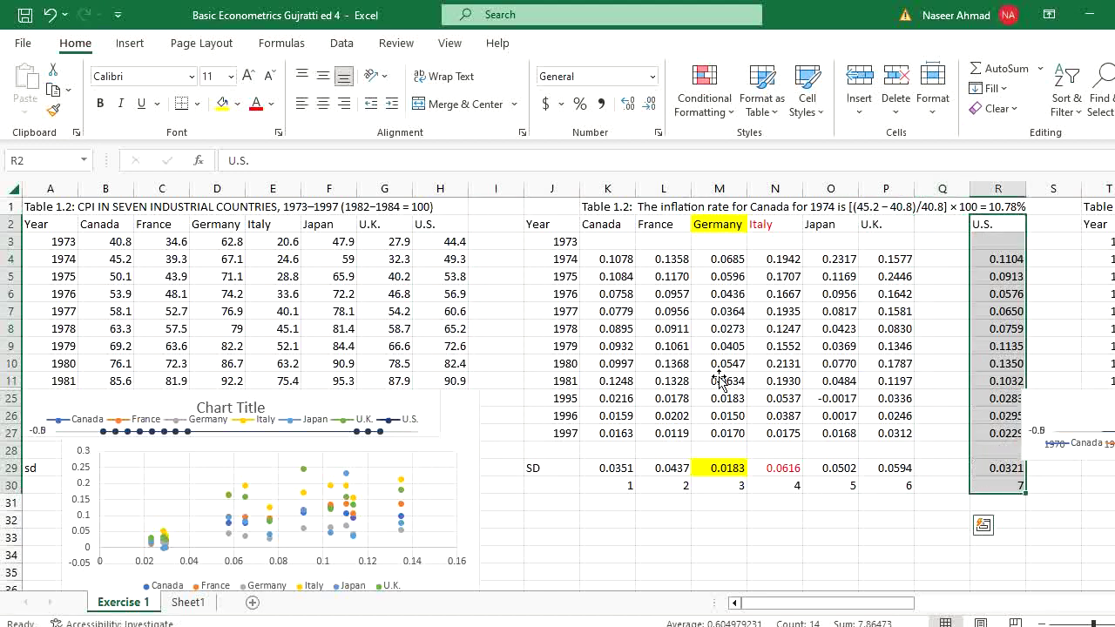
left_click(540, 189)
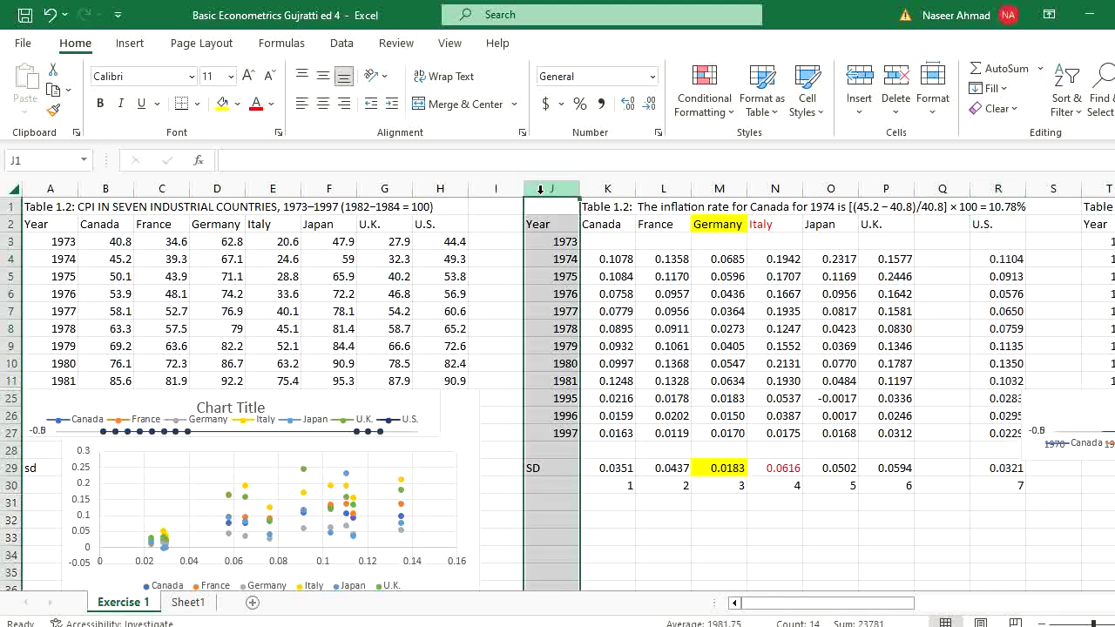
right_click(540, 188)
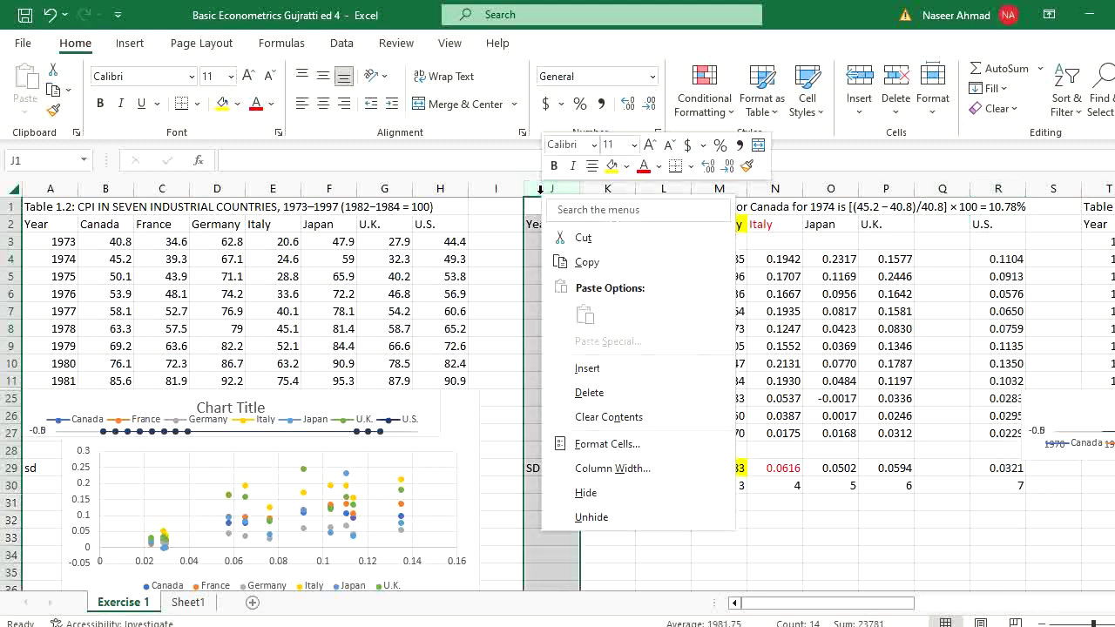
left_click(620, 370)
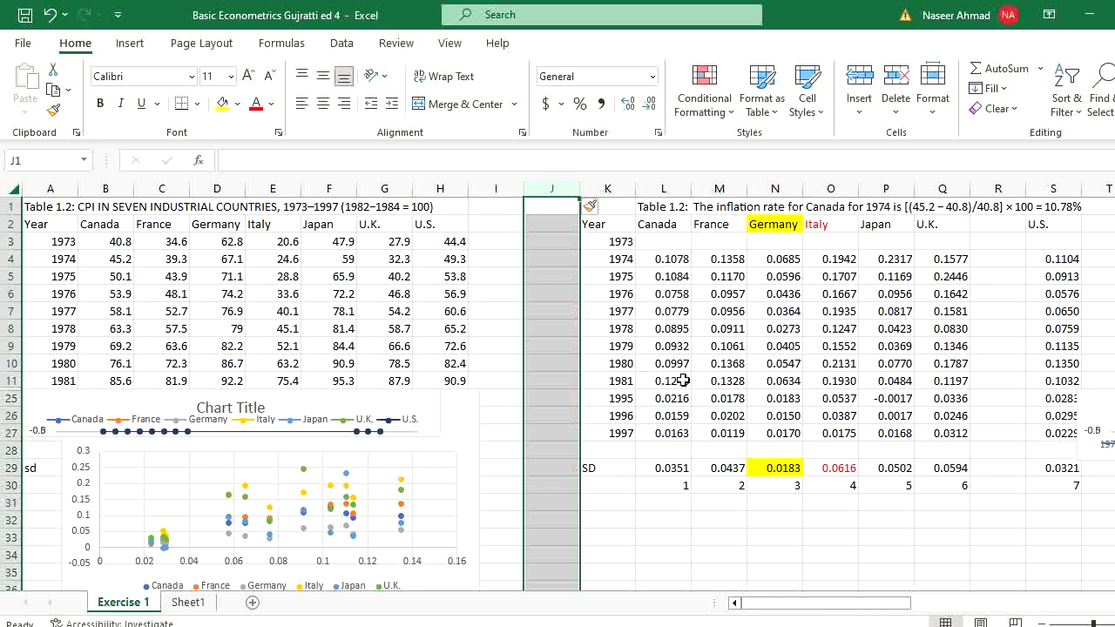
key("ctrl+z")
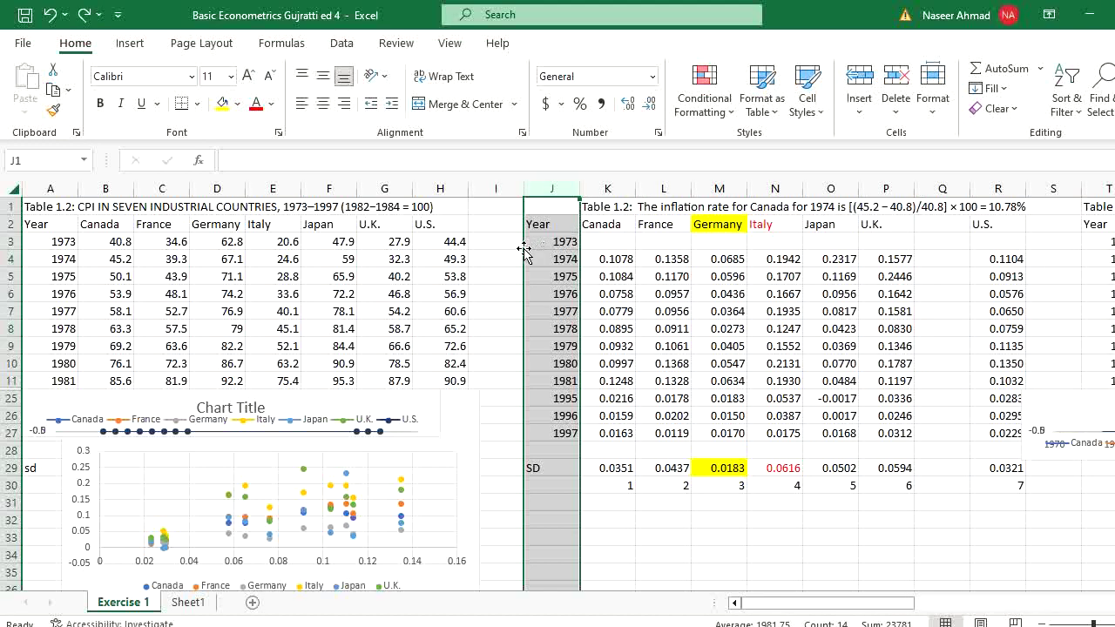
- Move the Year column of the inflation table from column J to column I
left_click_drag(524, 250, 500, 254)
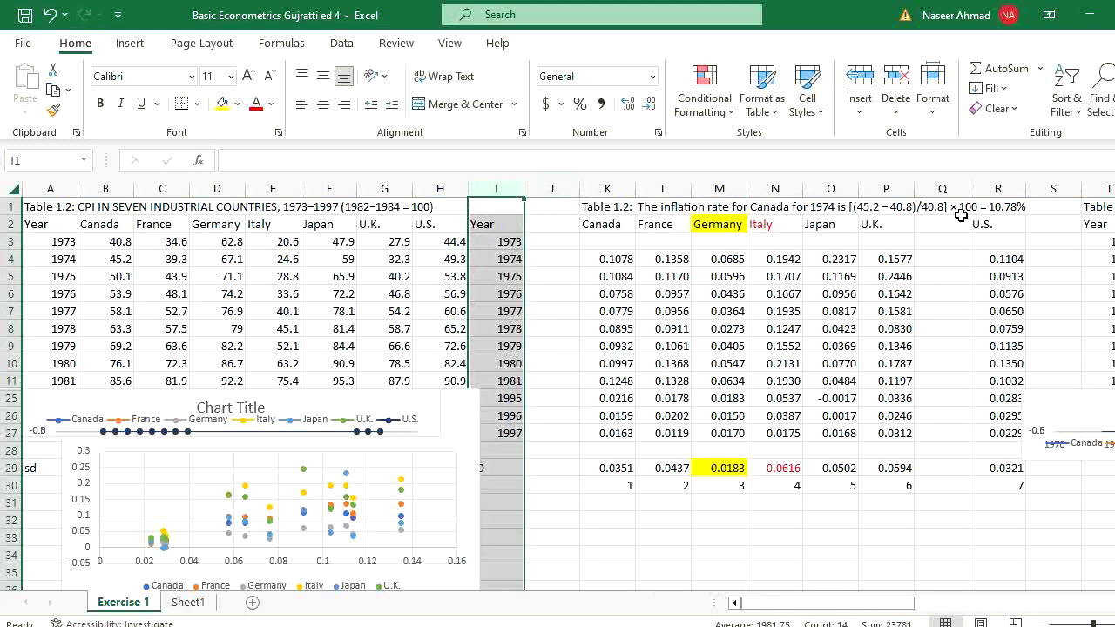
- Move the U.S. inflation column, R2:R30, into the empty column J beside Canada
left_click_drag(985, 225, 994, 470)
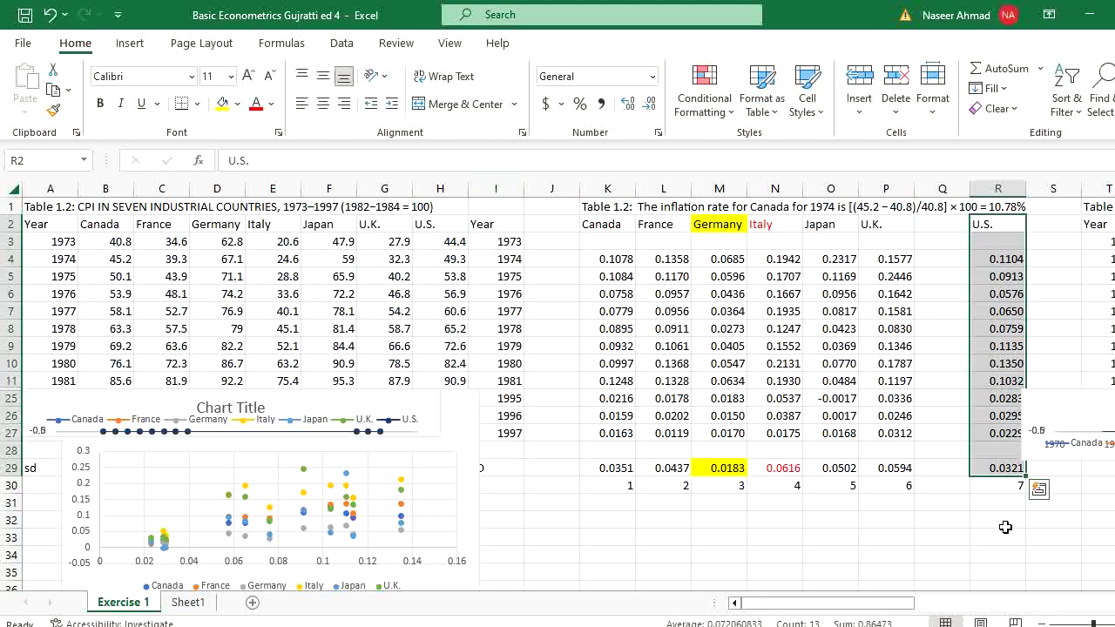
key("shift+Down")
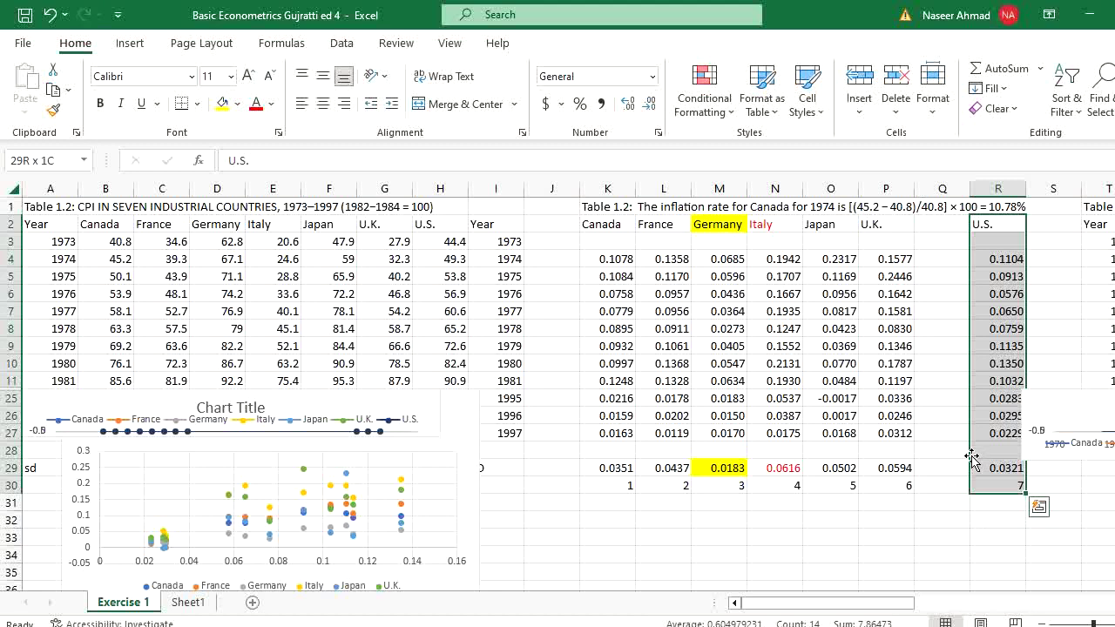
left_click_drag(972, 458, 558, 459)
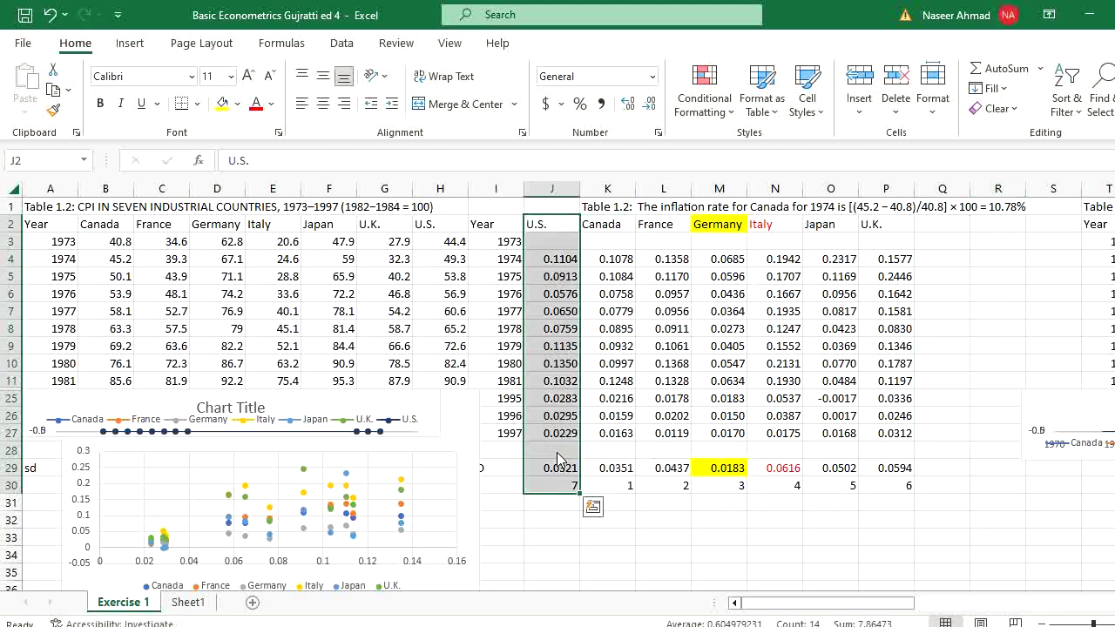
- Insert a scatter chart of Canada's inflation against the U.S. rate from J2:K27 and place it over the CPI table
left_click_drag(552, 227, 902, 429)
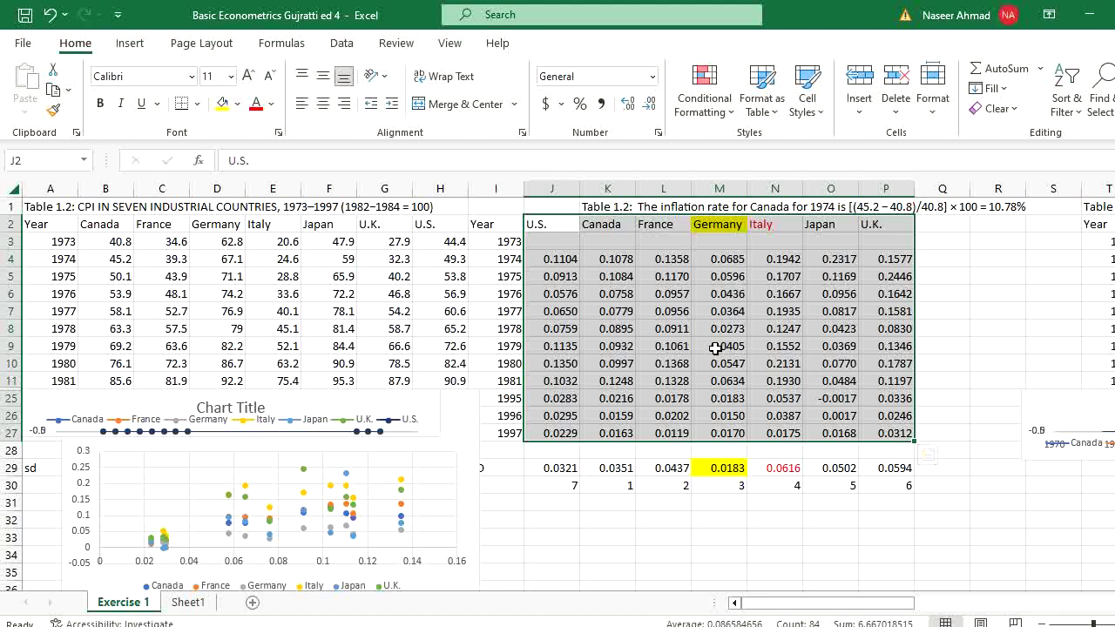
left_click_drag(545, 224, 617, 433)
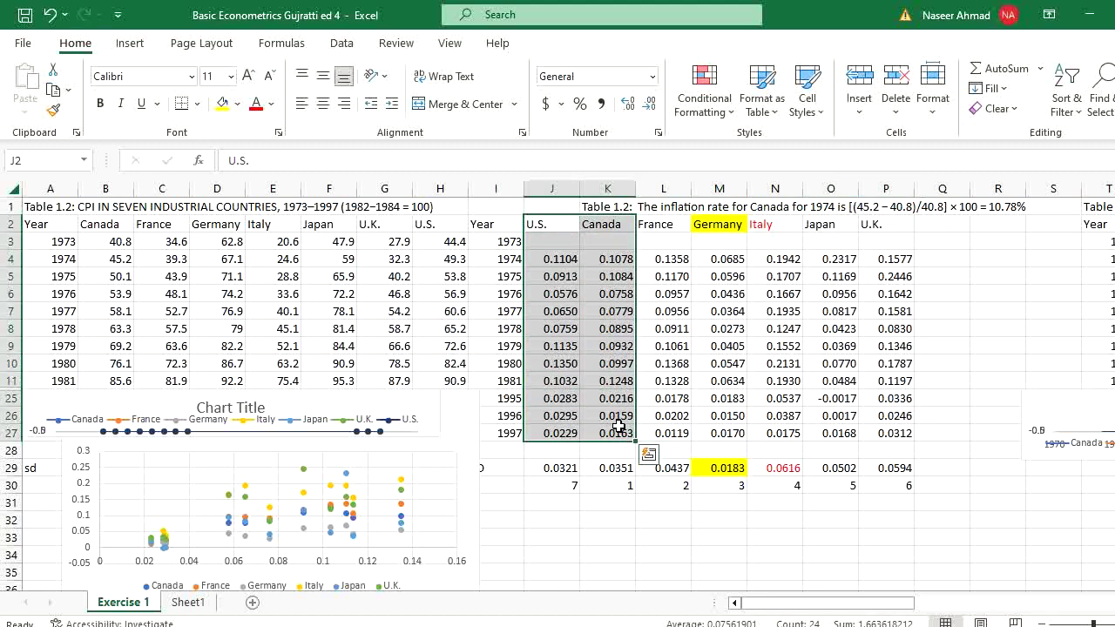
left_click(130, 42)
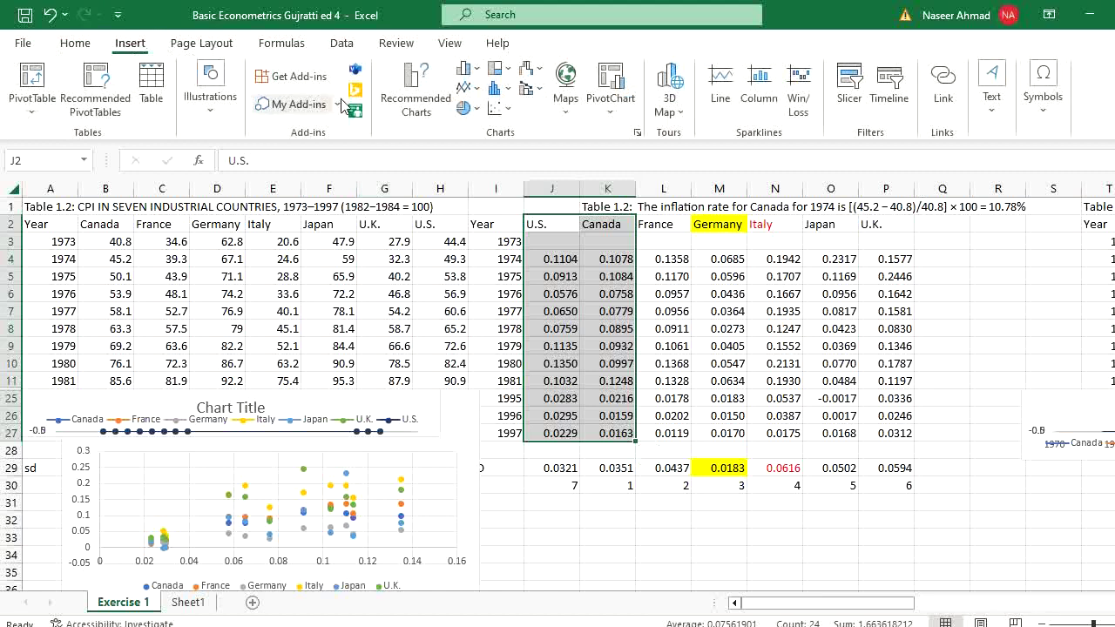
left_click(508, 109)
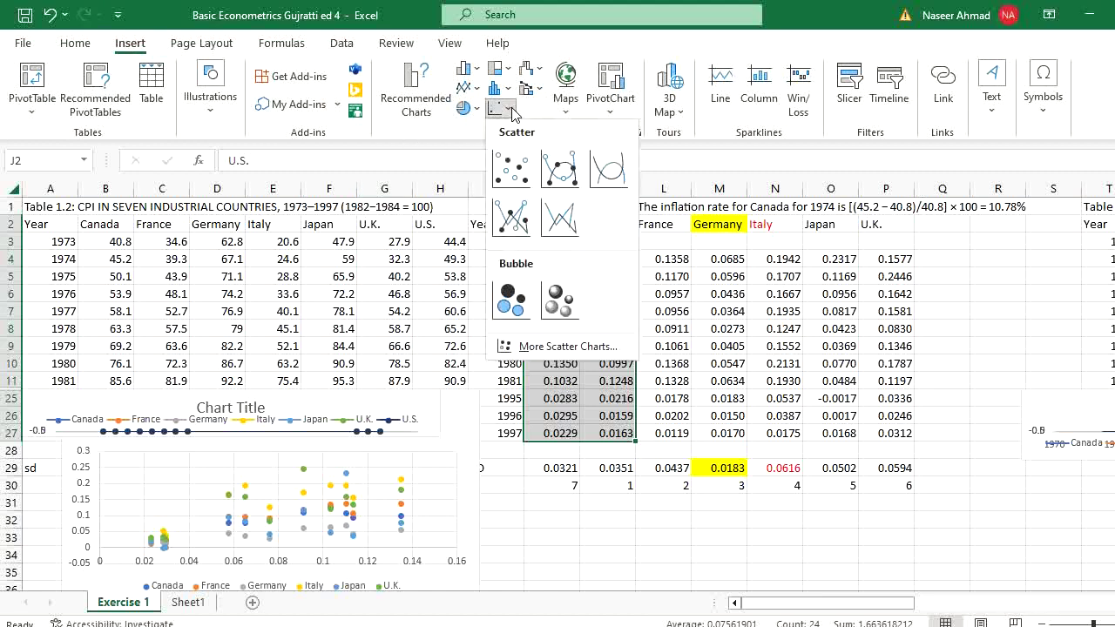
left_click(514, 170)
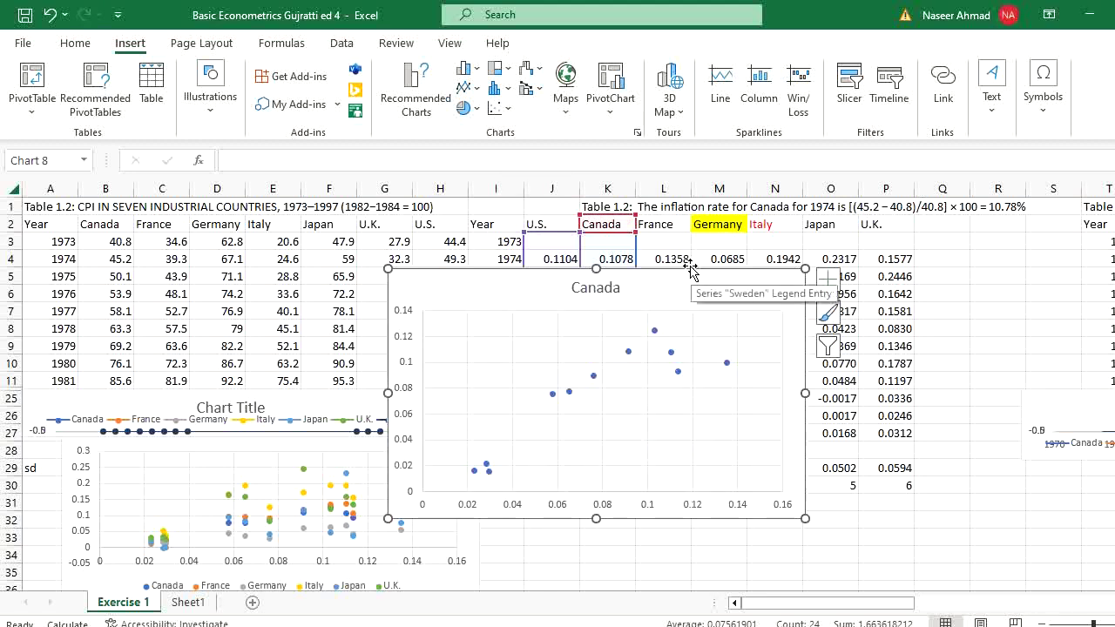
left_click_drag(689, 274, 324, 225)
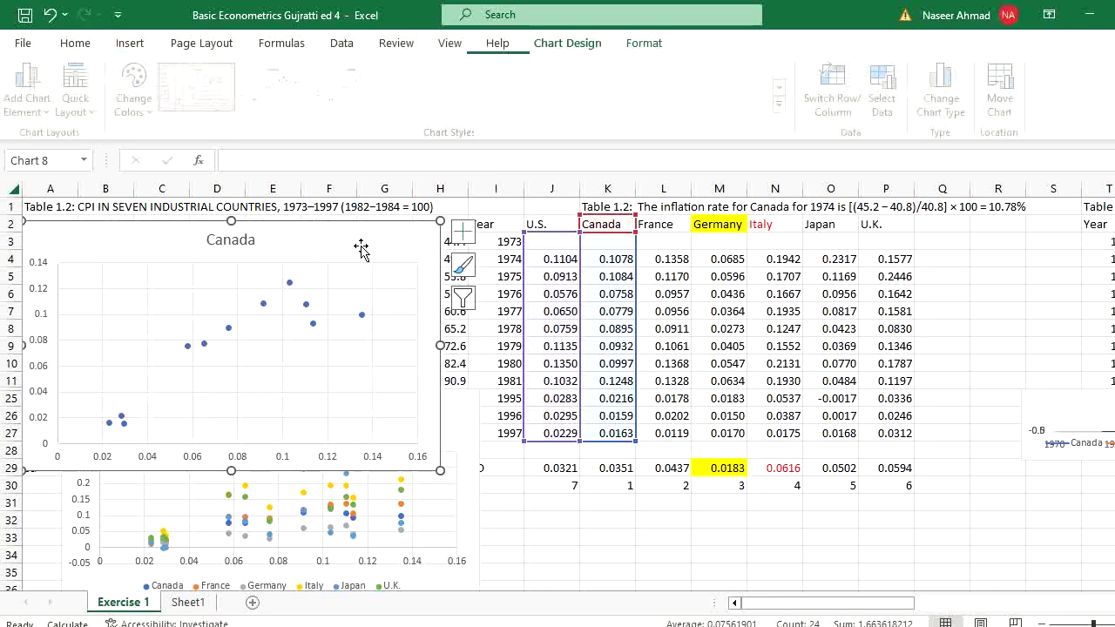
- Extend the scatter chart's data range through column P so all countries from Canada to U.K. are plotted against the U.S
left_click_drag(639, 446, 898, 447)
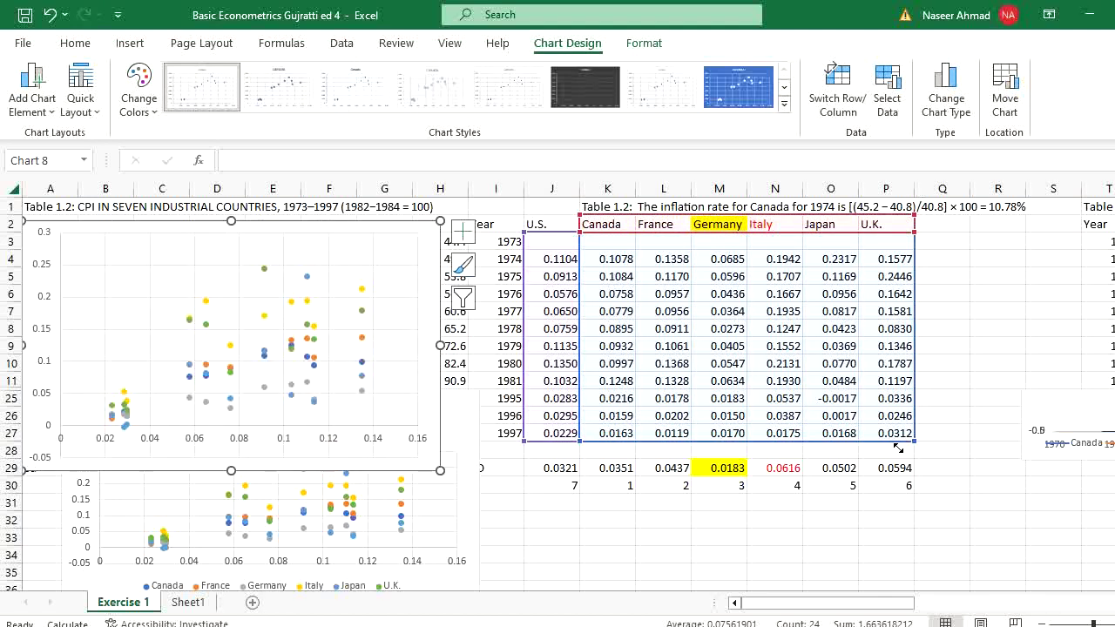
mouse_move(898, 448)
left_mouse_down()
mouse_move(915, 438)
mouse_move(880, 444)
left_mouse_up()
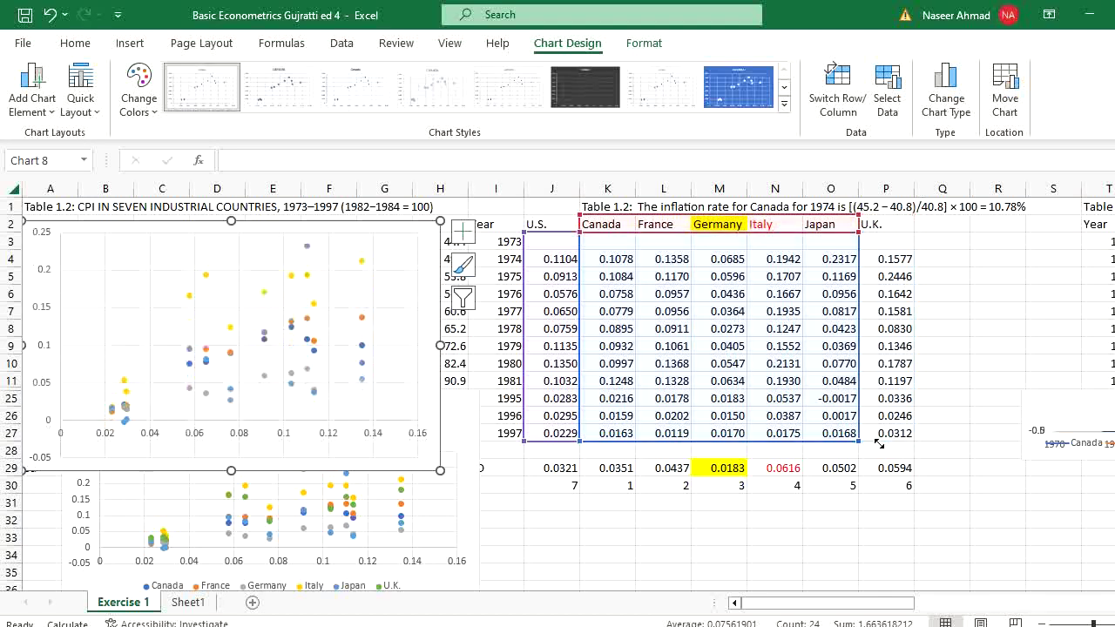
left_click_drag(858, 445, 898, 442)
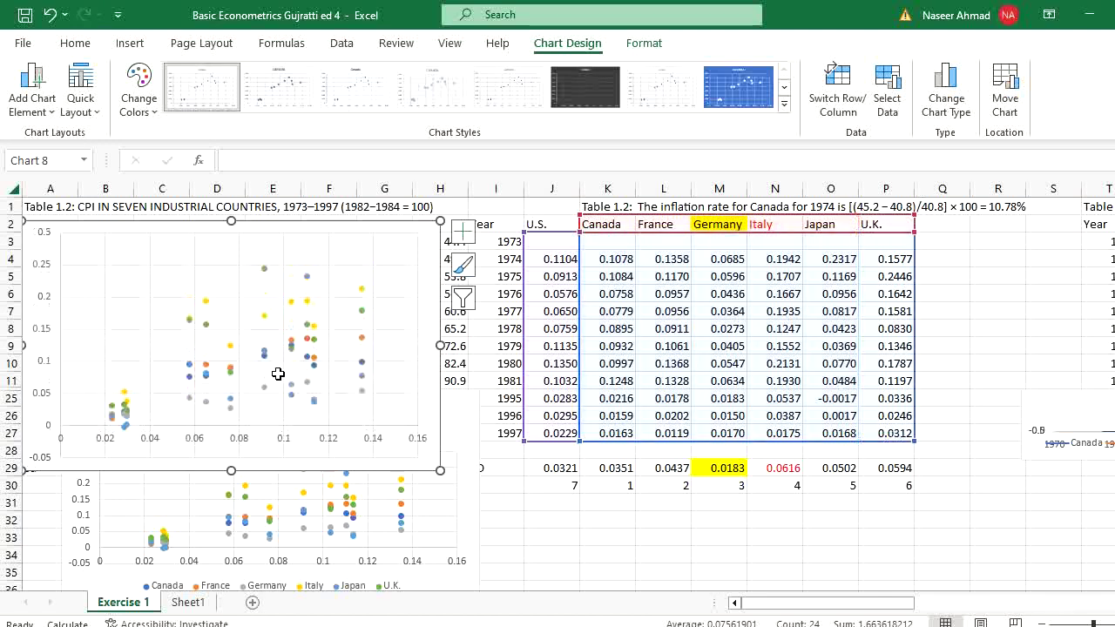
- Enlarge the six-country scatter chart and reposition it over columns E to M
left_click_drag(311, 228, 668, 212)
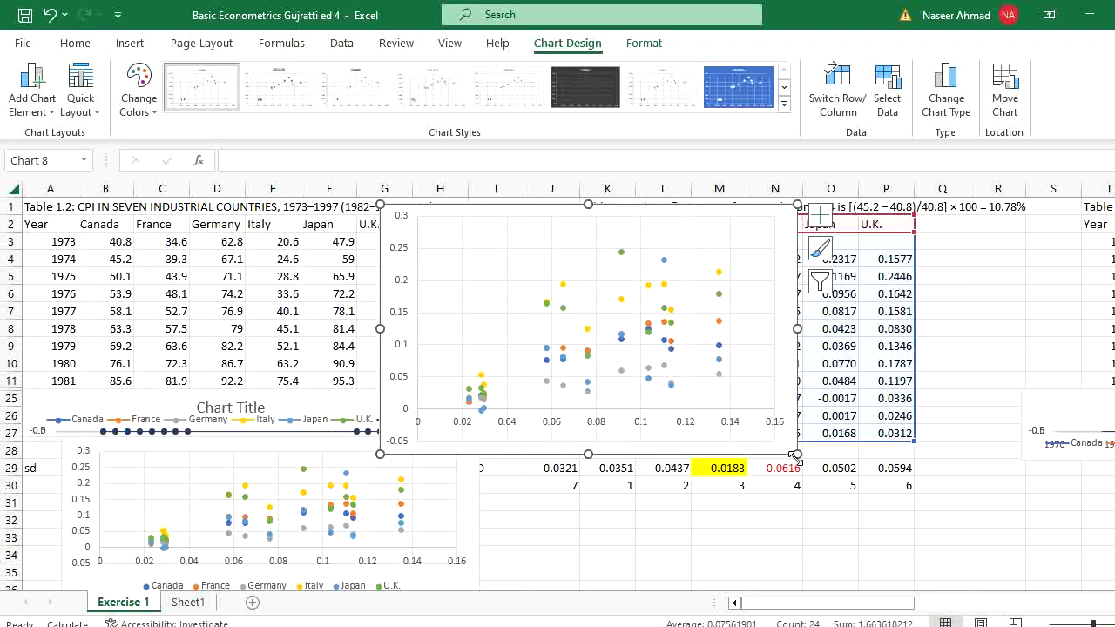
left_click_drag(798, 454, 835, 489)
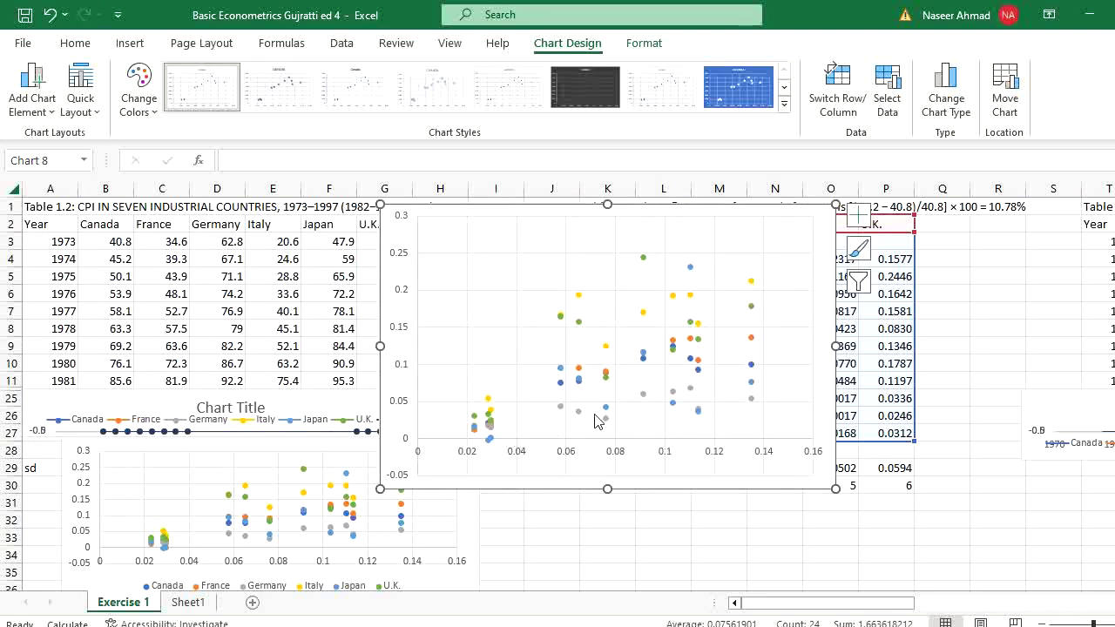
left_click(753, 384)
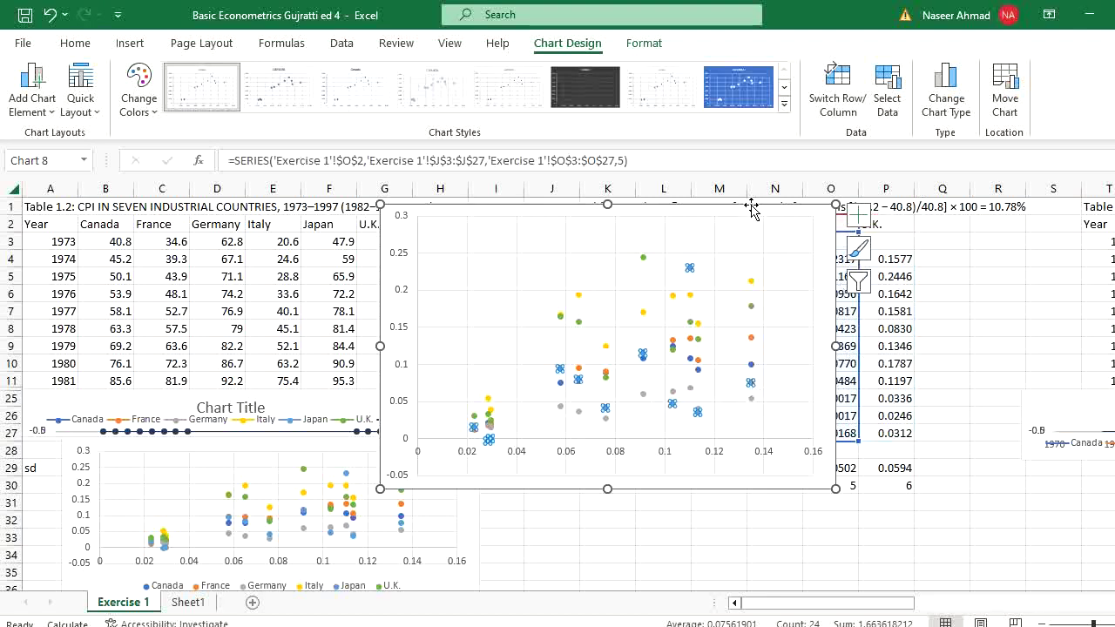
left_click_drag(752, 205, 643, 241)
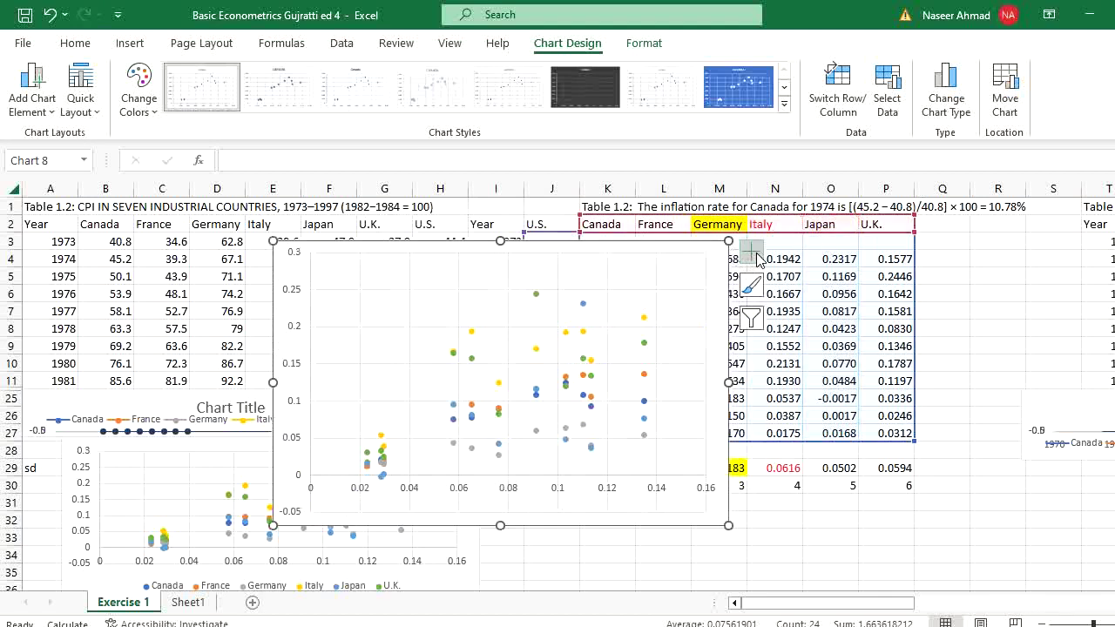
- Try a trendline based on the Canada series in the scatter chart and remove it
left_click(755, 254)
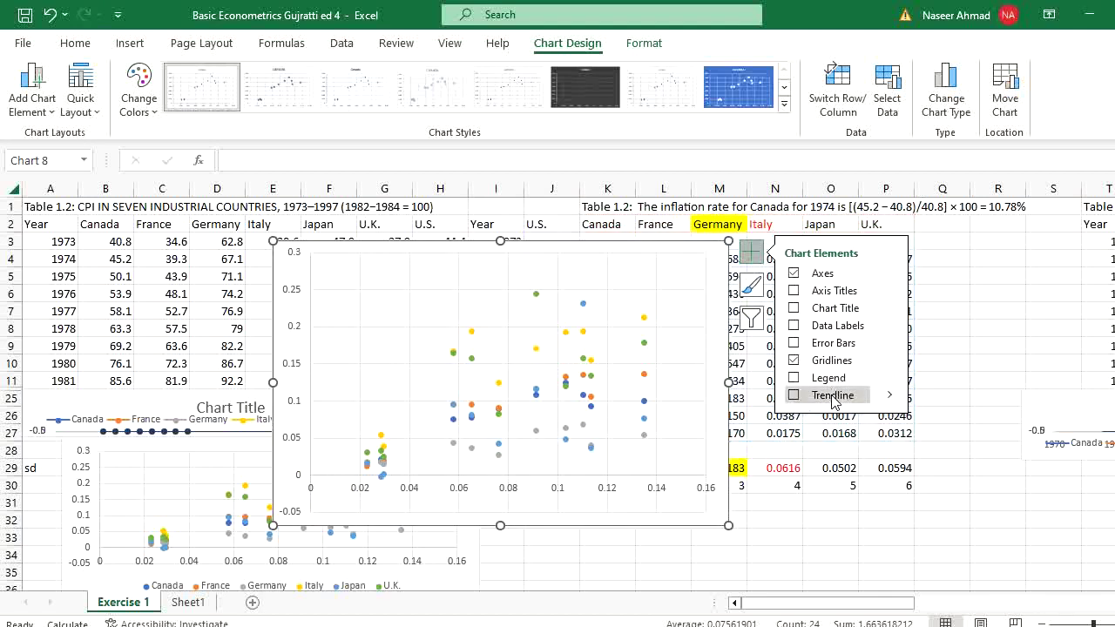
left_click(832, 396)
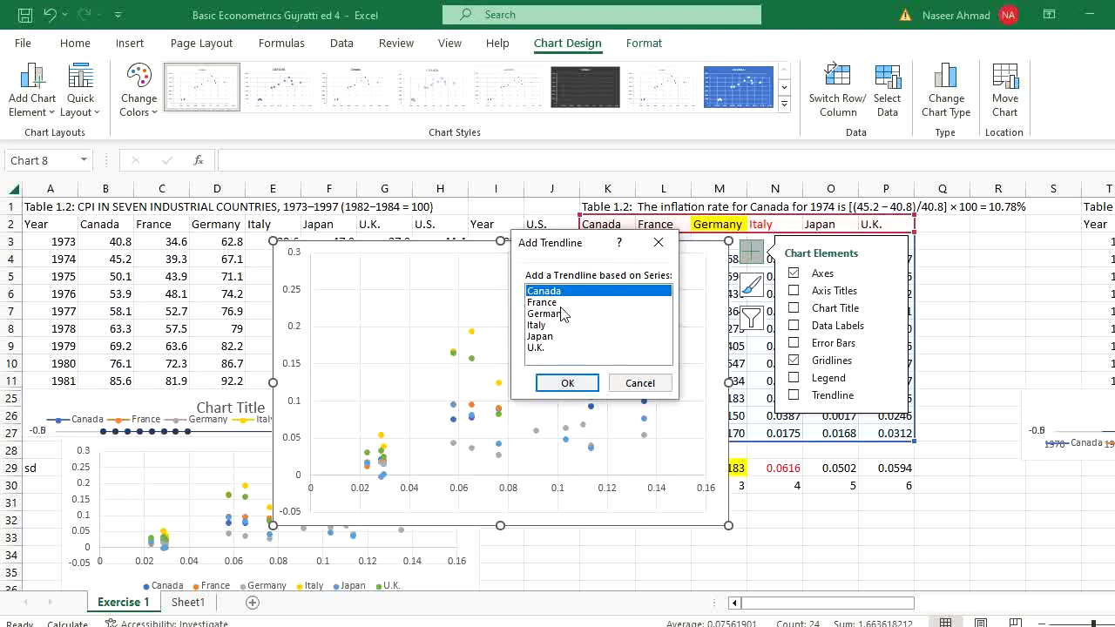
left_click(563, 383)
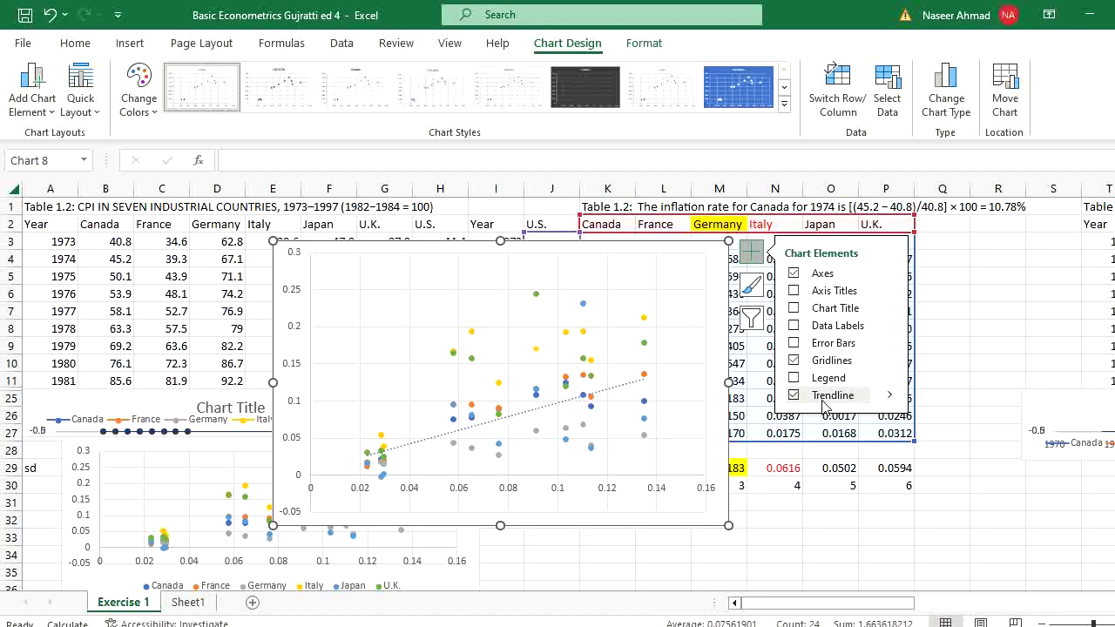
left_click(885, 396)
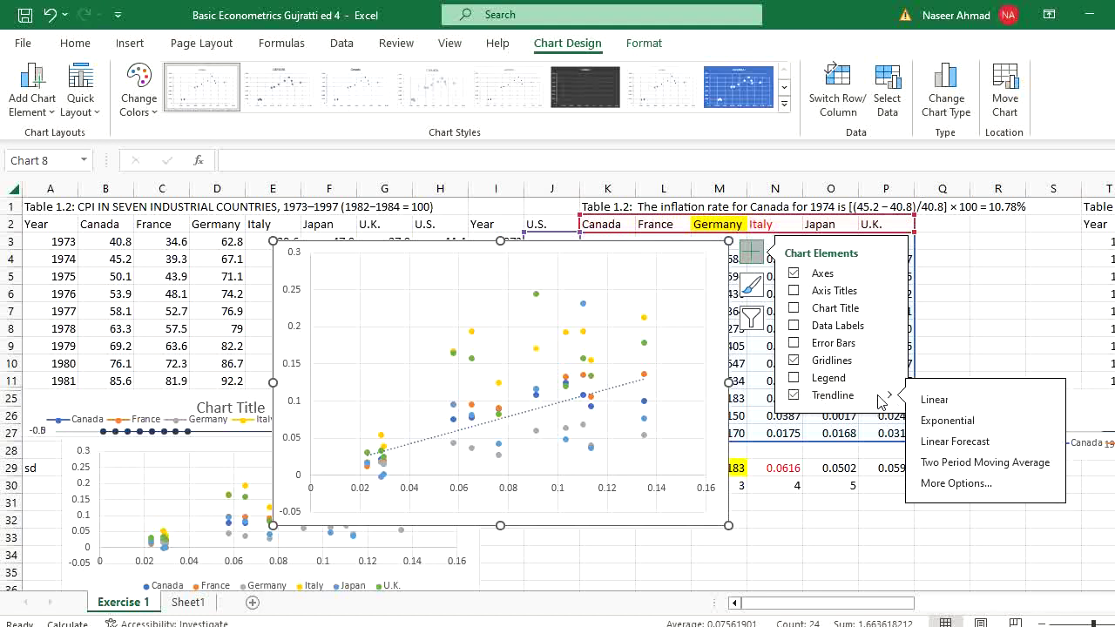
left_click(814, 397)
- Add a trendline based on the France series to the scatter chart
left_click(815, 396)
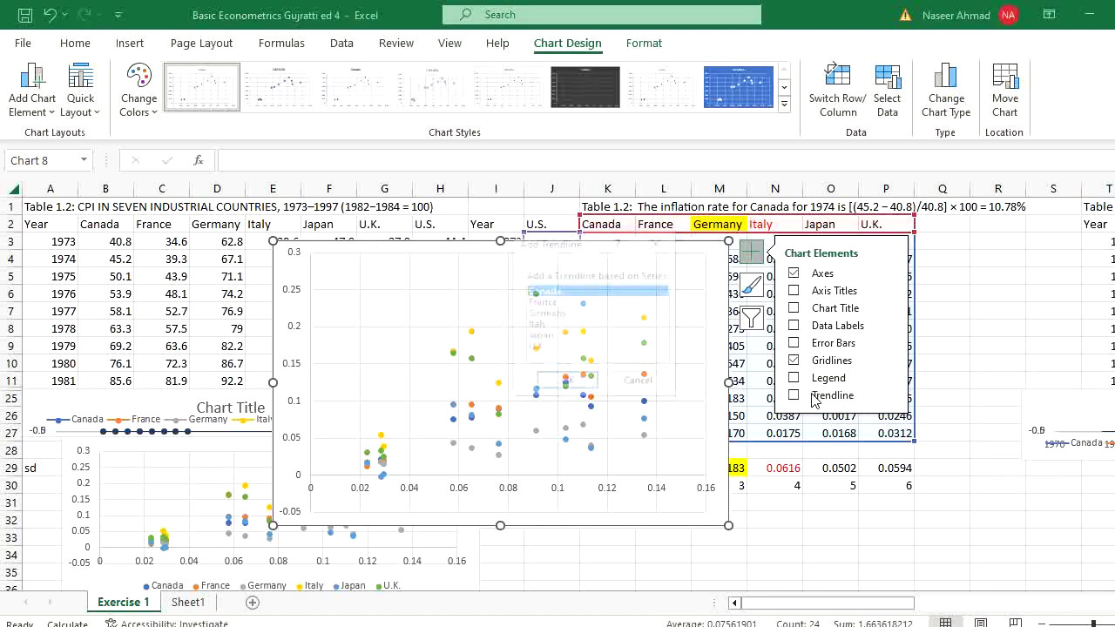
left_click(547, 303)
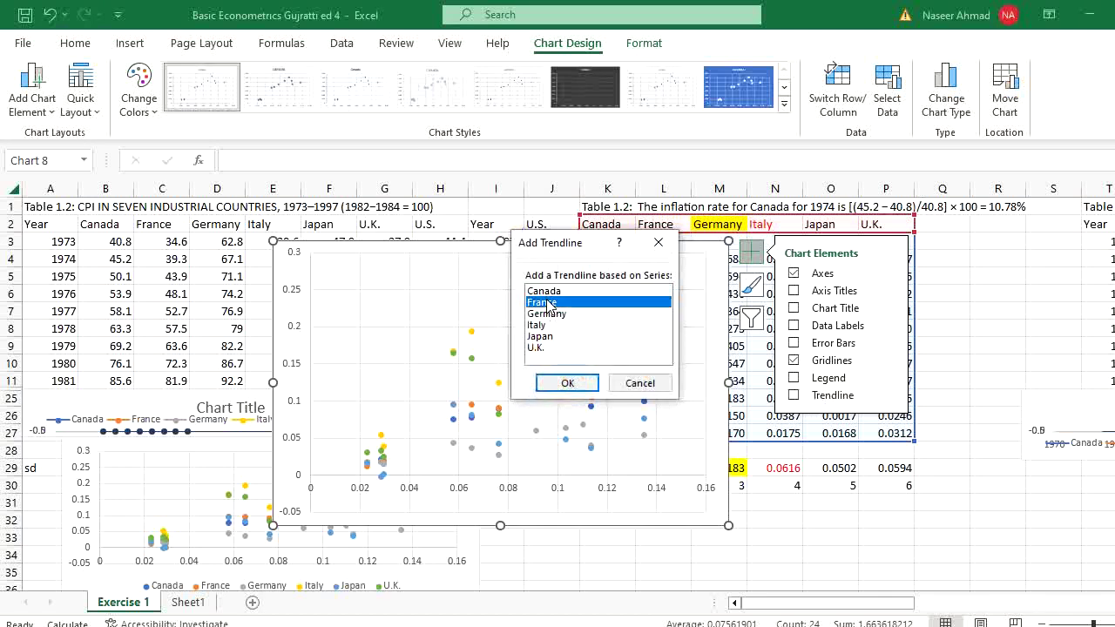
left_click(568, 384)
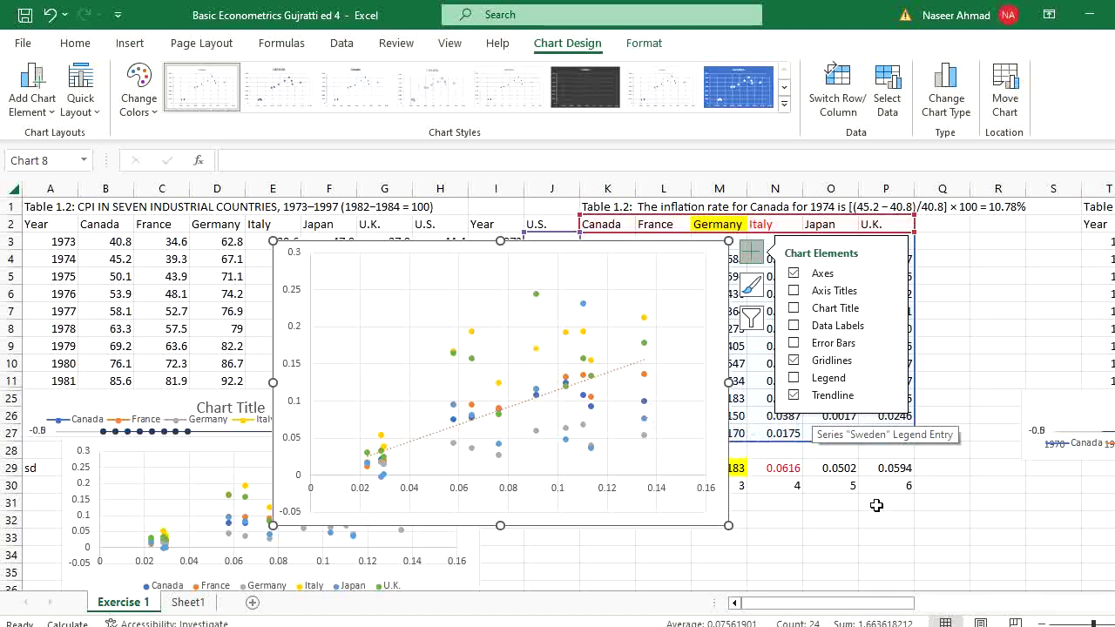
- Switch to the Word notes and examine the legend and title of the six-country inflation scatter chart
key("alt+Tab")
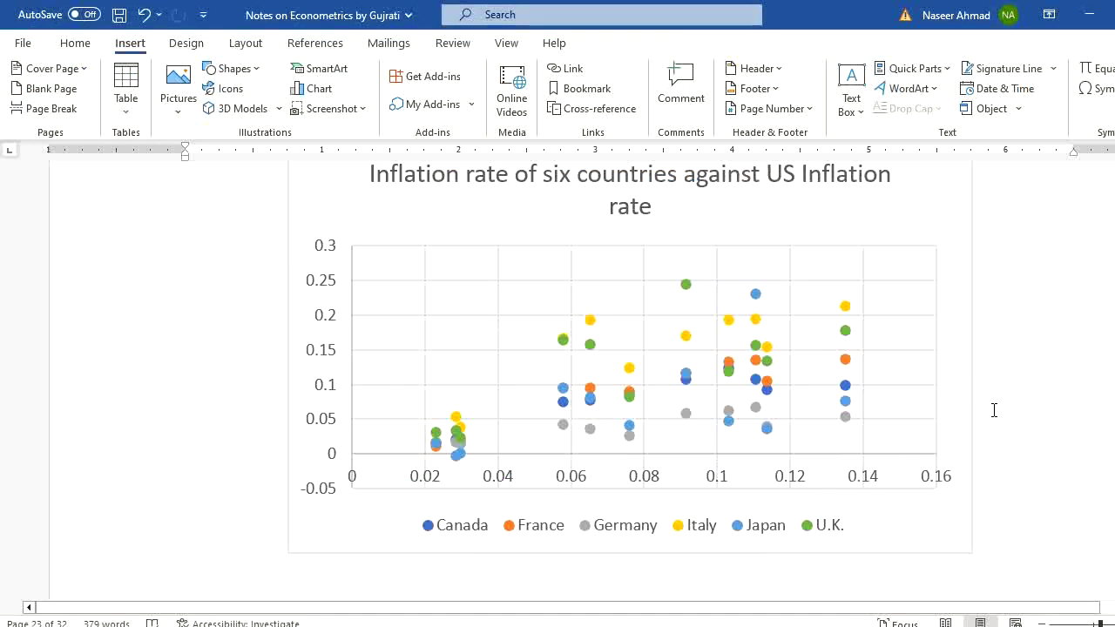
left_click(850, 522)
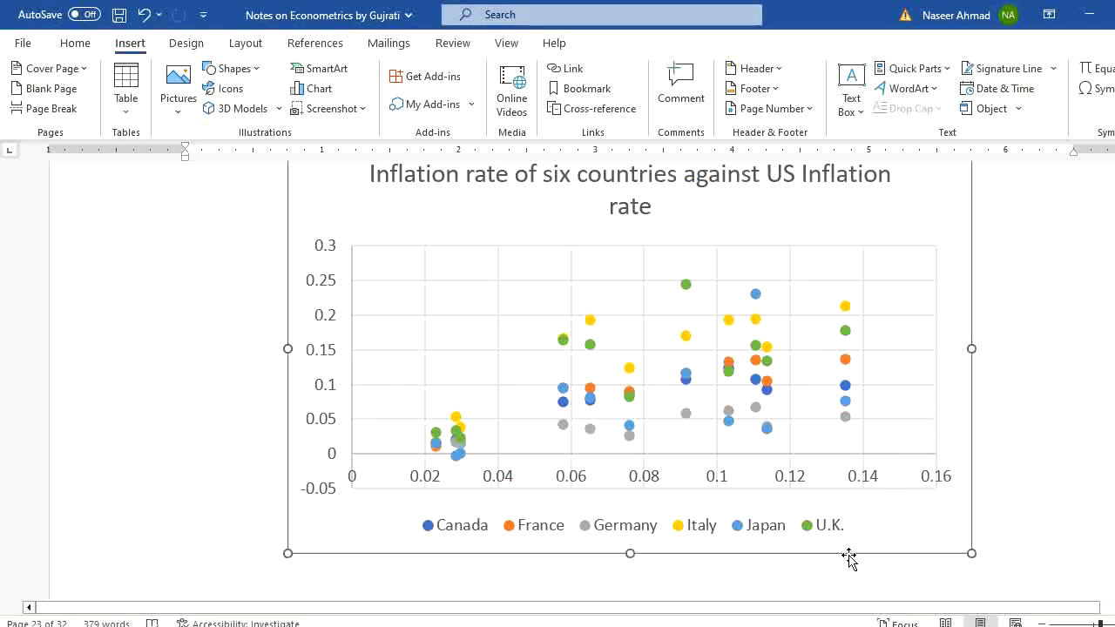
left_click(738, 528)
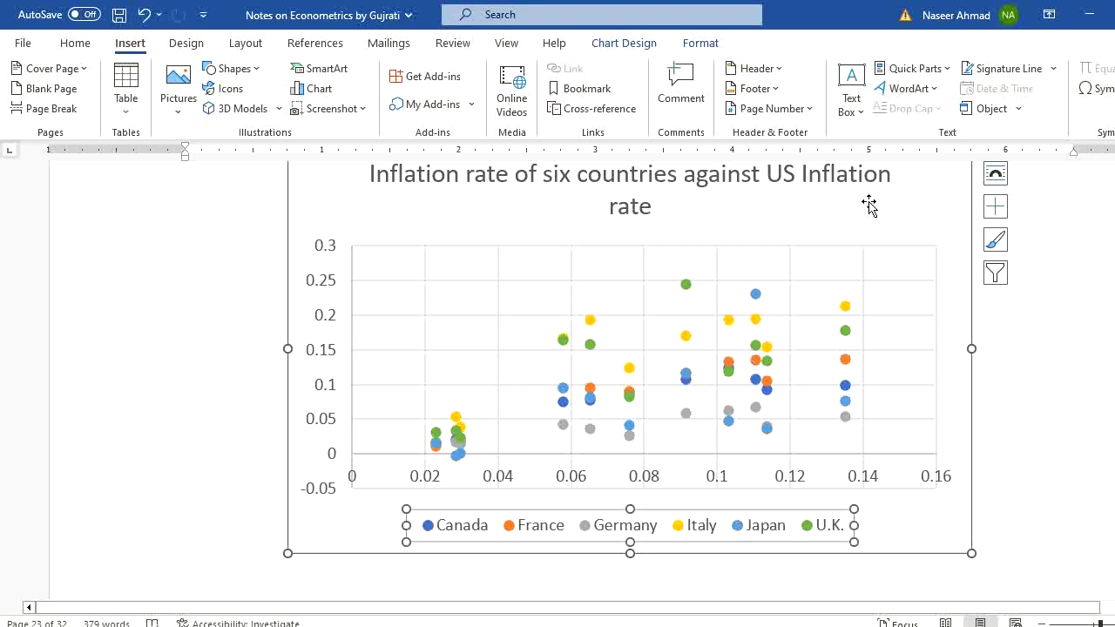
left_click(866, 204)
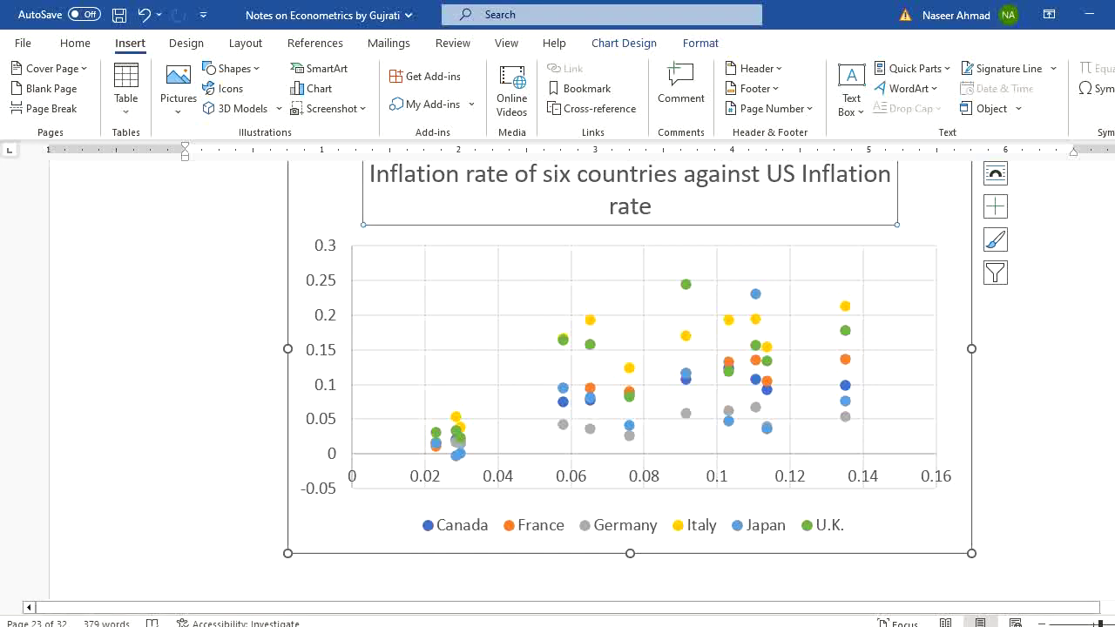
- Read answers (b) and (c) below the chart, highlighting "correlation does not mean causation" and the word "causation"
scroll(558, 375, "down", 5)
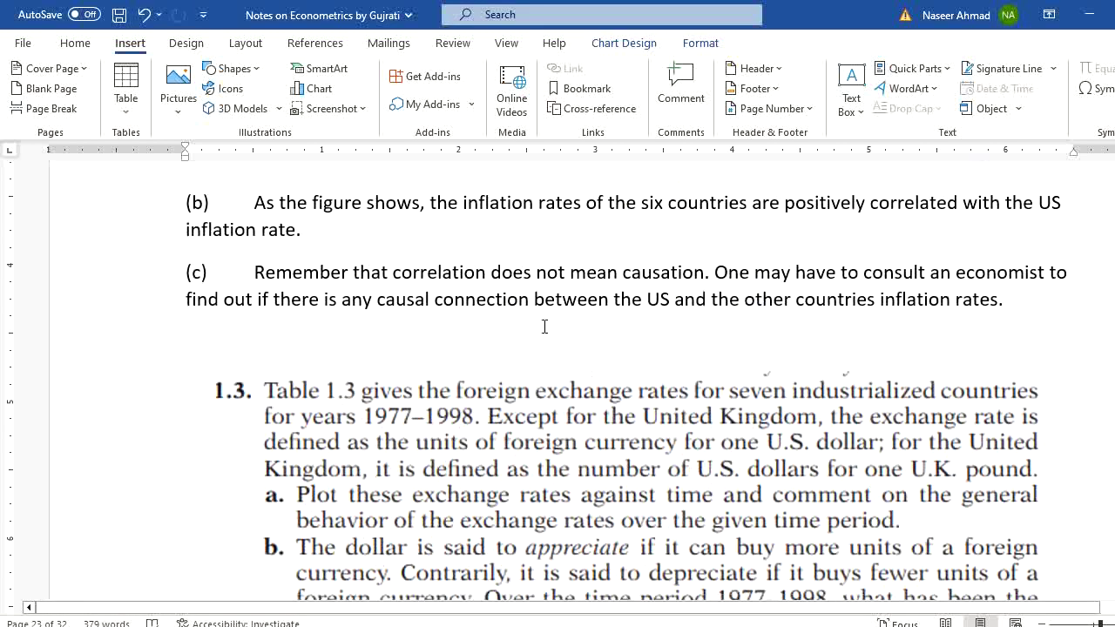
left_click(486, 234)
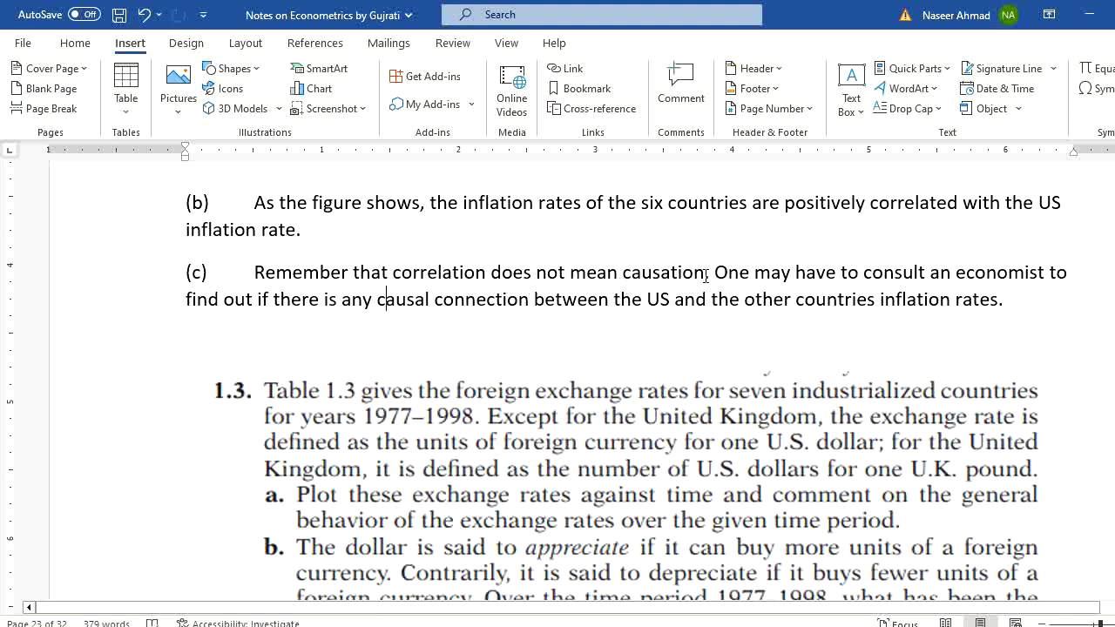
left_click_drag(703, 271, 419, 275)
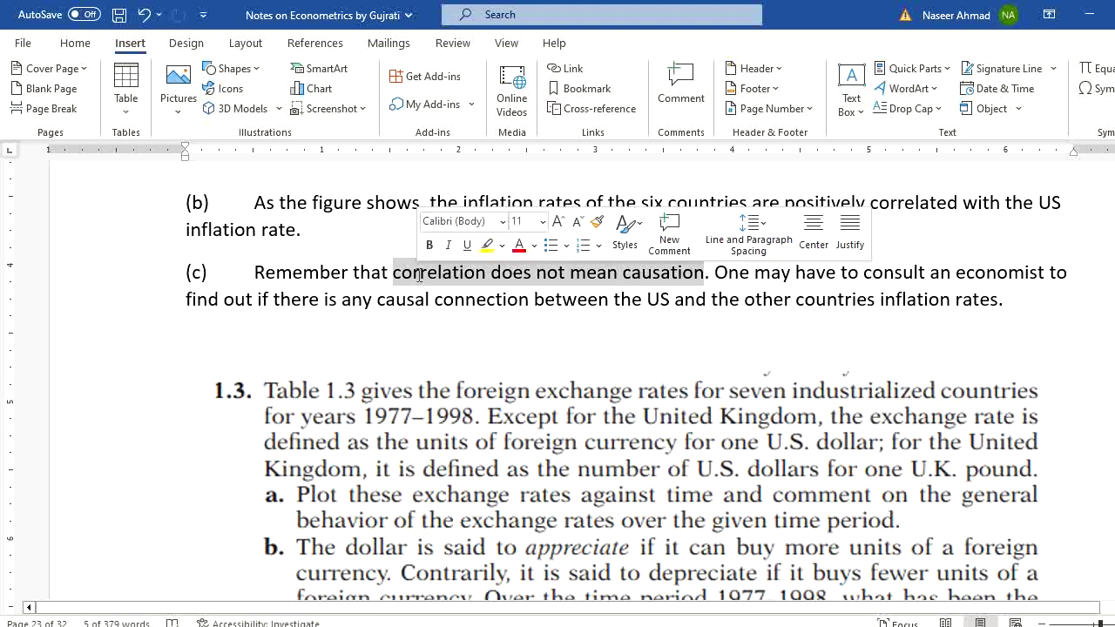
double_click(646, 275)
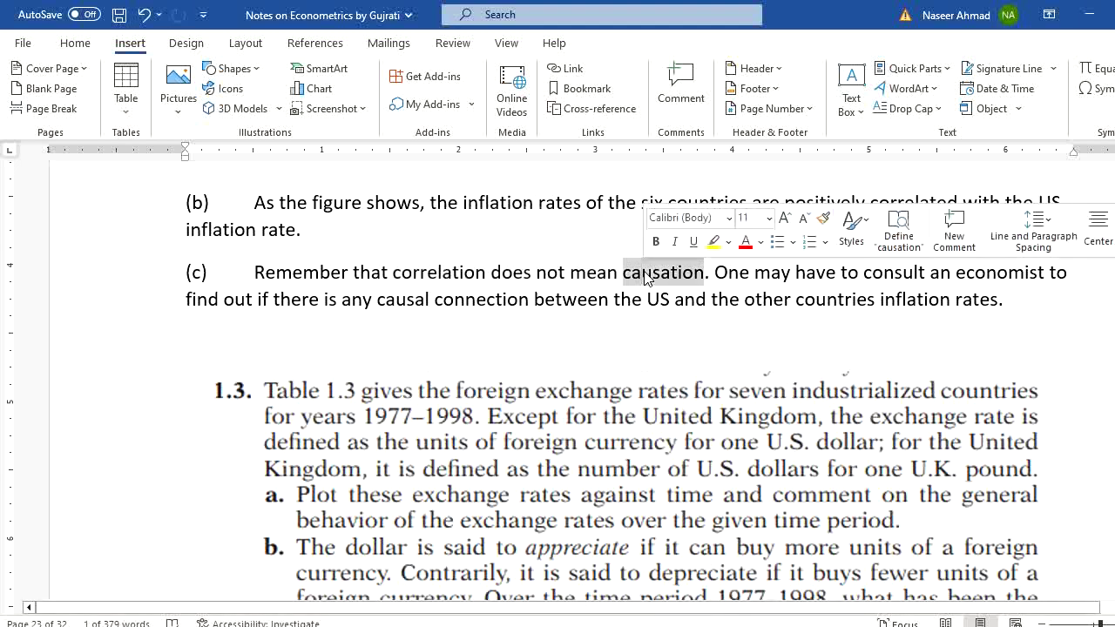